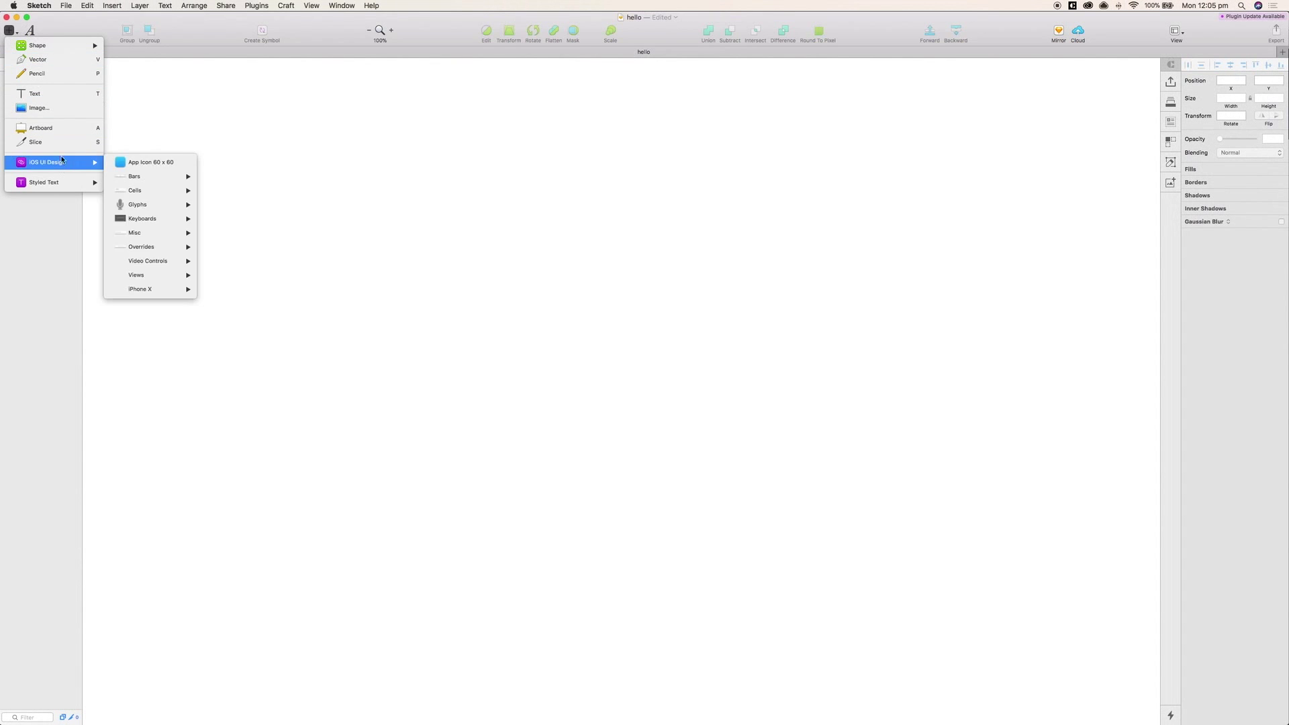
- Add an iPhone X artboard with a Large Title (on White) navigation bar at its top
left_click(55, 128)
left_click(1231, 142)
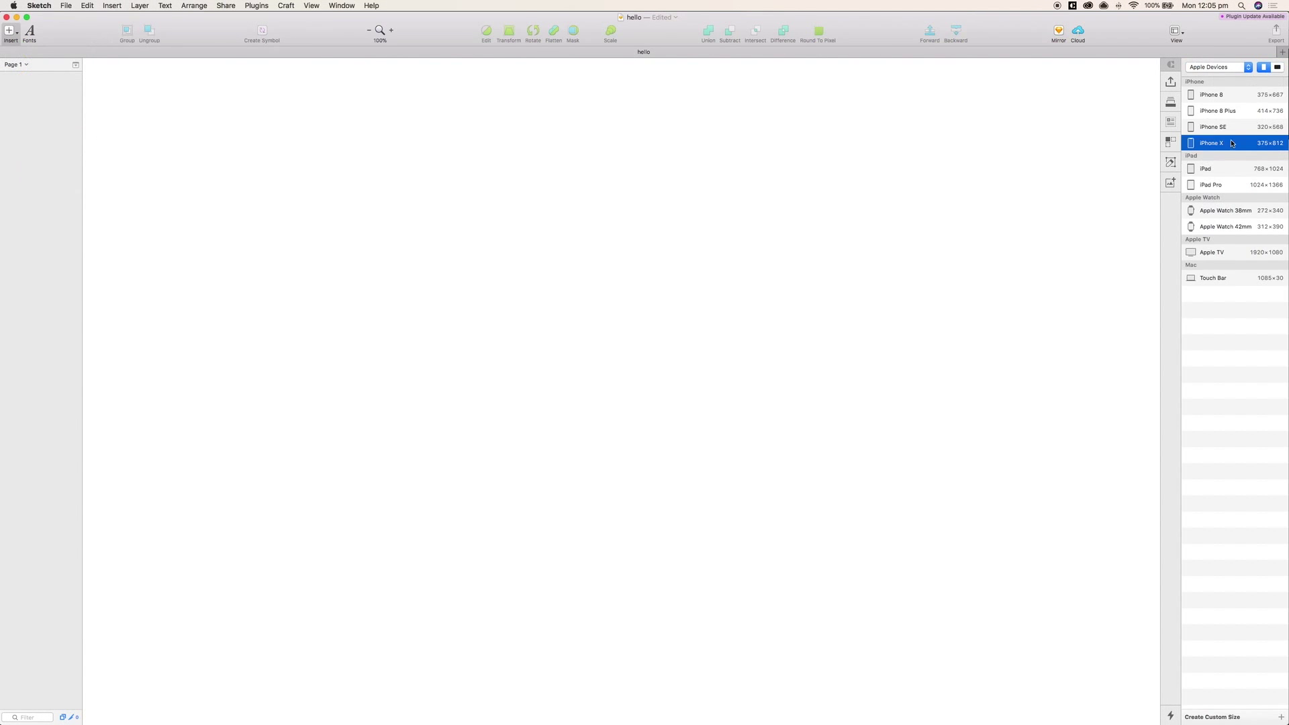
left_click(9, 31)
mouse_move(67, 162)
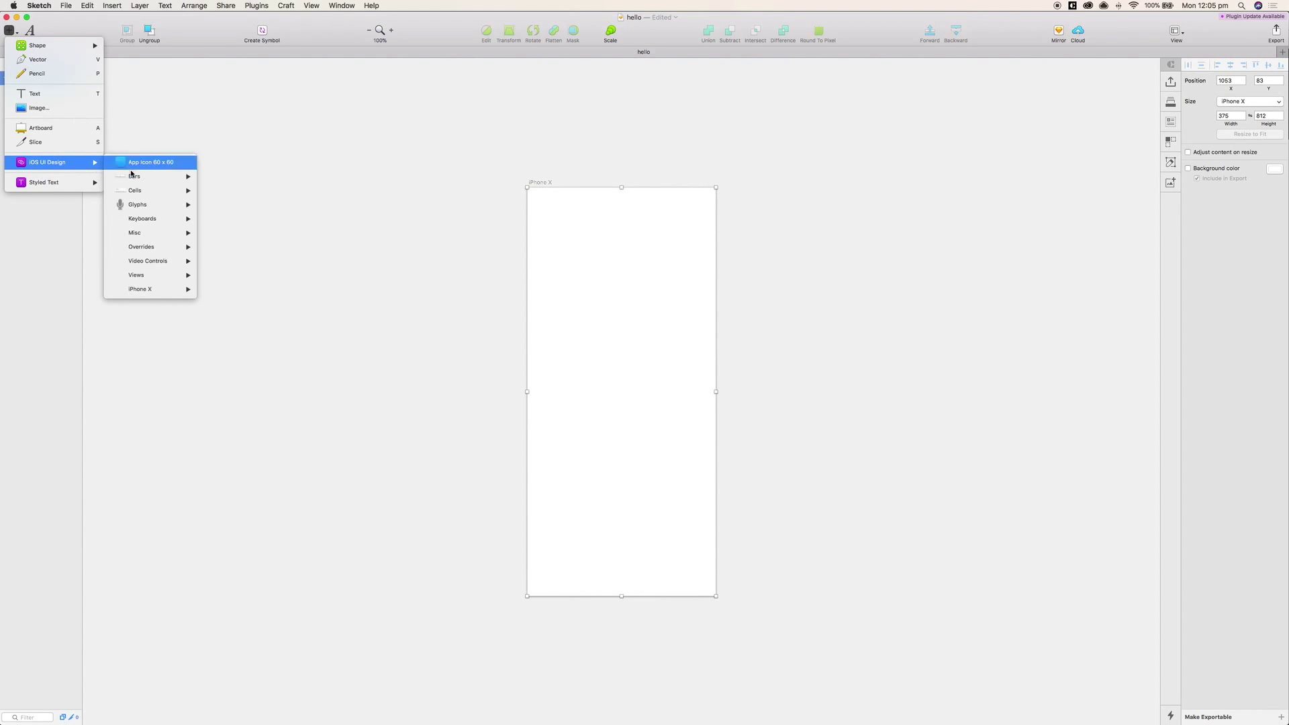
mouse_move(154, 288)
mouse_move(242, 292)
mouse_move(329, 289)
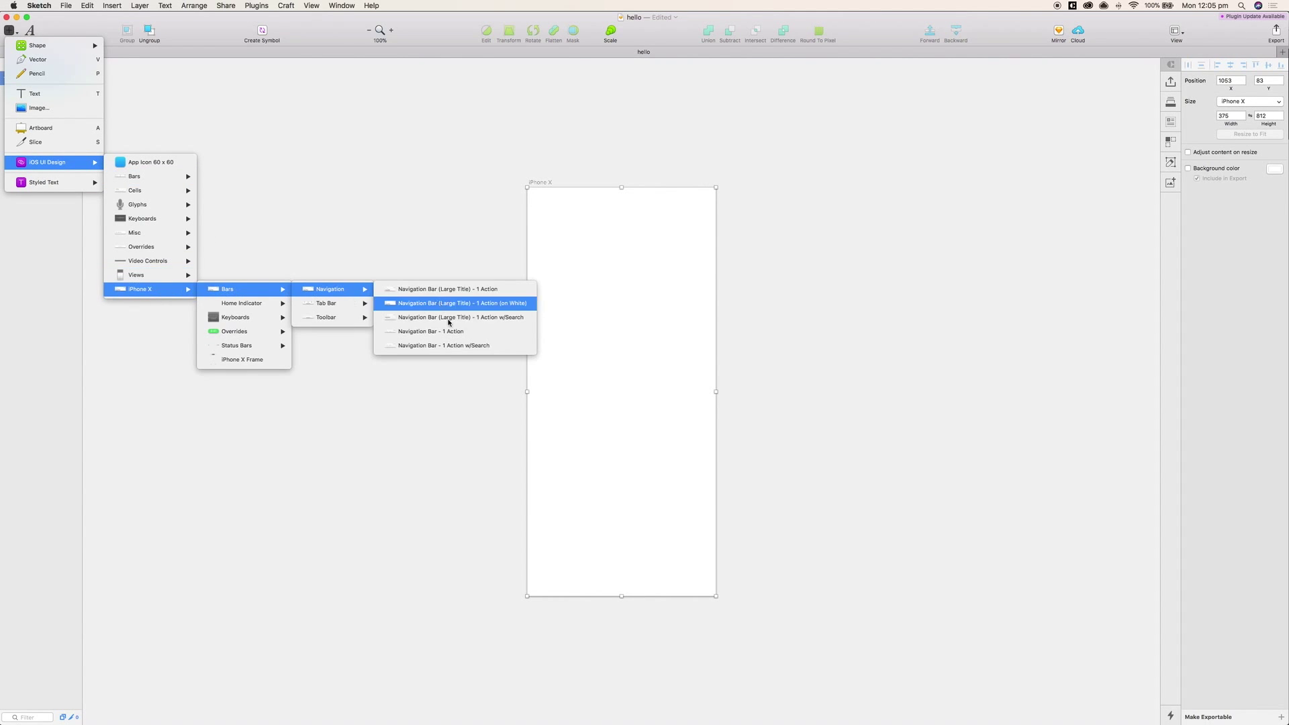
left_click(471, 308)
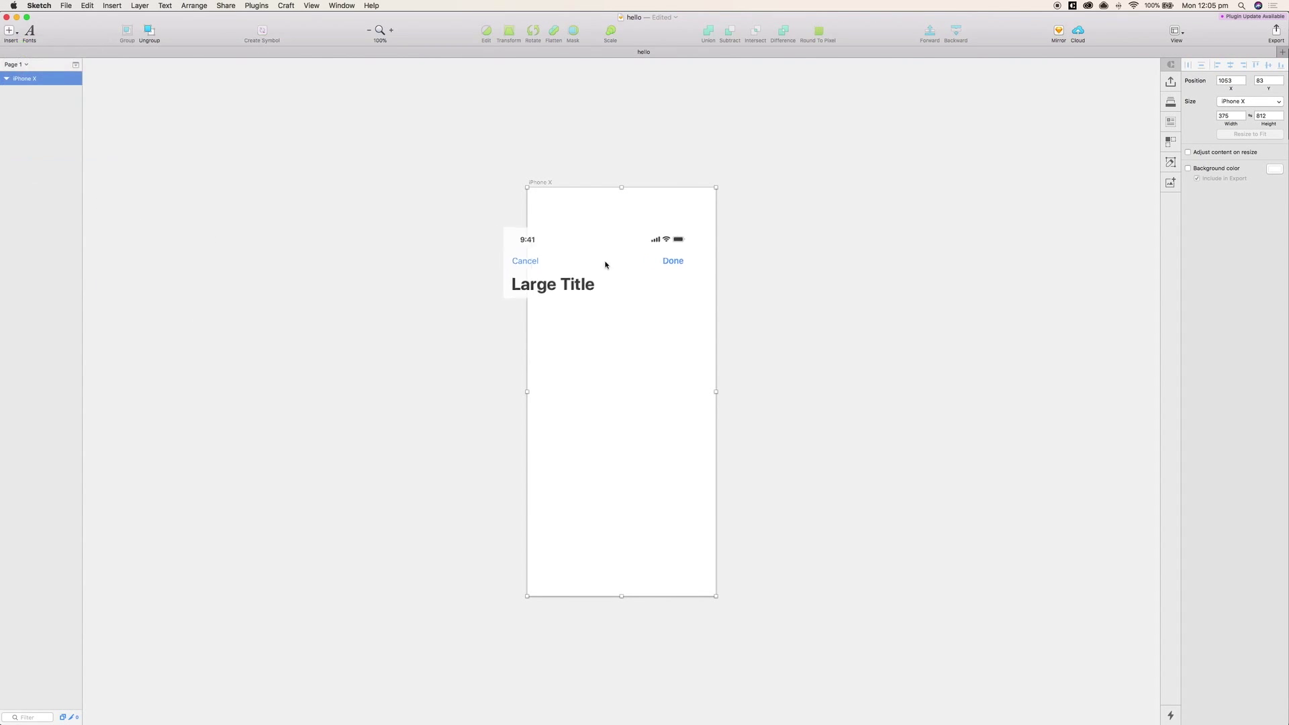
left_click_drag(600, 261, 582, 227)
- Detach the navigation bar from its symbol and delete its Cancel and Done actions
right_click(596, 228)
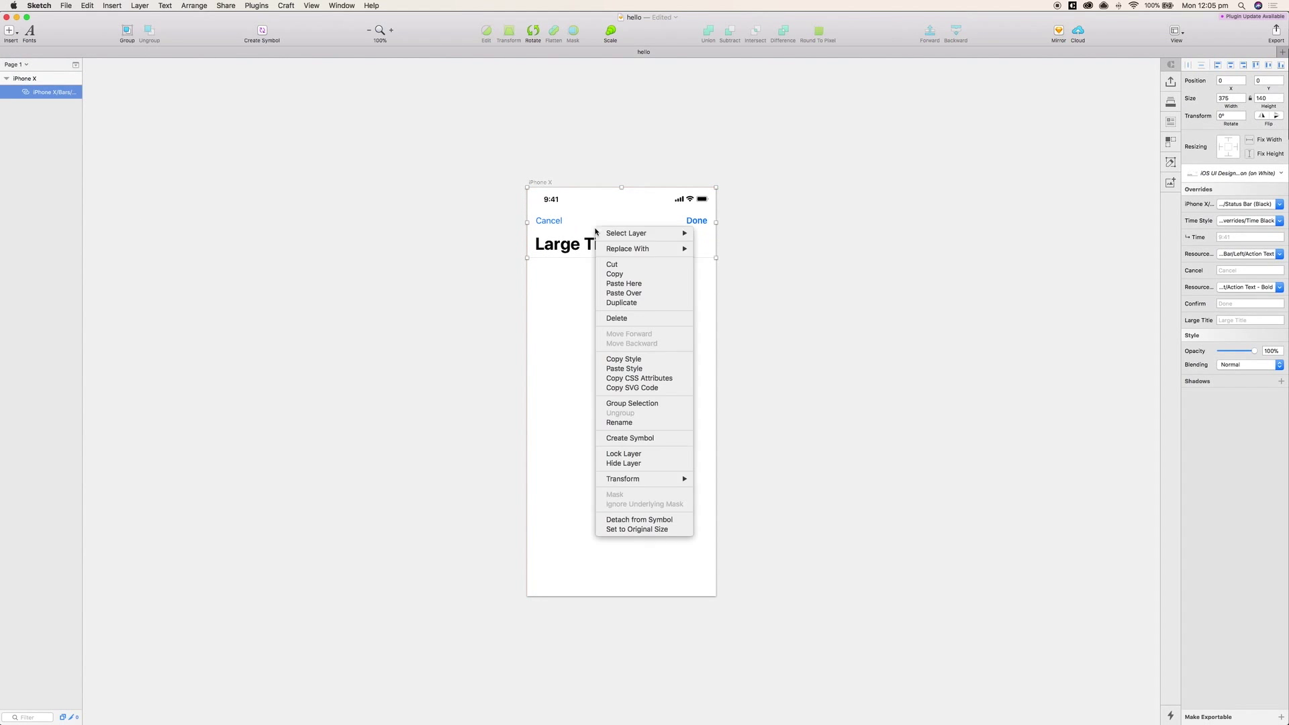
left_click(643, 519)
left_click(548, 220)
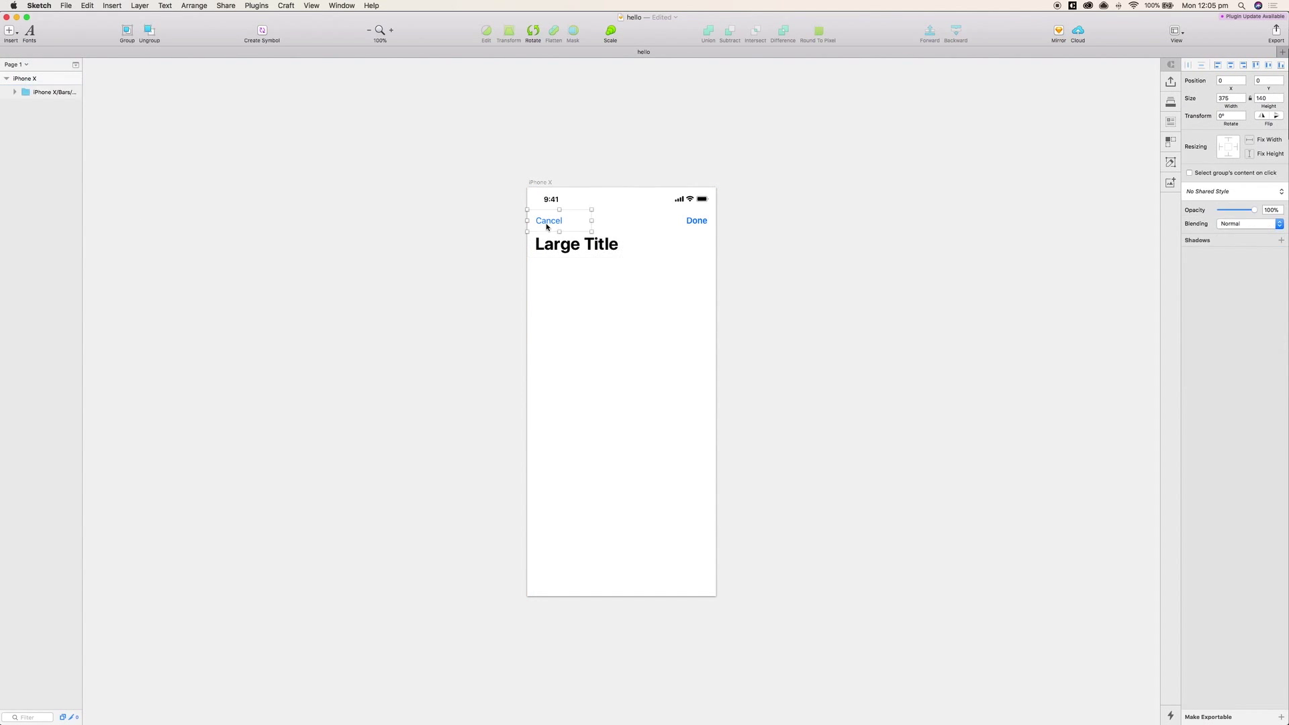
left_click(698, 224, "shift")
key("Delete")
- Inspect the fill colour of the navigation bar's Background layer
left_click(664, 248)
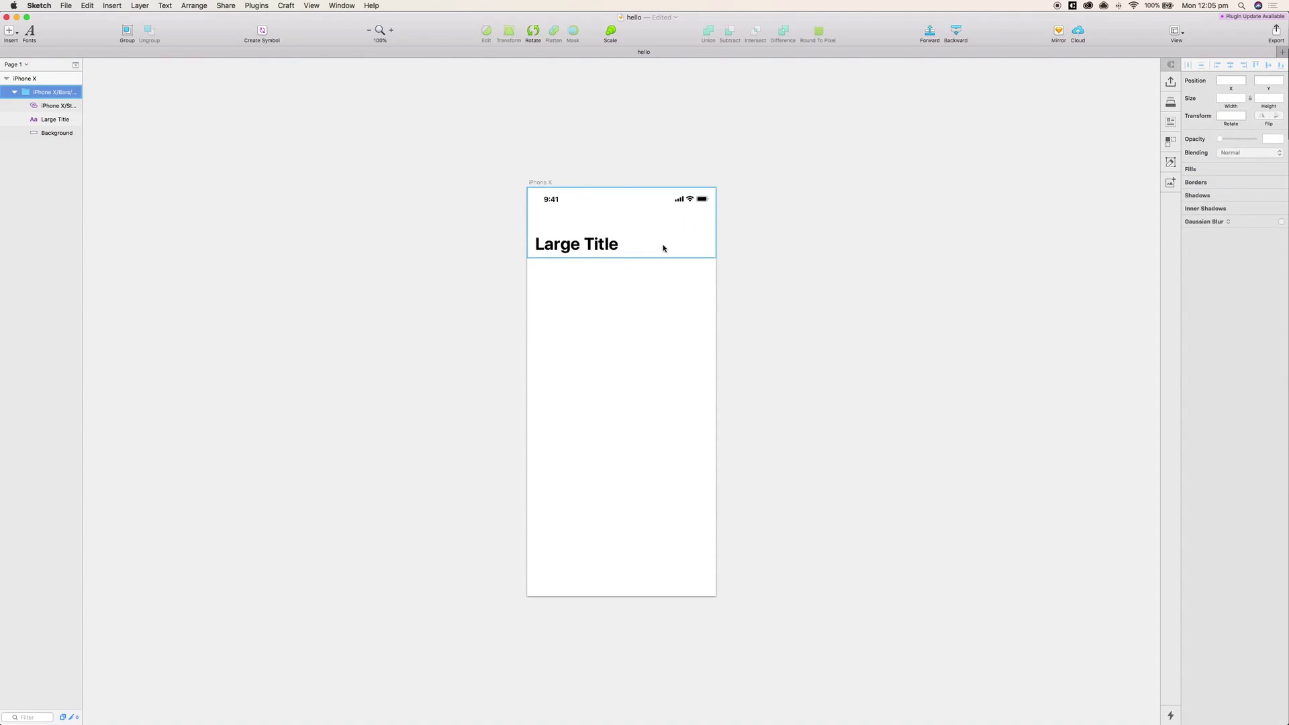
double_click(656, 238)
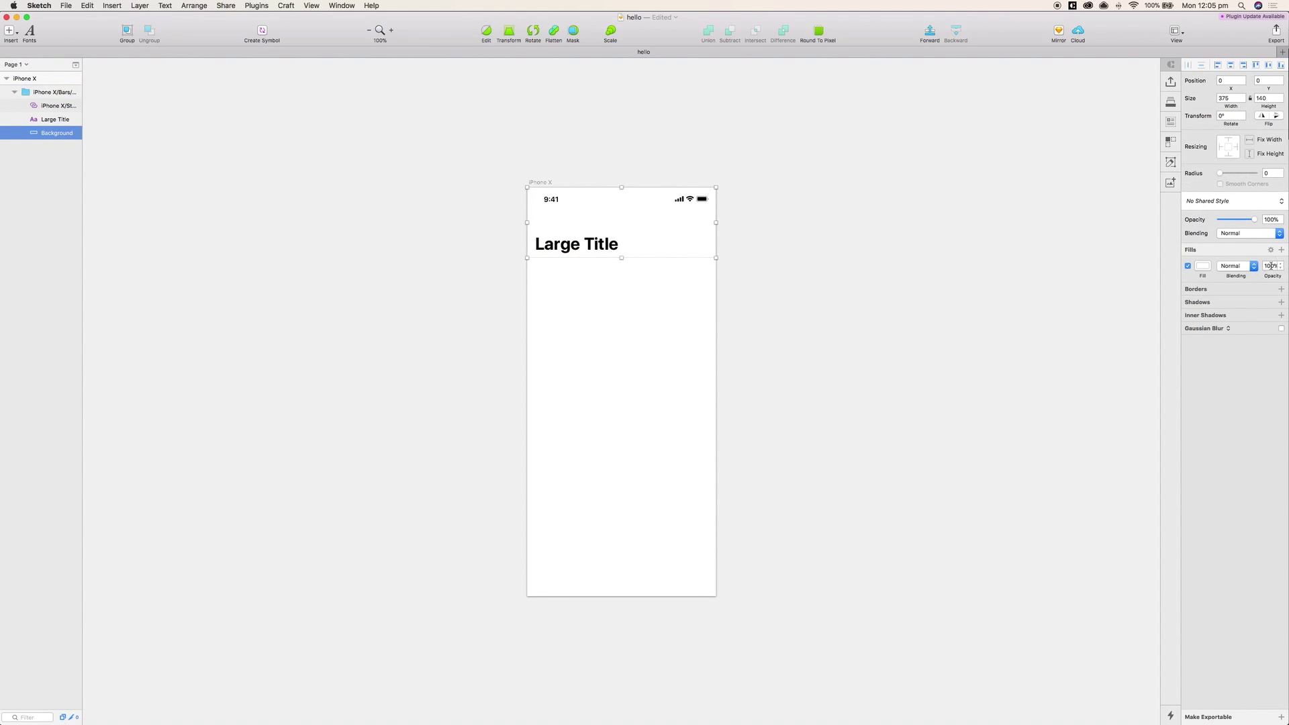
left_click(1203, 266)
left_click(906, 231)
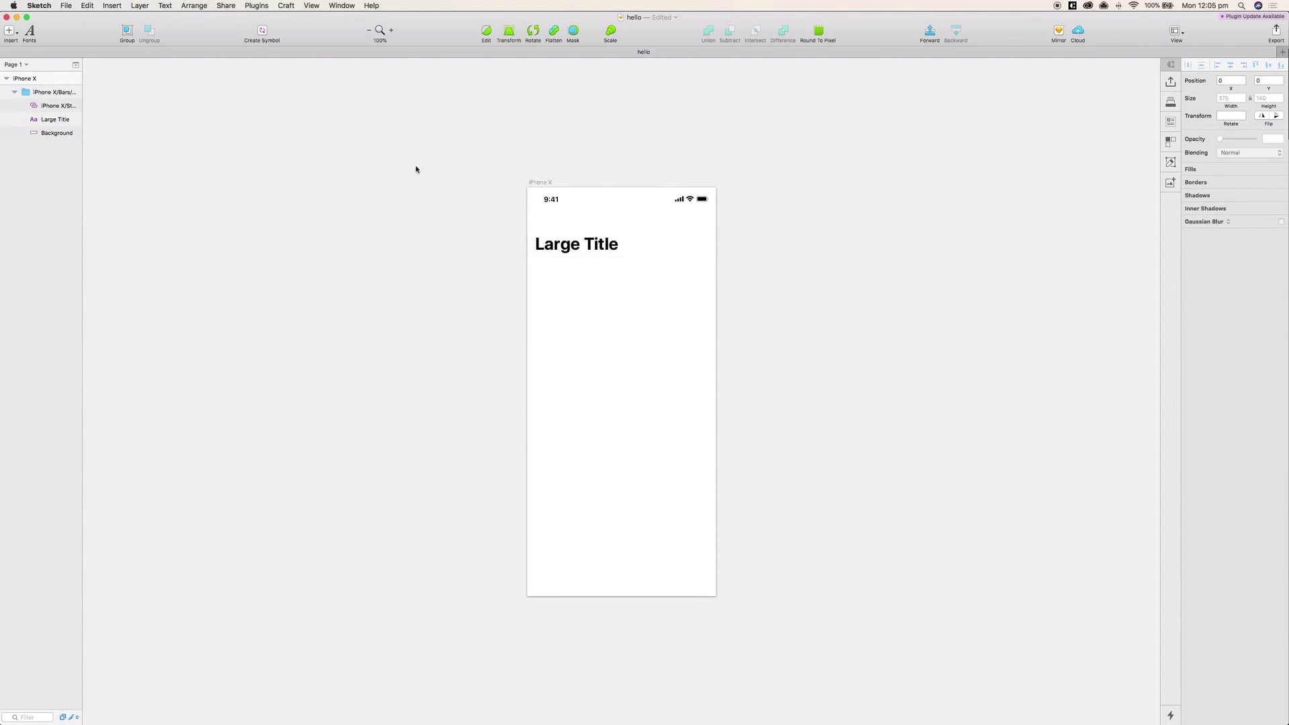
left_click(20, 32)
- Insert the 4 Items tab bar and drag it to the artboard's bottom edge
mouse_move(47, 162)
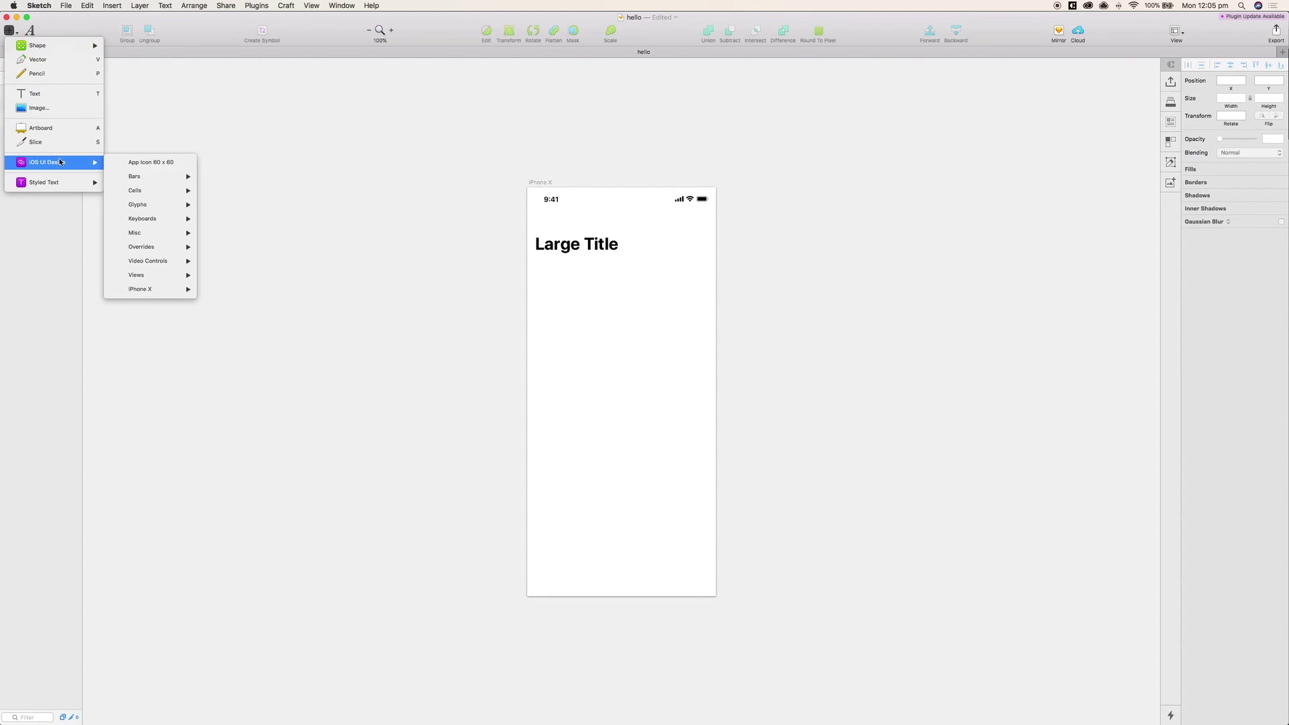
mouse_move(164, 296)
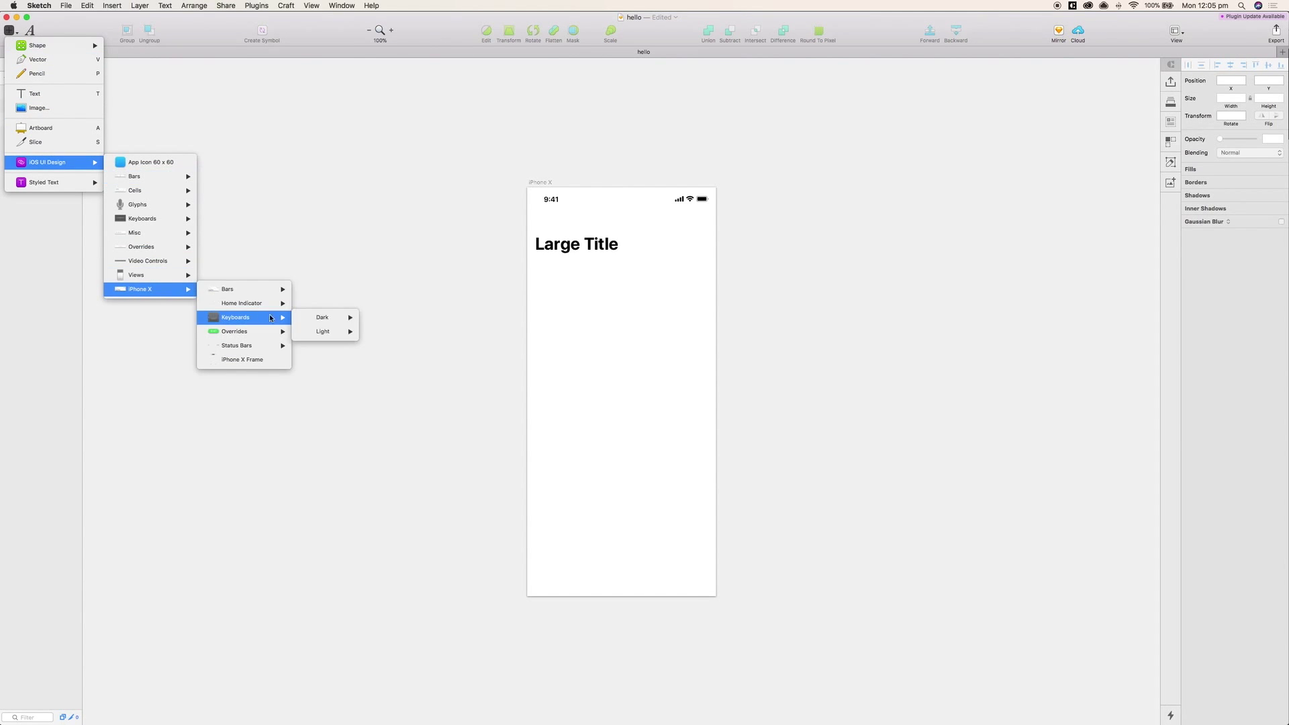
mouse_move(231, 289)
mouse_move(331, 318)
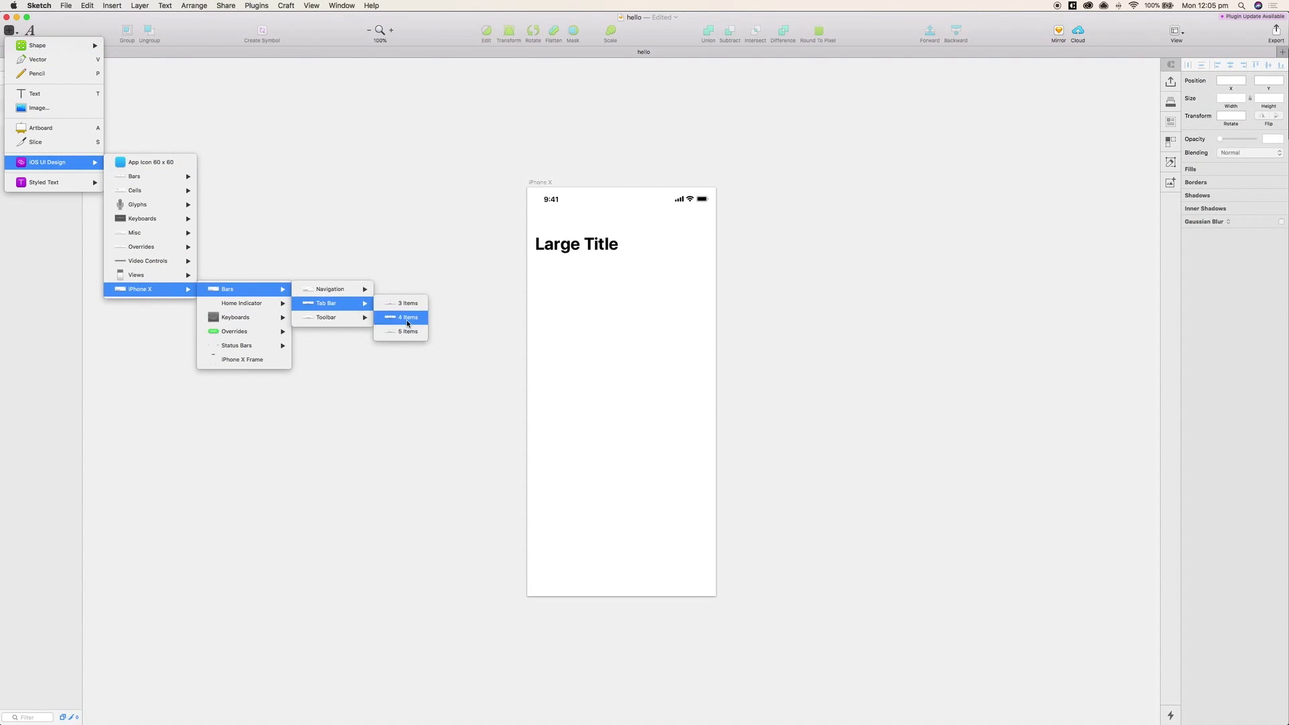
left_click(406, 331)
left_click(607, 544)
left_click_drag(608, 545, 606, 564)
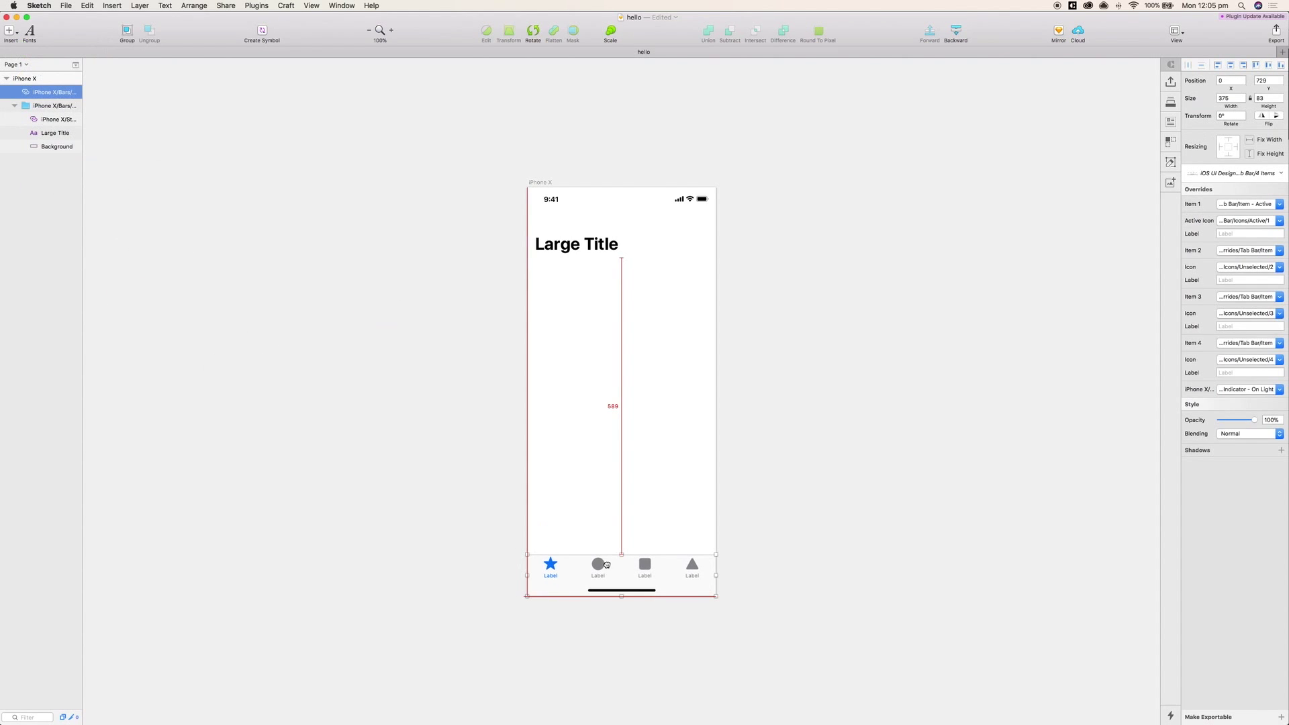
- Change the Large Title text to 'Home'
left_click(576, 244)
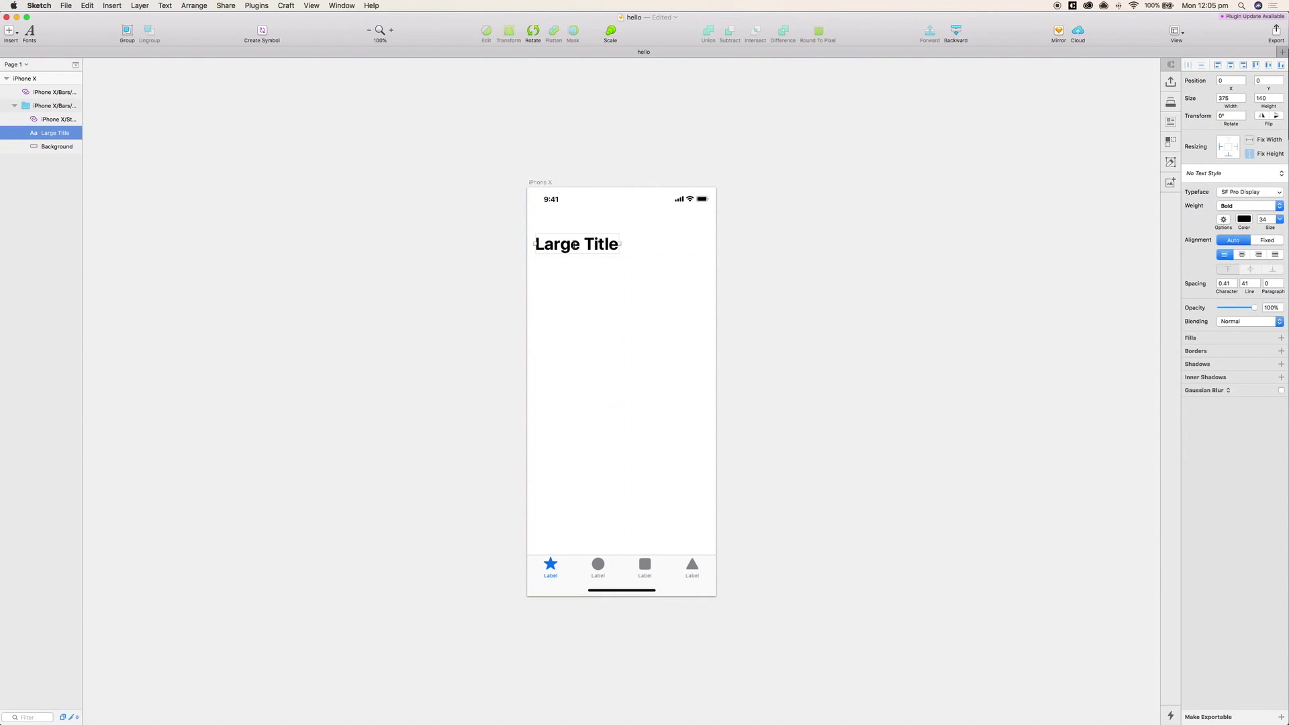
double_click(557, 244)
key("super+a")
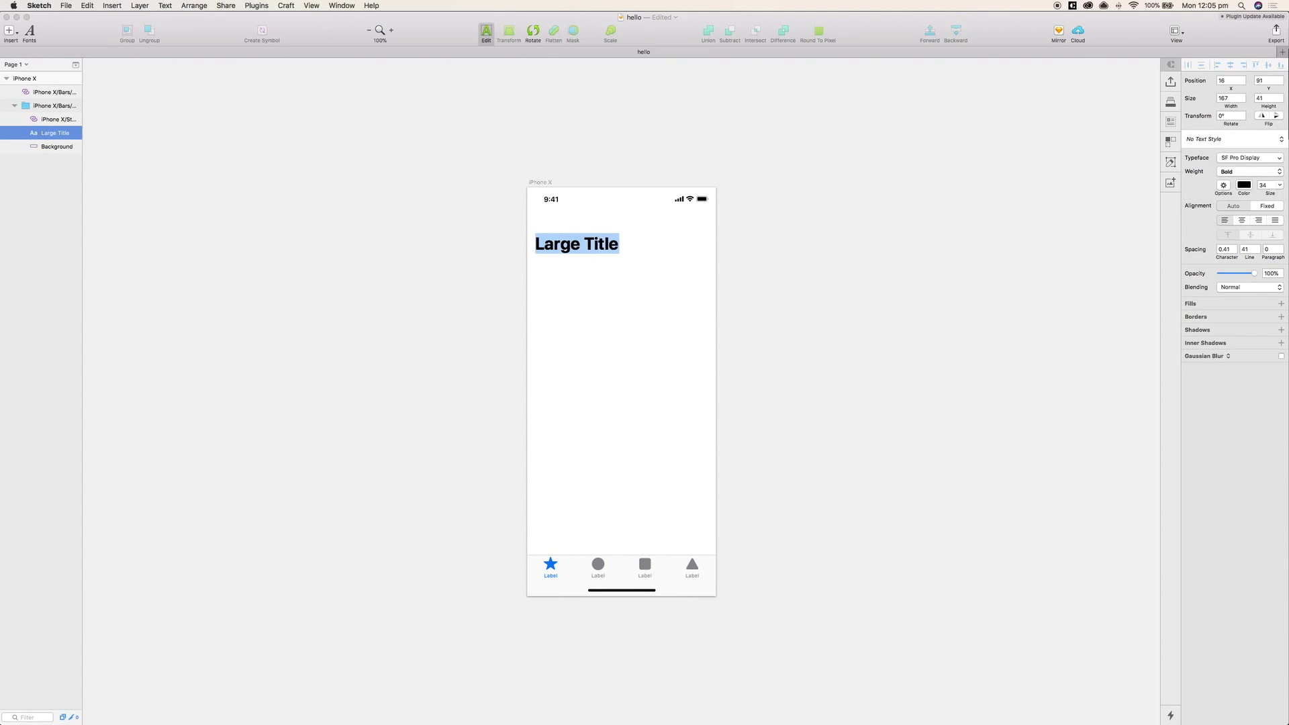
type("Home")
key("Escape")
- Detach the tab bar from its symbol and select its home indicator
left_click(674, 593)
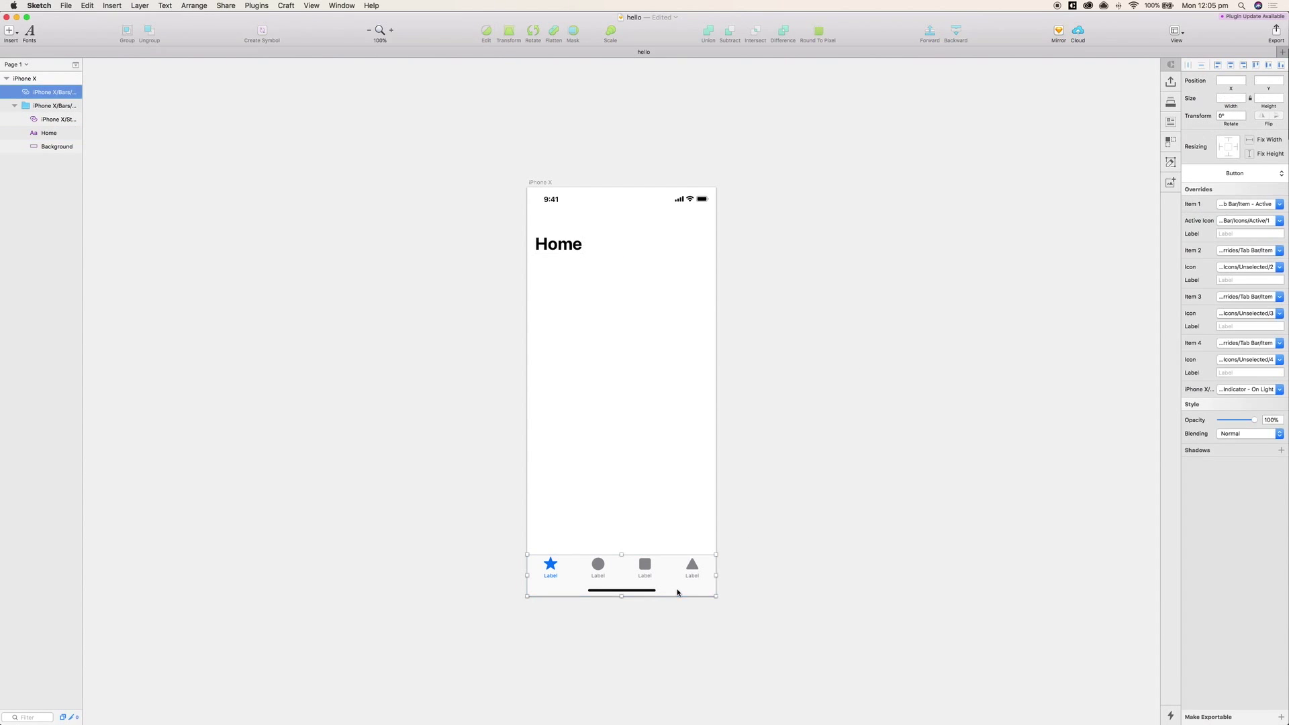
right_click(677, 593)
left_click(701, 703)
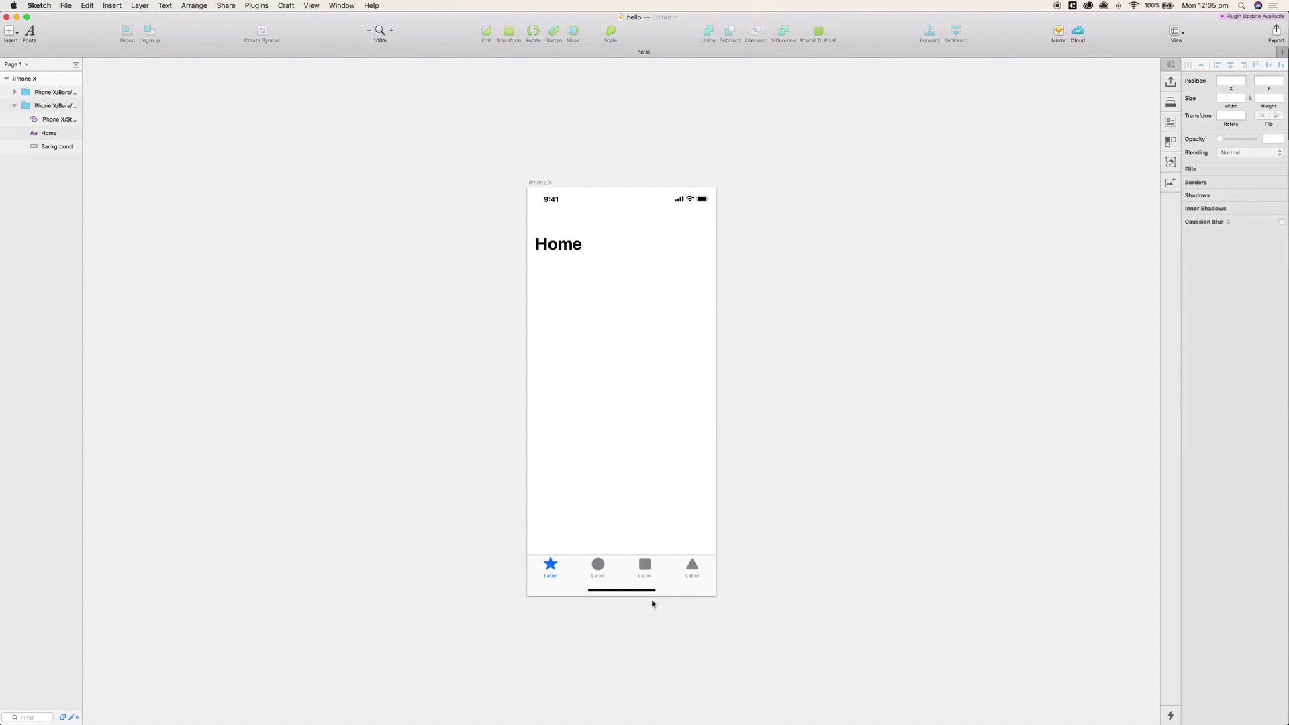
left_click(646, 592)
left_click(644, 590)
- Detach the home indicator from its symbol and inspect its rectangle layer
right_click(657, 591)
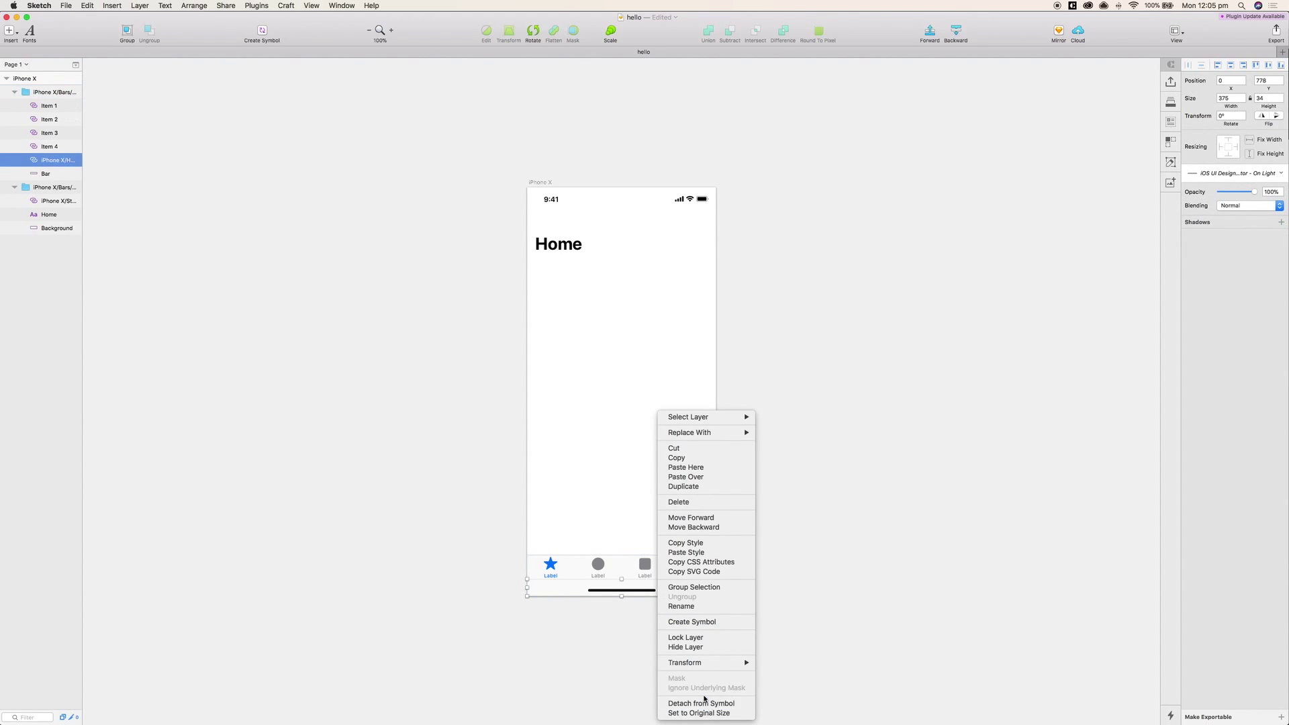
left_click(701, 702)
left_click(627, 591)
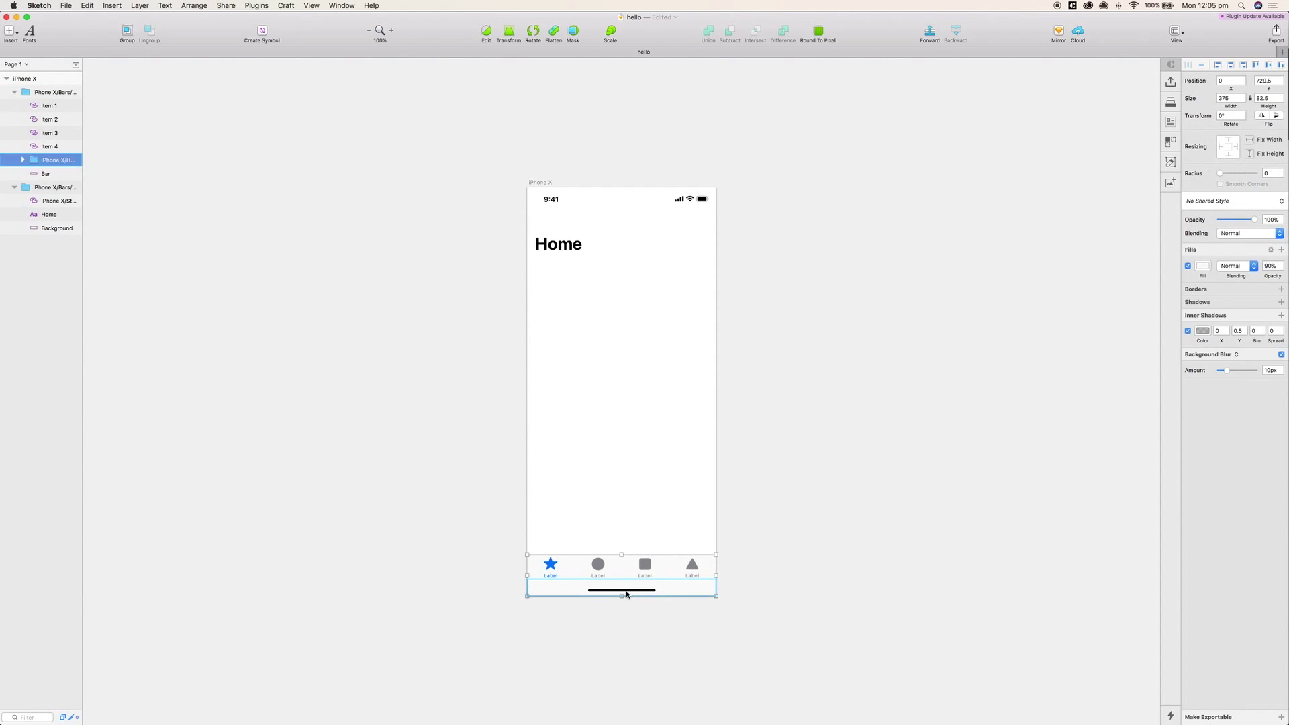
left_click(625, 591)
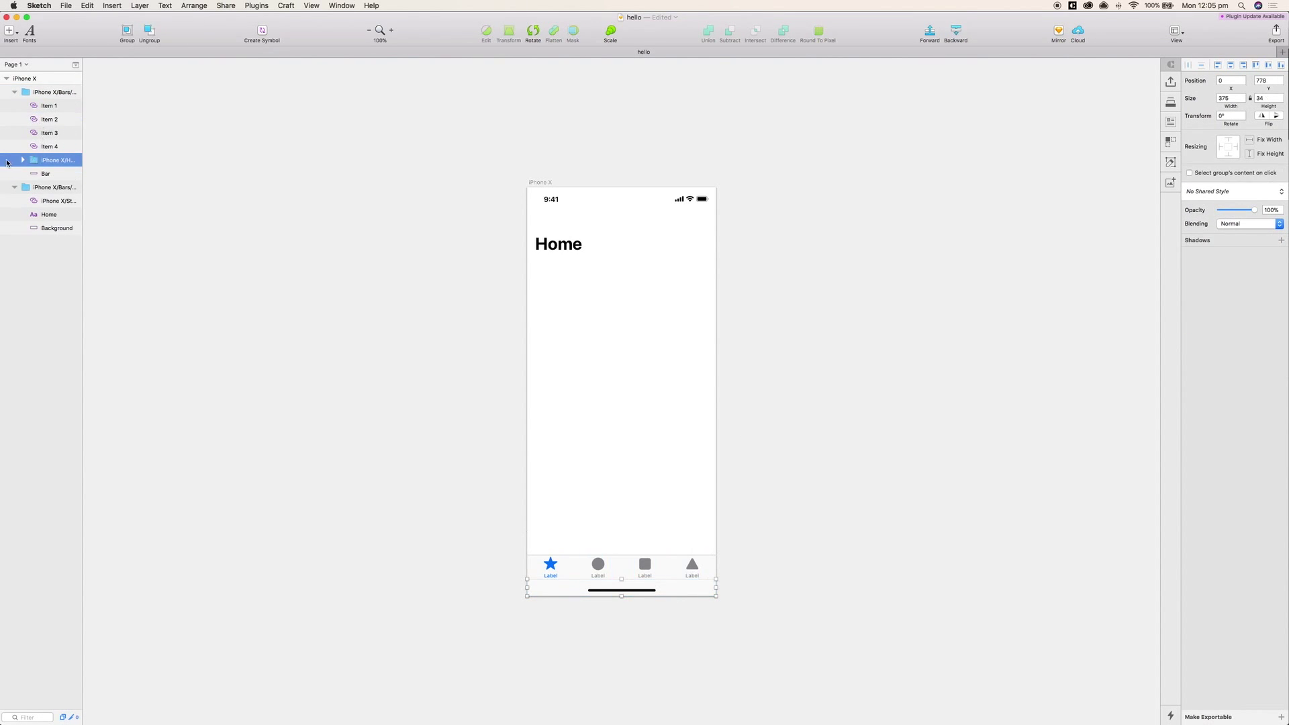
left_click(23, 162)
left_click(53, 173)
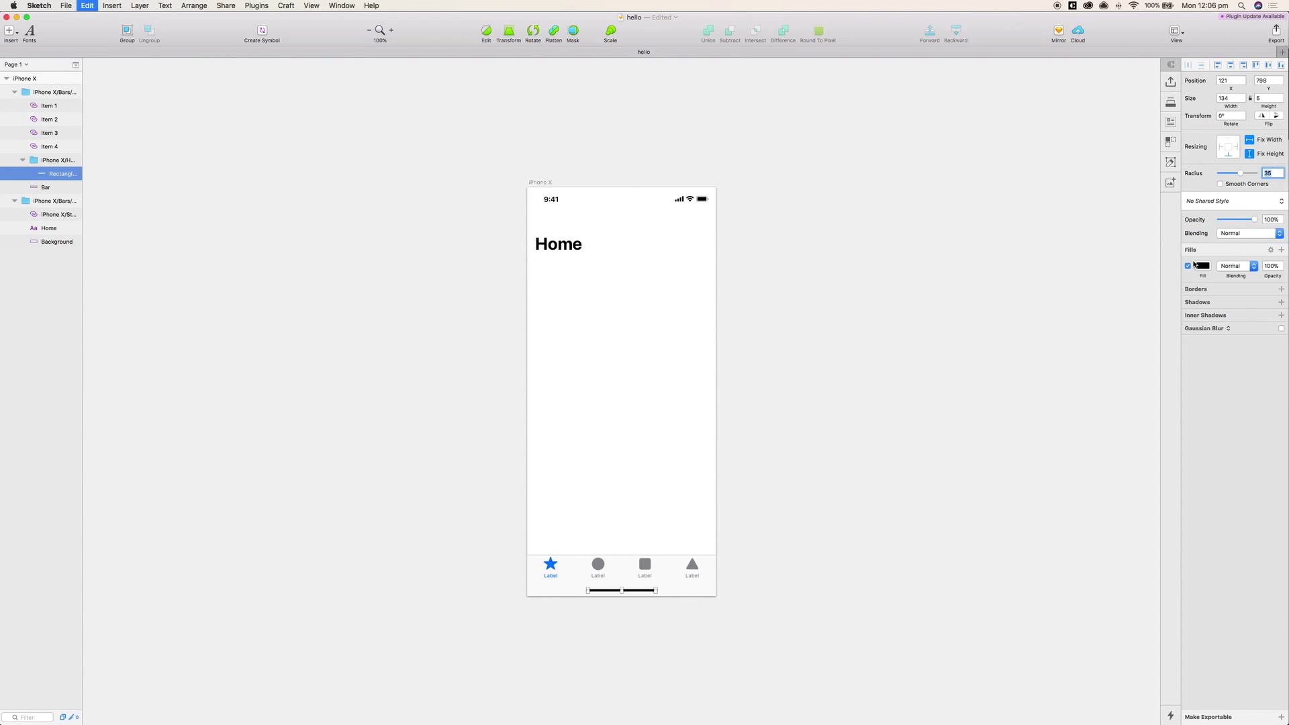
key("Escape")
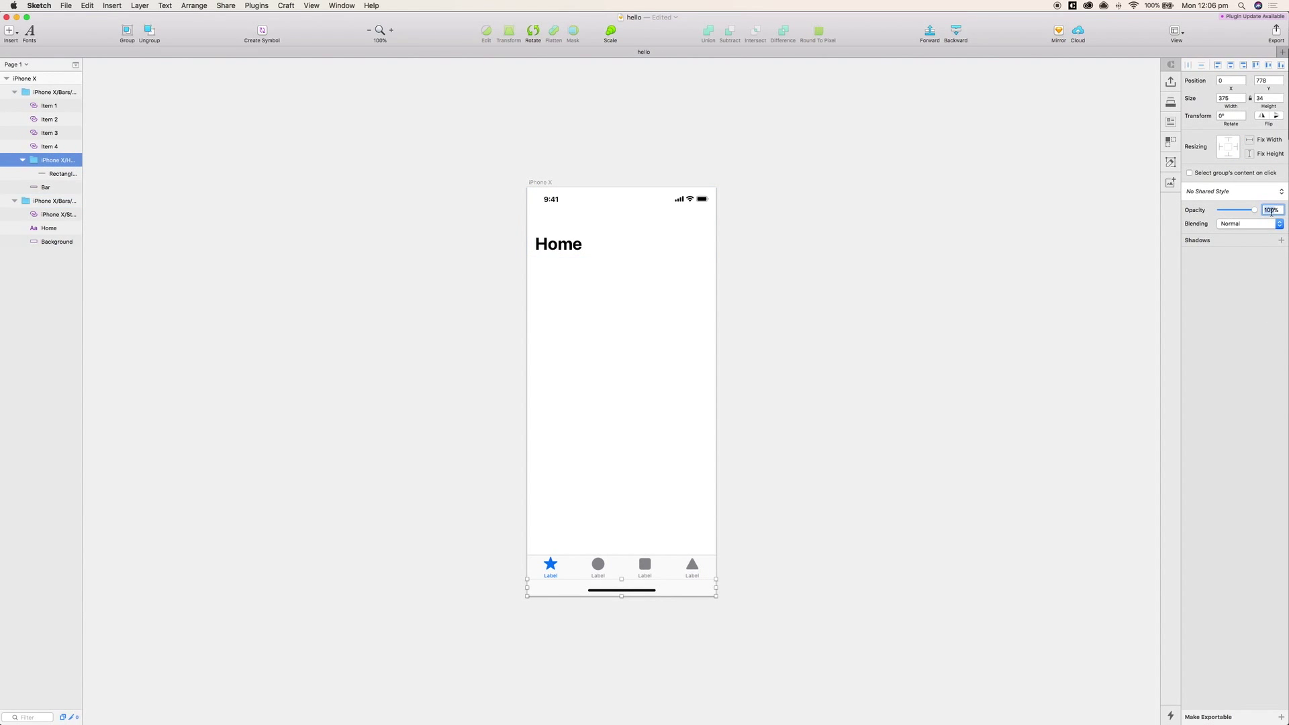
- Check the Bar layer's fill, raise the tab bar slightly and drop the home indicator to the bottom
left_click(647, 553)
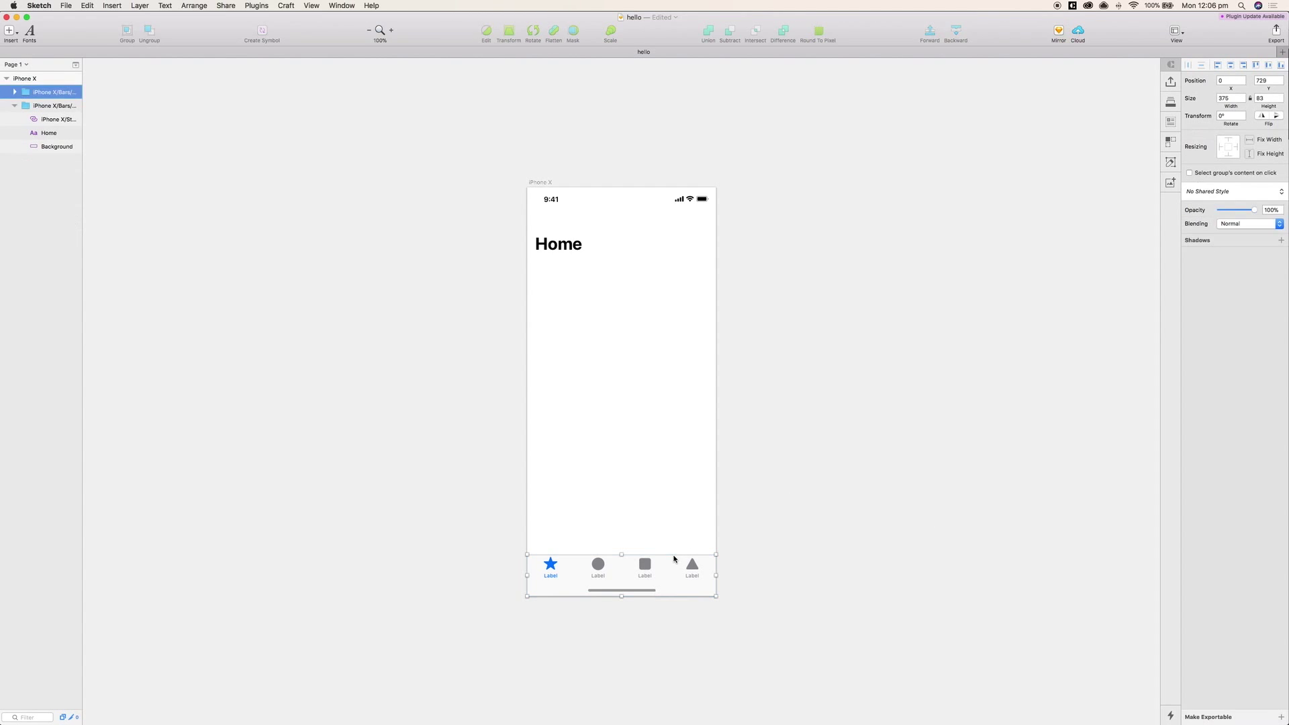
double_click(674, 558)
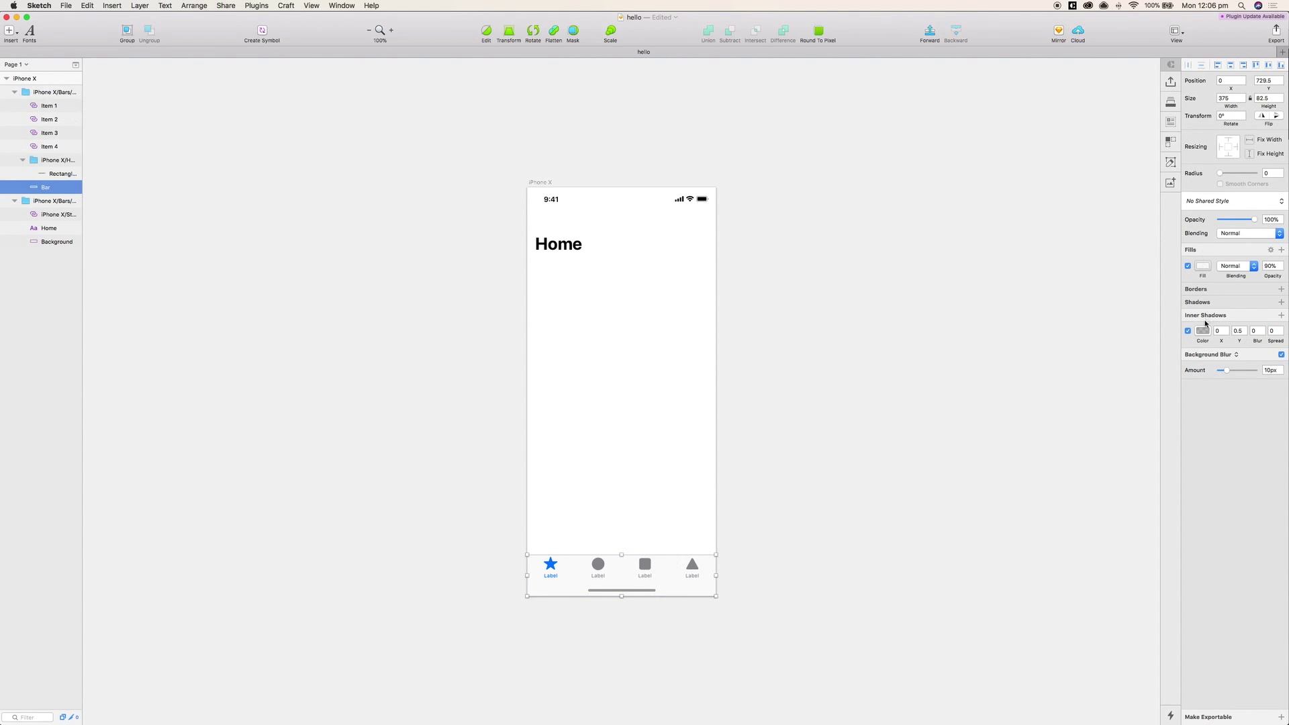
left_click(1202, 266)
left_click(1231, 523)
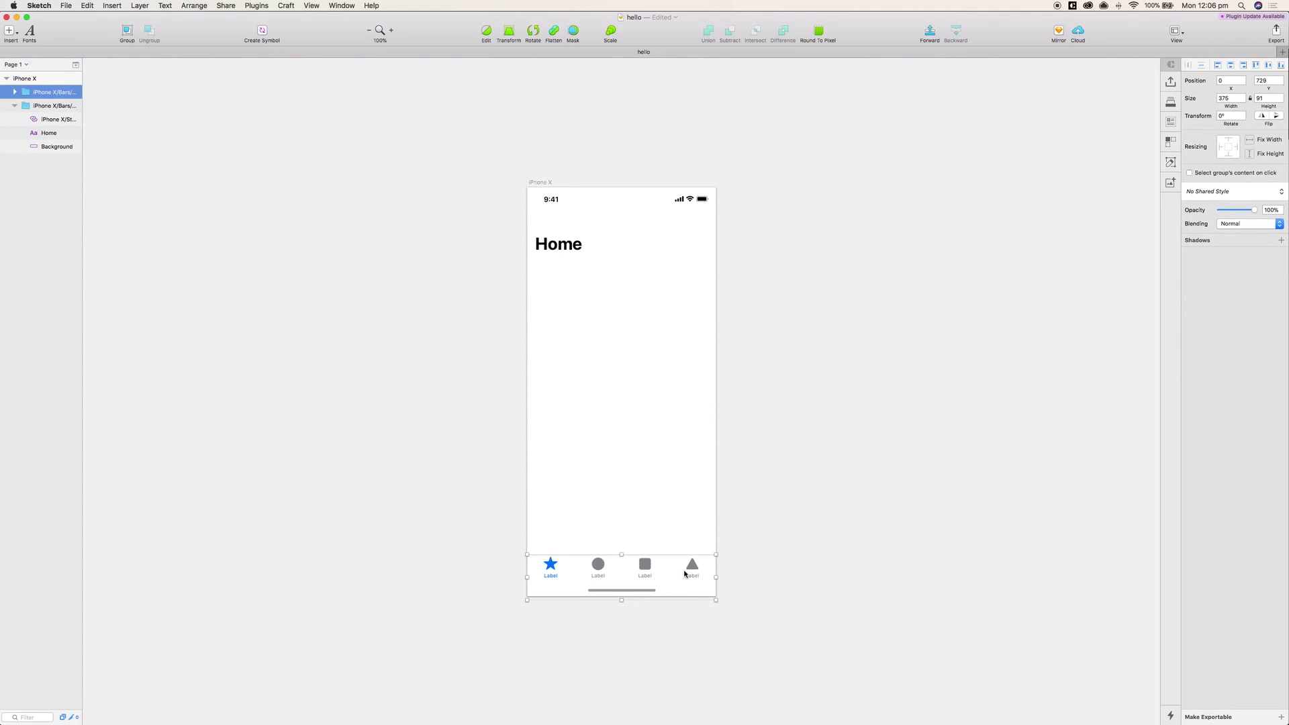
left_click_drag(683, 581, 657, 590)
double_click(638, 589)
- Nudge all four tab items down 1 px
left_click(645, 567)
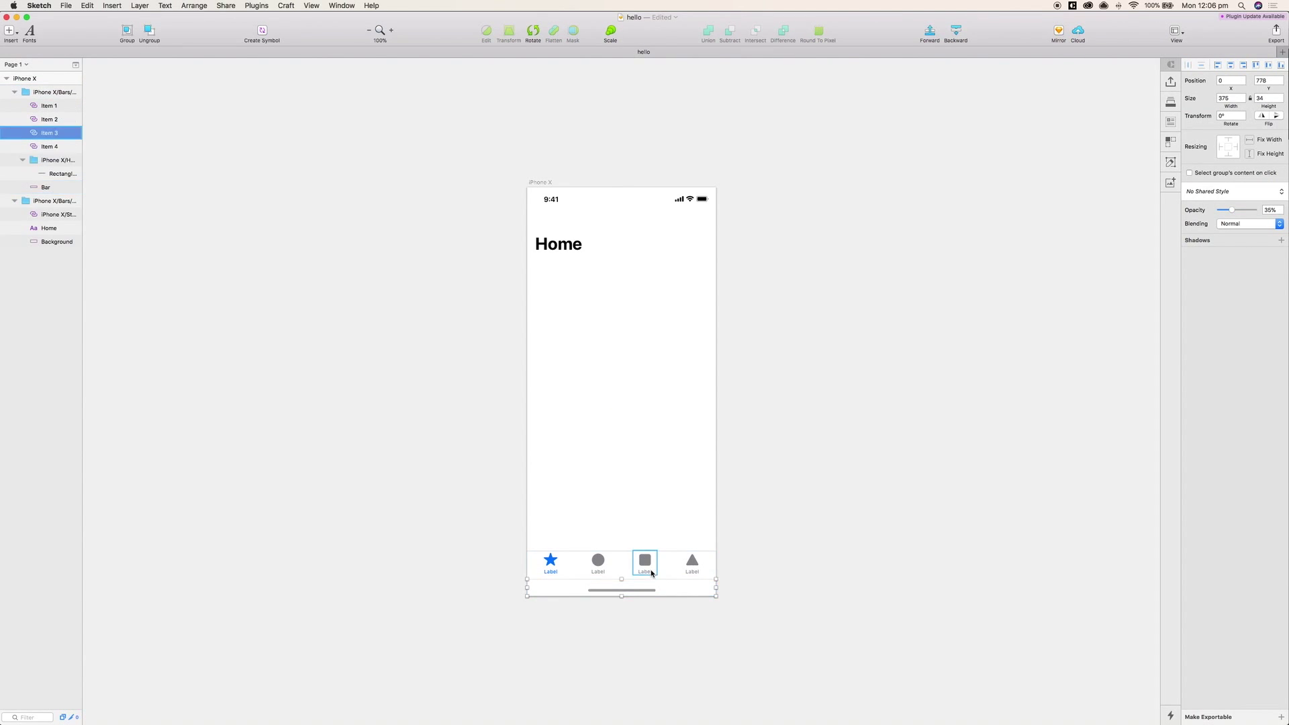
left_click(684, 566, "shift")
left_click(603, 562, "shift")
left_click(550, 566, "shift")
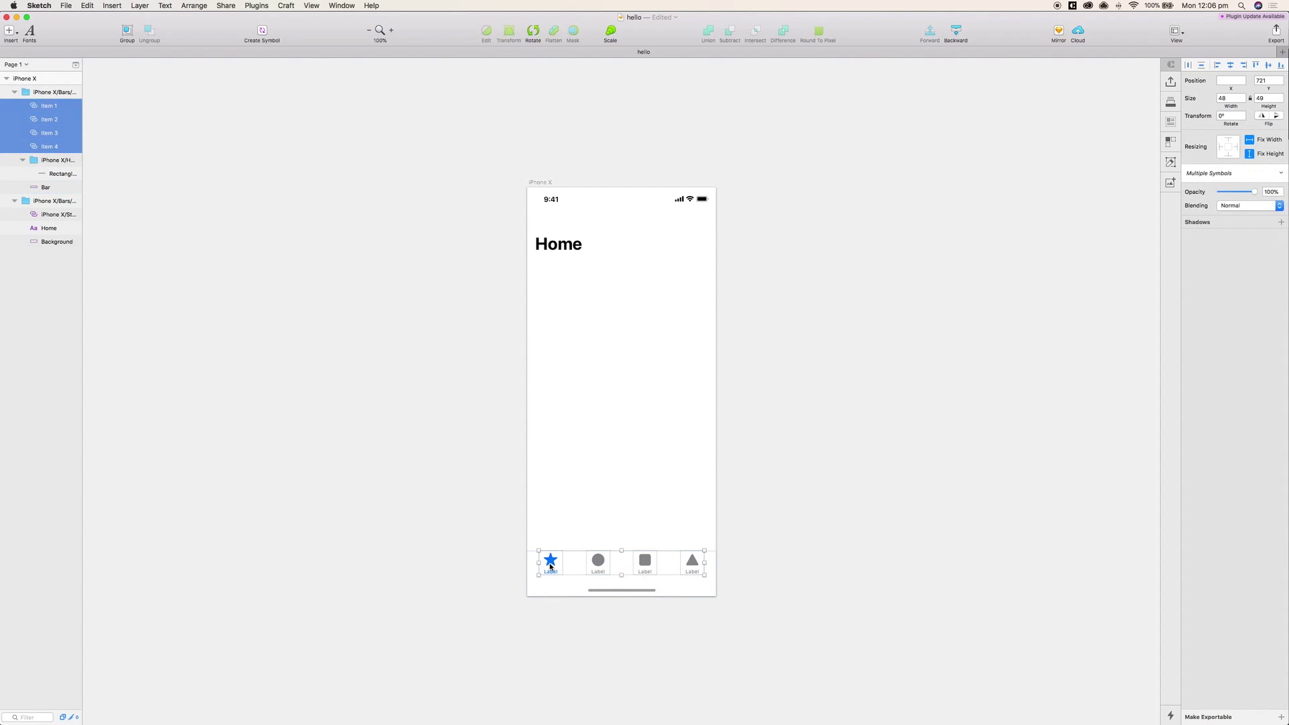
key("Down")
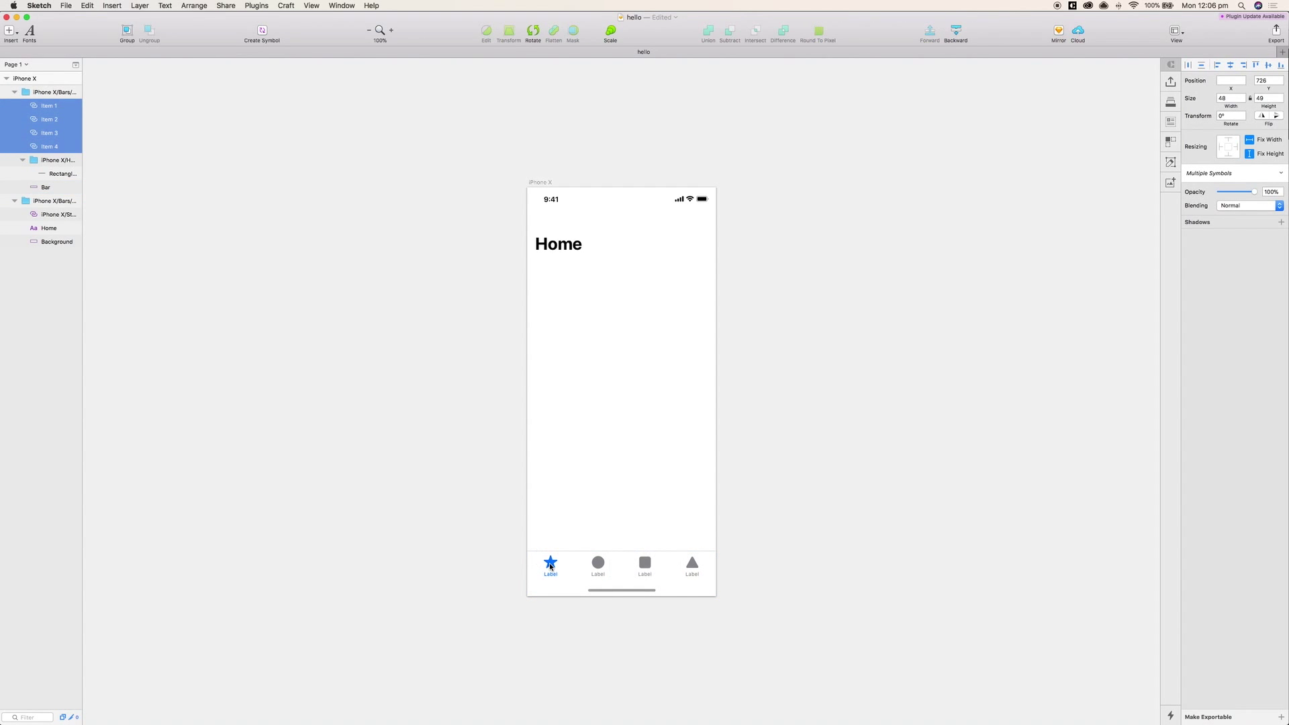
left_click(871, 516)
scroll(879, 506, "left", 2)
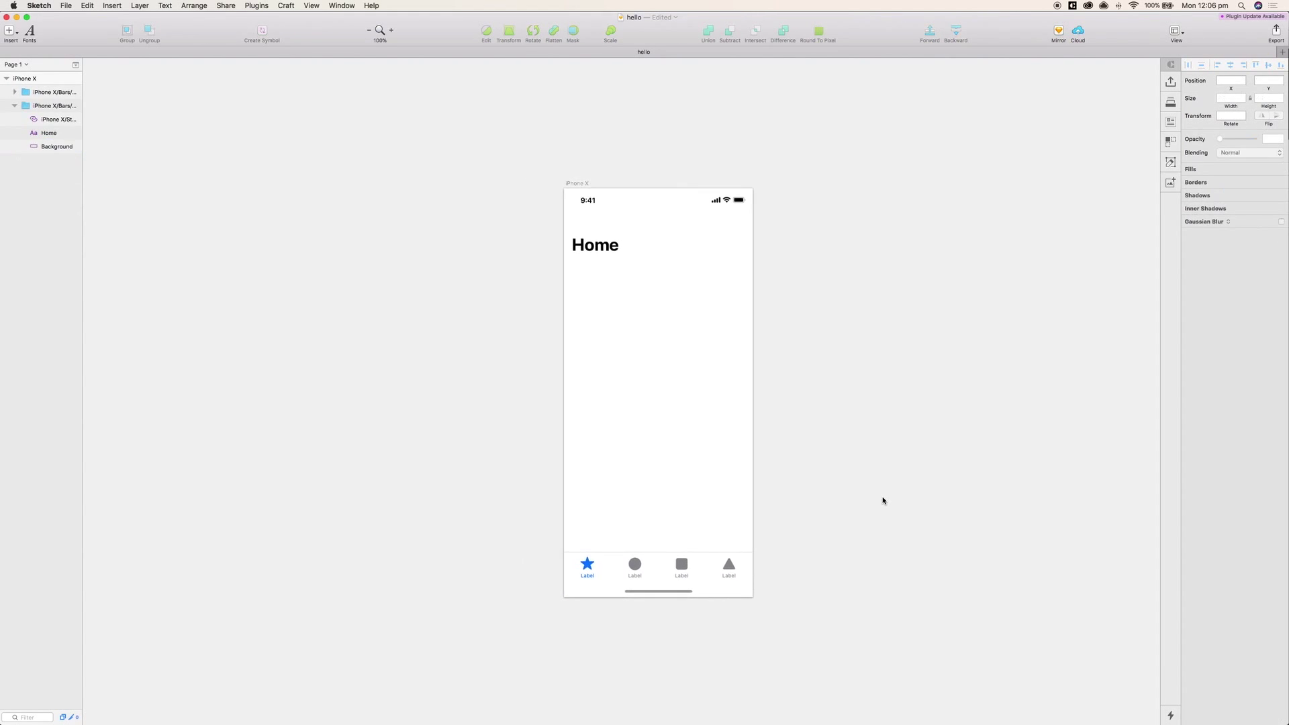
- Label the first tab item Home, declining the library unlink prompt
key("super+plus")
scroll(995, 503, "down", 5)
scroll(996, 504, "right", 3)
left_click(466, 608)
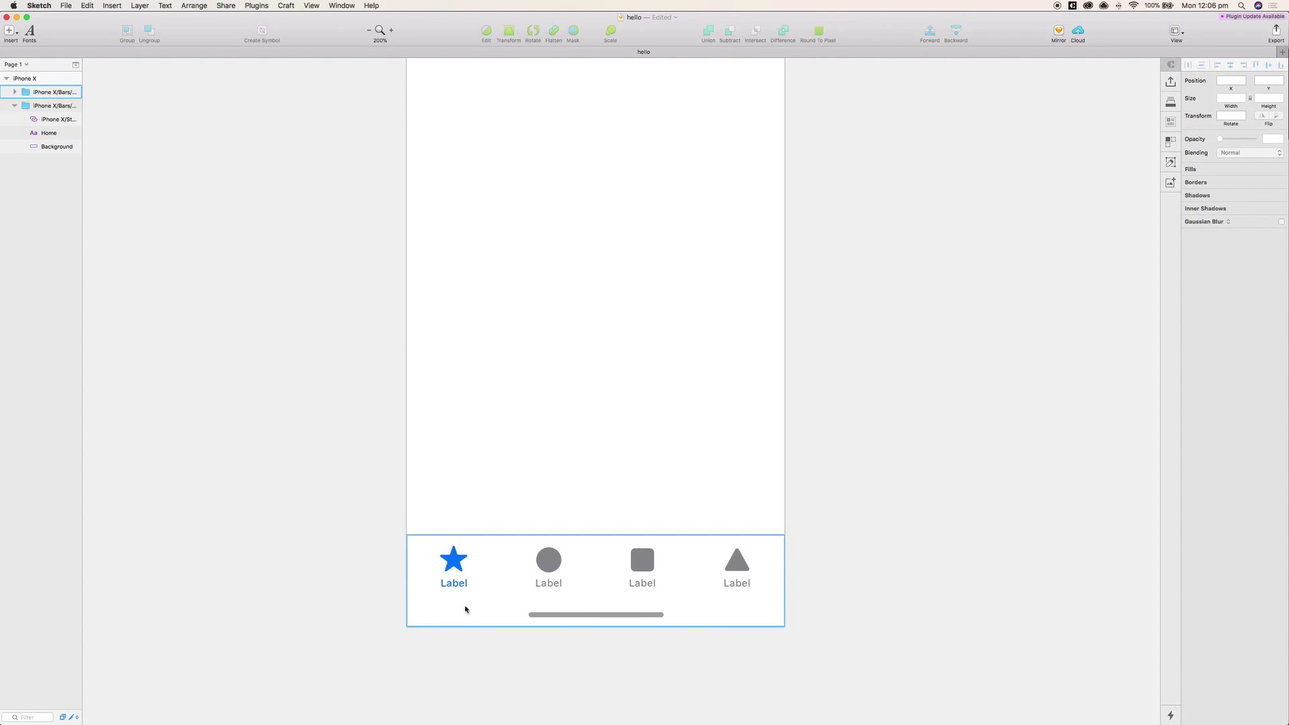
double_click(454, 586)
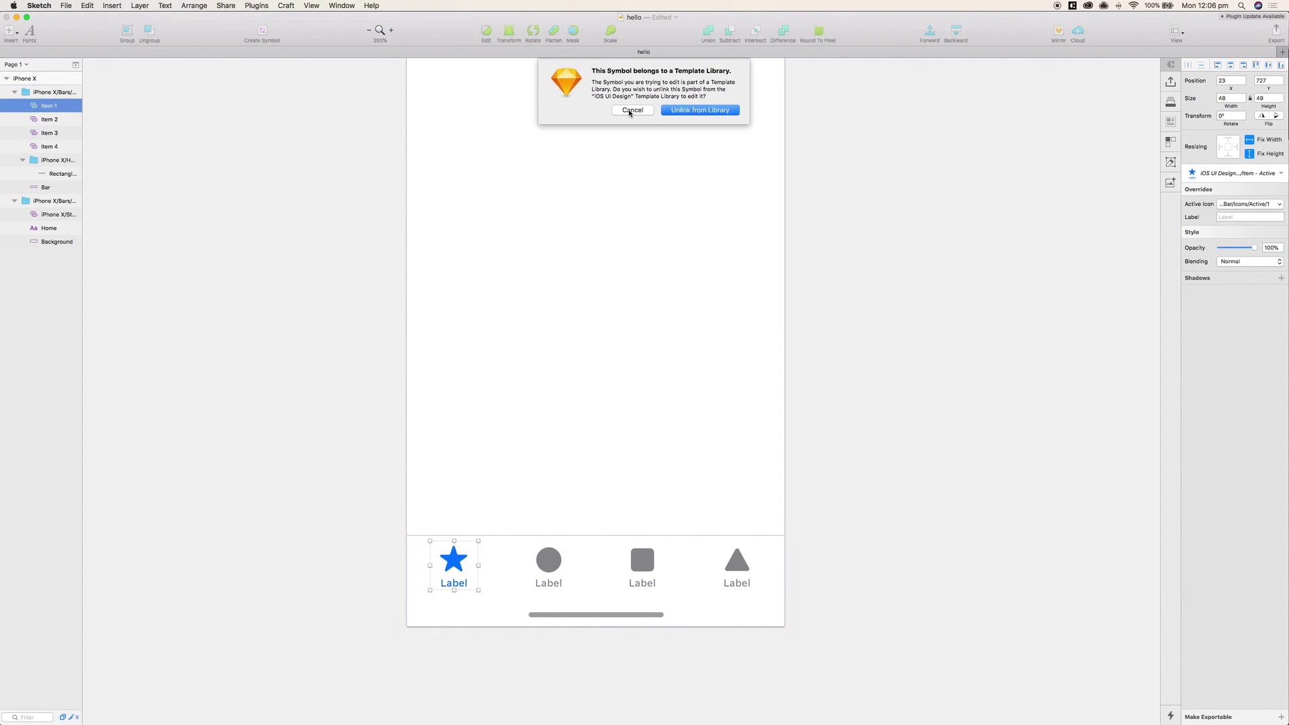
left_click(631, 111)
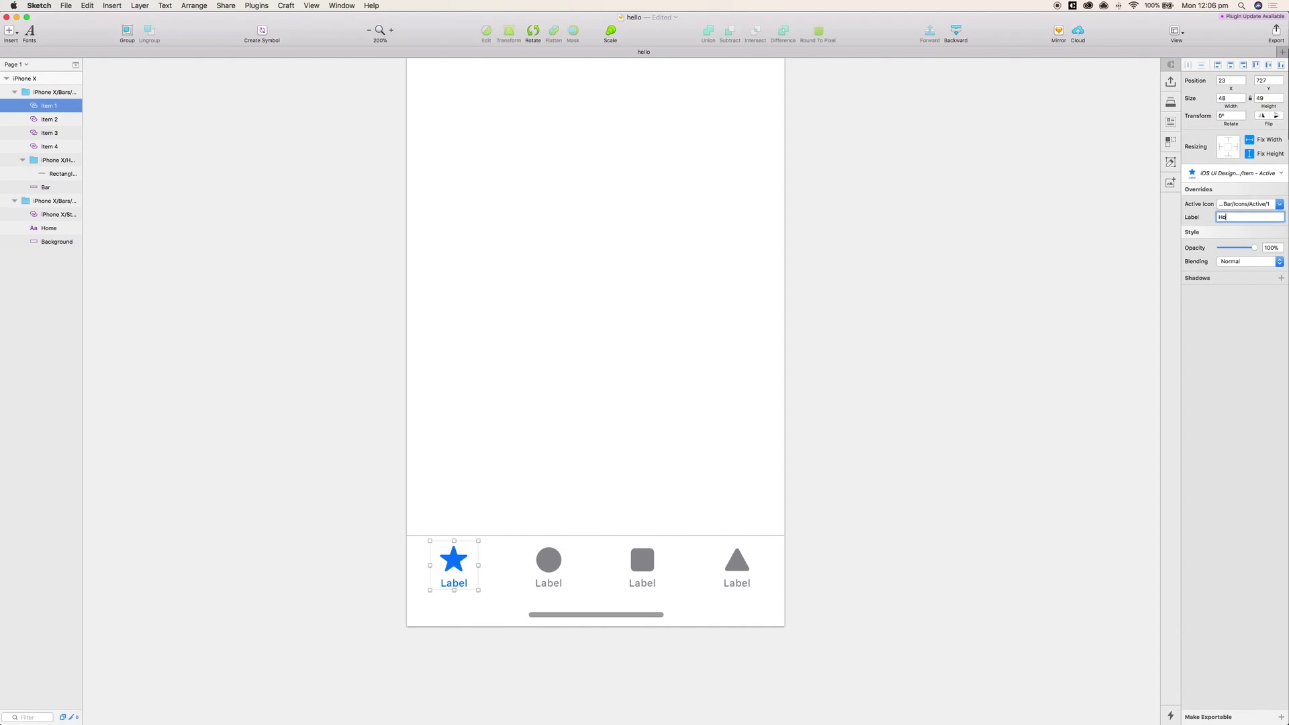
- Relabel the circle, square and triangle items Search, Upload and Profile
left_click(547, 562)
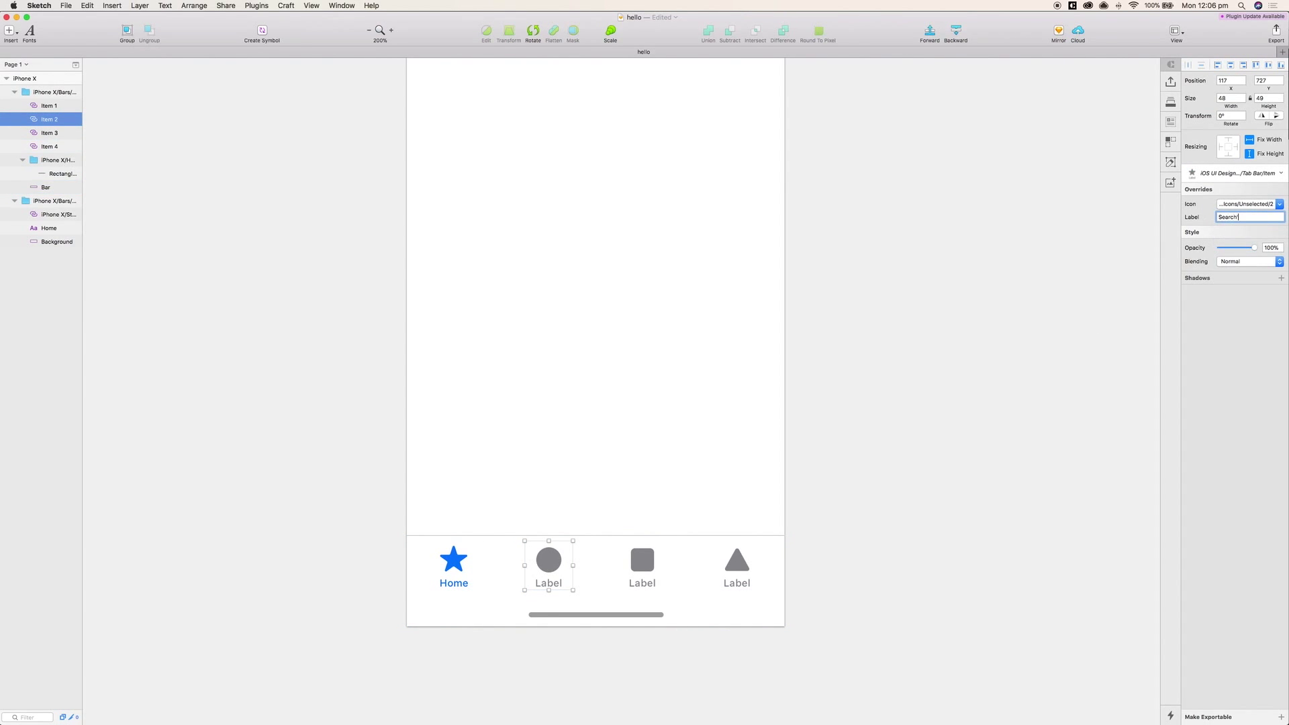
left_click(664, 570)
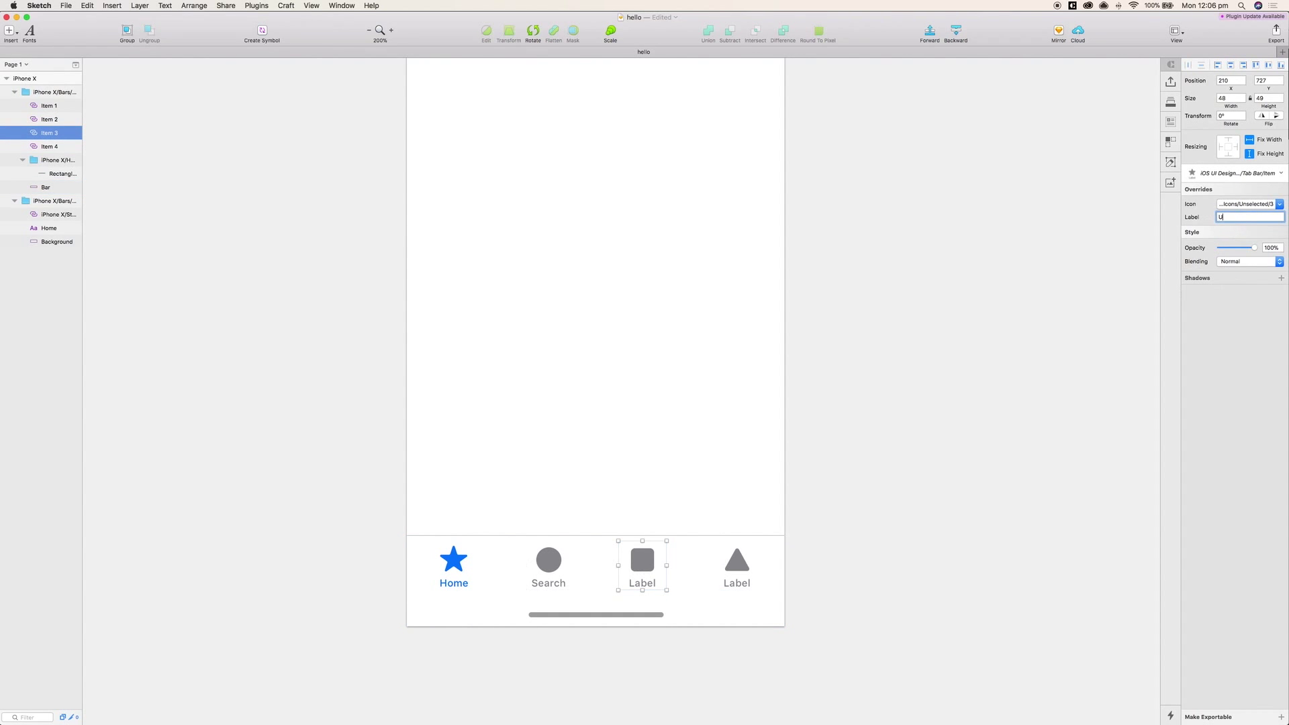
left_click(749, 557)
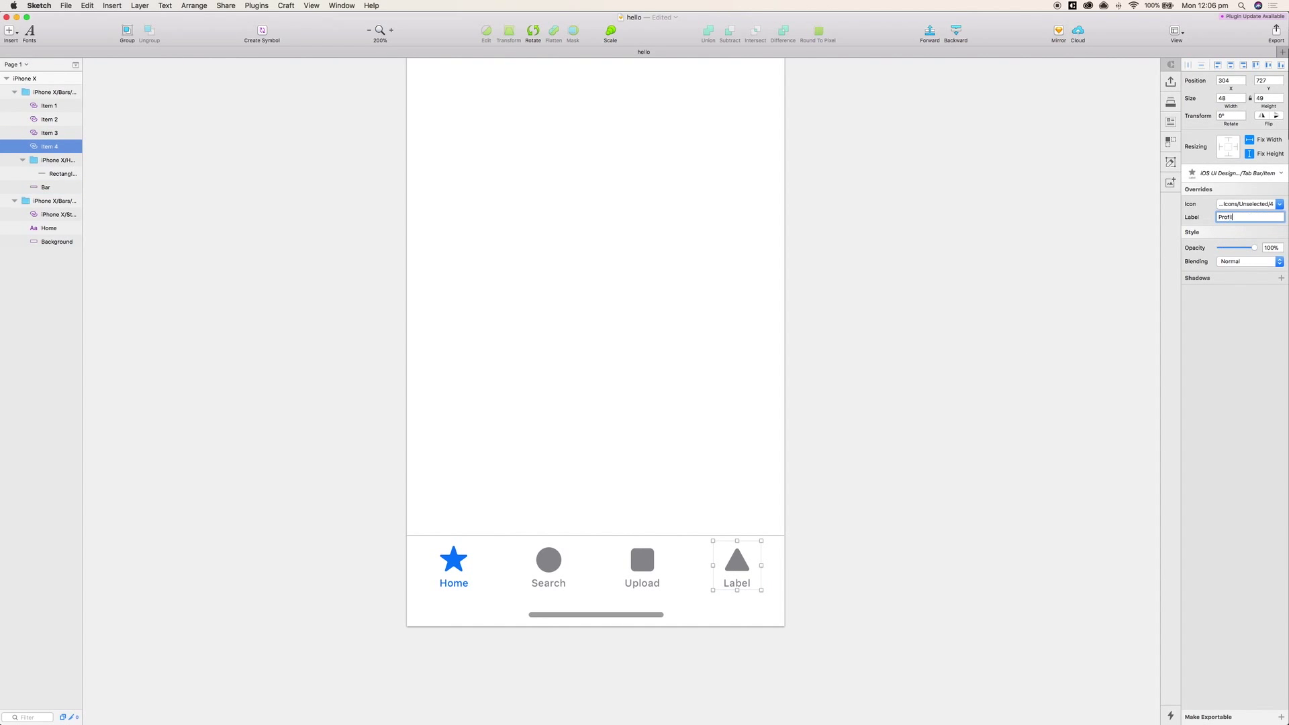
key("super+0")
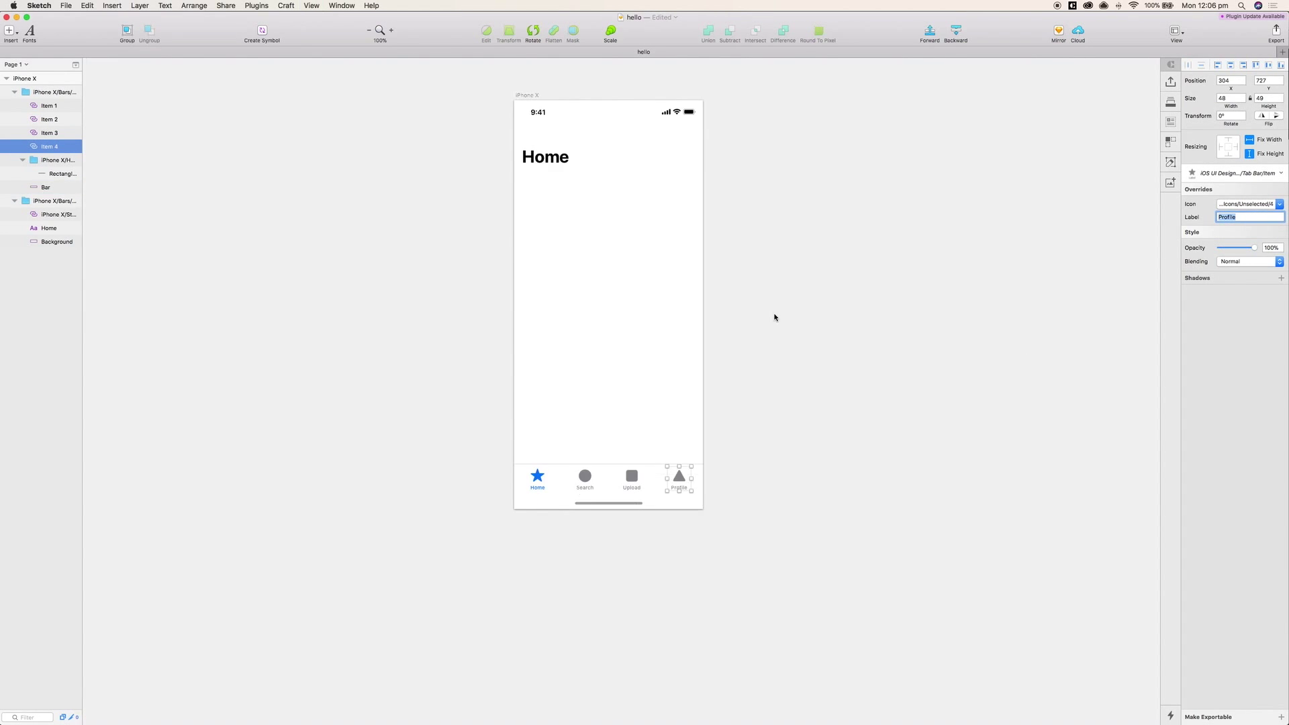
left_click(820, 308)
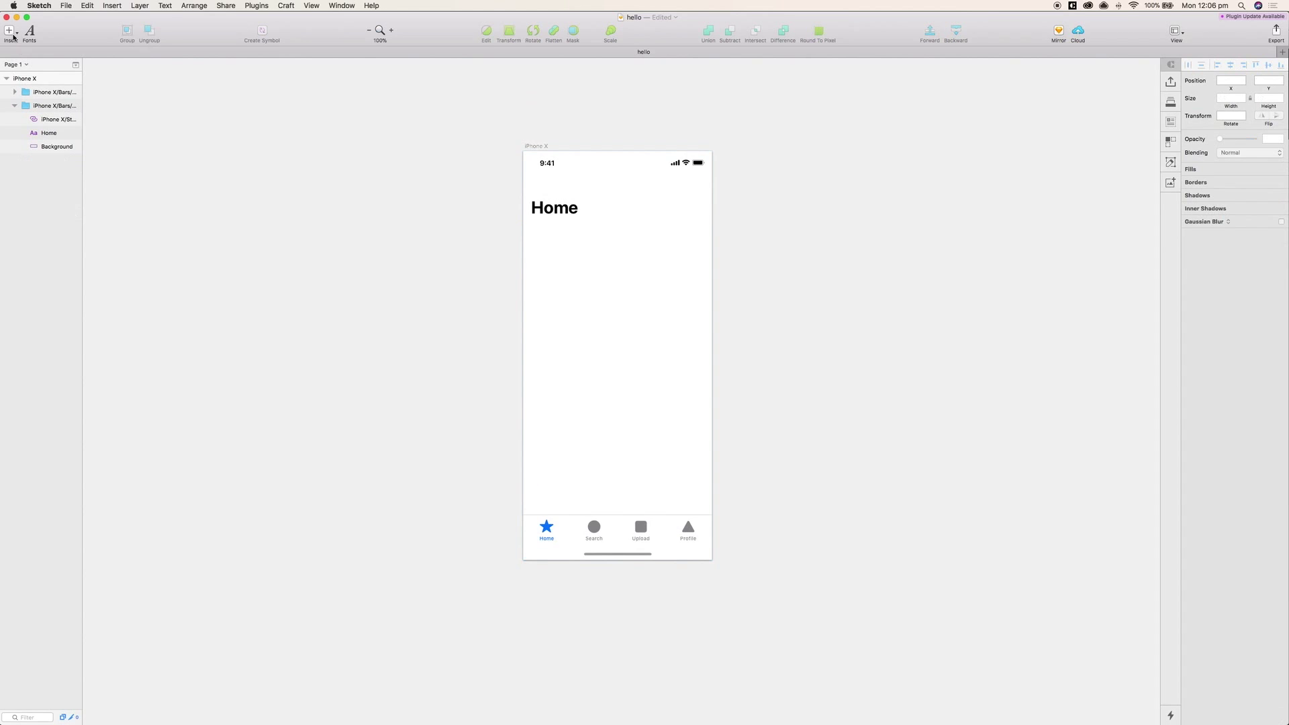
key("super+plus")
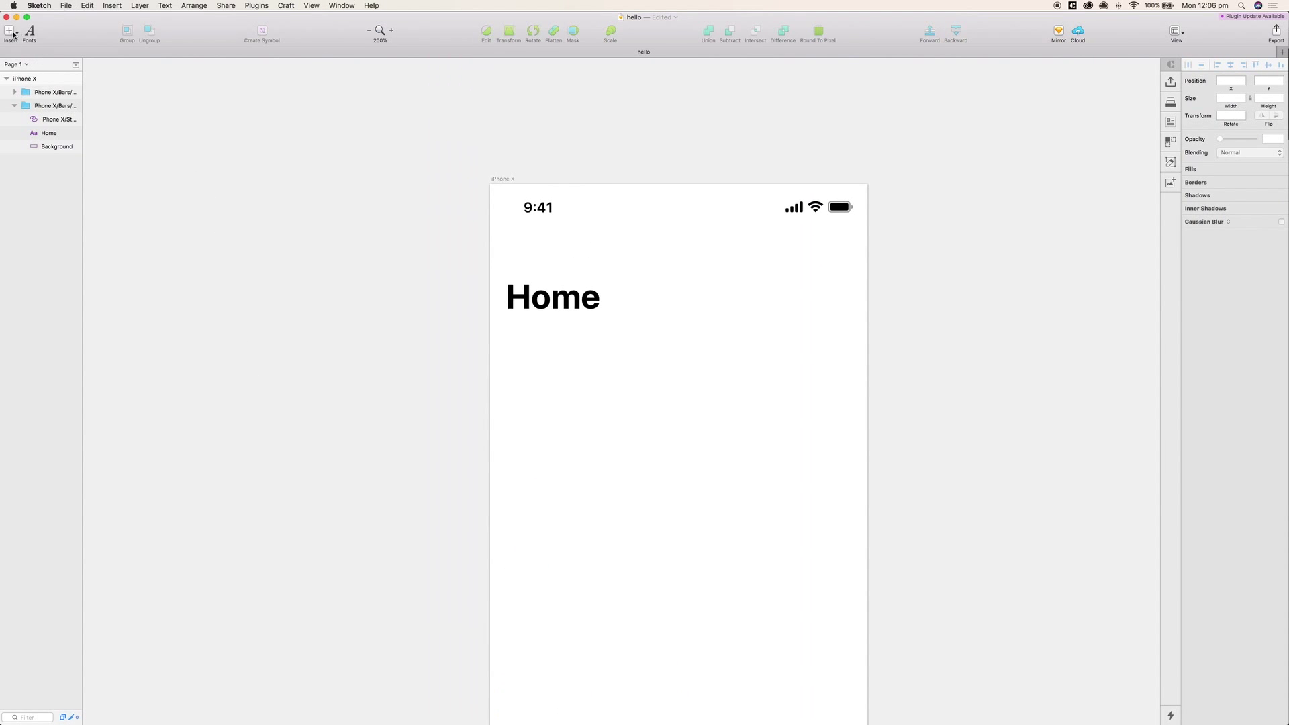
- Draw a rounded rectangle below the Home heading
left_click(12, 34)
mouse_move(41, 49)
left_click(143, 102)
left_click_drag(541, 355, 692, 505)
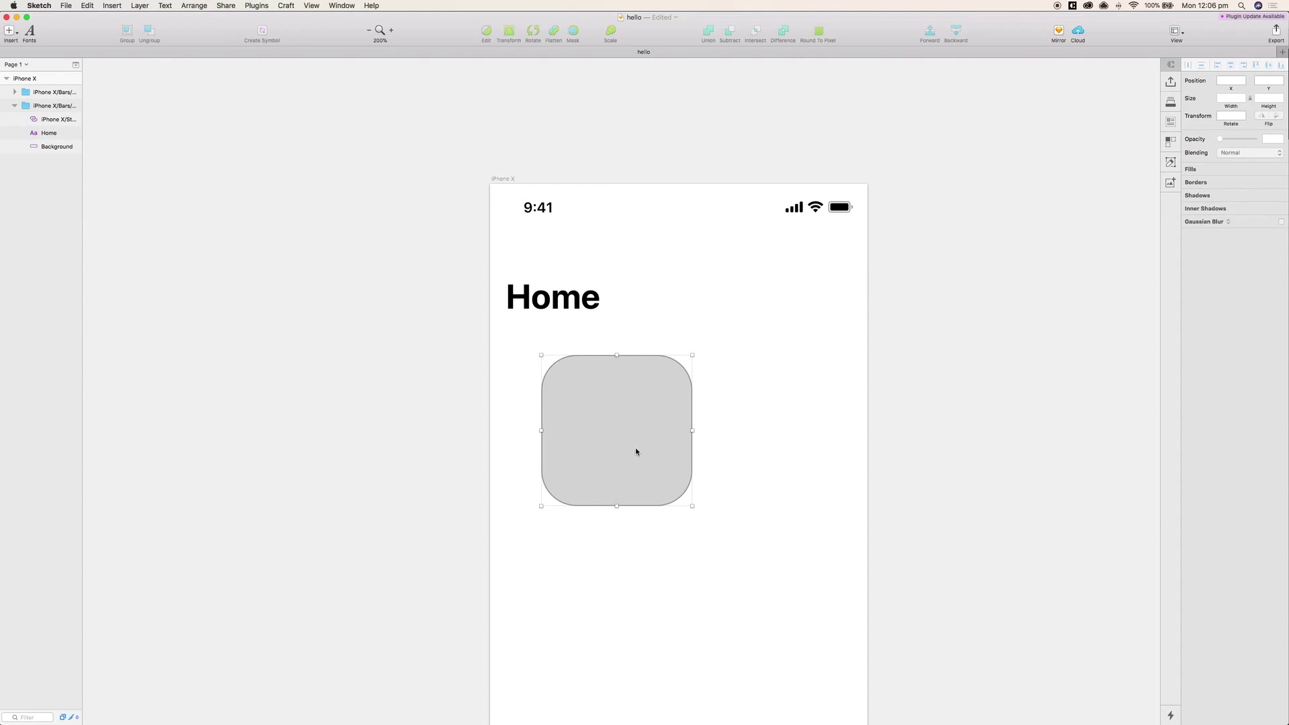
left_click(510, 179)
left_click(769, 388)
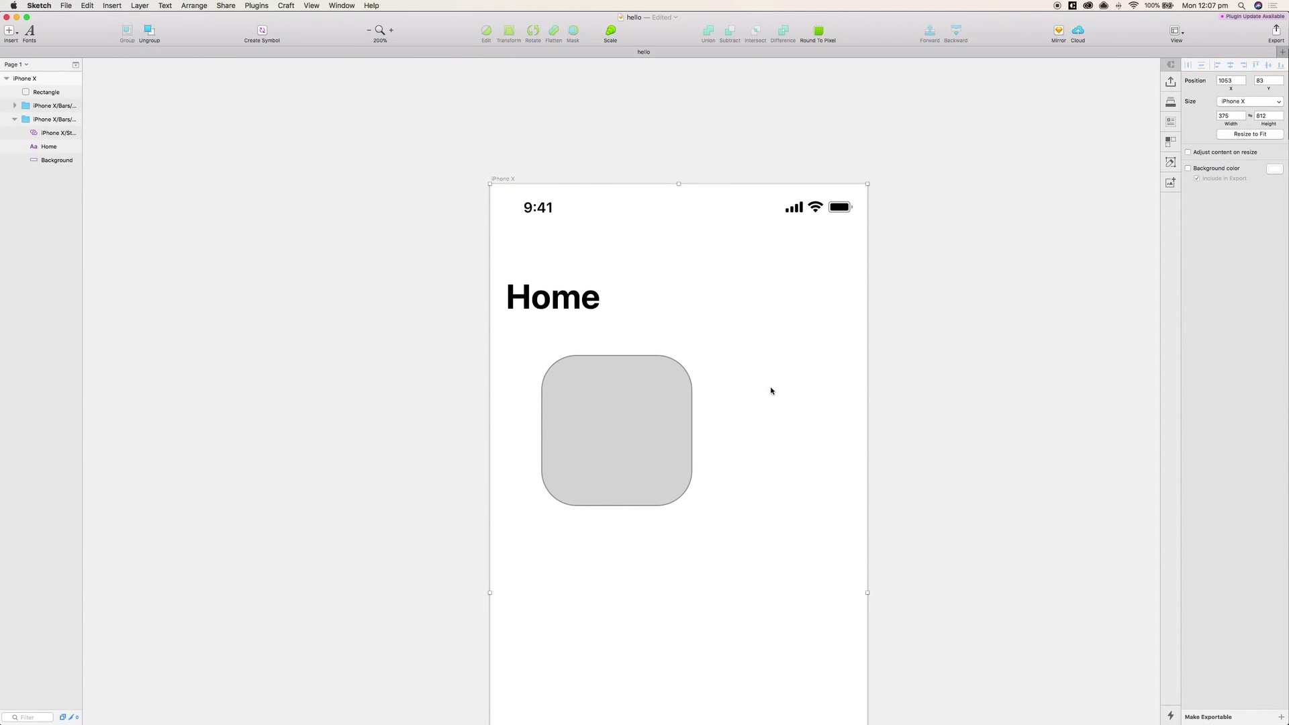
left_click(673, 422)
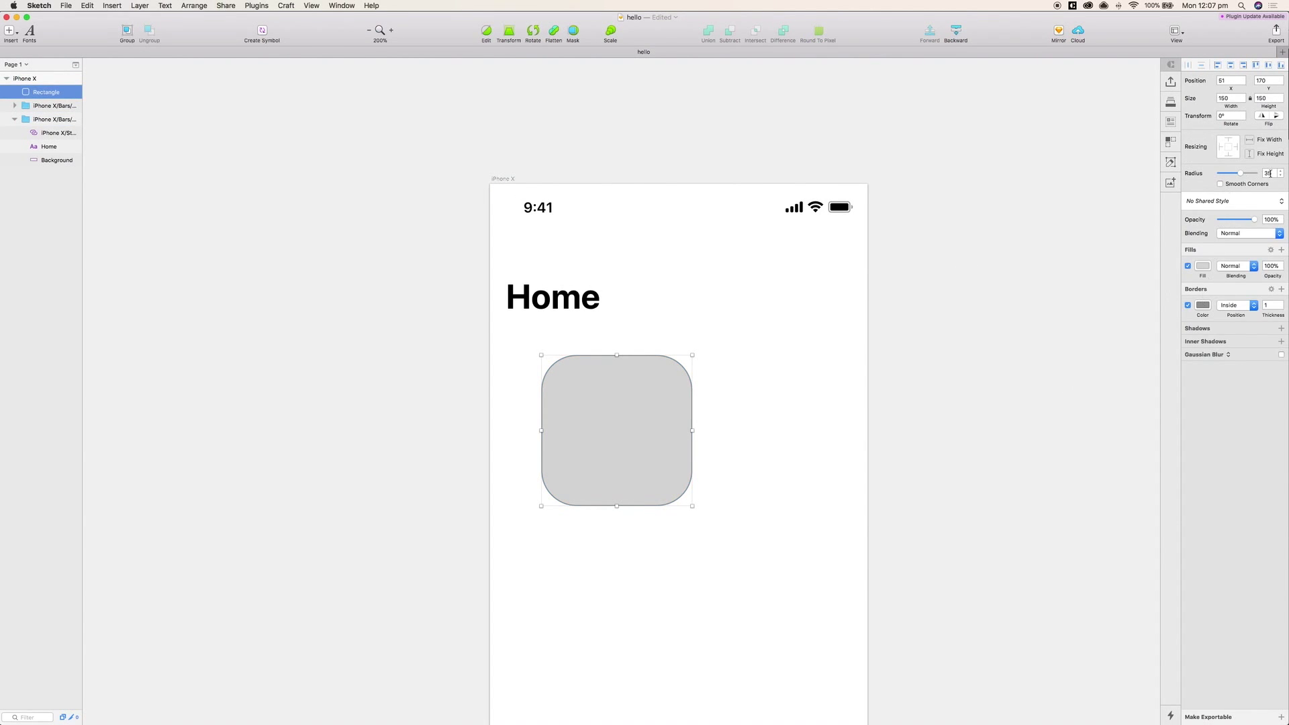
- Size the rectangle to 335/3 (111.67) wide and place it 10 px from the left edge
type("4")
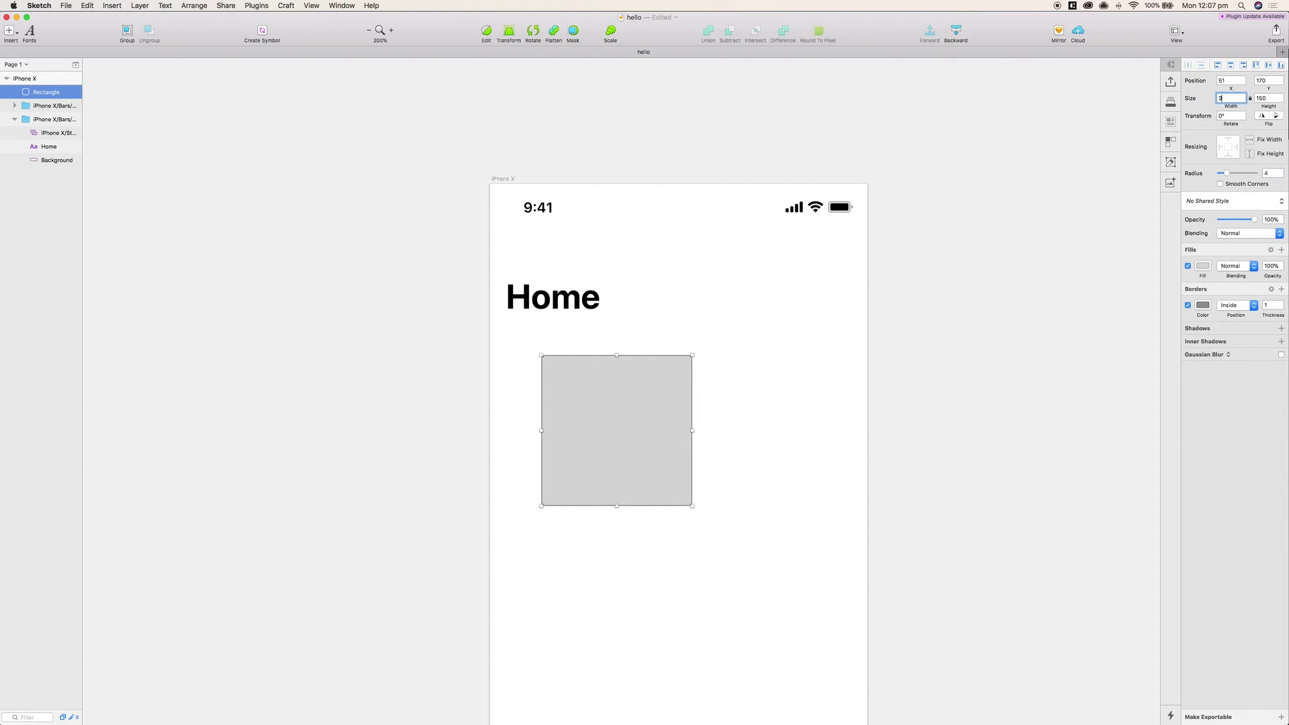
type("375-40")
key("Return")
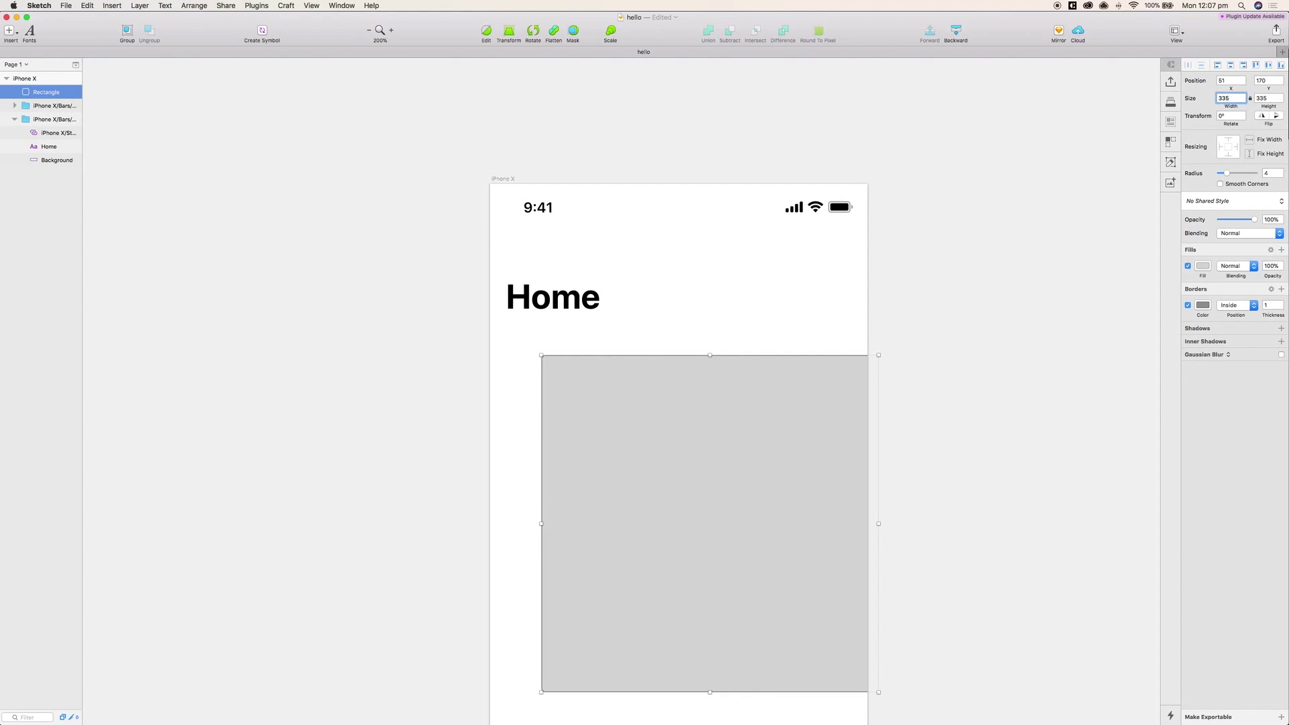
type("/3")
key("Return")
left_click_drag(620, 398, 557, 369)
key("shift+Right")
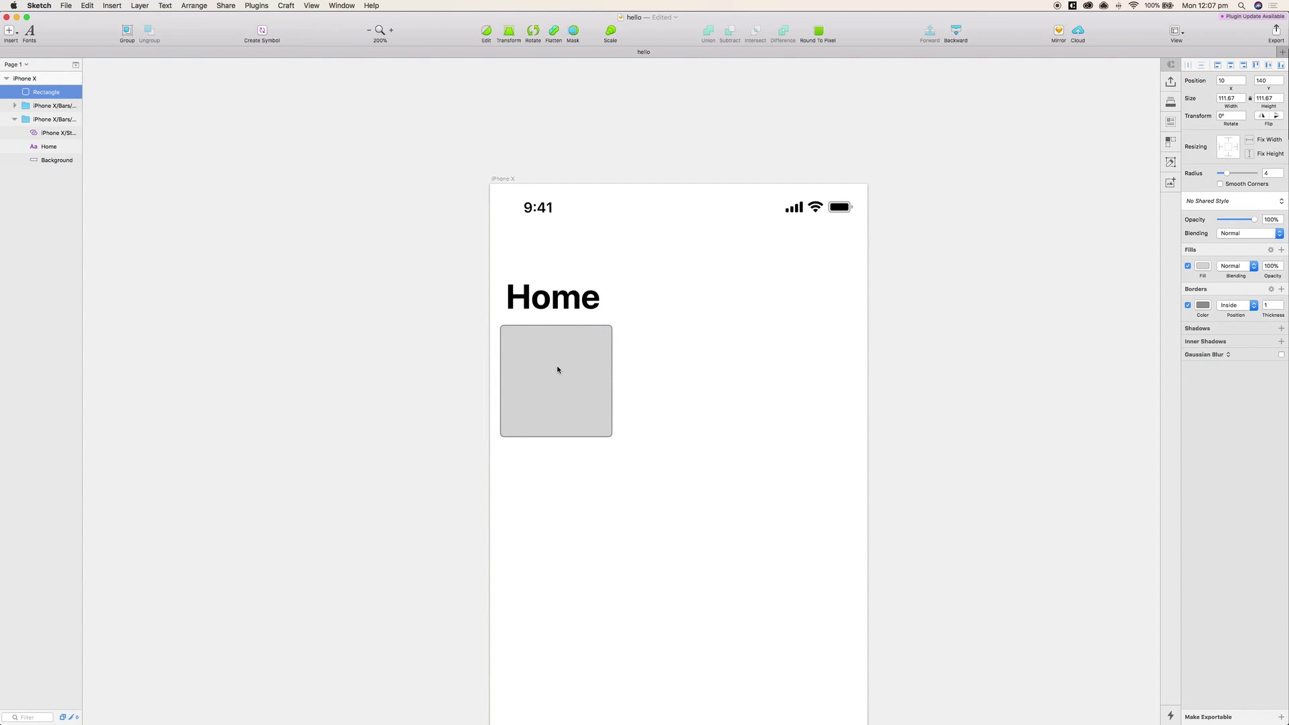
- Duplicate the card beside the first with a 10 px gap and align the Home heading to it
key("super+d")
left_click_drag(558, 369, 662, 368)
left_click_drag(560, 305, 544, 306)
key("shift+Right")
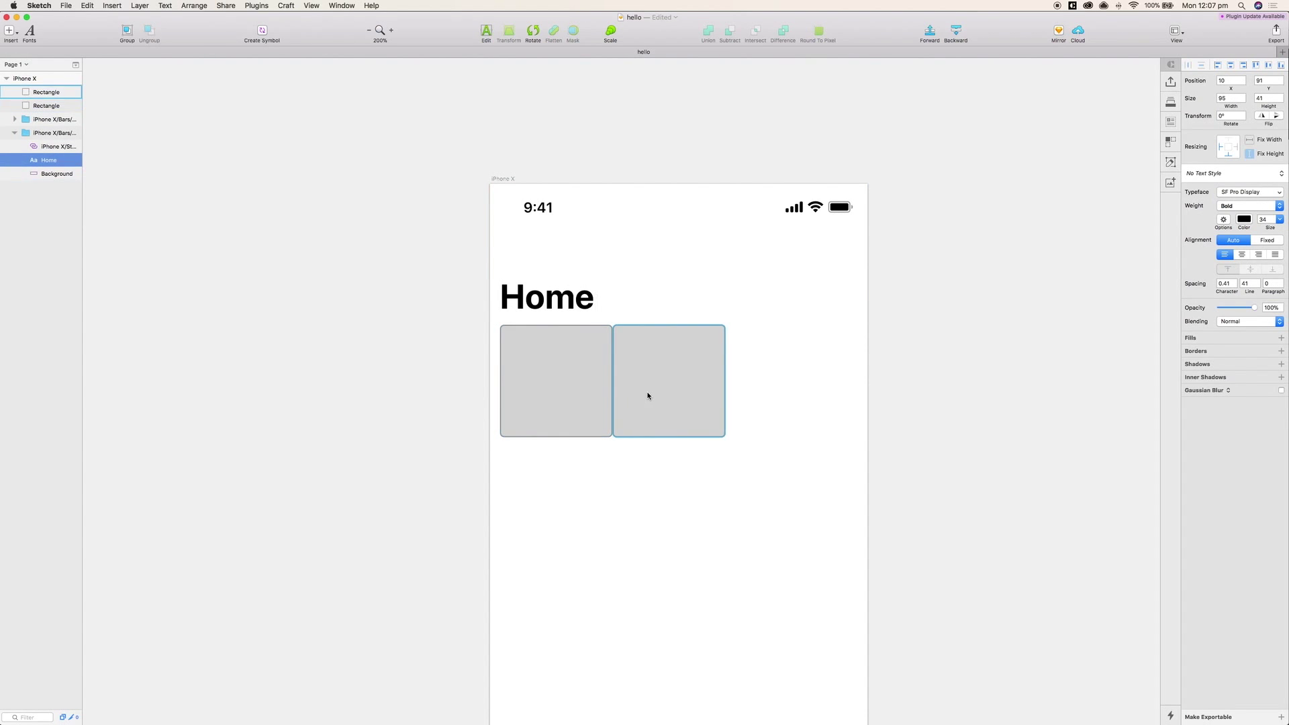
left_click(647, 396)
key("shift+Right")
left_click(517, 382)
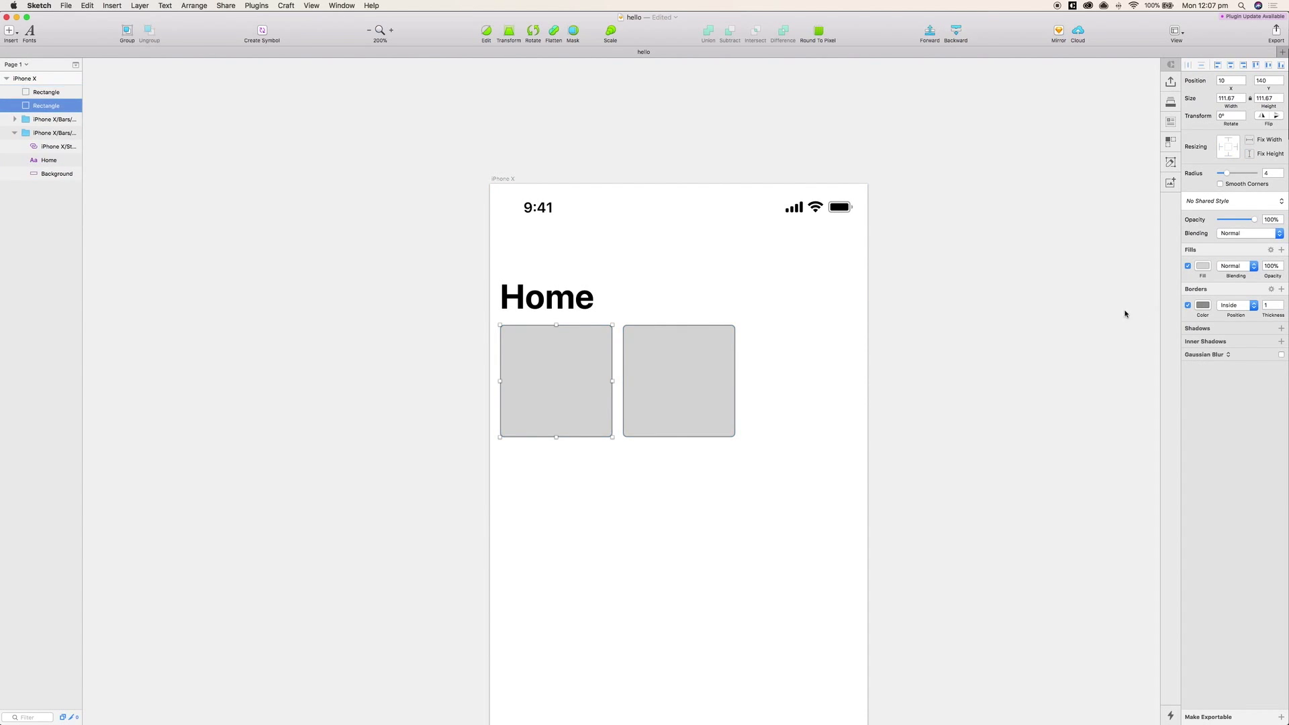
left_click(947, 449)
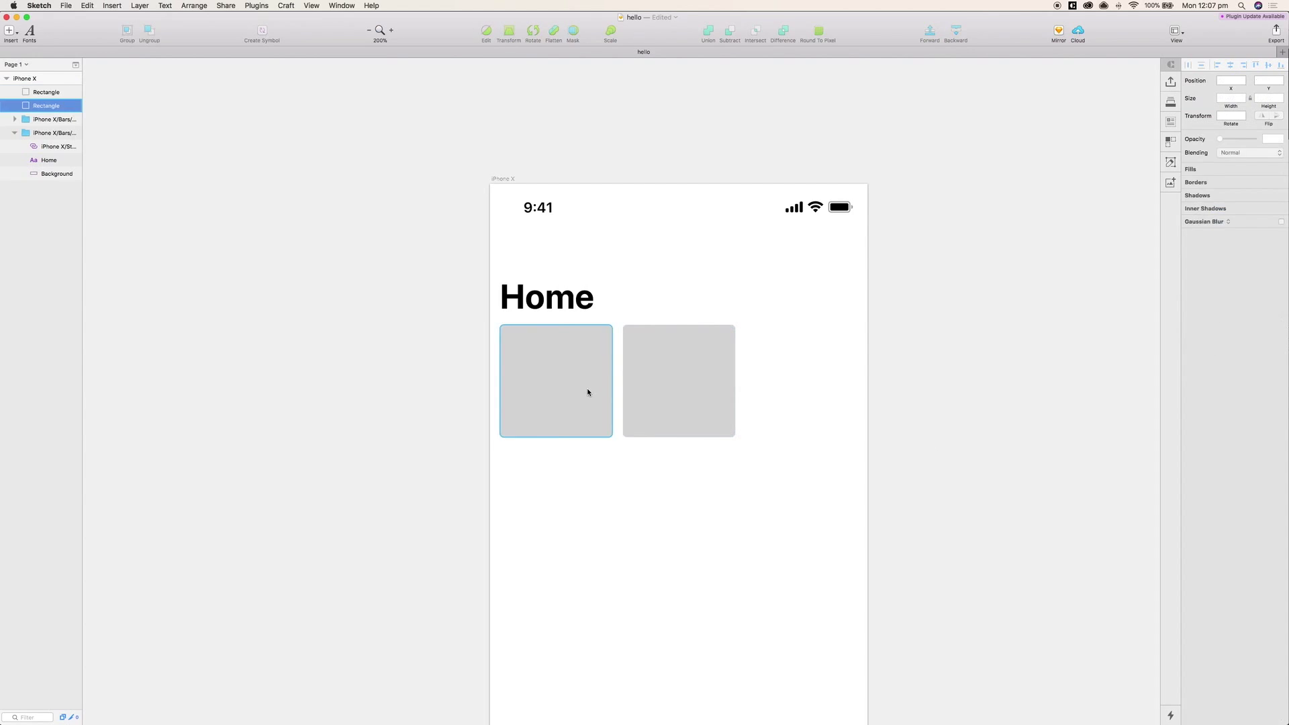
- Add a third card to the right with an even 10 px gap
mouse_move(587, 392)
left_mouse_down()
mouse_move(578, 386)
mouse_move(591, 392)
left_mouse_up()
left_click(705, 391)
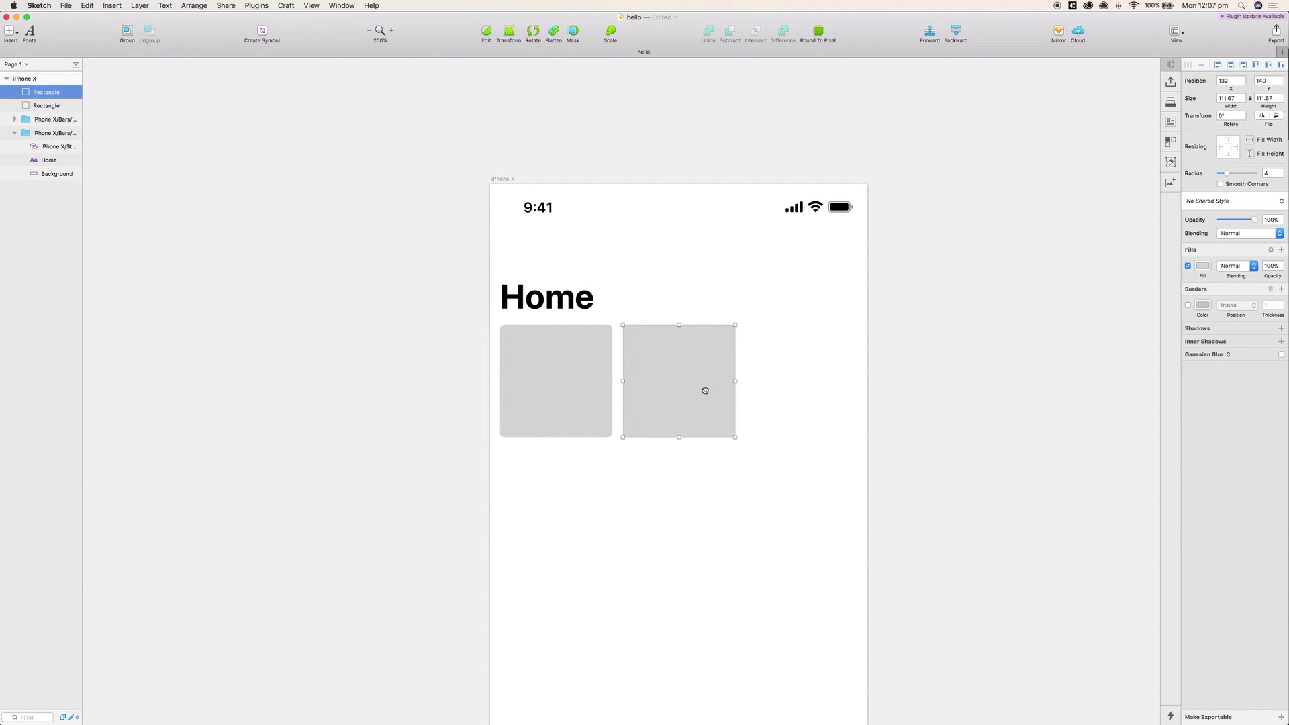
left_click_drag(705, 391, 805, 389)
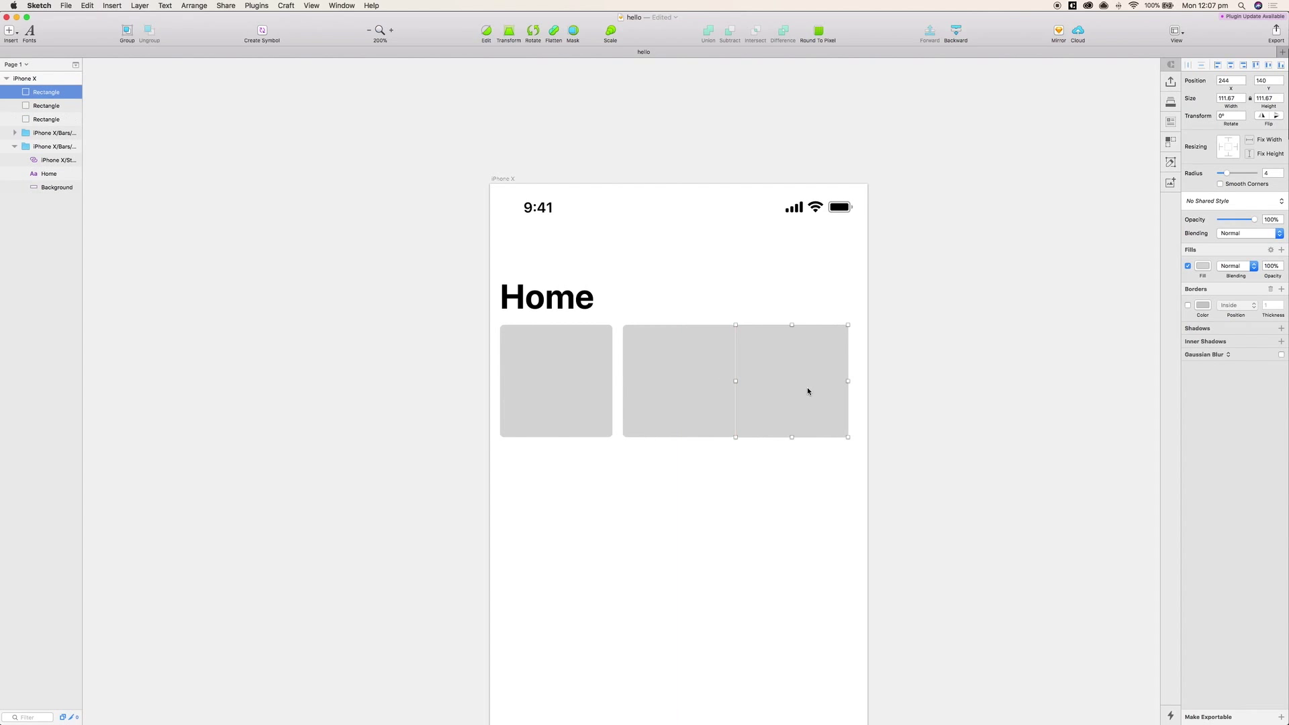
key("shift+Right")
left_click(685, 391, "shift")
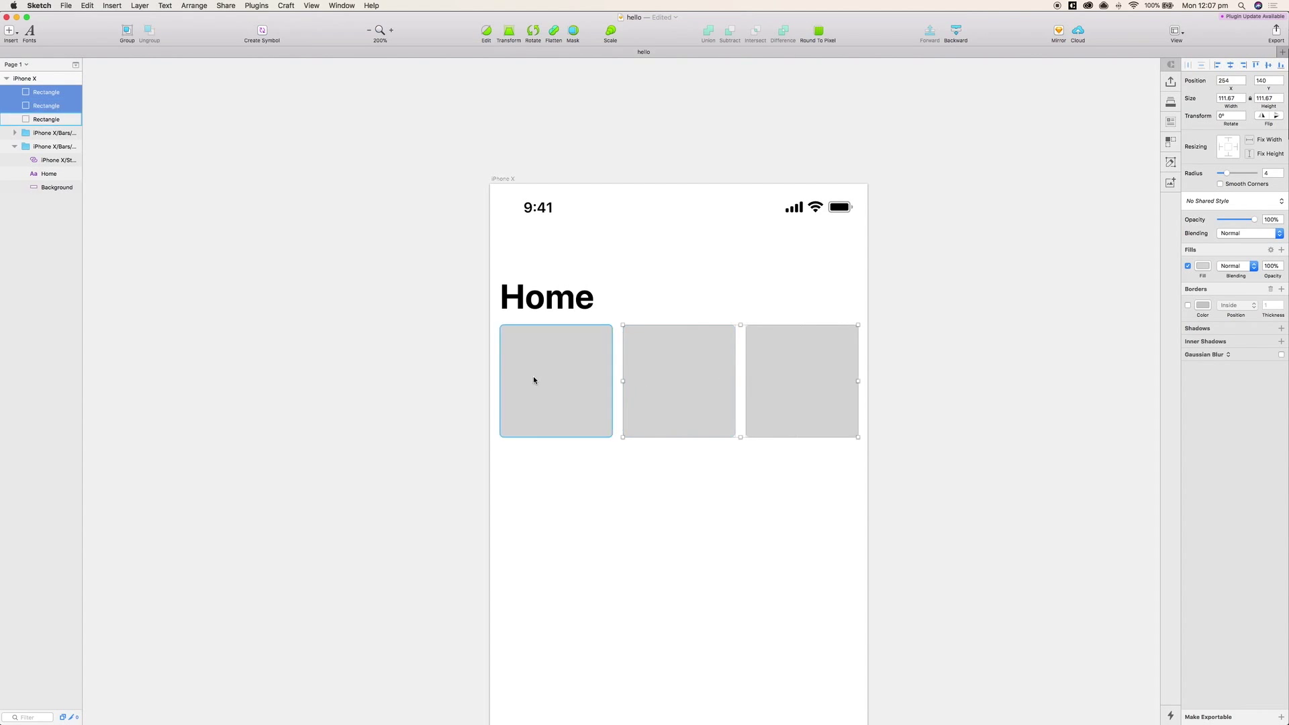
left_click(791, 515)
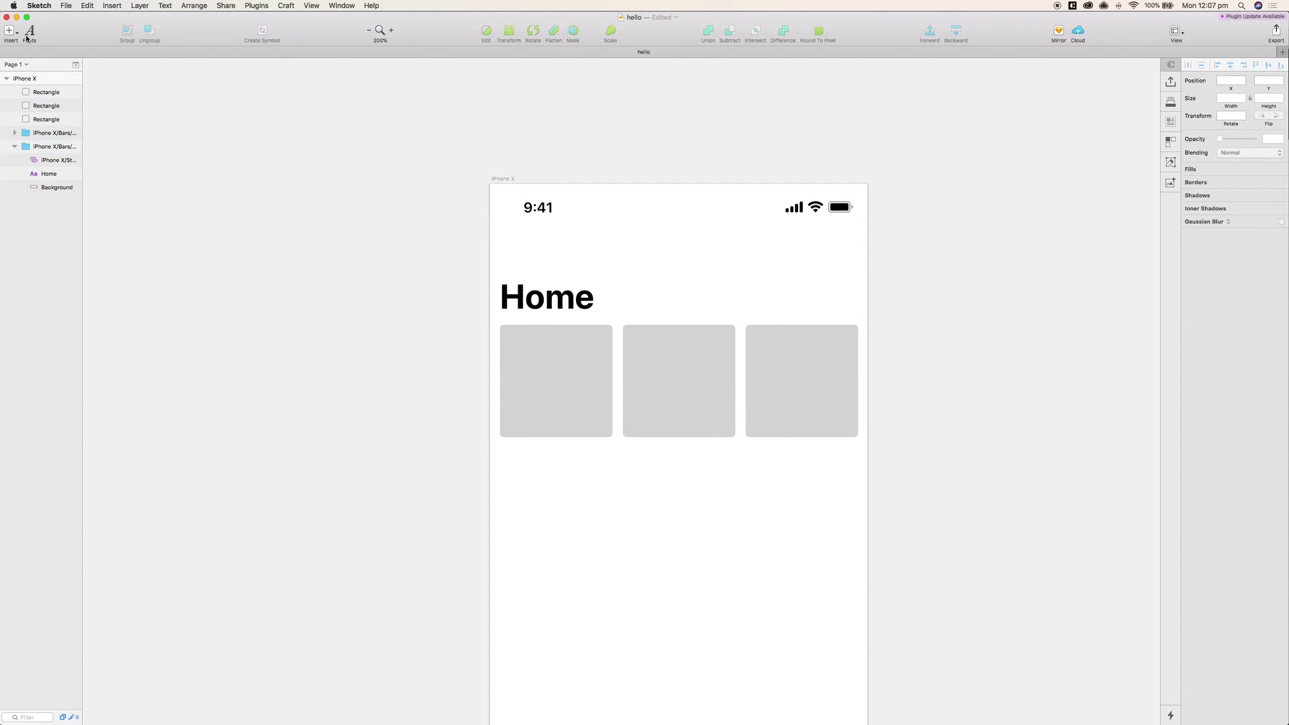
- Insert an 'image' icon from the icon font plugin
left_click(255, 5)
mouse_move(309, 85)
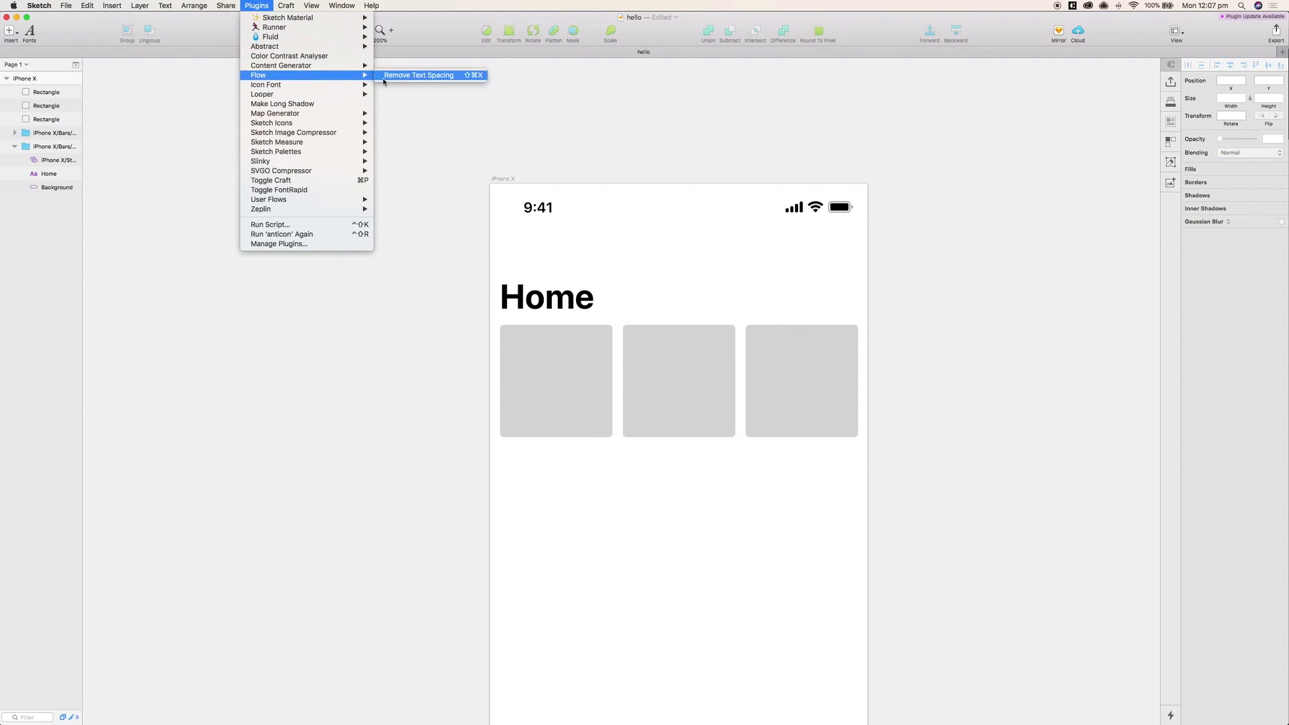
mouse_move(416, 88)
left_click(563, 95)
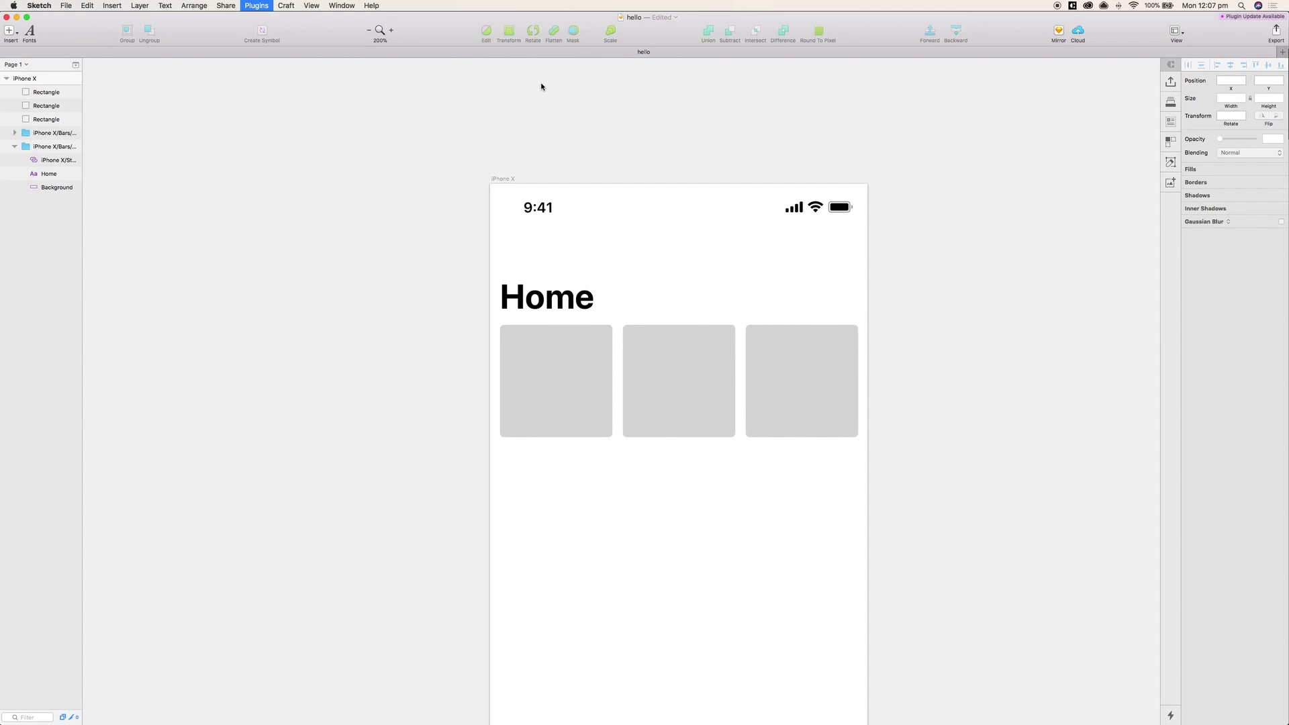
type("ima")
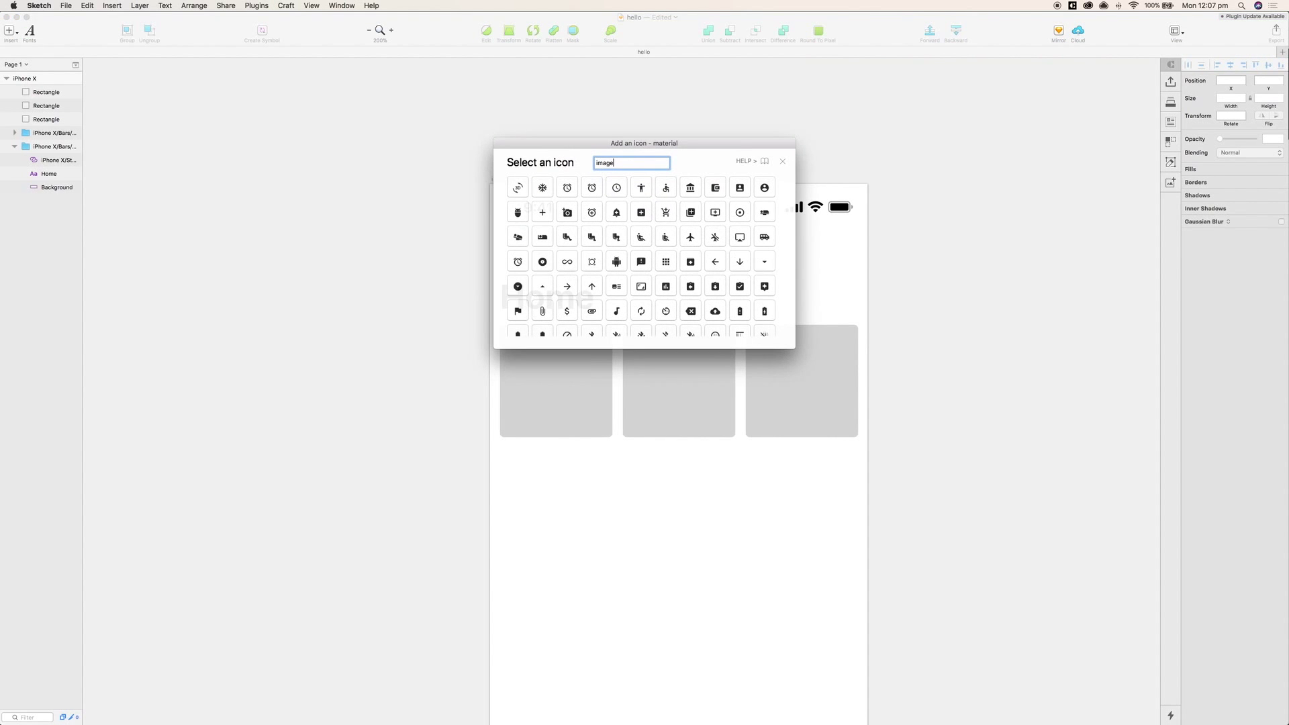
type("ge")
key("Return")
left_click(542, 194)
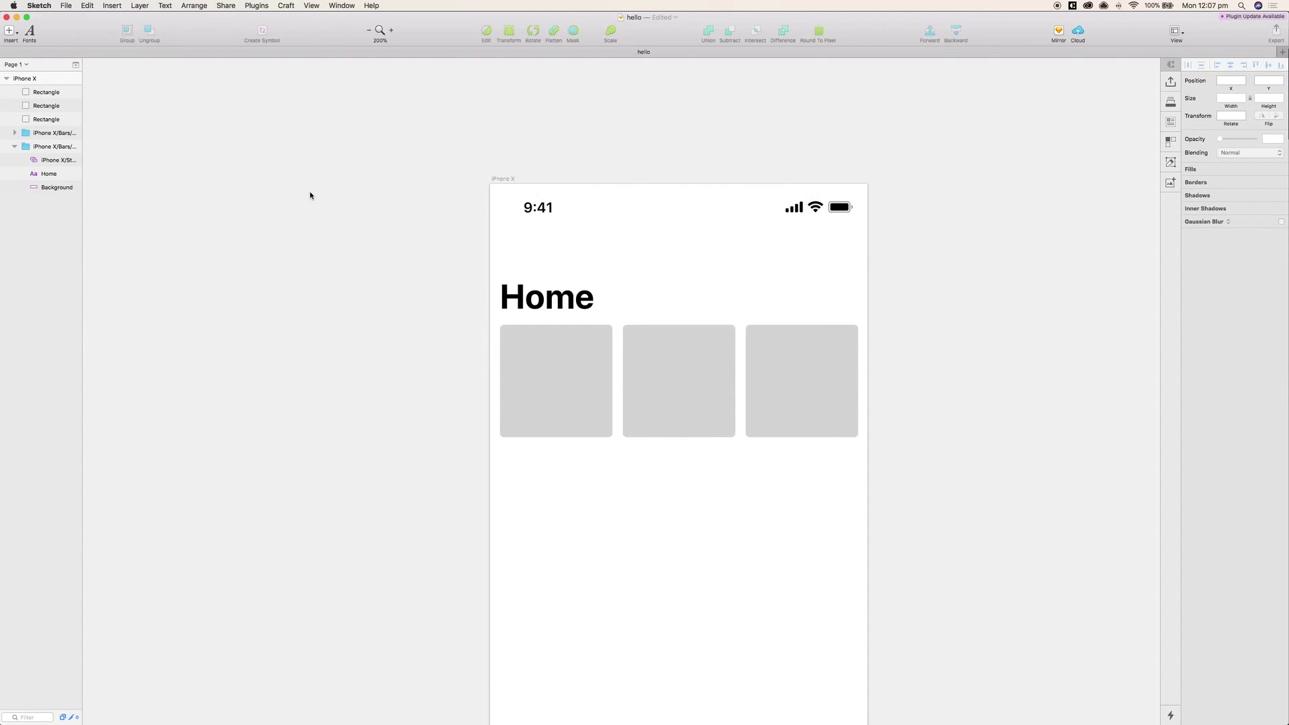
- Convert the icon to outlines, enlarge it to about 39.5 px and fill it grey
left_click_drag(632, 404, 549, 385)
left_click(140, 5)
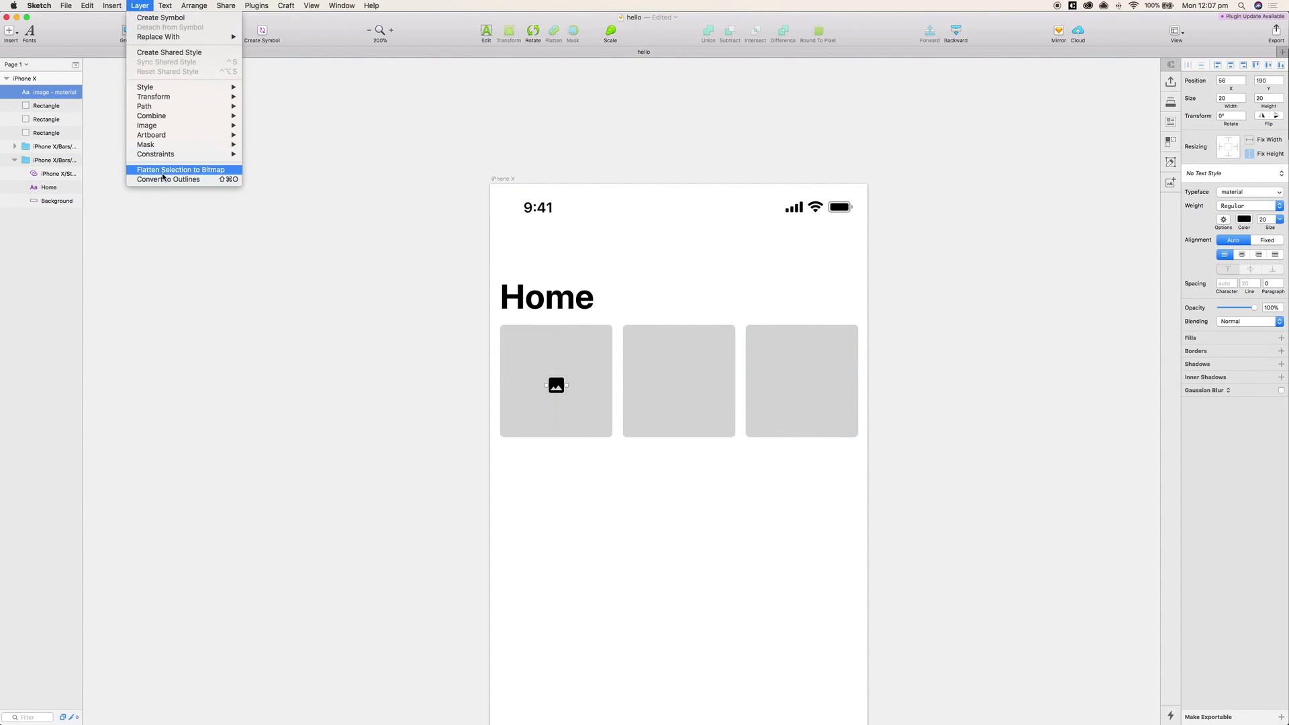
left_click(170, 181)
left_click_drag(564, 392, 588, 426)
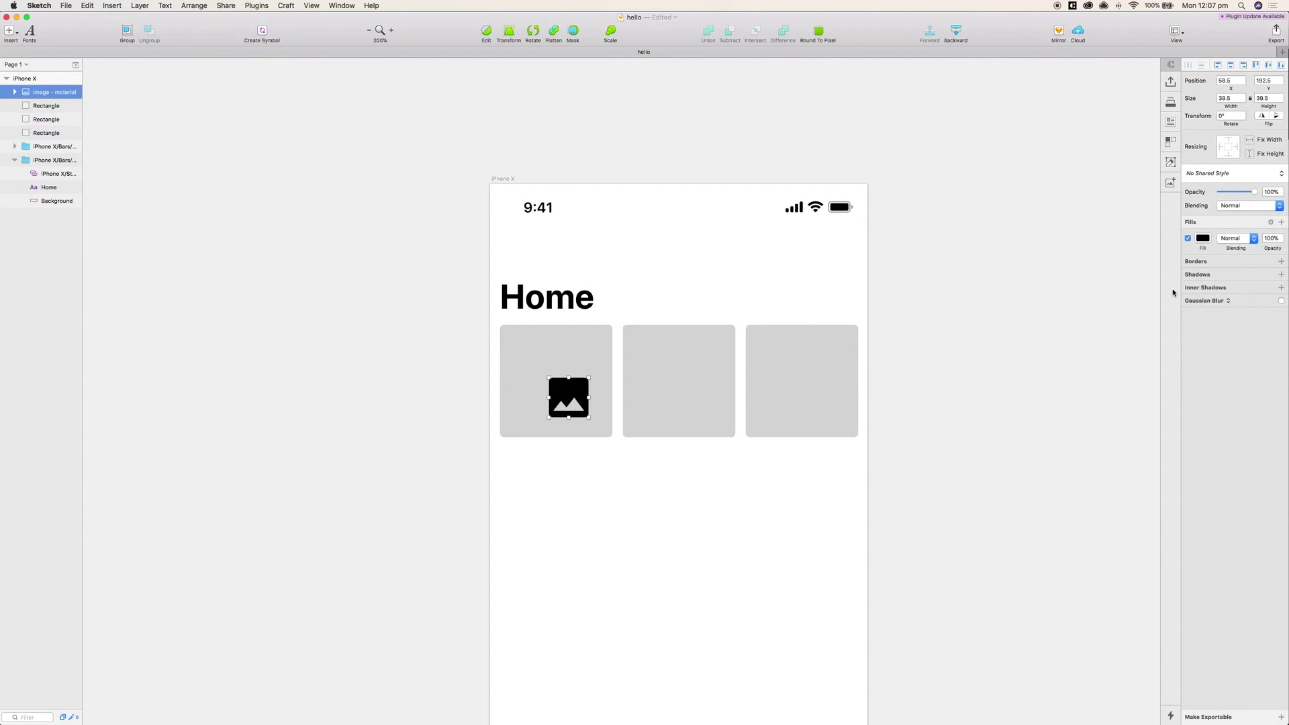
left_click(1207, 236)
left_click_drag(1185, 354, 1175, 327)
- Centre the icon horizontally and vertically on the first card and group them
left_click_drag(569, 397, 555, 387)
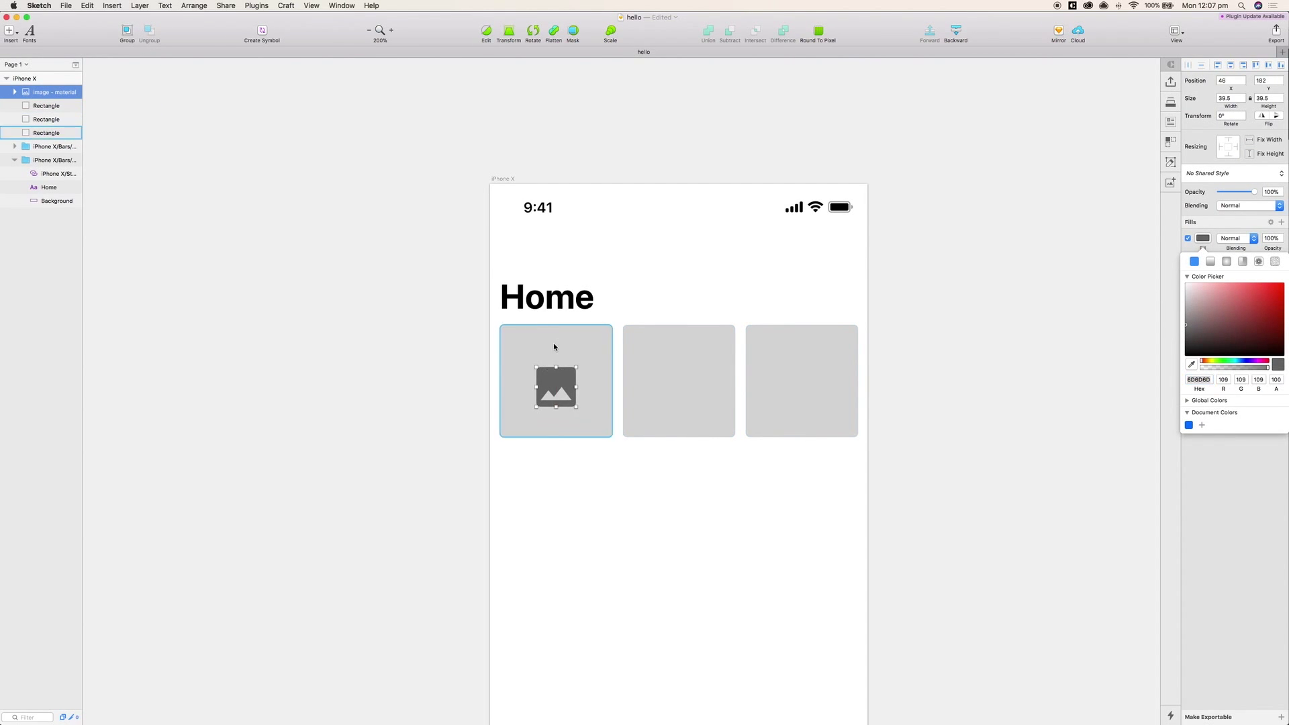
left_click(555, 345, "shift")
left_click(140, 5)
mouse_move(194, 5)
mouse_move(202, 93)
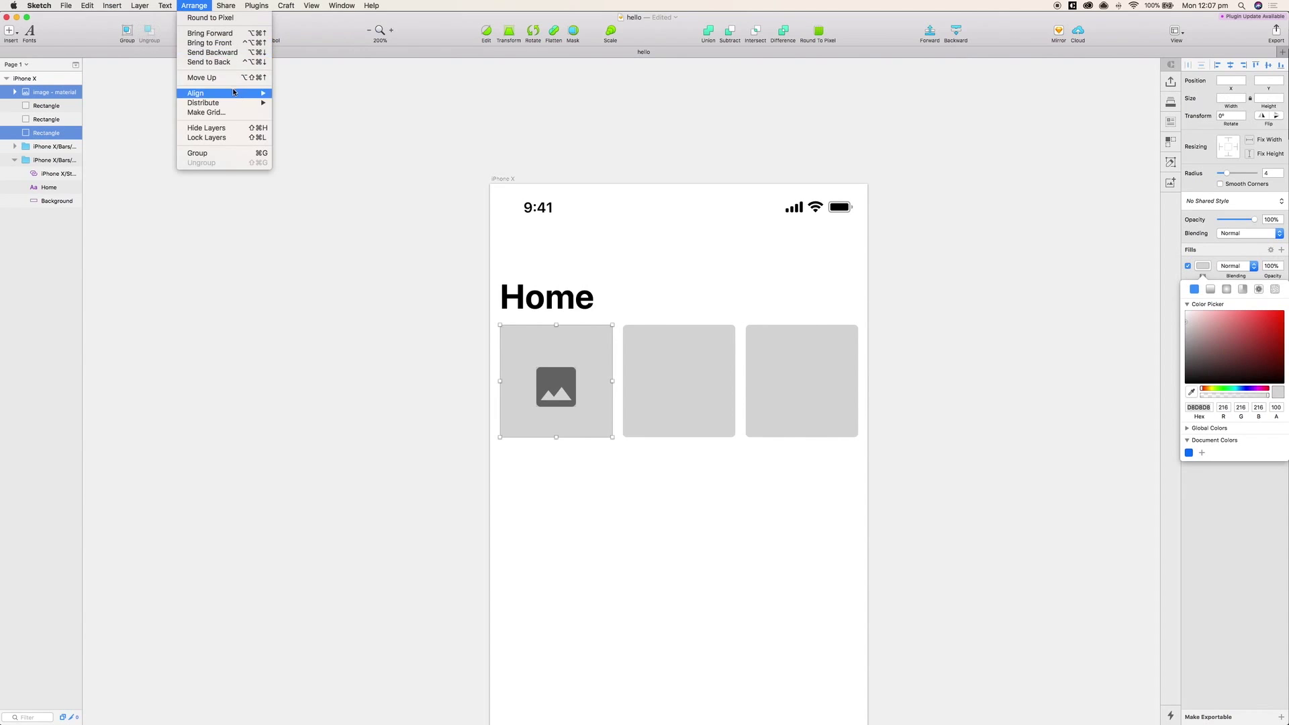
left_click(282, 104)
left_click(194, 5)
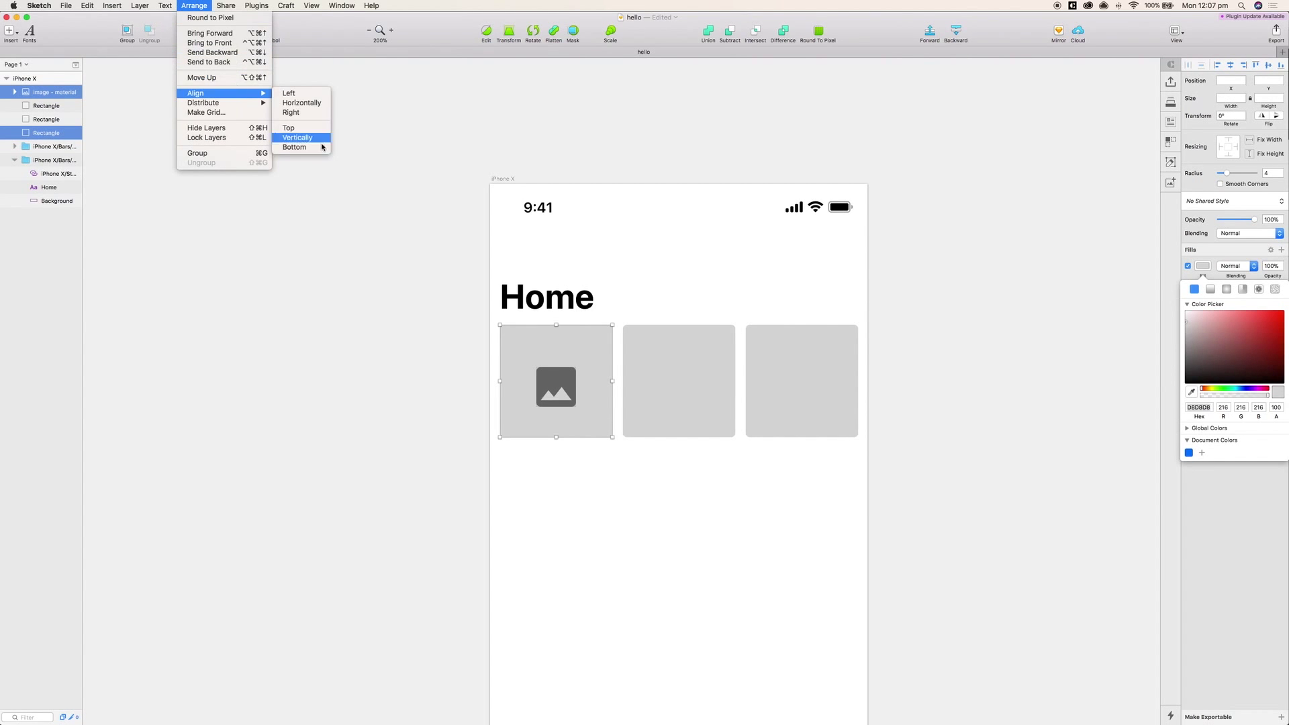
left_click(316, 143)
key("super+g")
- Delete the two empty cards and copy the image card into an evenly spaced row of three
left_click(637, 413)
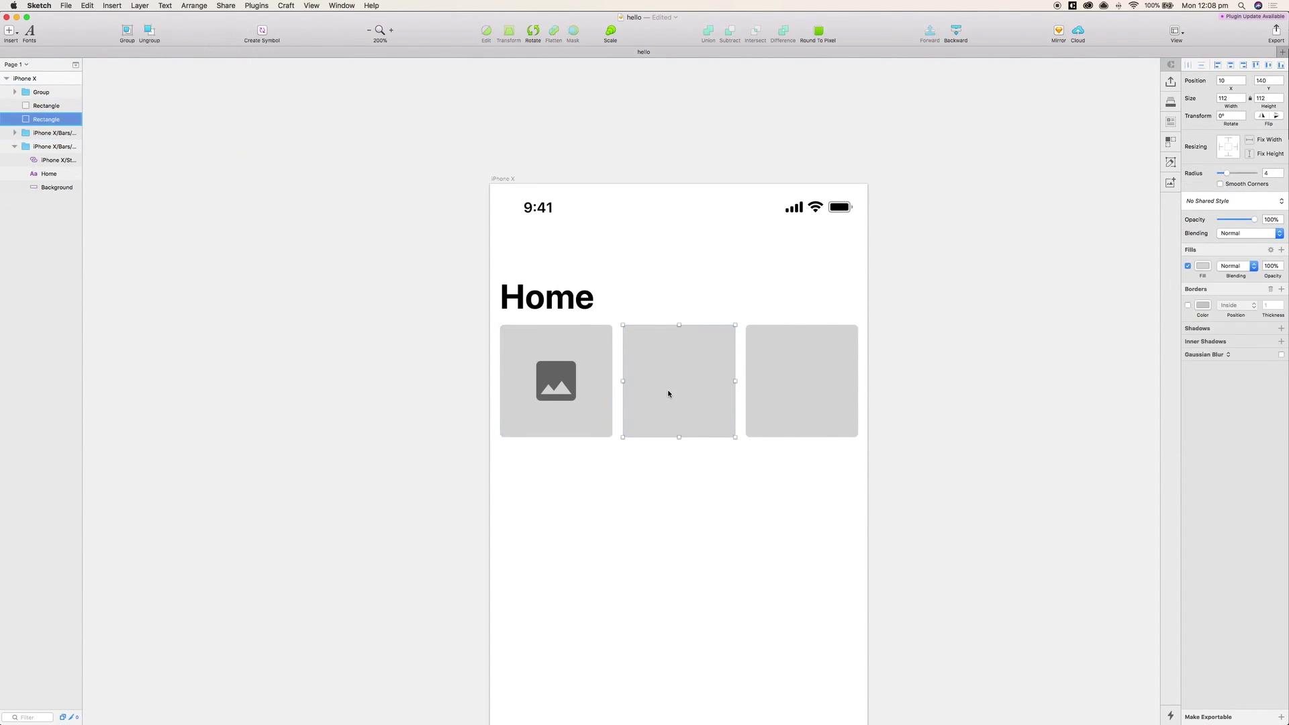
left_click(777, 374, "shift")
key("Delete")
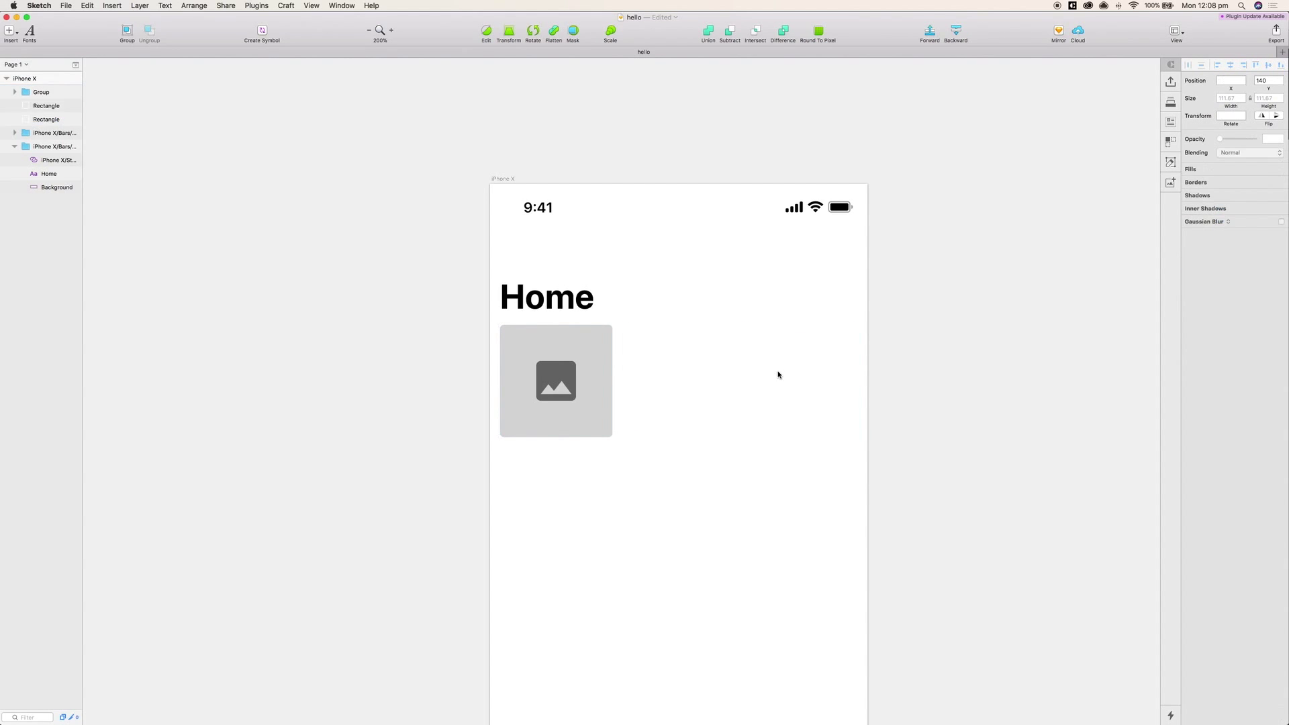
left_click(590, 365)
left_click_drag(515, 348, 628, 347)
key("shift+Right")
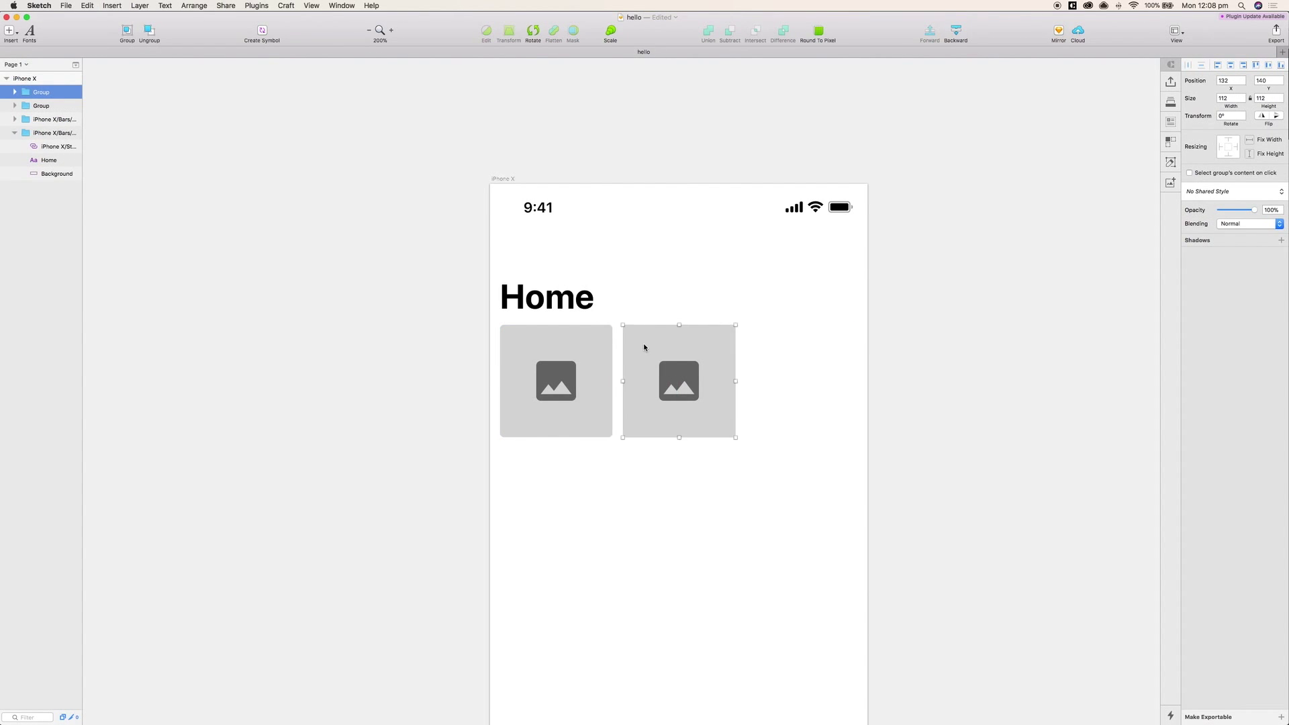
key("super+d")
left_click_drag(639, 347, 752, 347)
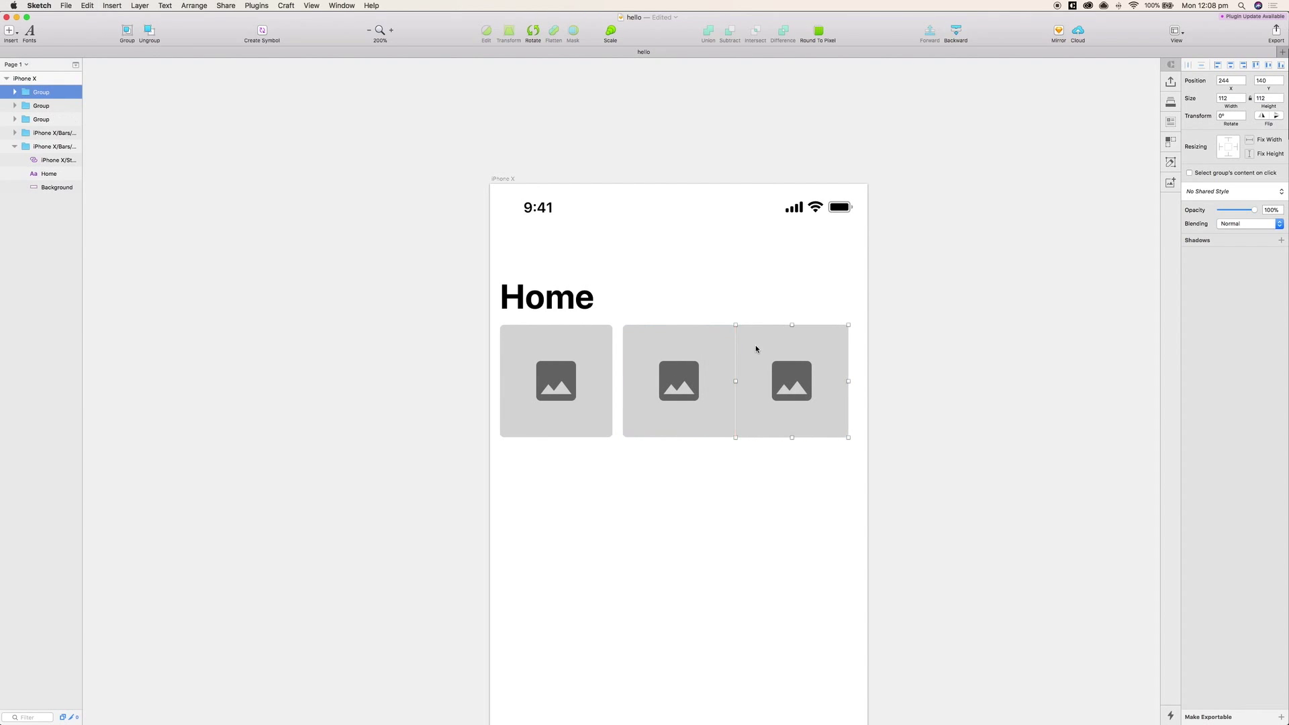
key("shift+Right")
- Group the three cards as a row and duplicate it below with a 10 px gap
left_click(682, 340, "shift")
left_click(577, 341, "shift")
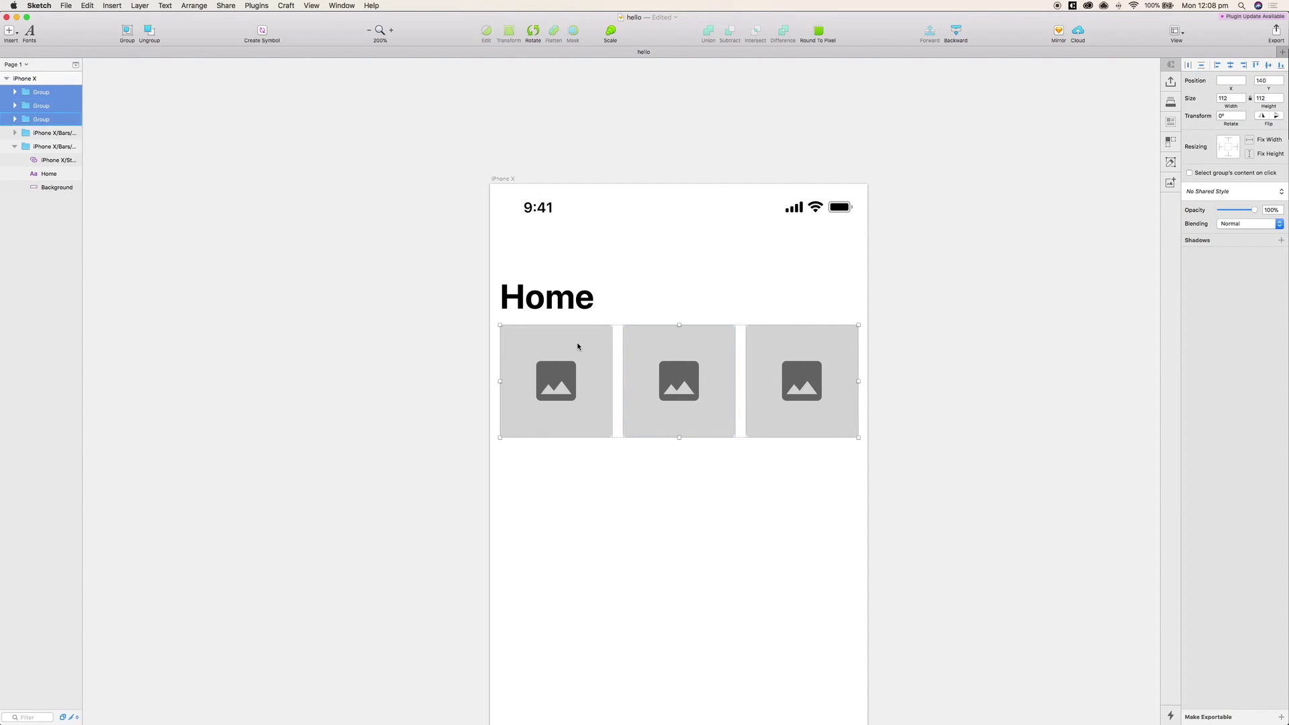
key("super+g")
key("super+d")
left_click_drag(578, 342, 592, 456)
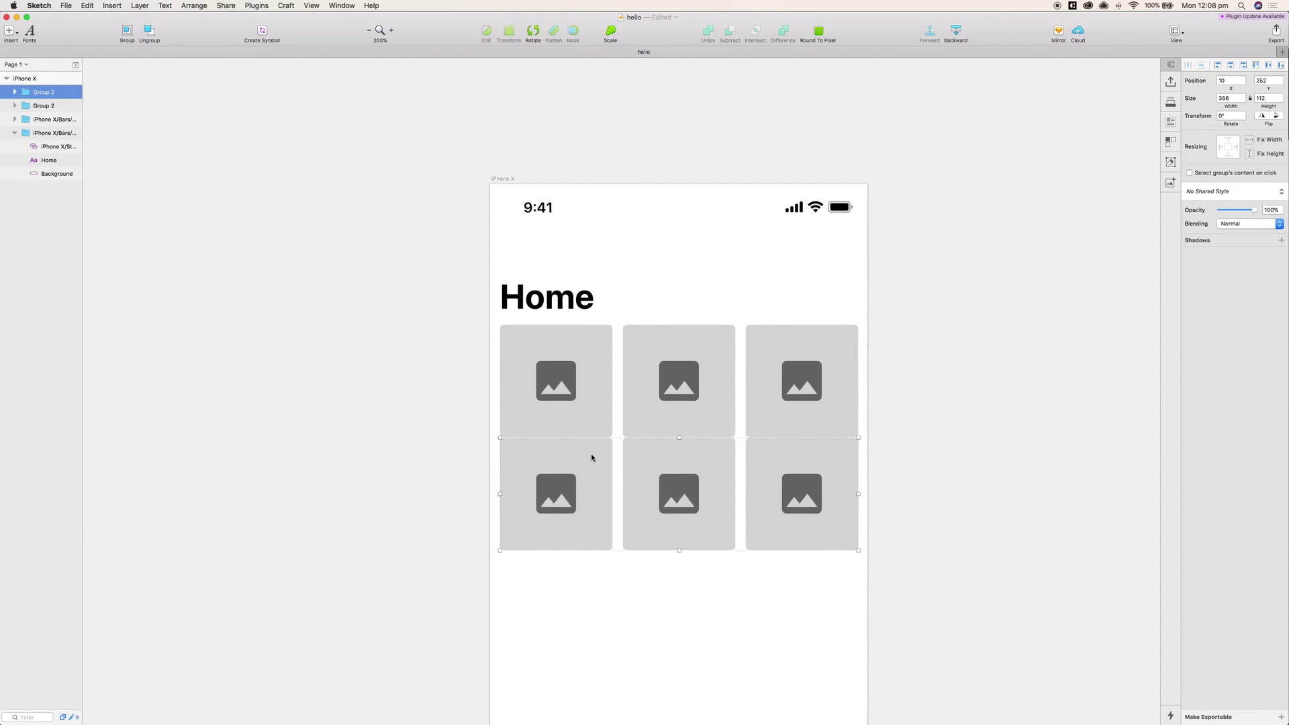
key("shift+Down")
- Add card rows down the screen until five rows reach the tab bar
scroll(743, 401, "down", 5)
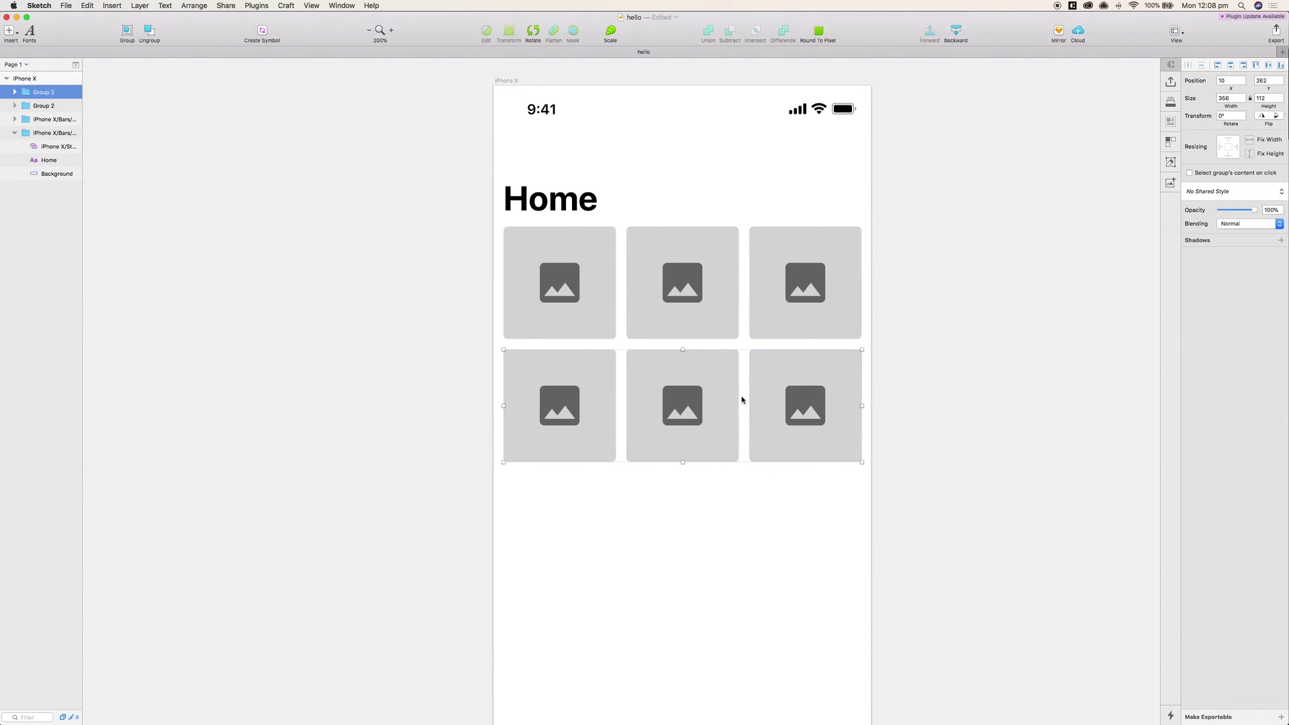
left_click_drag(742, 400, 722, 521)
key("super+z")
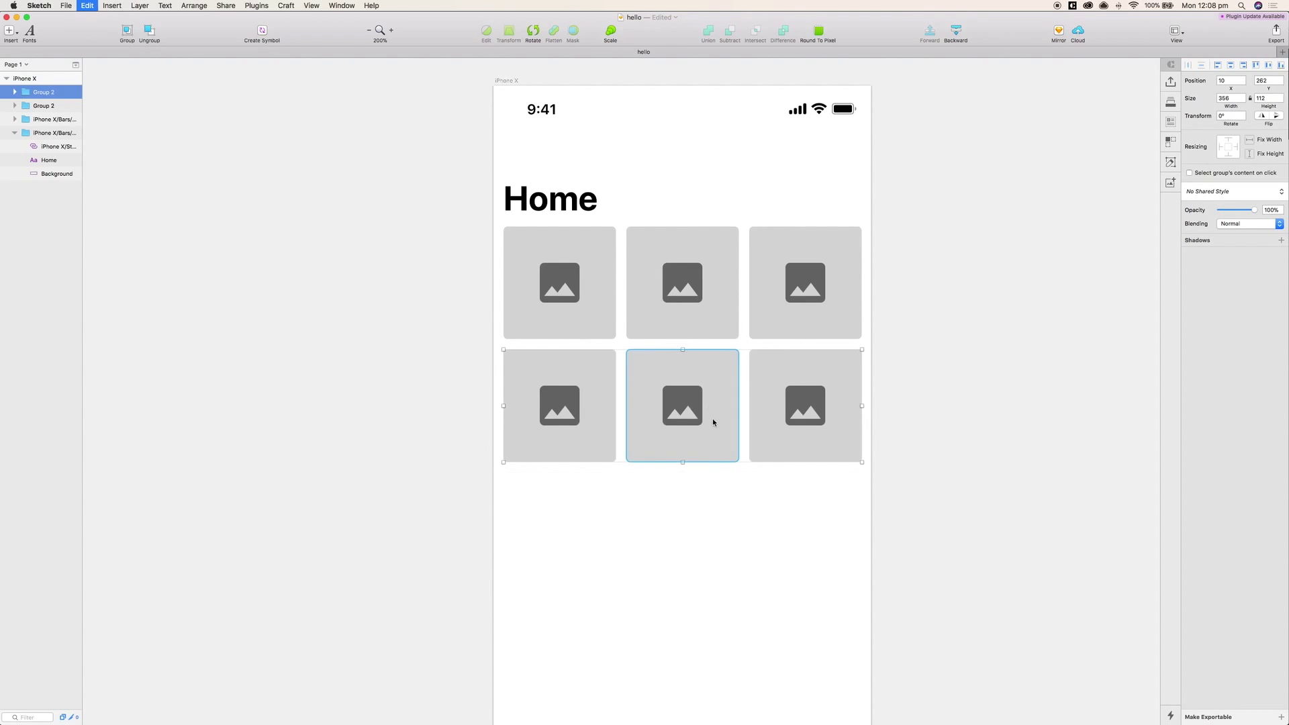
left_click_drag(711, 420, 738, 625)
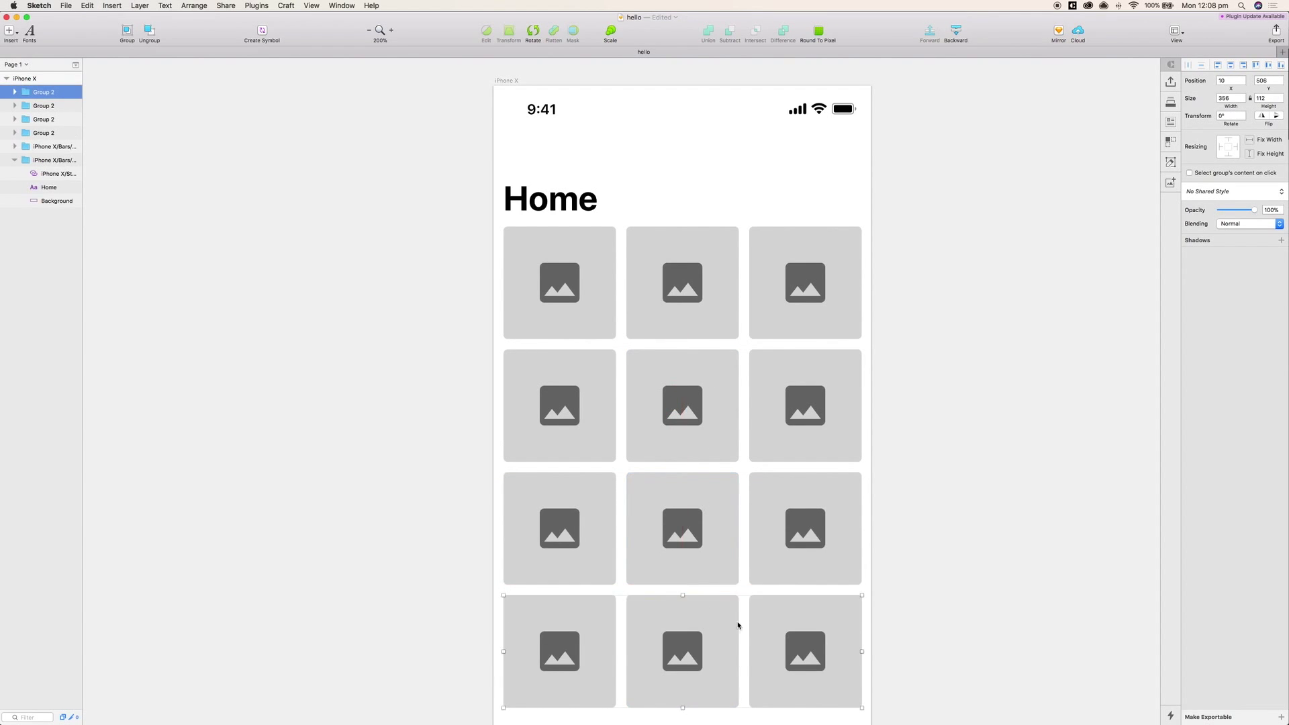
scroll(872, 537, "down", 5)
scroll(873, 537, "right", 1)
left_click_drag(777, 412, 756, 531, "alt")
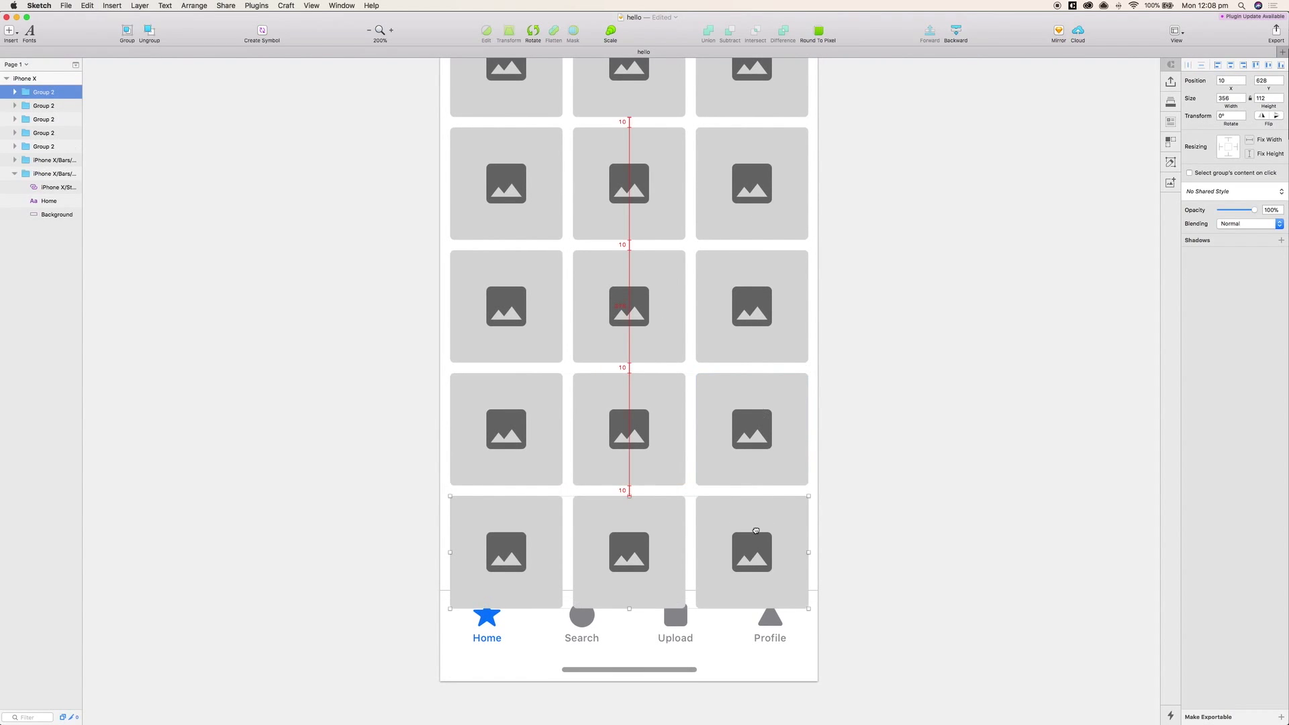
- Move the five card rows below the status and tab bars in the layer list
left_click(38, 149, "shift")
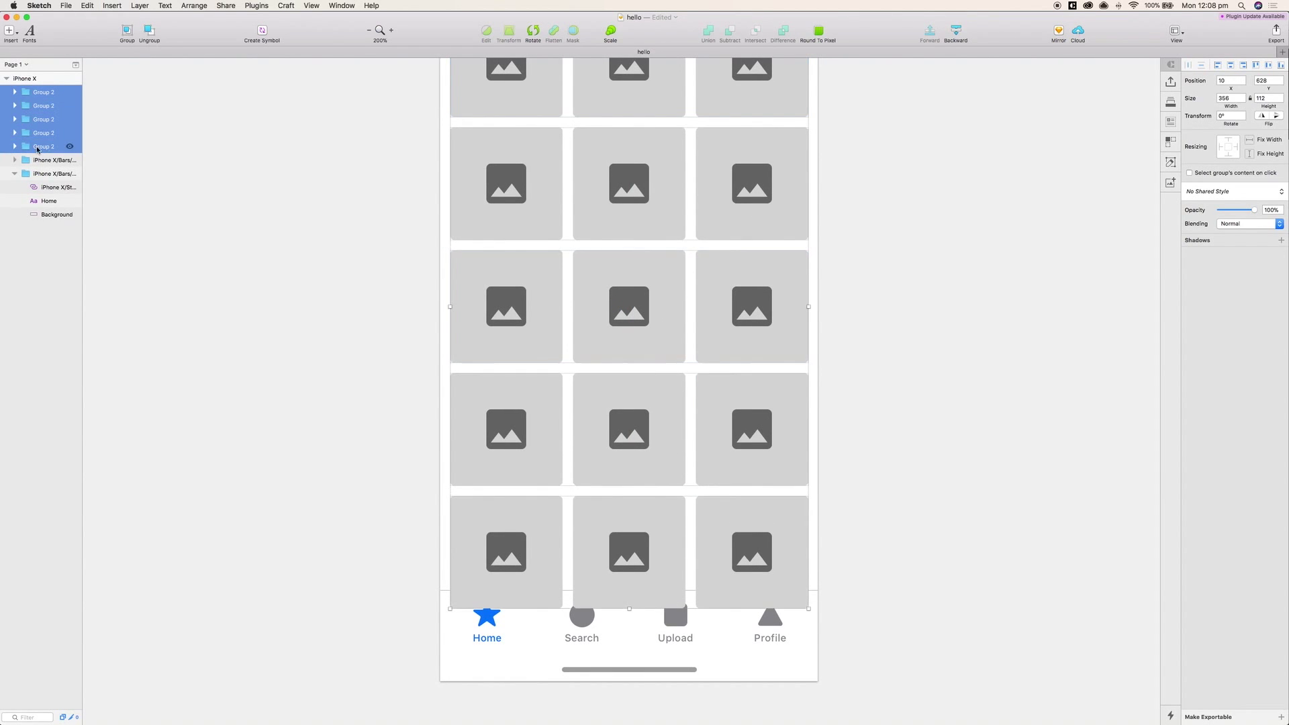
left_click(15, 173)
left_click_drag(40, 145, 40, 181)
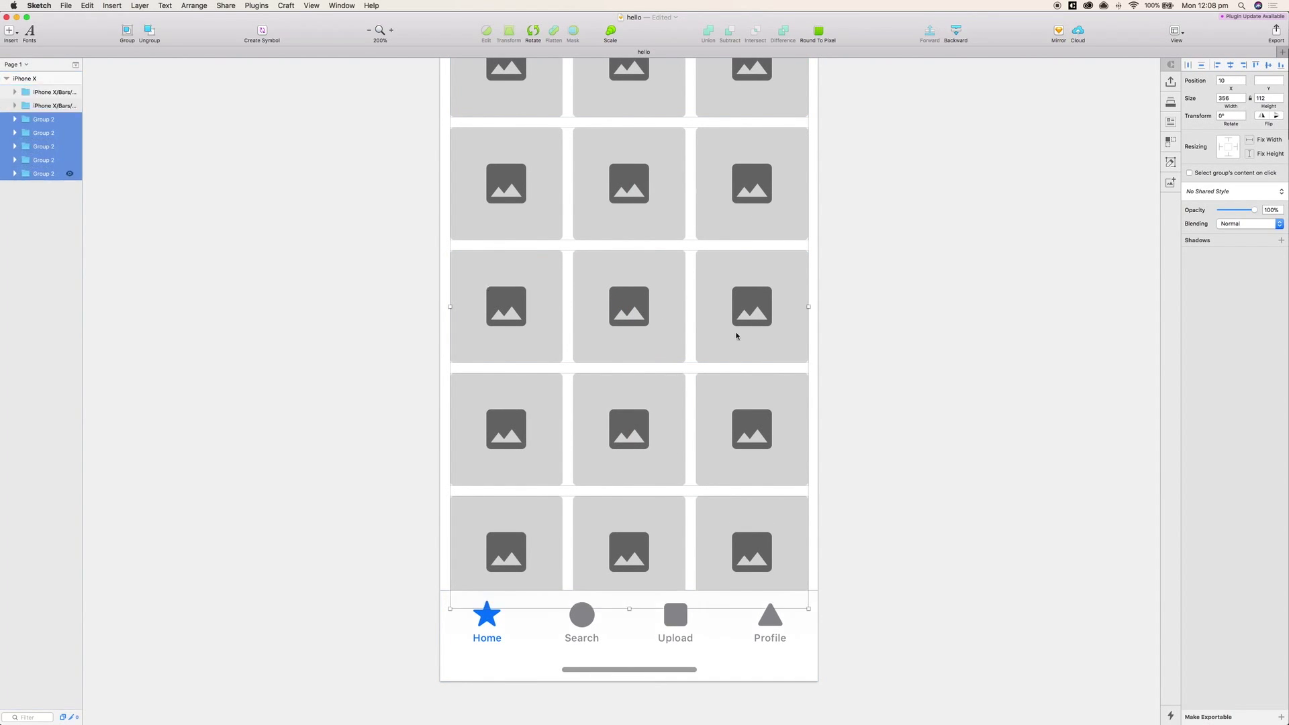
- Zoom to fit, select the home artboard and duplicate it with Cmd+D beside the original
left_click(874, 340)
scroll(879, 403, "up", 10)
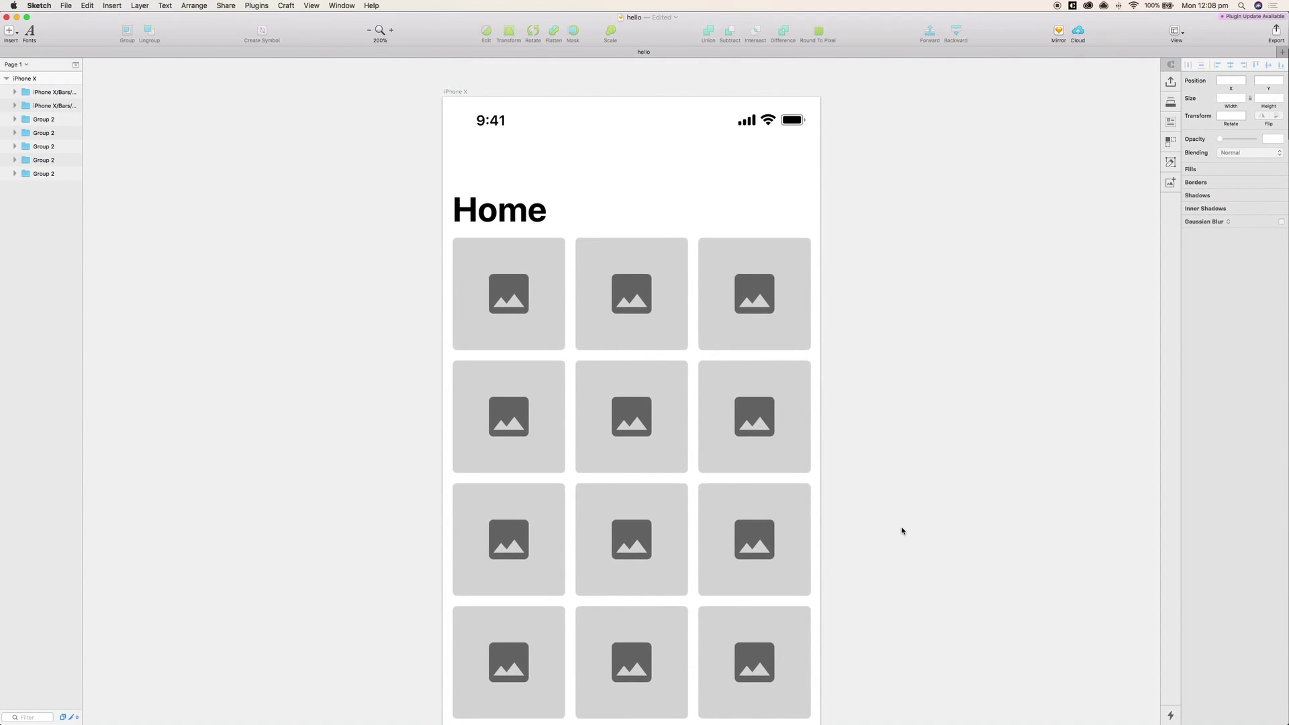
key("super+0")
left_click(558, 241)
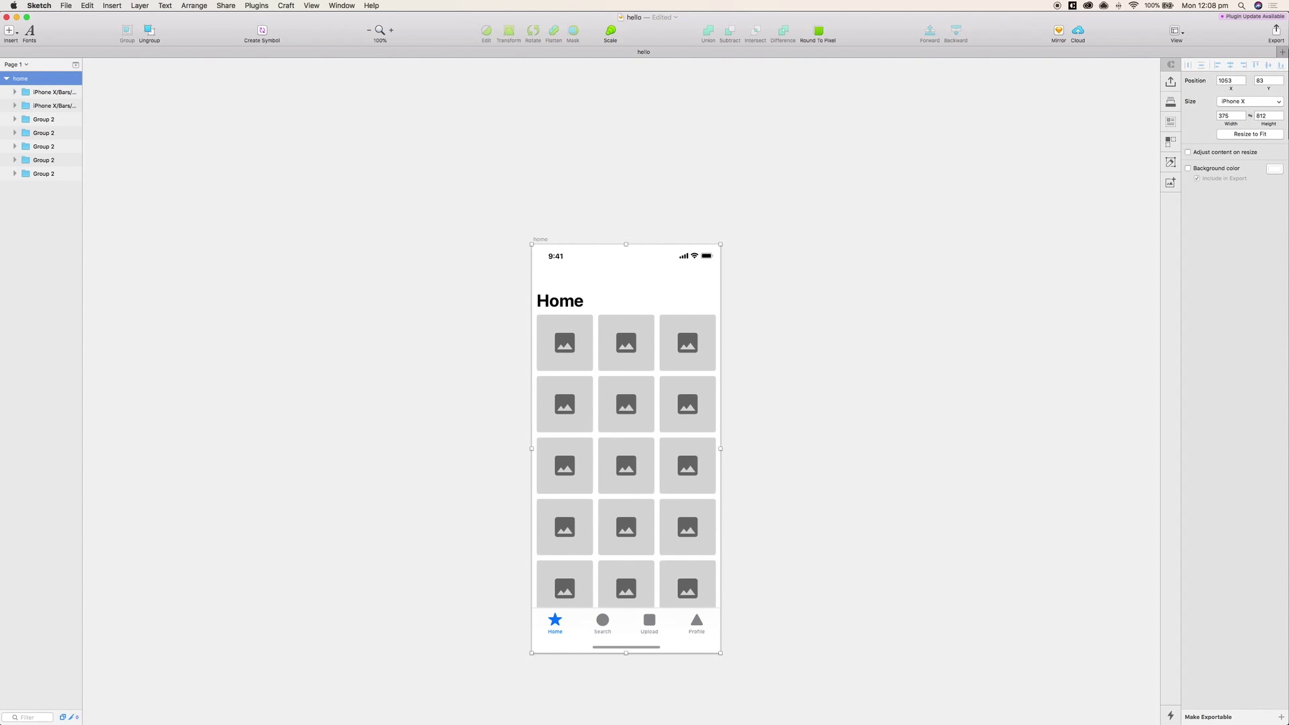
key("super+d")
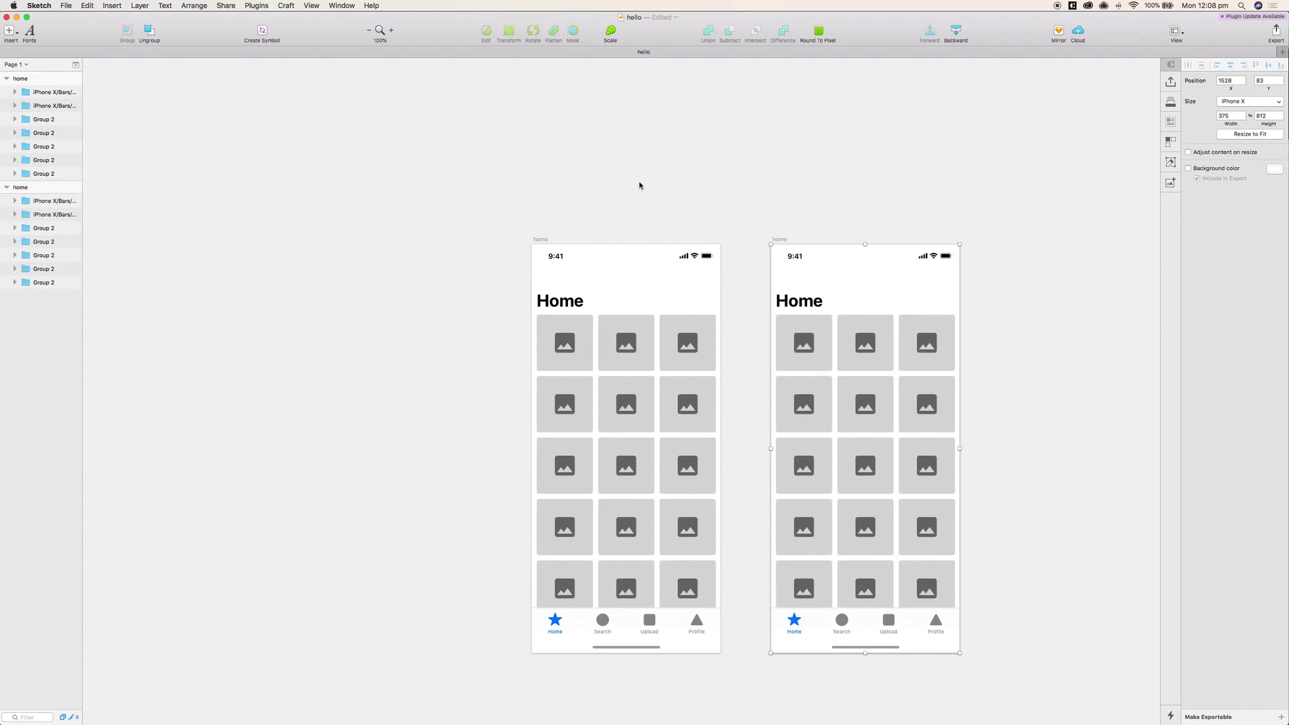
scroll(634, 235, "right", 5)
left_click(679, 327)
- Change the copied screen's title from Home to 'Search'
double_click(678, 327)
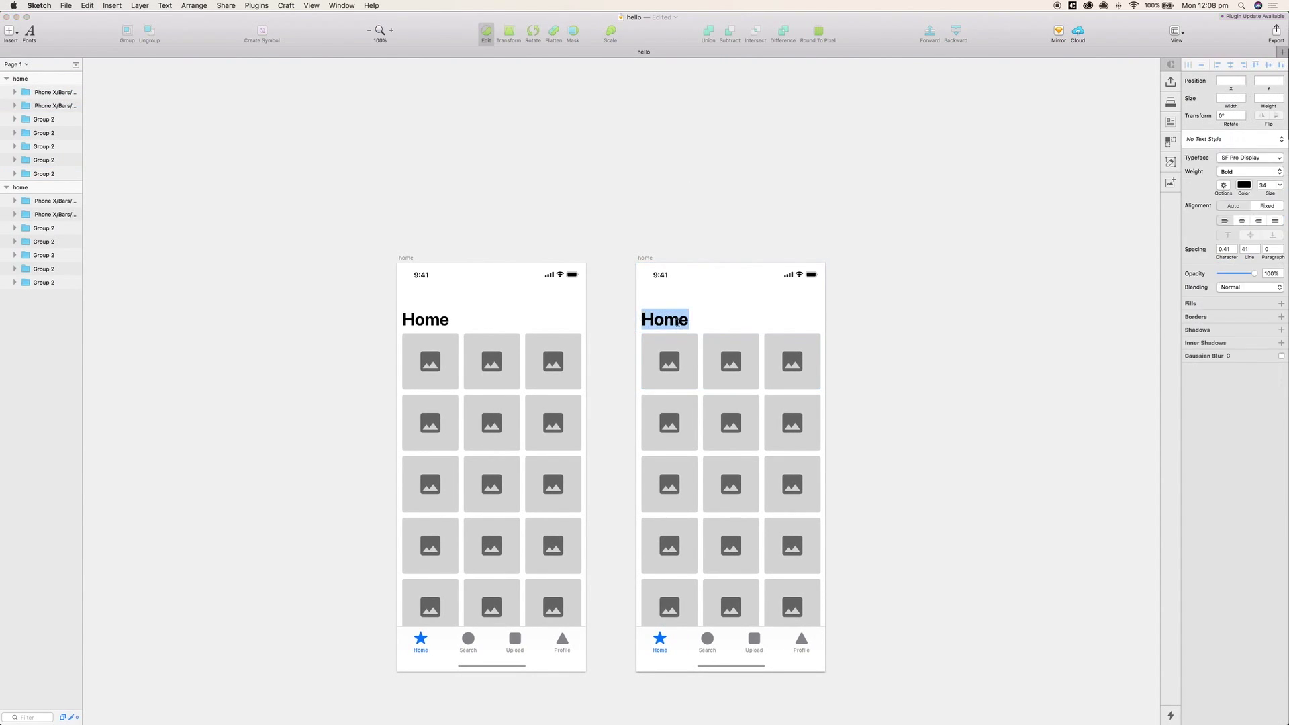
type("Search")
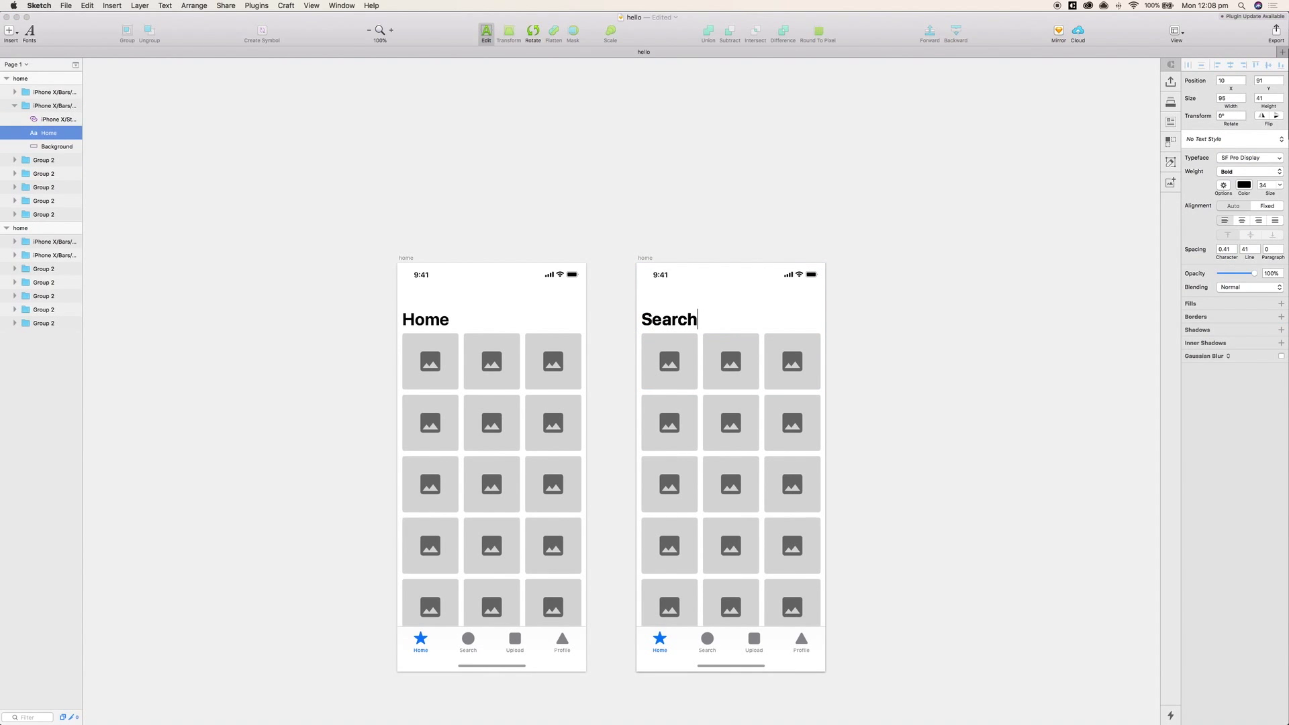
key("Escape")
key("super+plus")
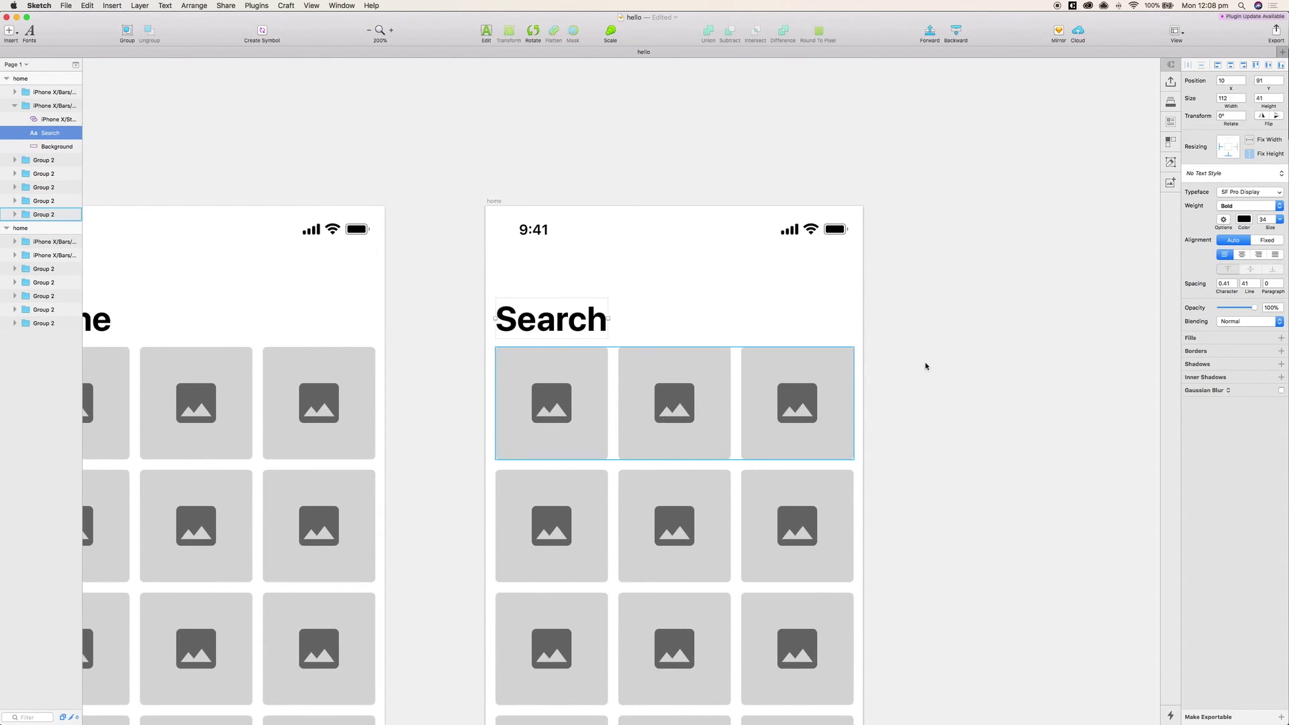
- Select all five card rows on the Search screen, then deselect them
scroll(925, 366, "down", 5)
scroll(925, 366, "right", 3)
left_click(607, 284)
left_click(608, 386, "shift")
left_click(610, 490, "shift")
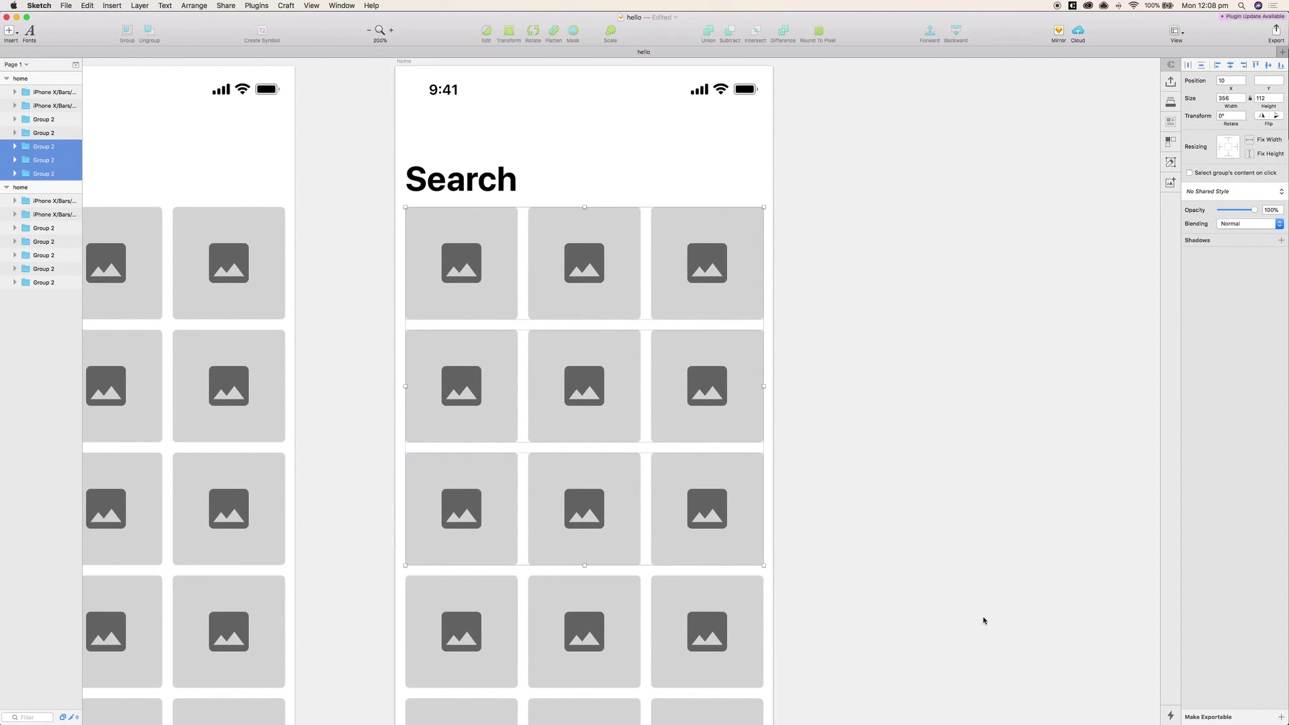
scroll(977, 537, "down", 5)
left_click(709, 433, "shift")
left_click(693, 571, "shift")
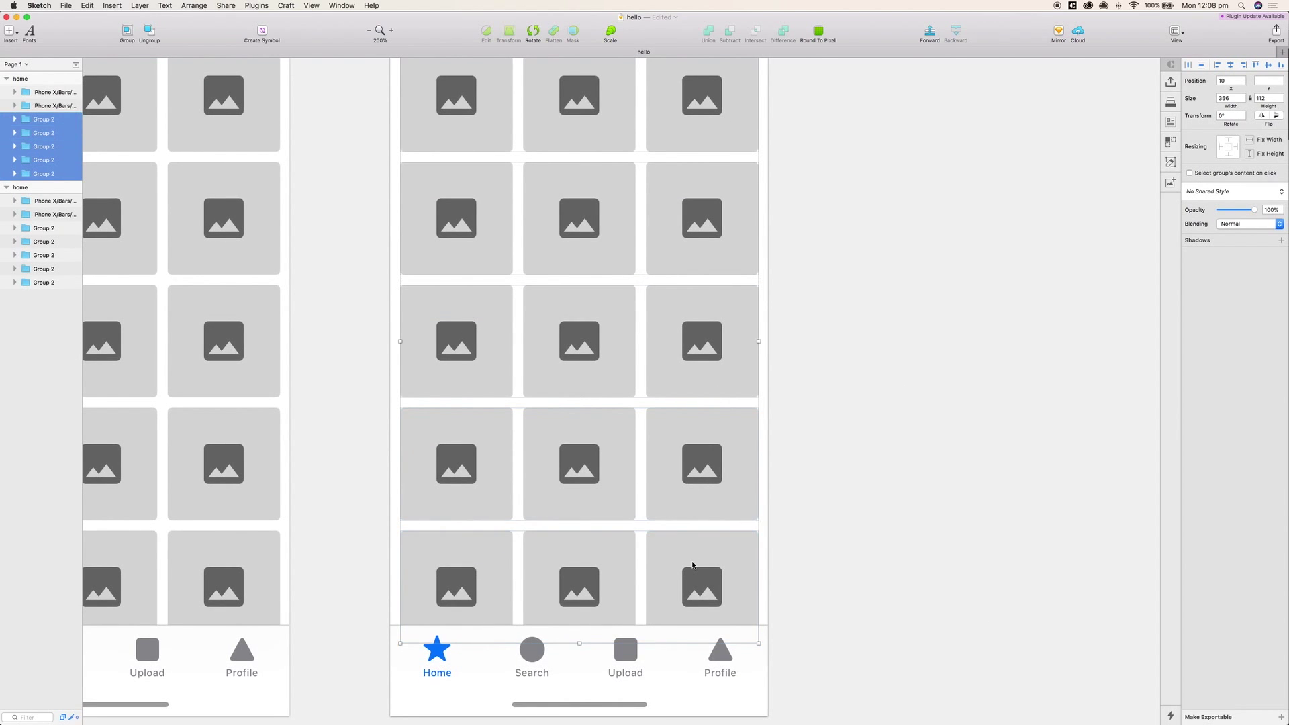
scroll(692, 564, "up", 3)
scroll(692, 565, "up", 9)
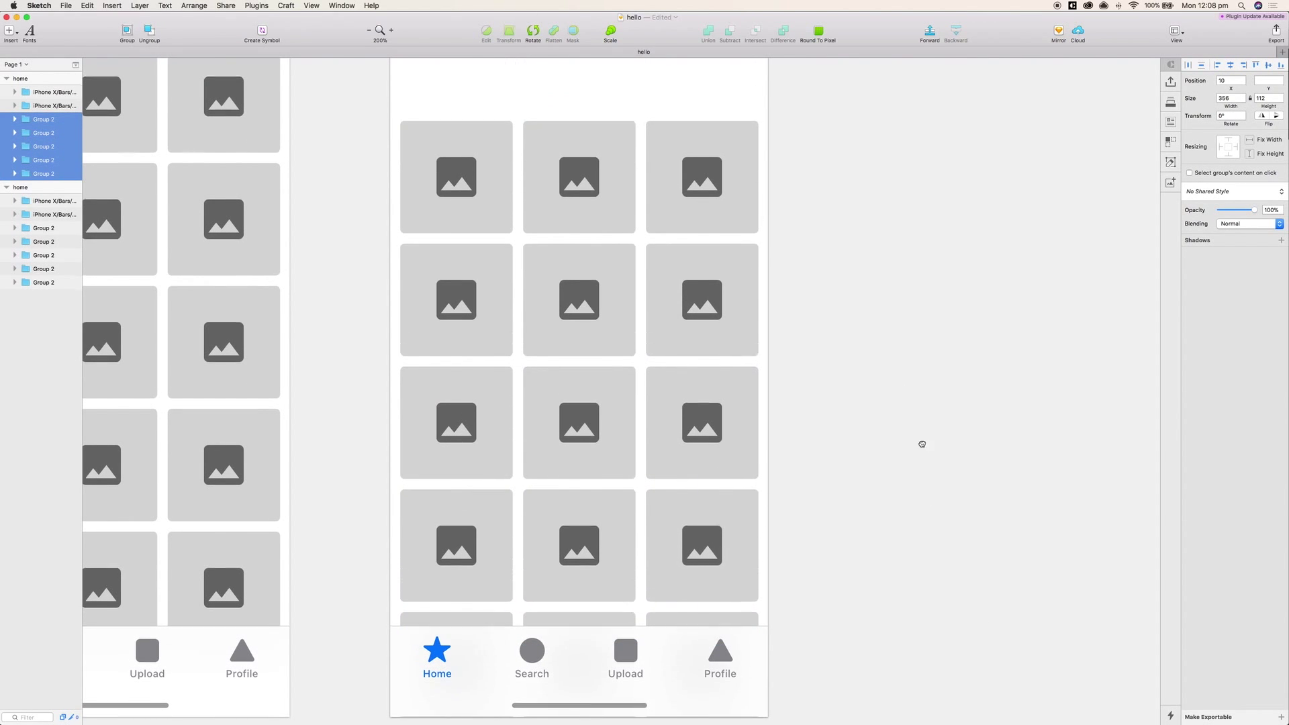
left_click(879, 525)
- Draw a 355-wide rounded rectangle below the title as an outlined pill with no fill
left_click(9, 30)
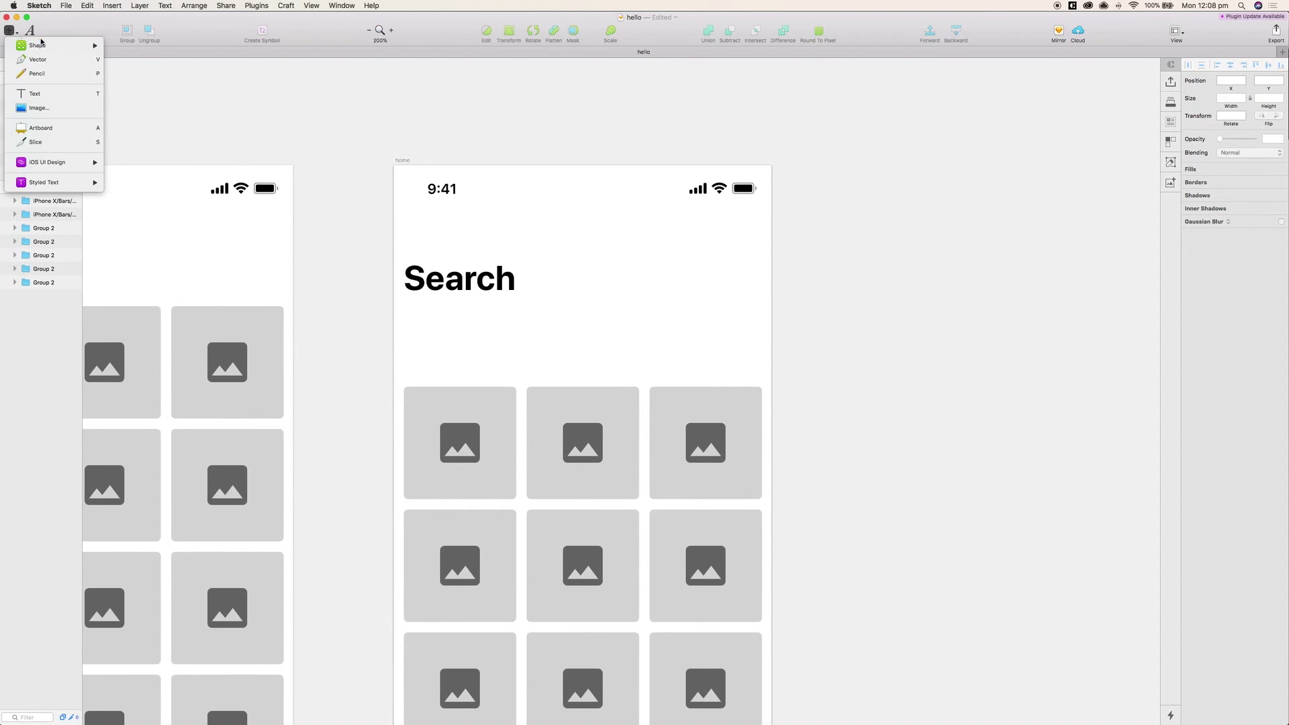
mouse_move(53, 45)
left_click(143, 102)
left_click_drag(413, 312, 751, 366)
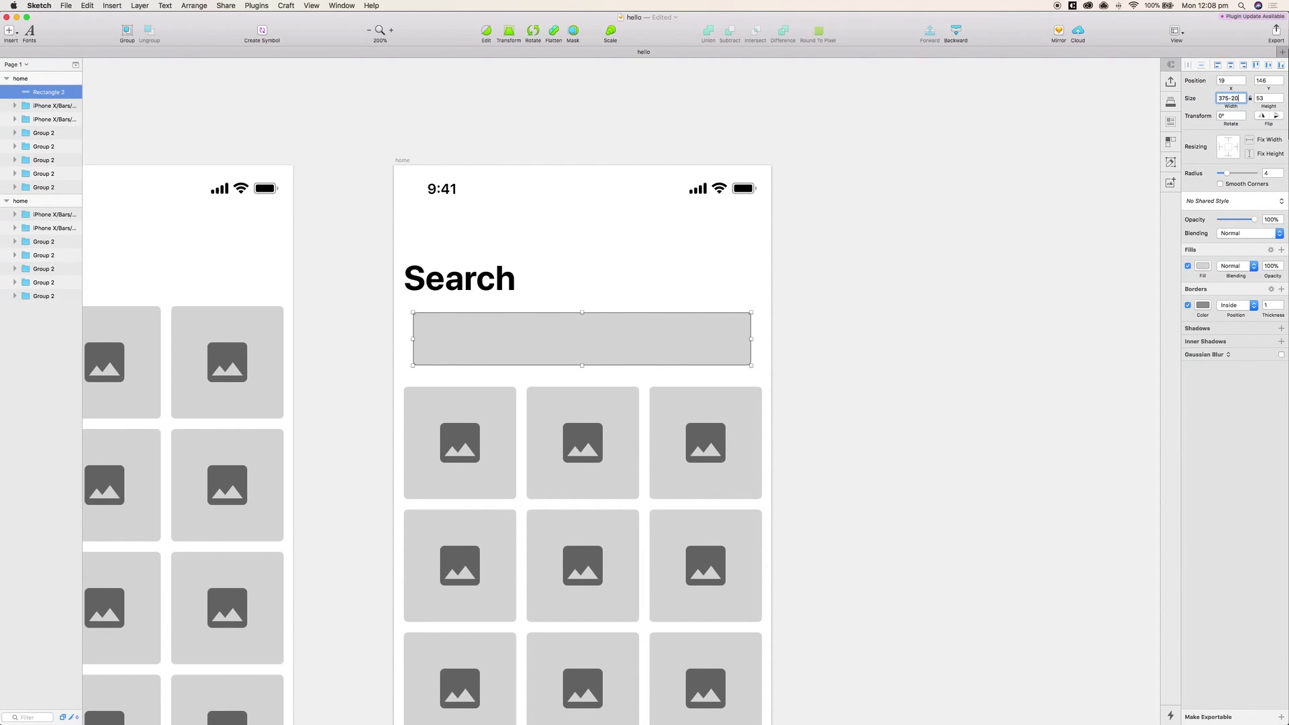
key("Return")
left_click_drag(1219, 172, 1254, 173)
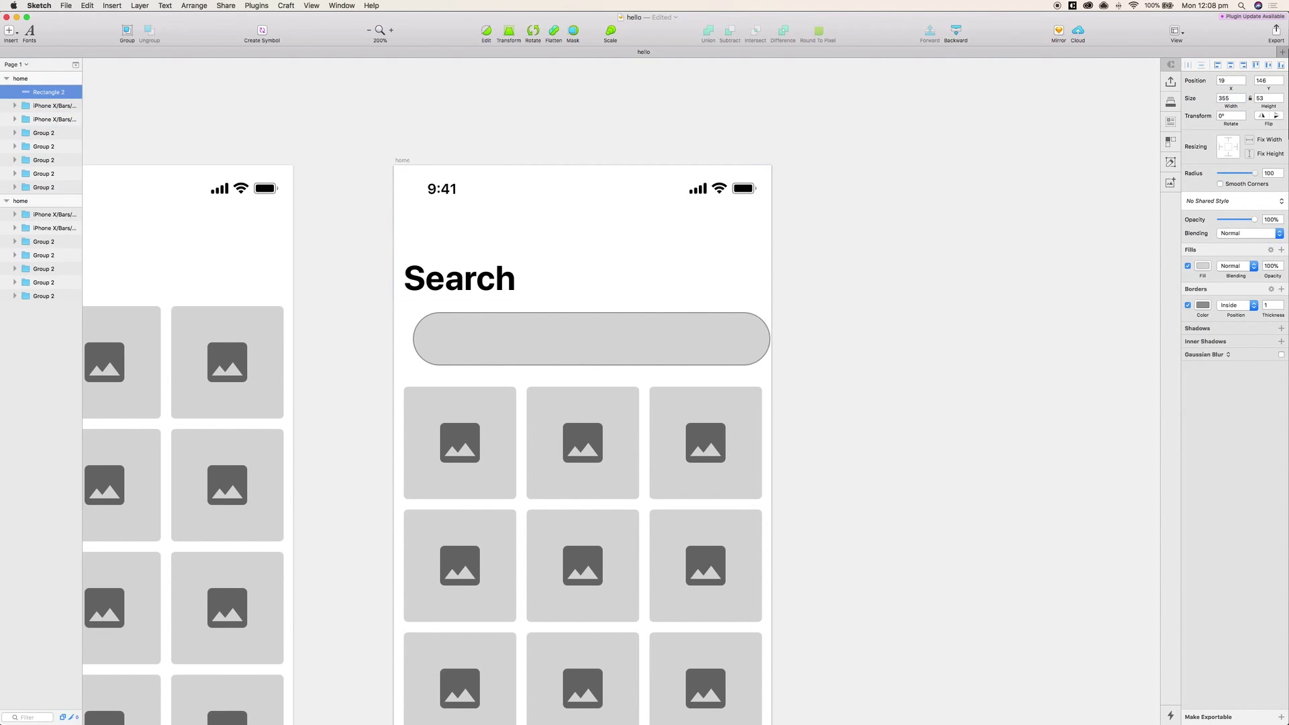
left_click(1187, 306)
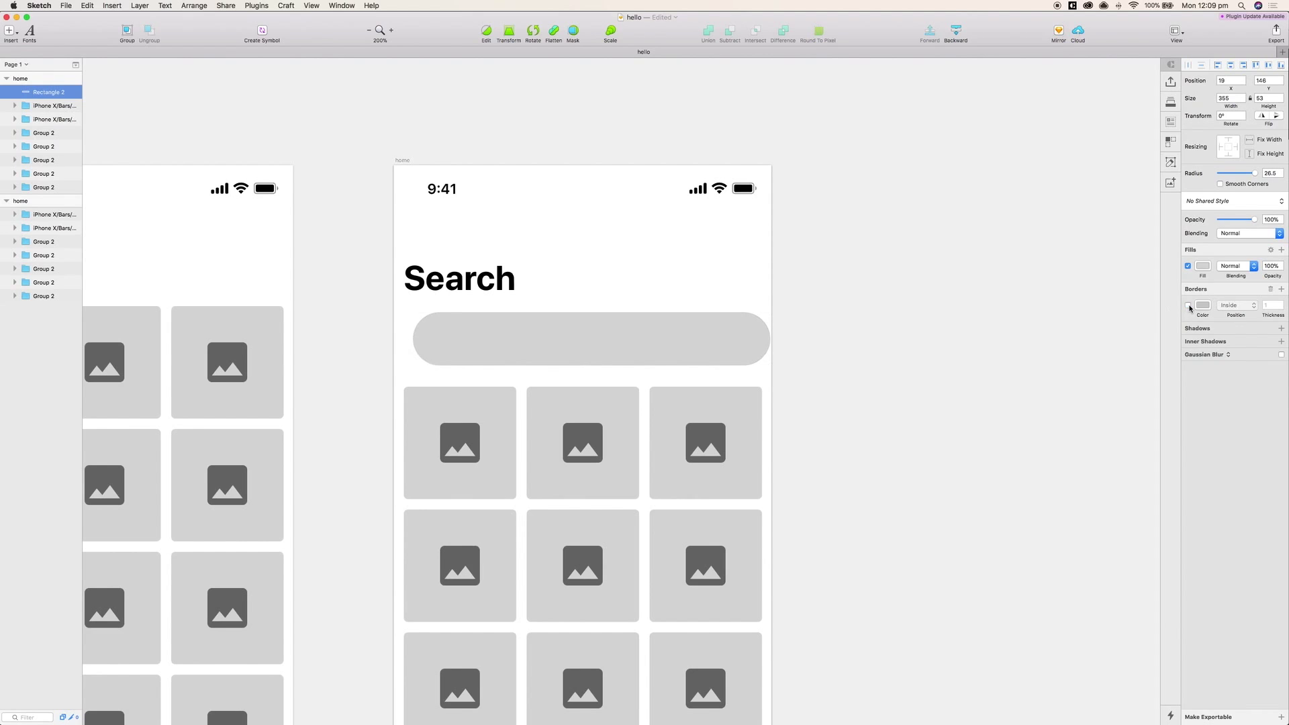
left_click(1187, 306)
left_click(1188, 265)
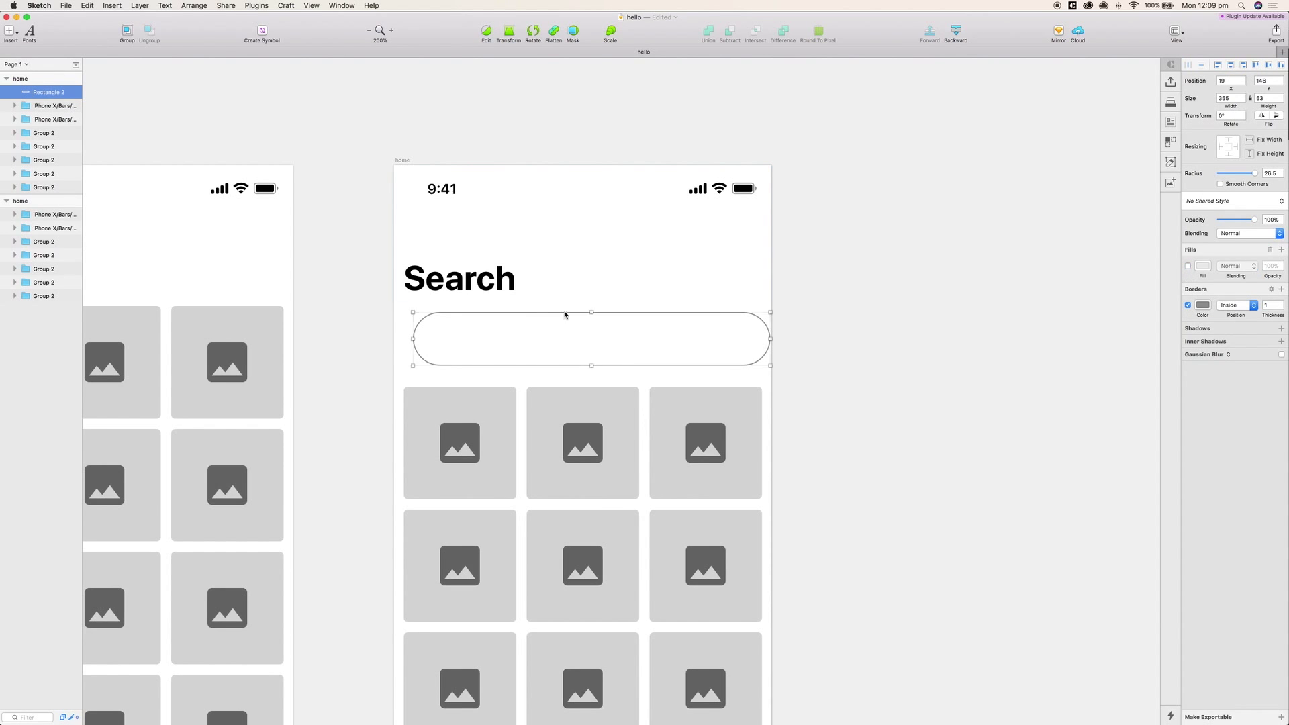
- Position the search pill at X 10 and set its height to 50
left_click_drag(564, 314, 549, 305)
key("shift+Right")
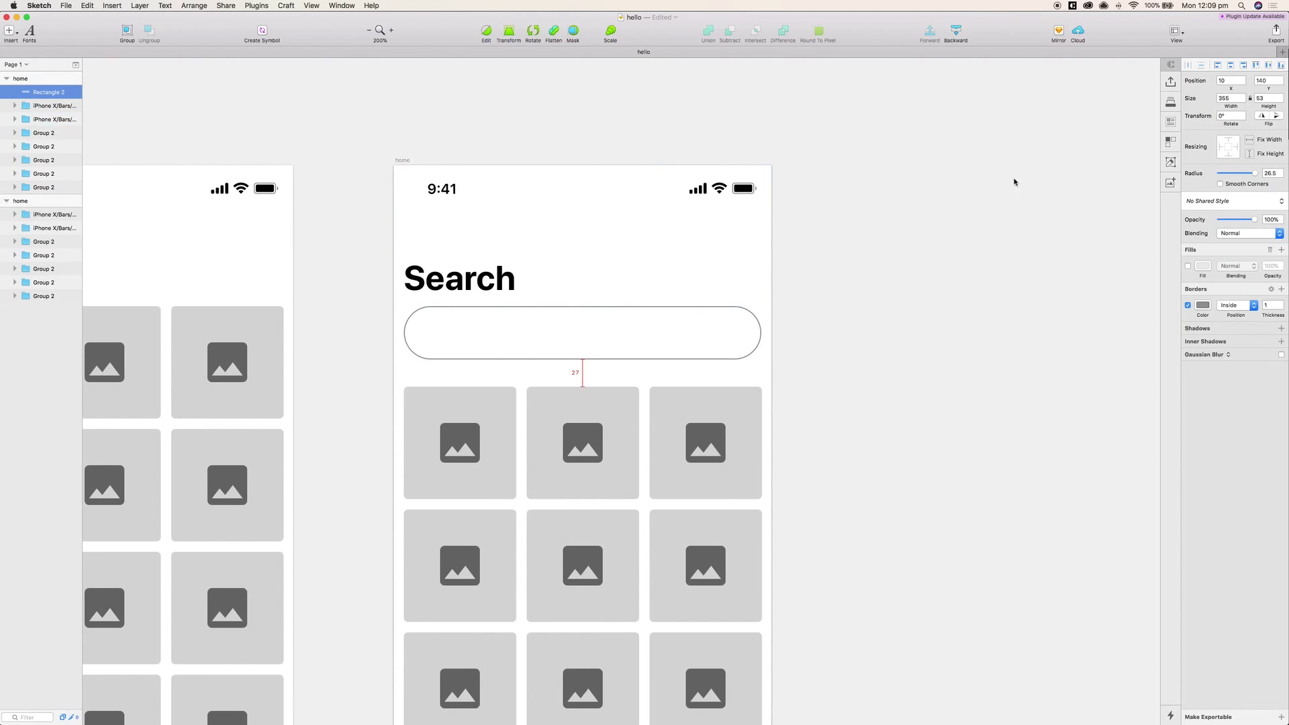
type("50")
key("Return")
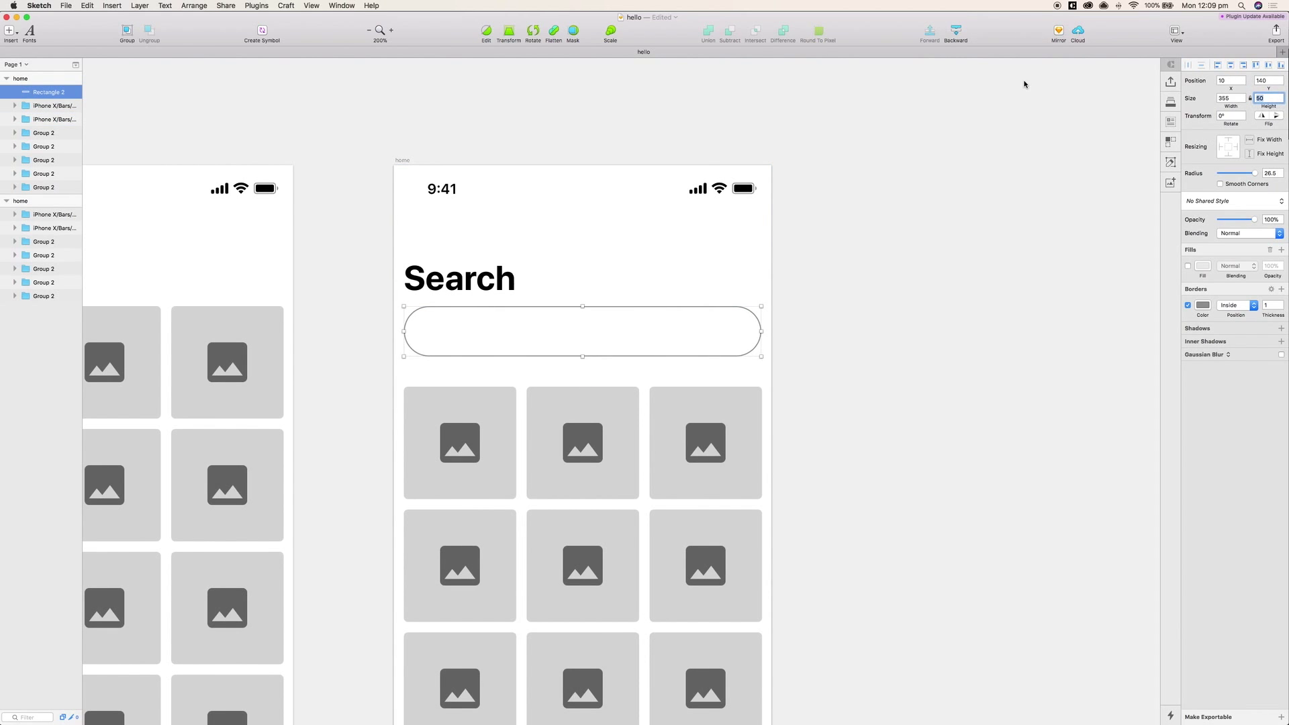
left_click(9, 30)
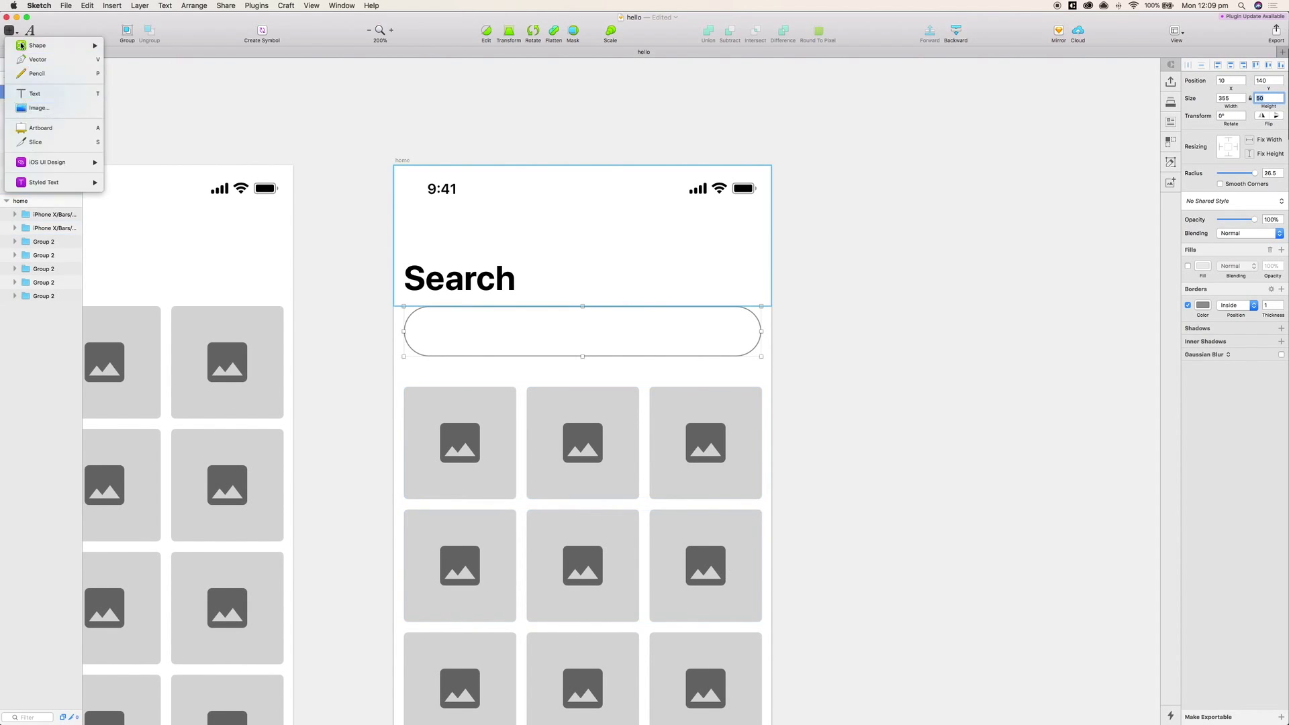
- Add the text 'Search photos, users and more..' in the pill, set to Poppins Medium 14
left_click(33, 94)
left_click(424, 339)
type("Search")
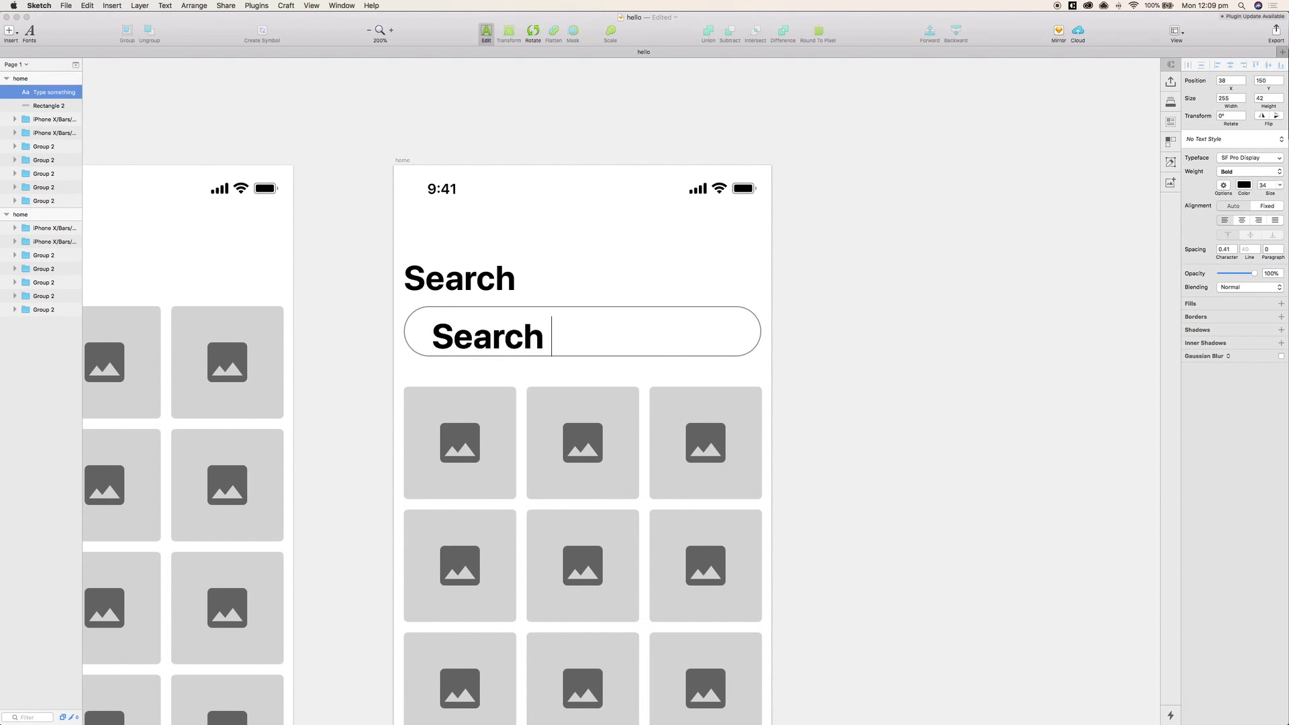
type(" photos, users and more..")
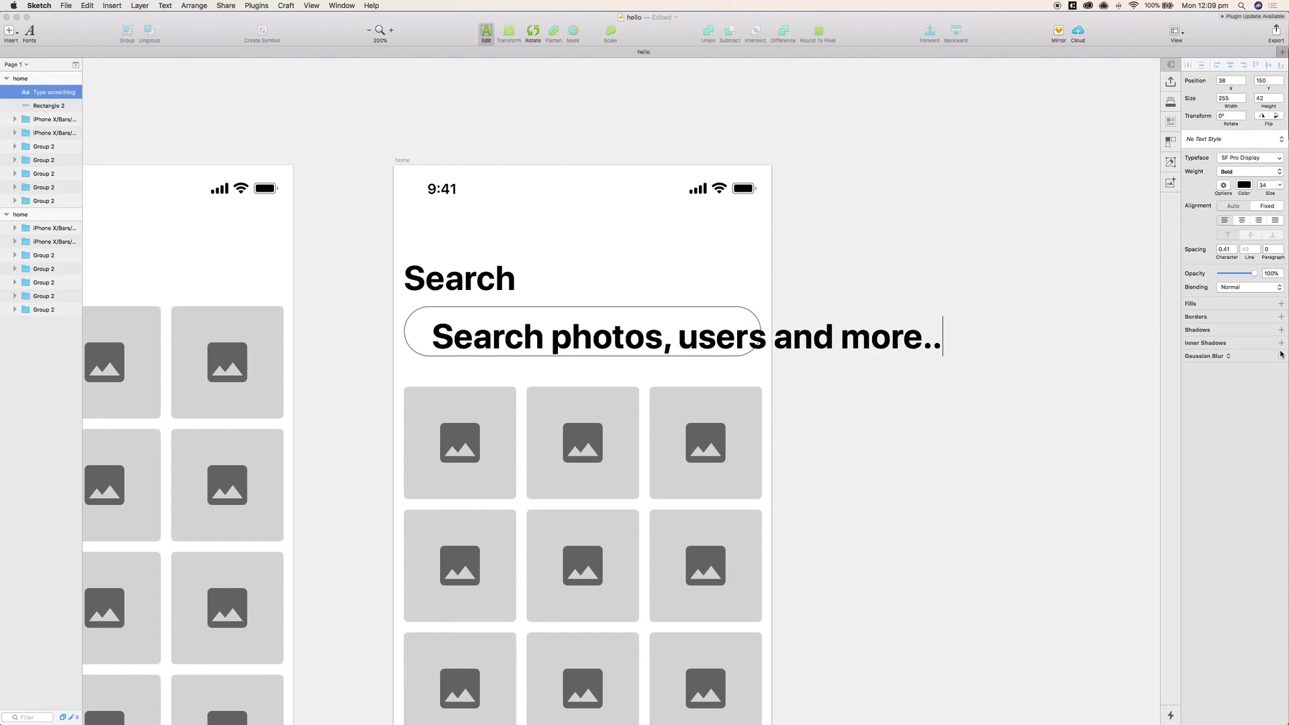
key("Escape")
left_click(1239, 193)
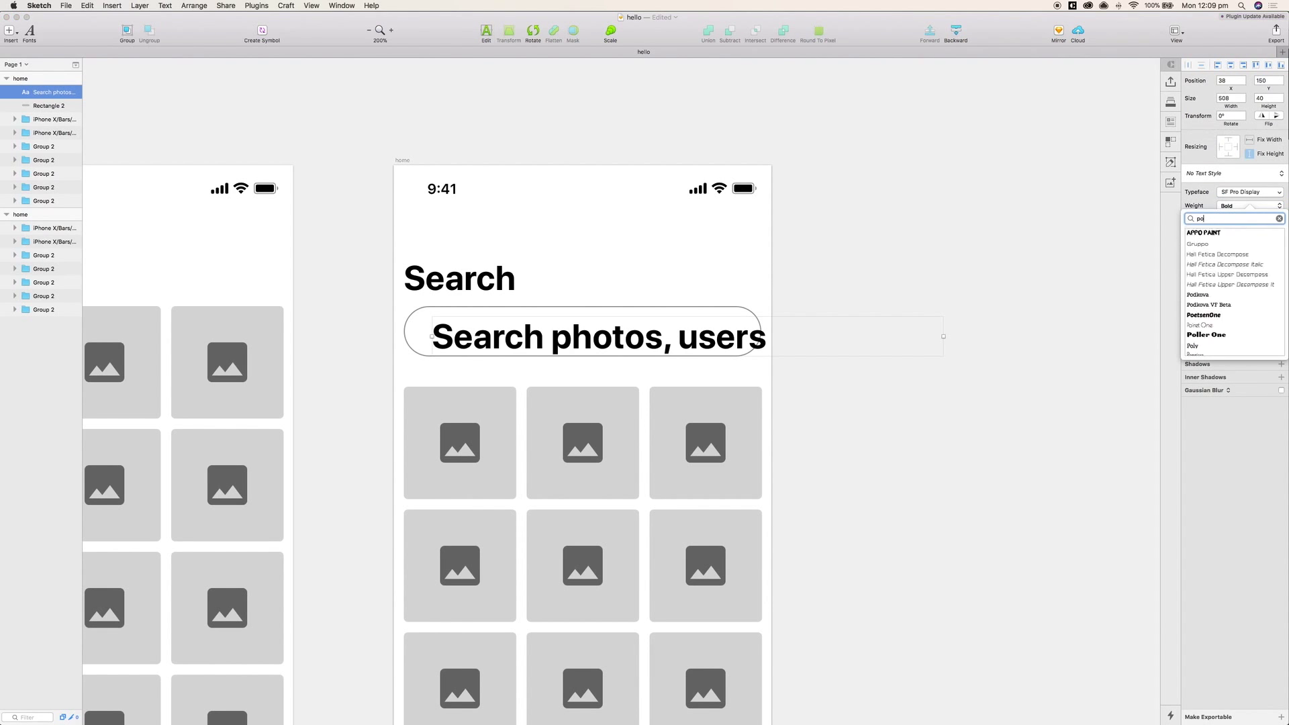
type("popp")
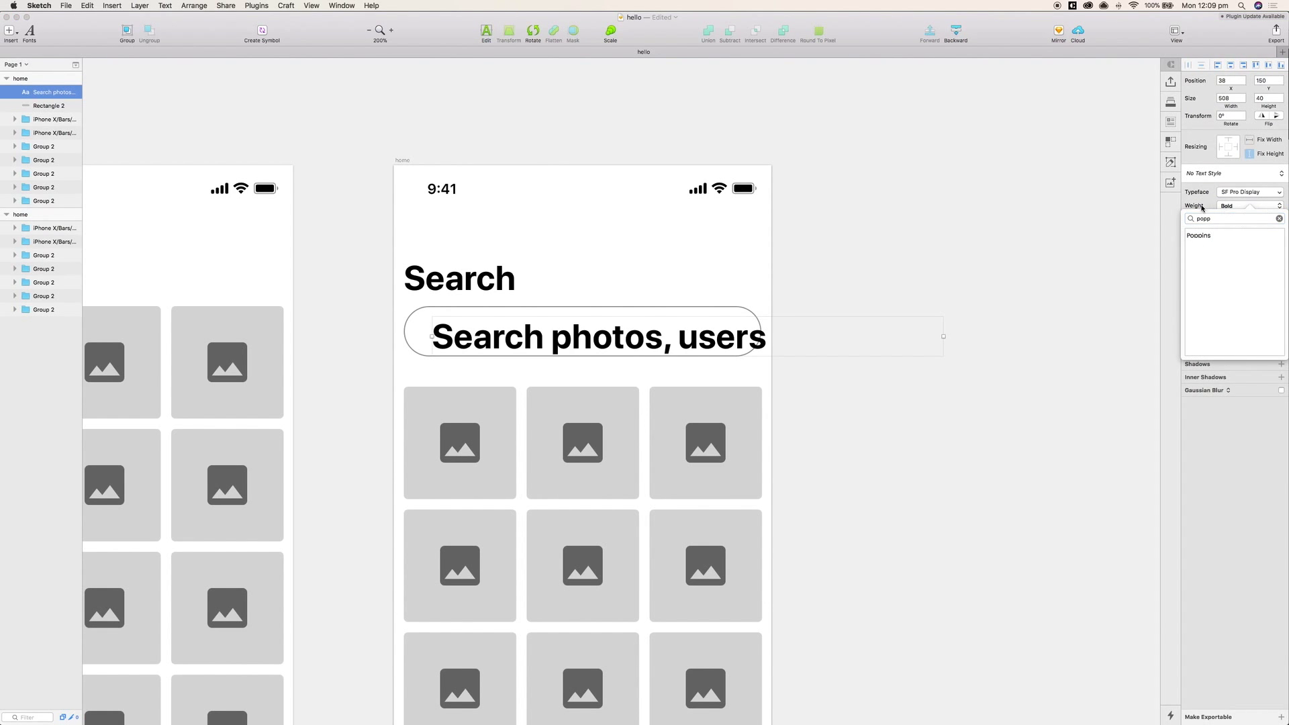
left_click(1197, 236)
left_click(1261, 207)
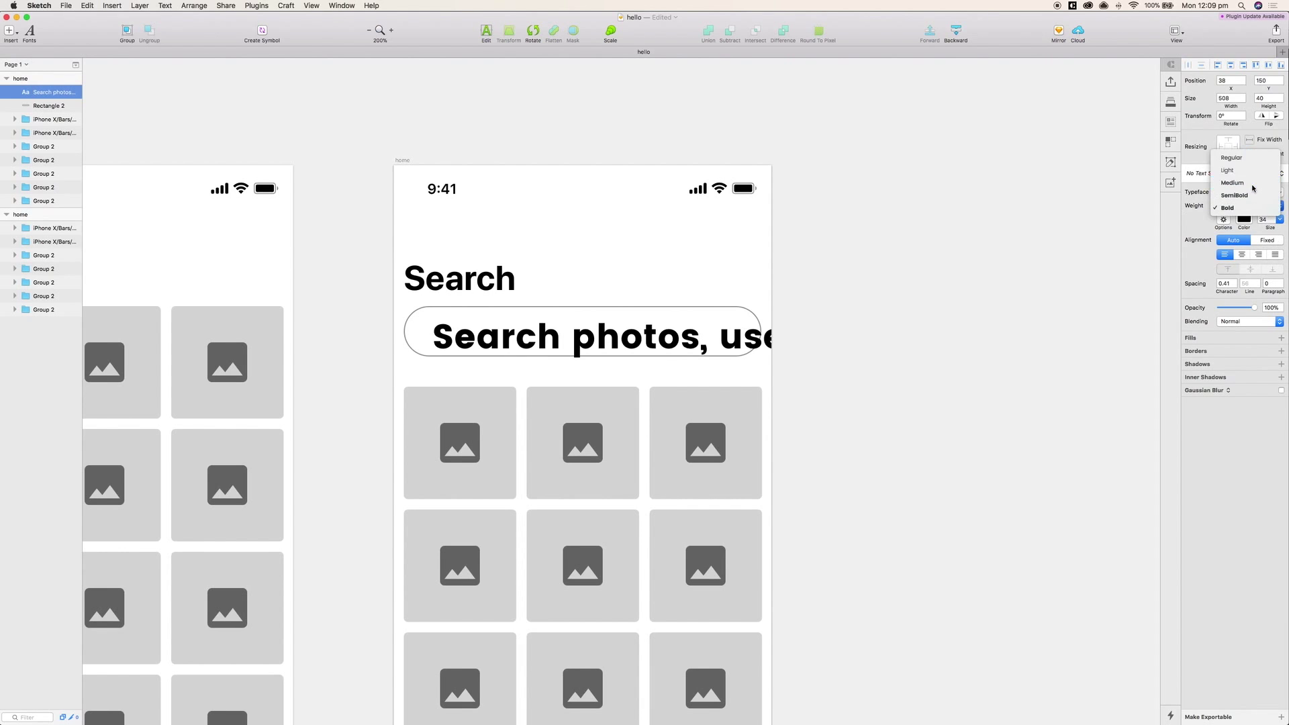
left_click(1252, 185)
type("14")
key("Return")
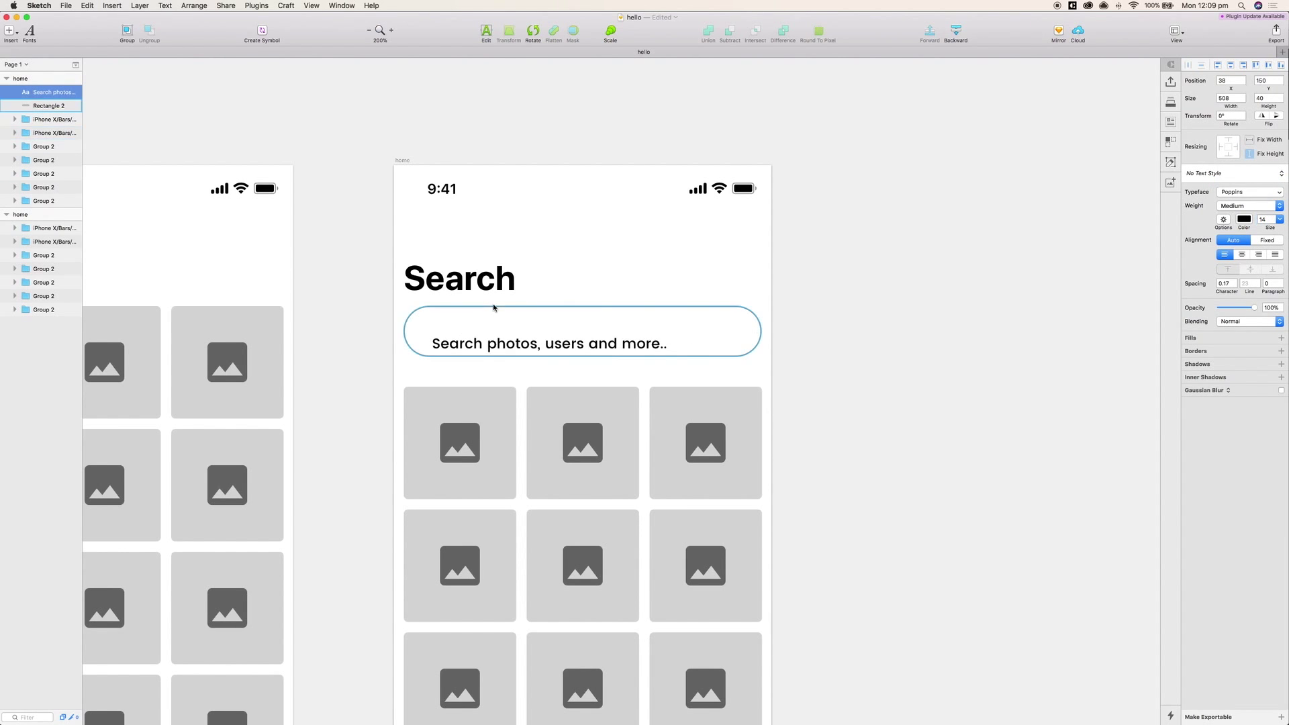
- Centre the placeholder vertically in the pill, nudge it to X 34, and group them
left_click(494, 310, "shift")
left_click(194, 5)
mouse_move(215, 96)
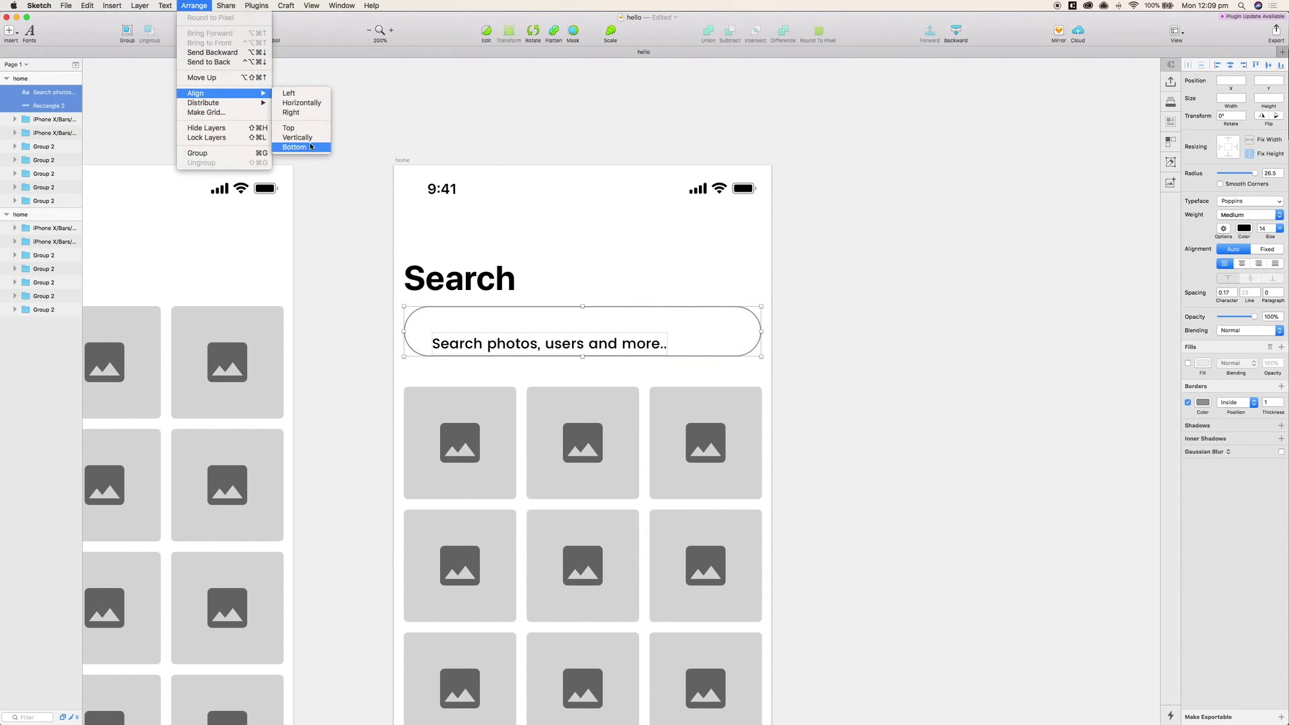
left_click(301, 142)
left_click(914, 358)
left_click(471, 331)
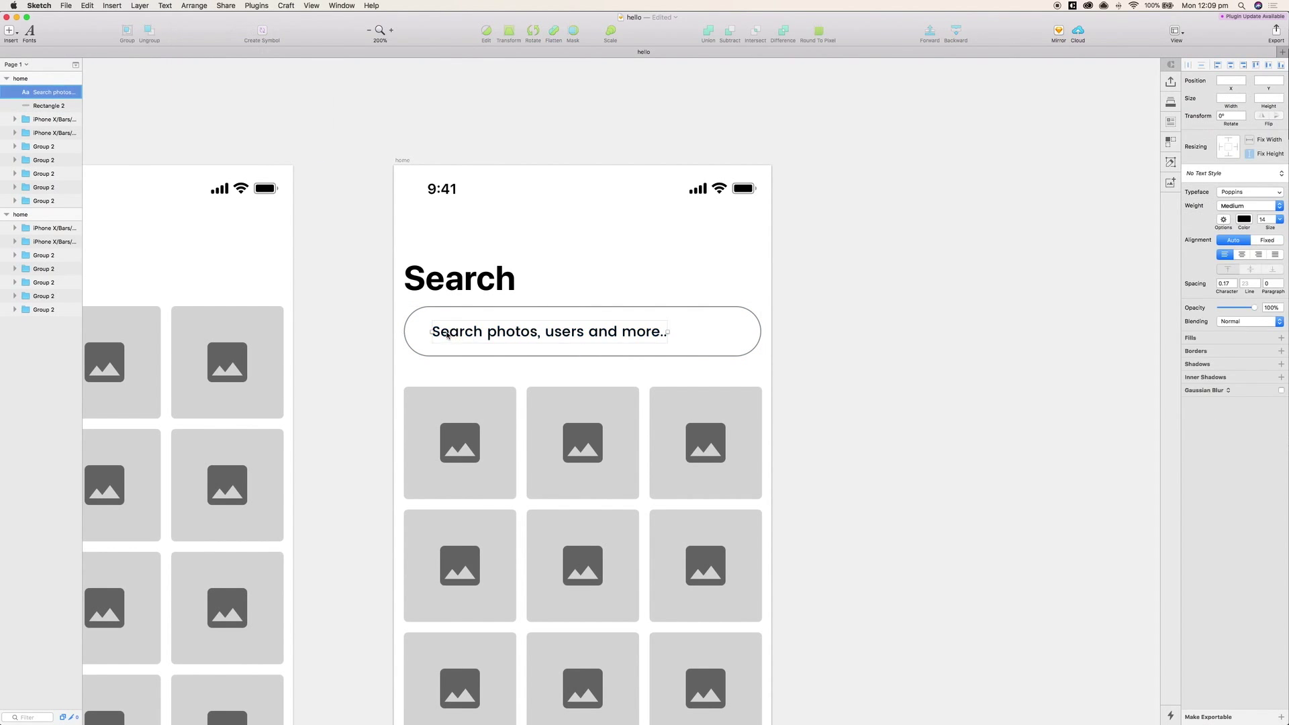
left_click_drag(472, 331, 444, 332)
key("shift+Right")
key("shift+Right")
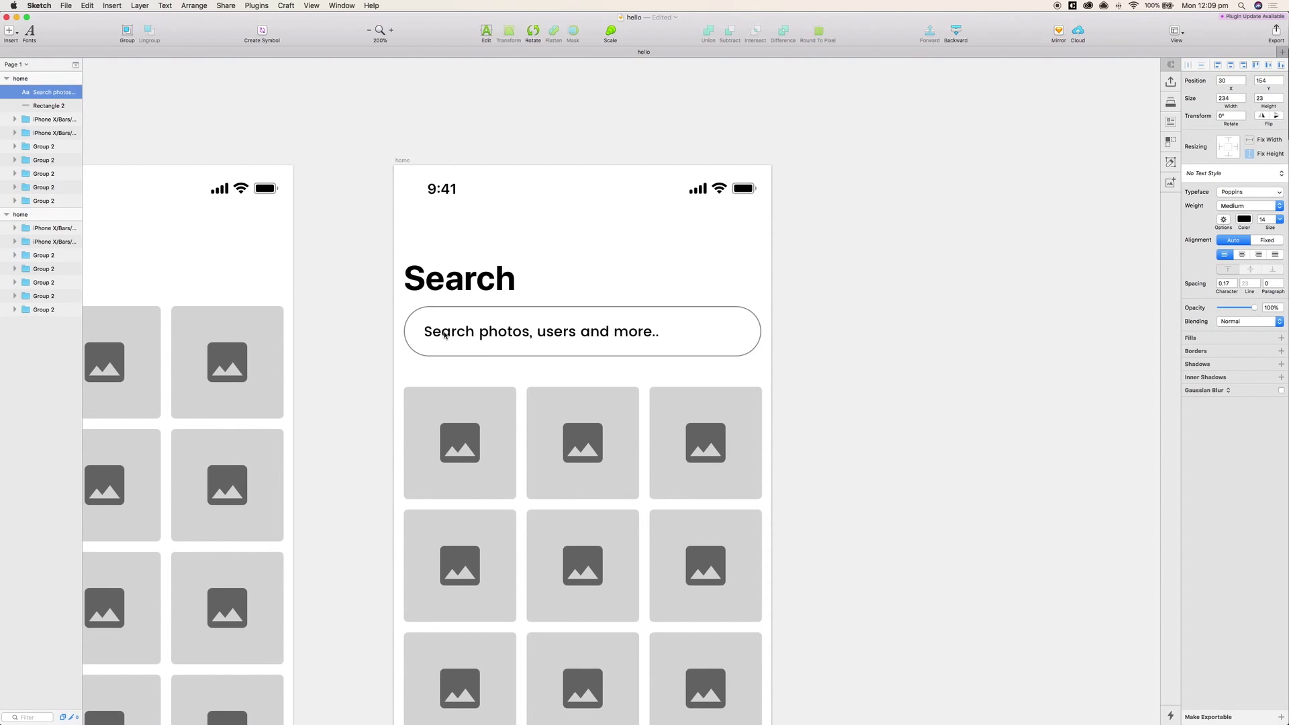
key("Right")
key("Right")
key("Right")
key("Right")
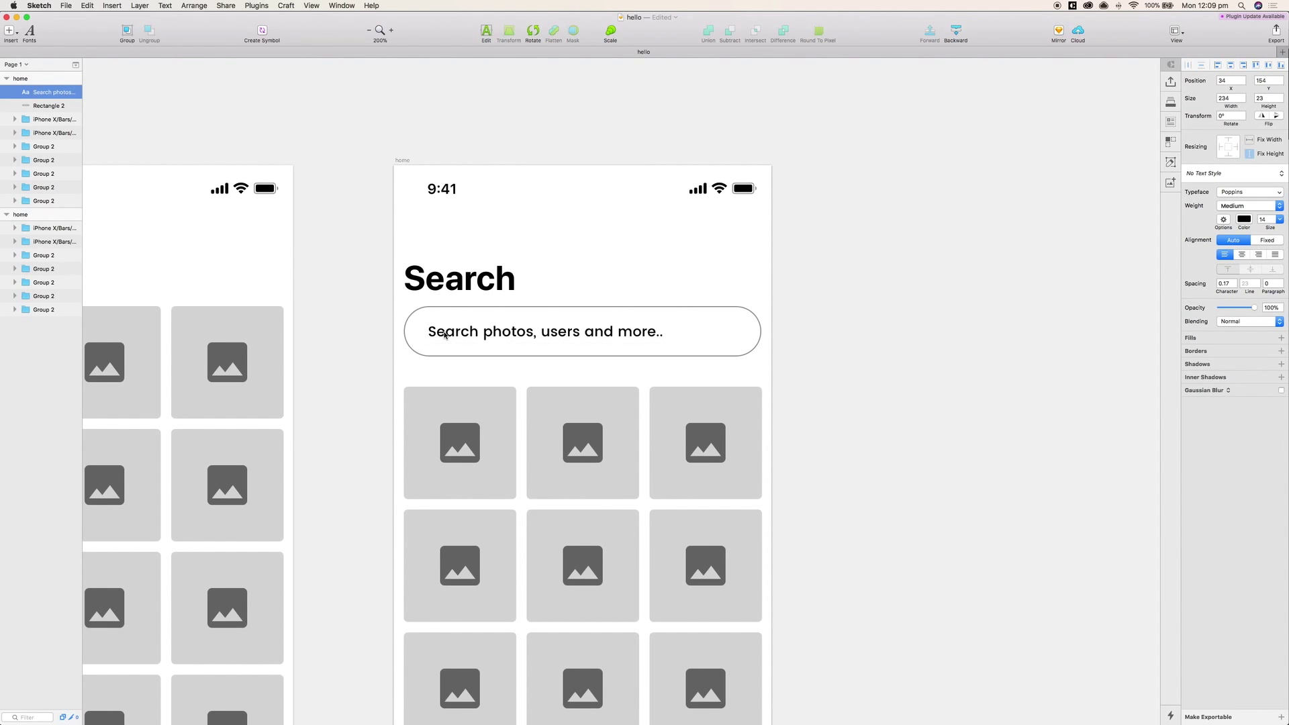
left_click(464, 309, "shift")
key("cmd+g")
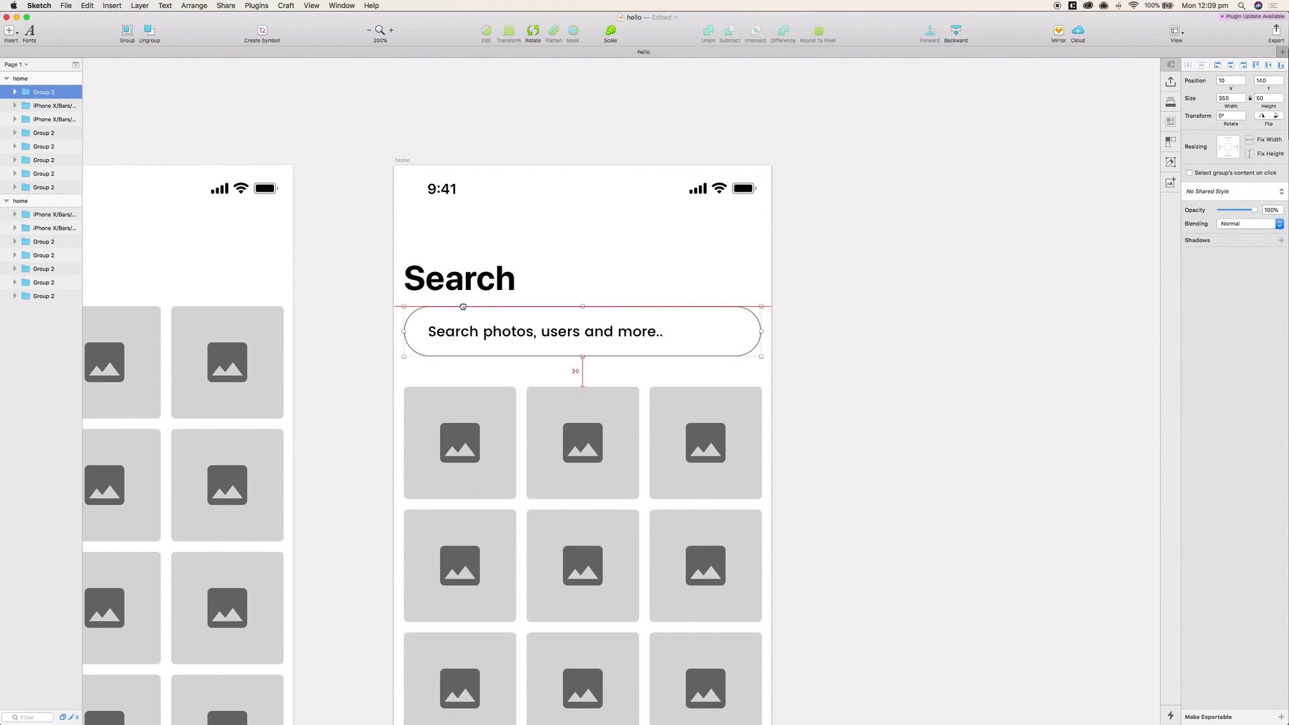
- Rename the second artboard to 'search' and duplicate it into a third screen
left_click(900, 319)
scroll(806, 376, "left", 3)
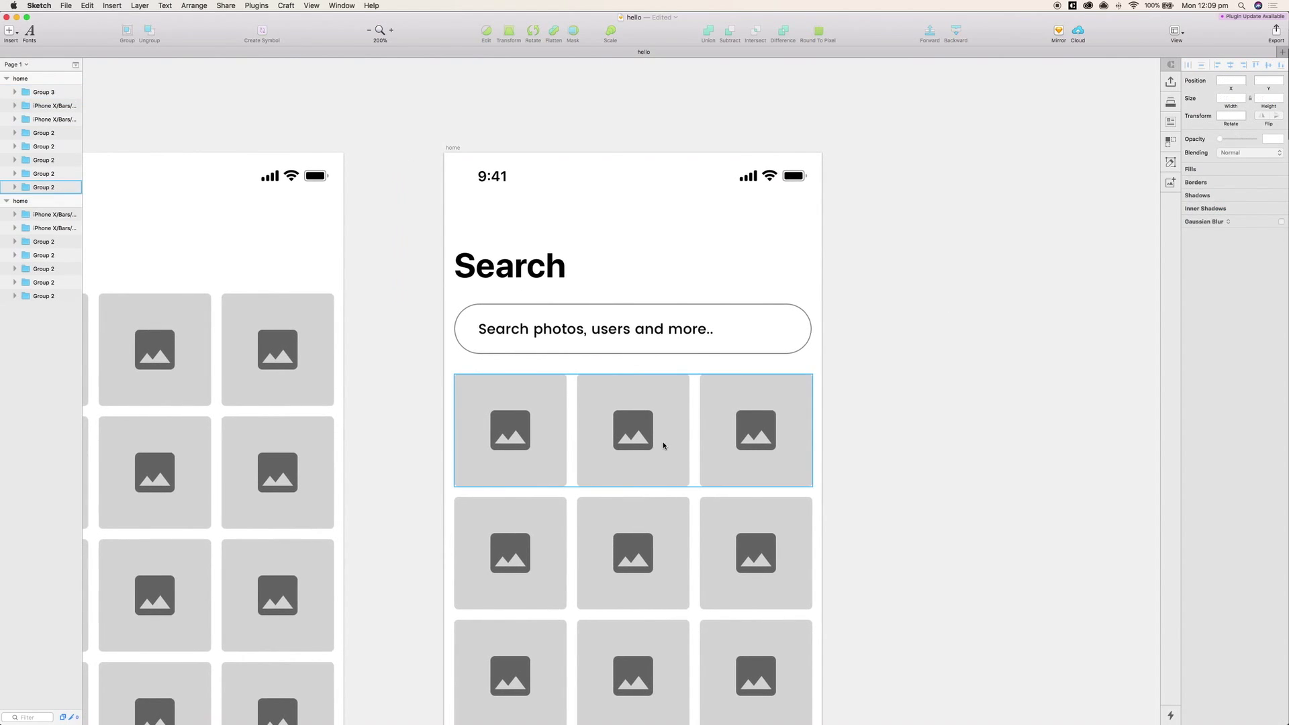
left_click(766, 466)
key("cmd+minus")
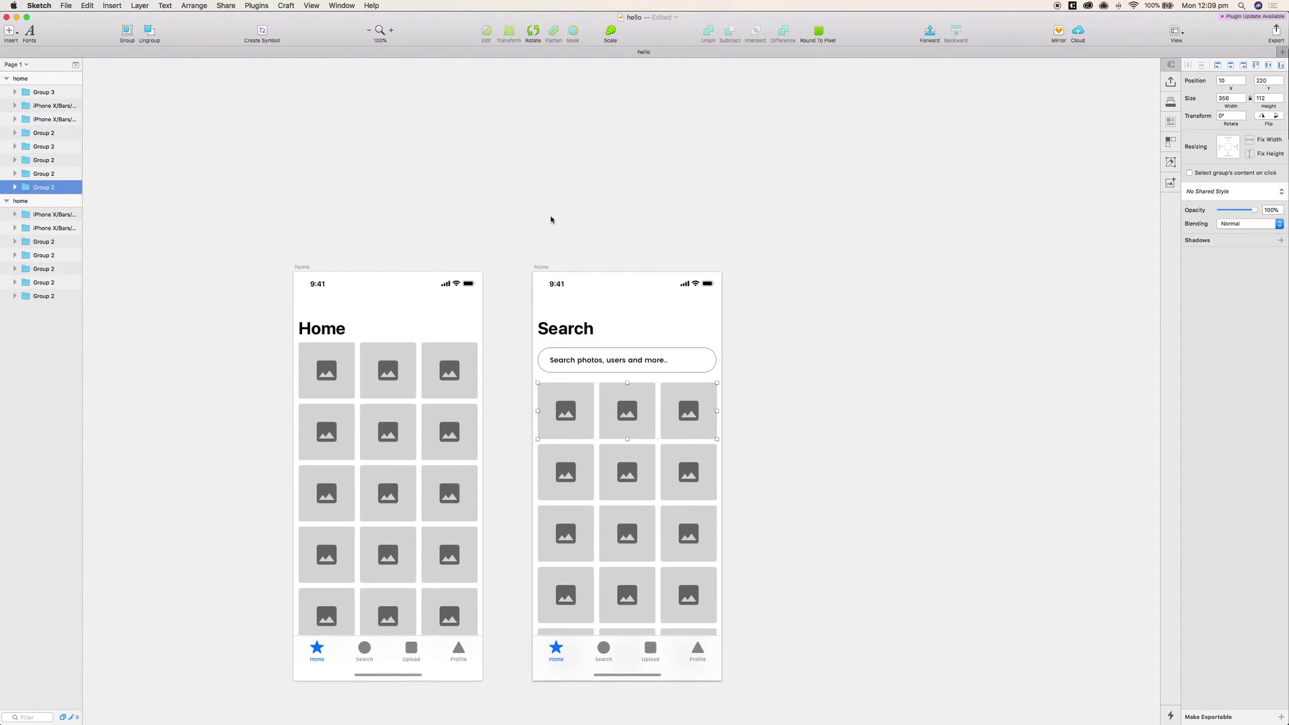
left_click(27, 79)
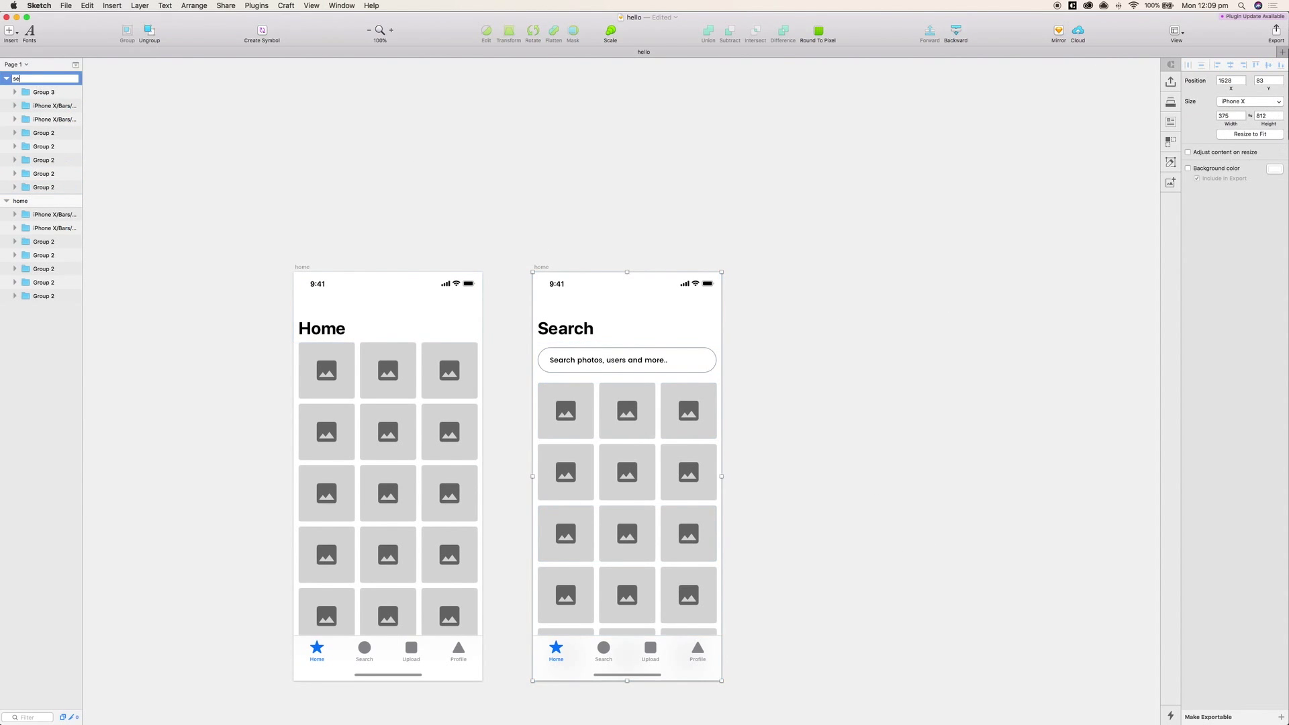
left_click(601, 216)
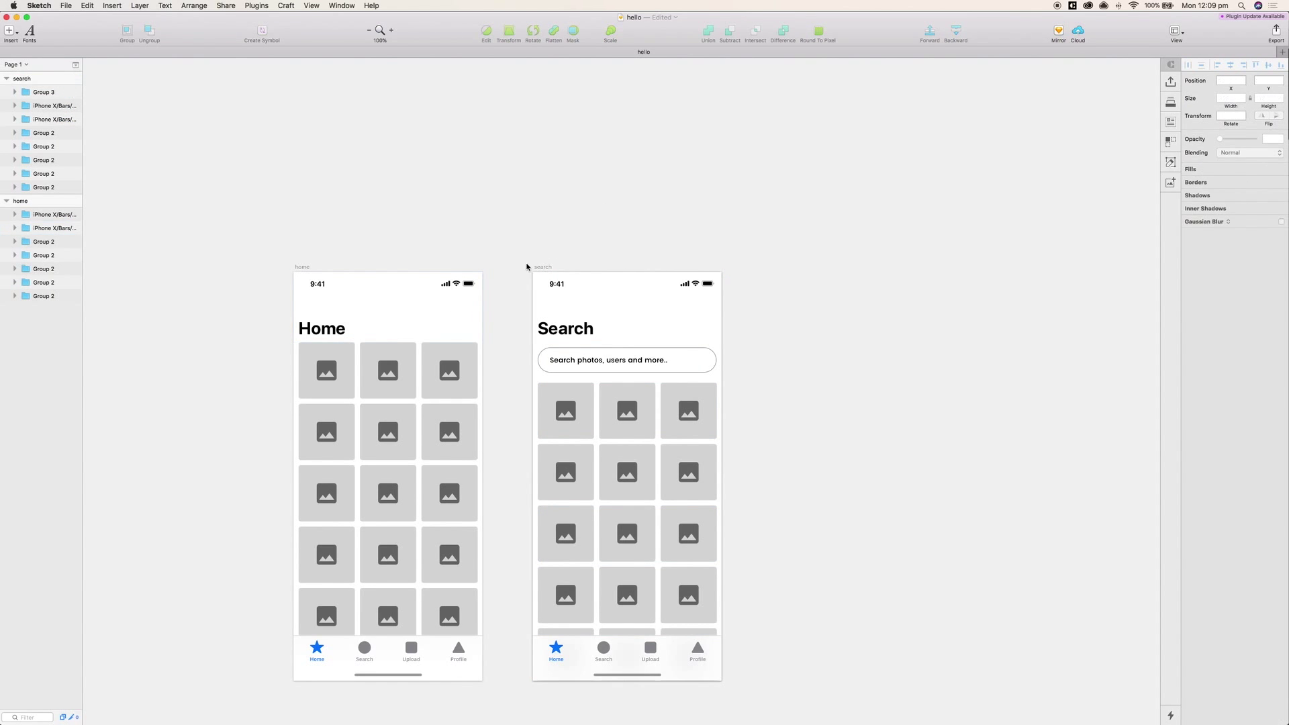
left_click(539, 270)
key("cmd+d")
- Delete the first image row from the third screen's card grid
left_click(589, 210)
scroll(603, 208, "right", 3)
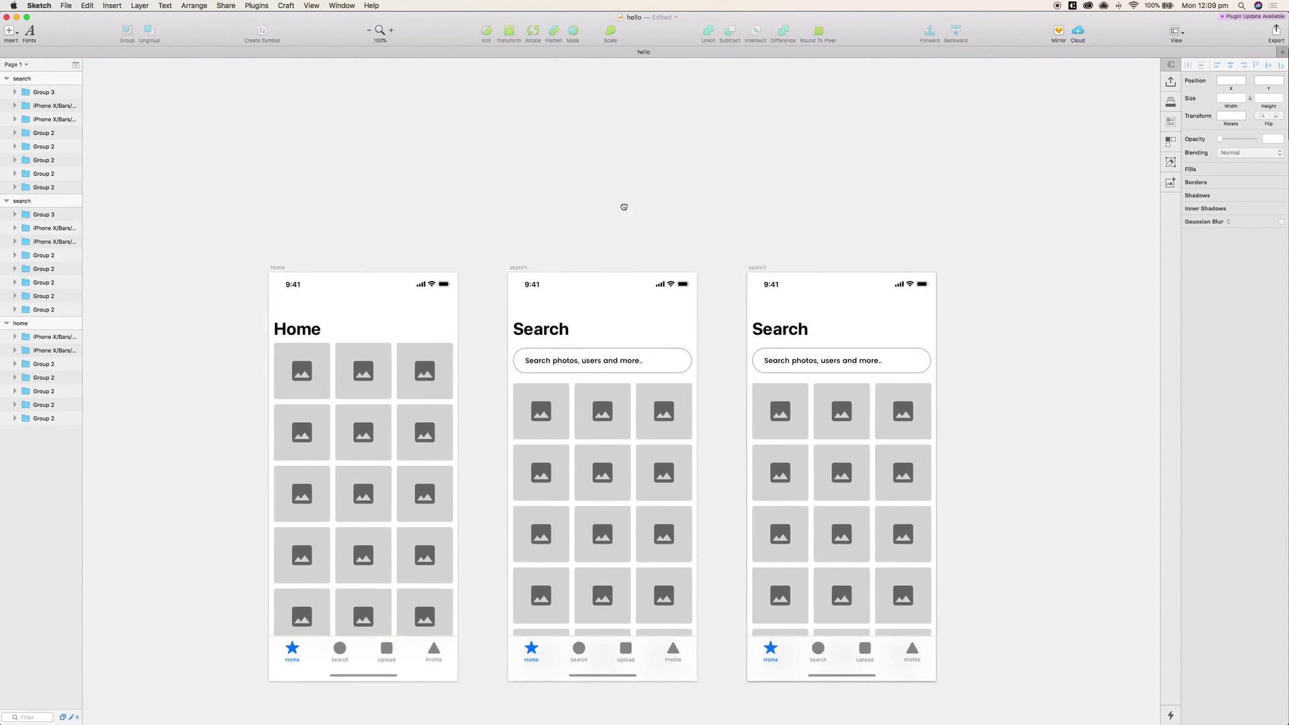
scroll(579, 211, "right", 2)
left_click(742, 329)
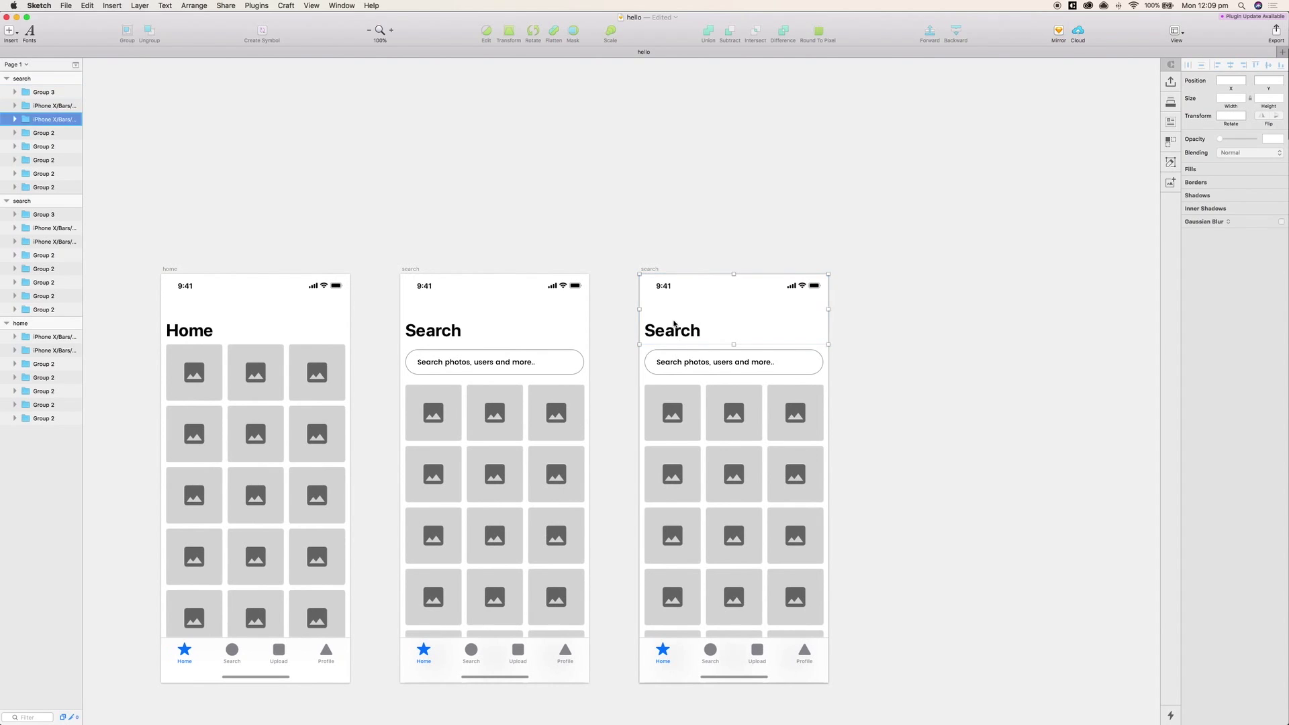
left_click(736, 629)
left_click(728, 435)
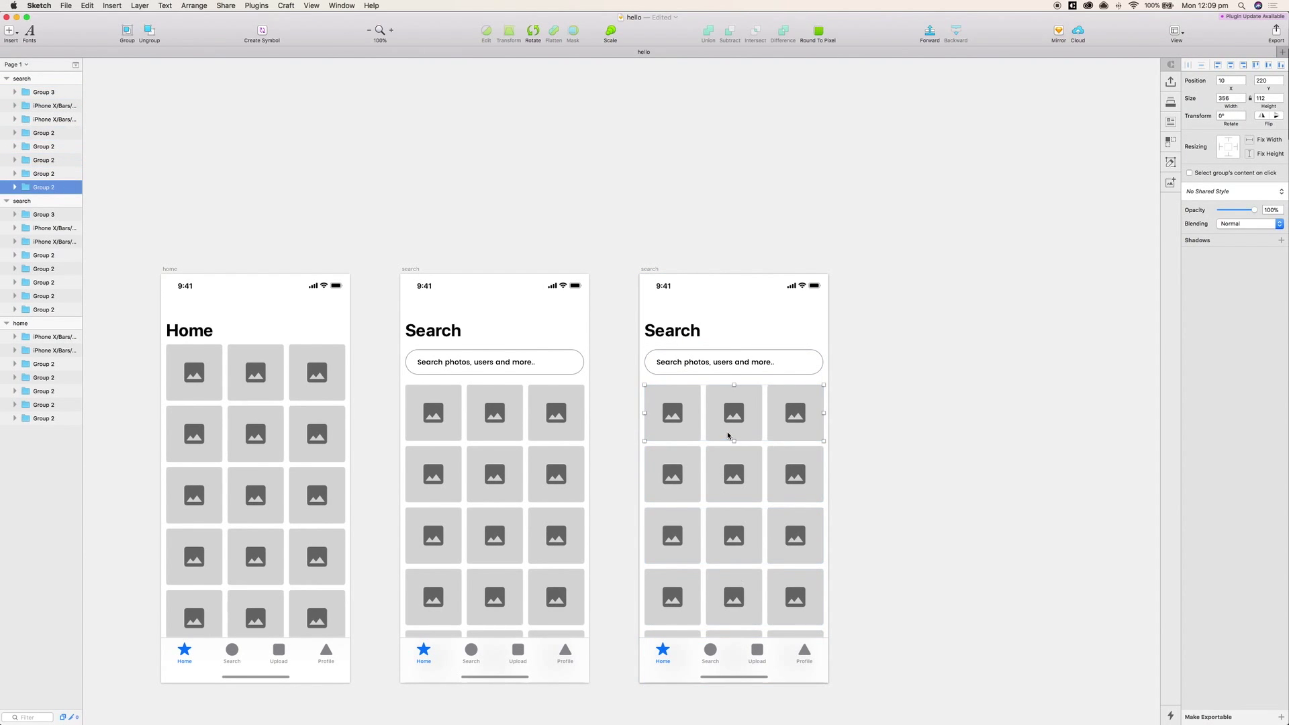
key("Delete")
- Remove the Search title and search bar from the third screen and shrink the header to 44 pt
left_click(698, 361)
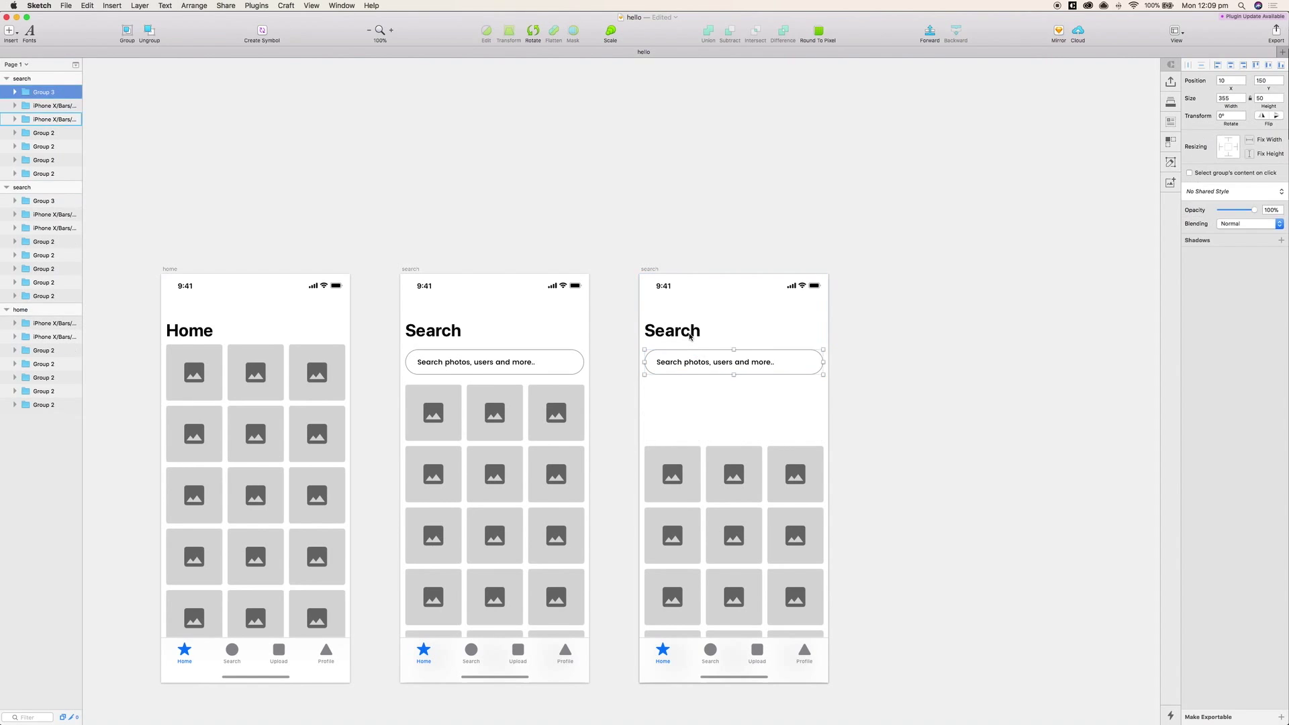
left_click(690, 335, "shift")
double_click(690, 336)
key("Delete")
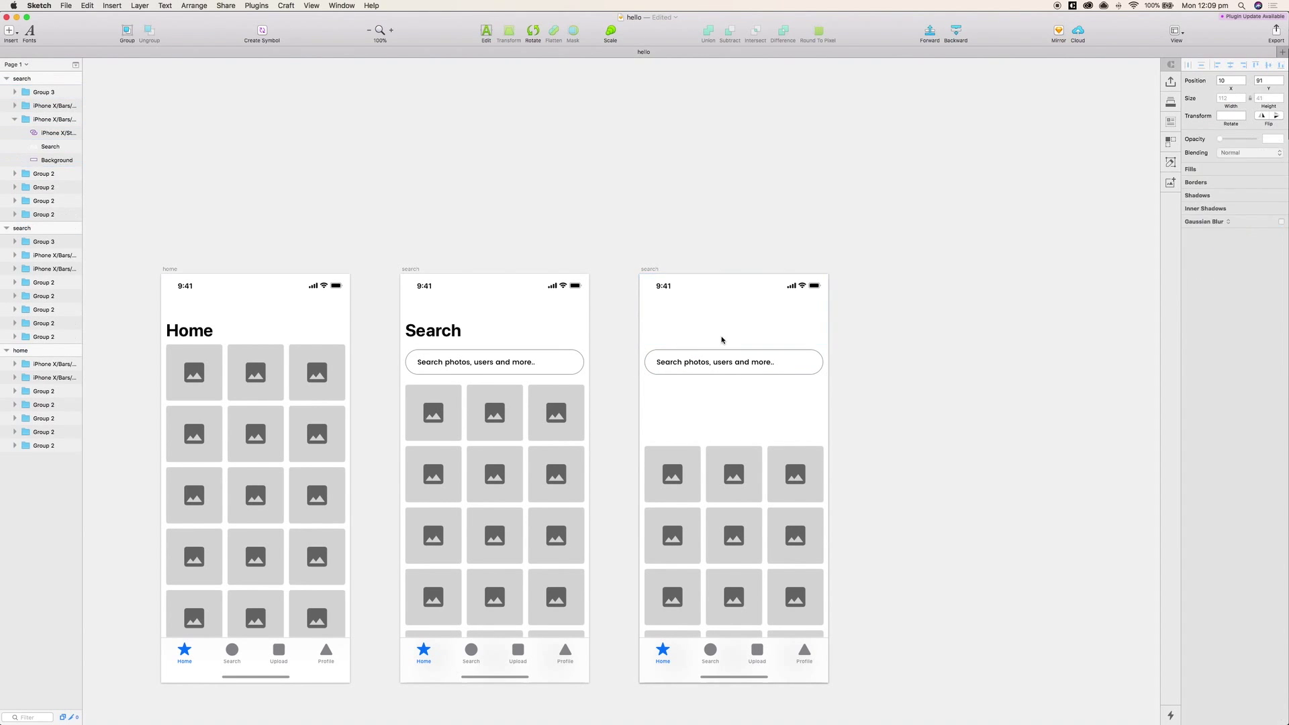
left_click(713, 366)
key("Delete")
left_click(734, 320)
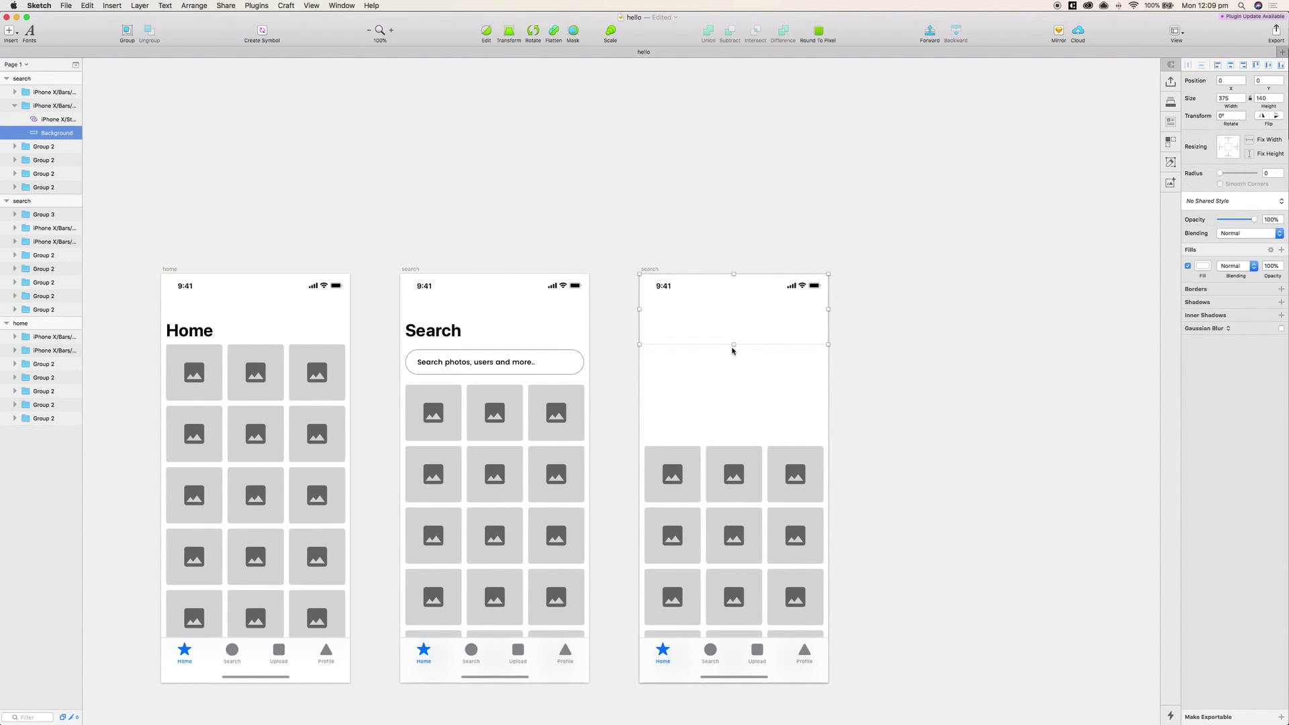
left_click_drag(736, 297, 736, 298)
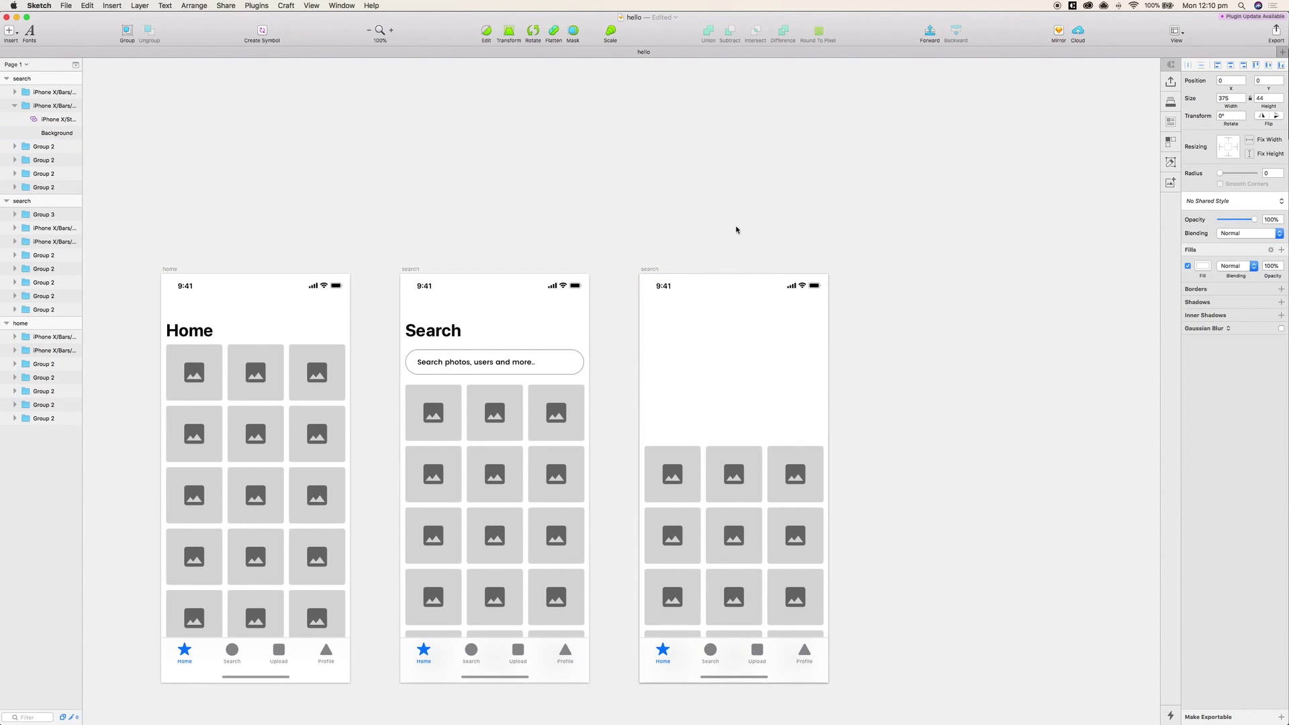
- Pull the middle image tile out of its row and move it to the top-left corner
left_click(734, 463)
double_click(733, 473)
key("super+x")
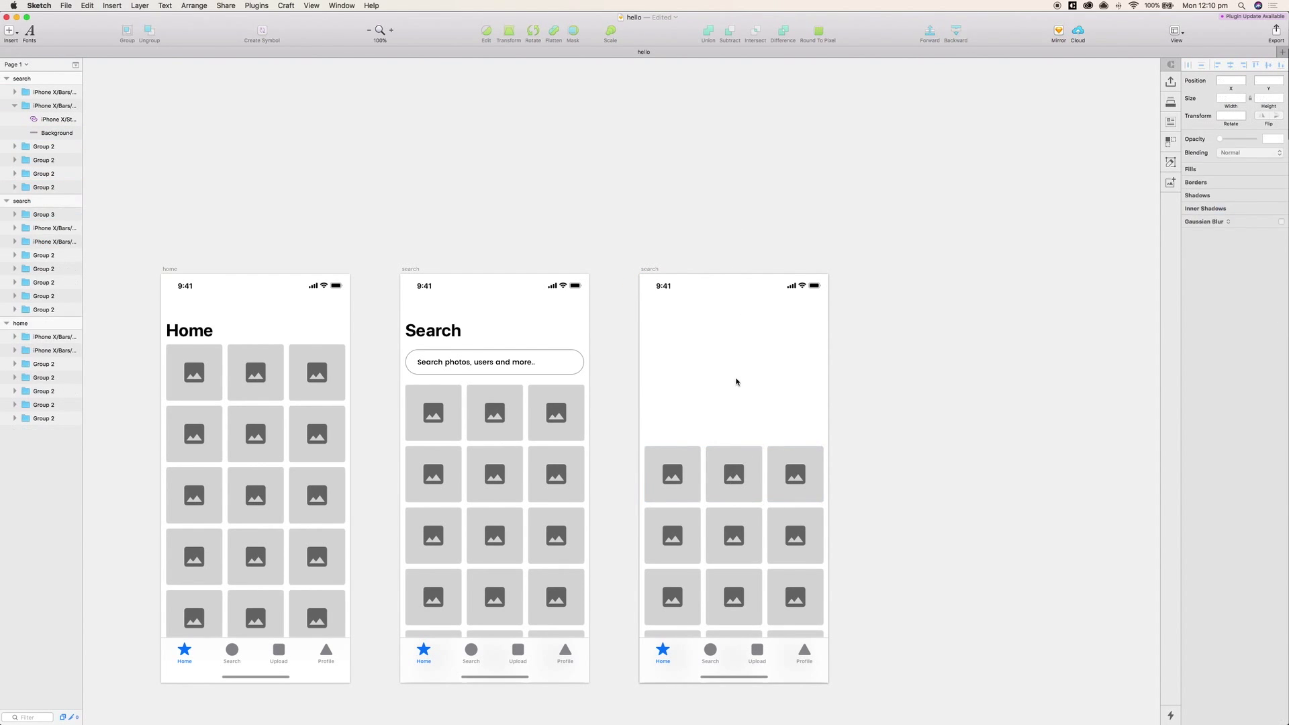
key("super+v")
key("shift+Up")
key("shift+Up")
key("shift+Up")
key("shift+Up")
key("shift+Up")
key("shift+Up")
key("shift+Up")
key("shift+Up")
key("shift+Up")
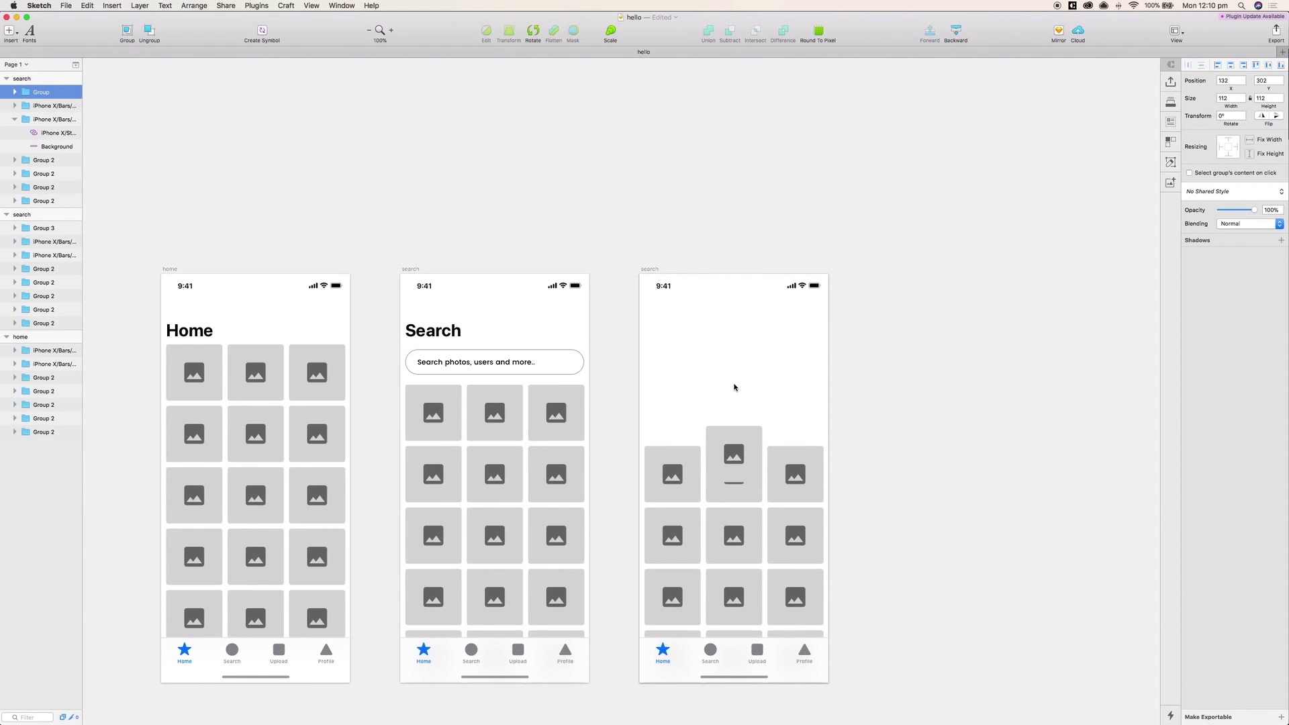
left_click_drag(726, 418, 667, 300)
- Widen the tile's grey rectangle to a full-width 376×273 banner
key("super+equal")
scroll(859, 347, "right", 8)
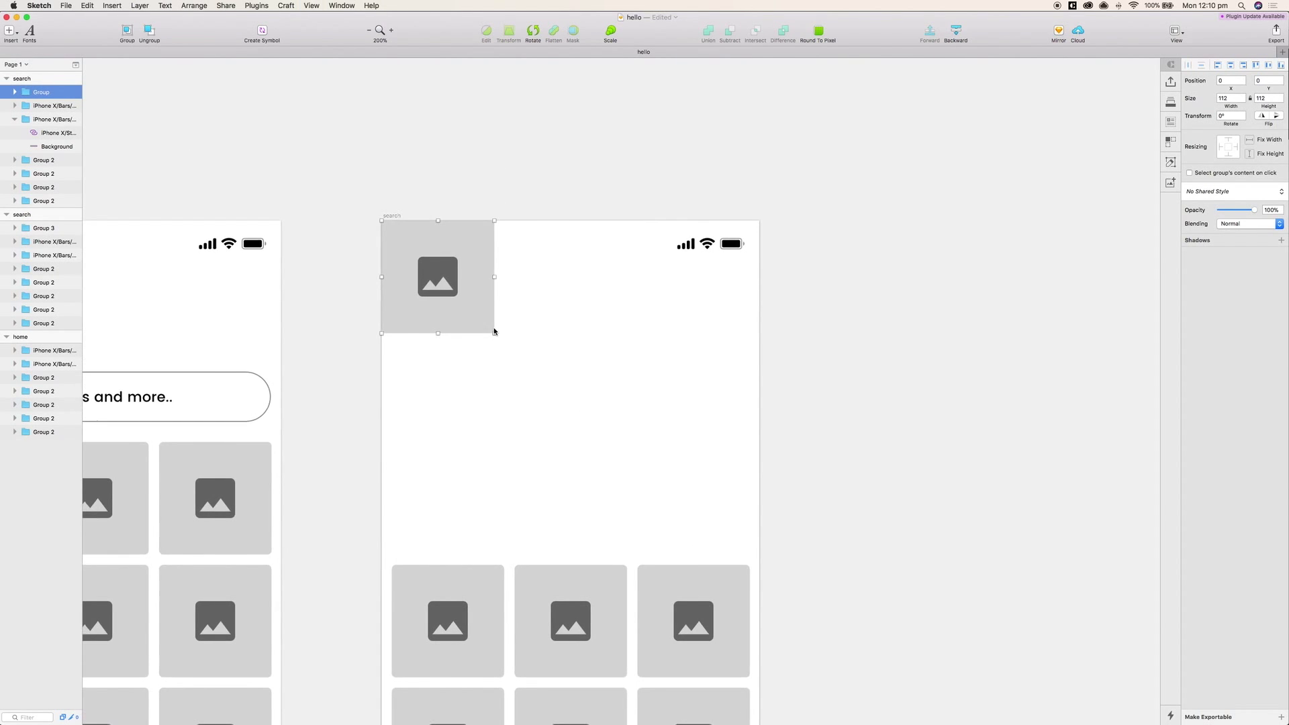
double_click(446, 321)
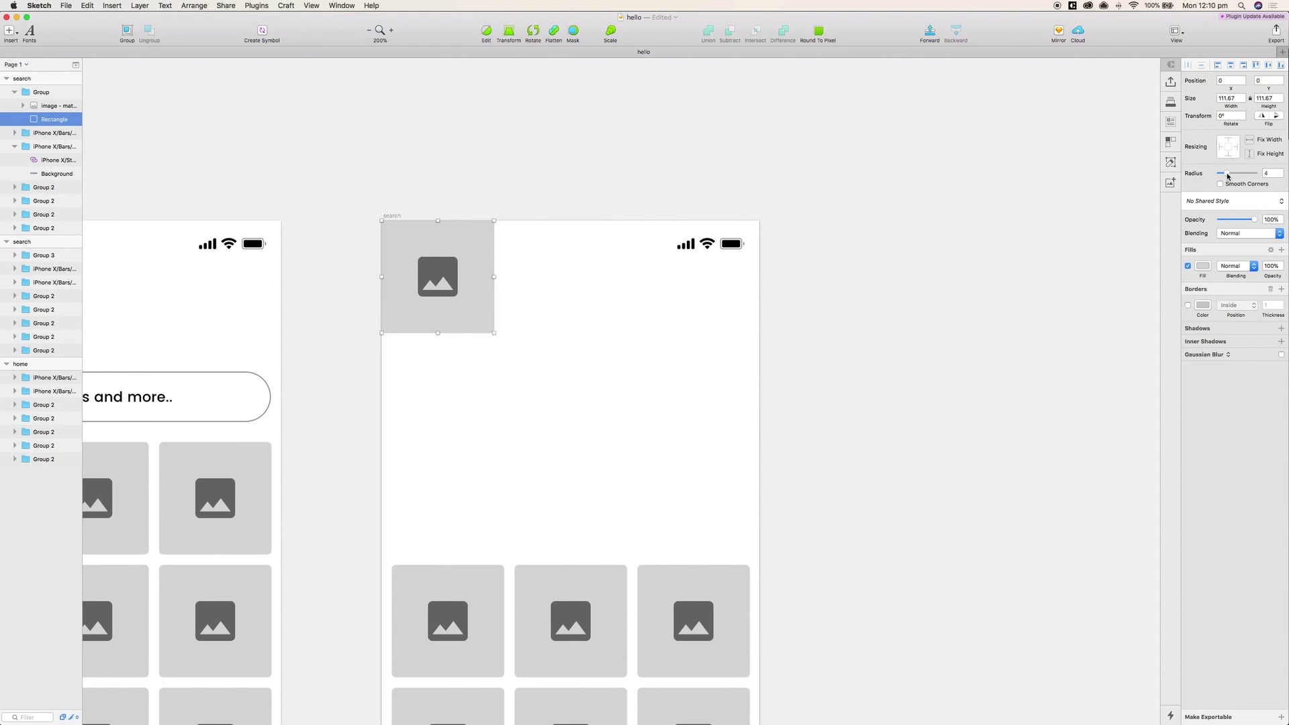
left_click_drag(492, 333, 802, 488)
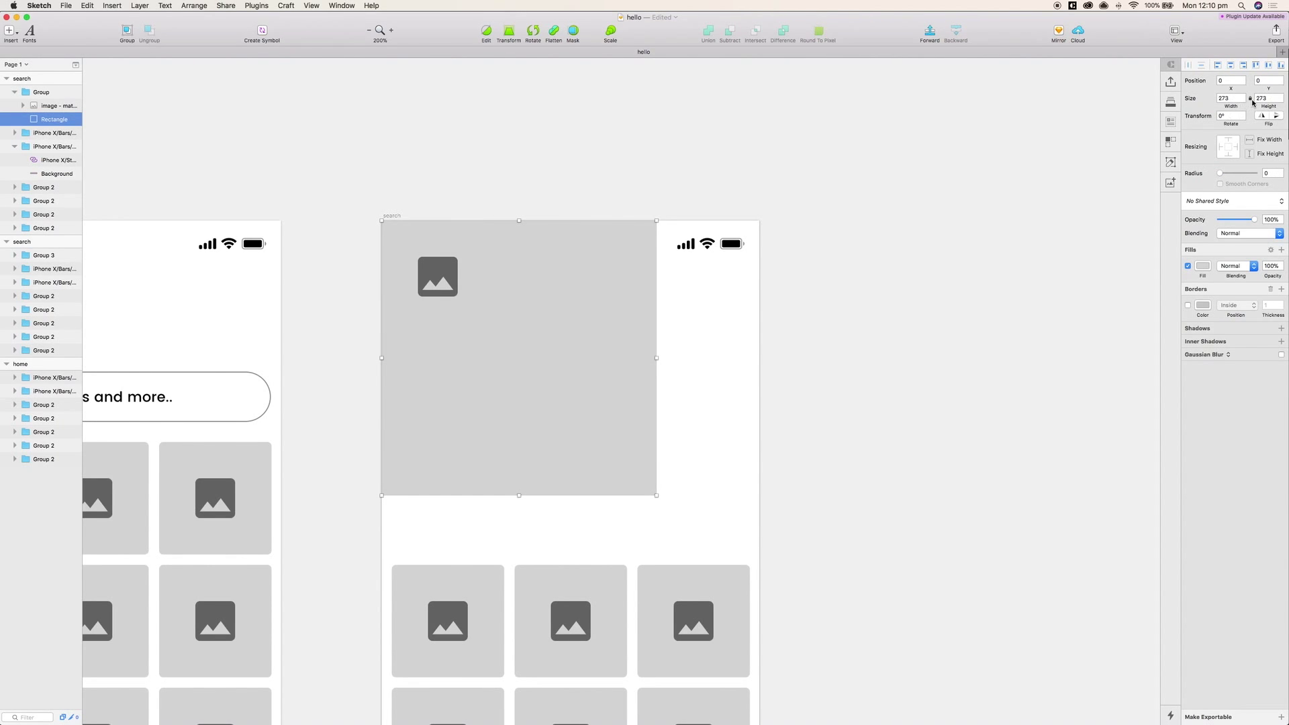
left_click_drag(654, 360, 758, 362)
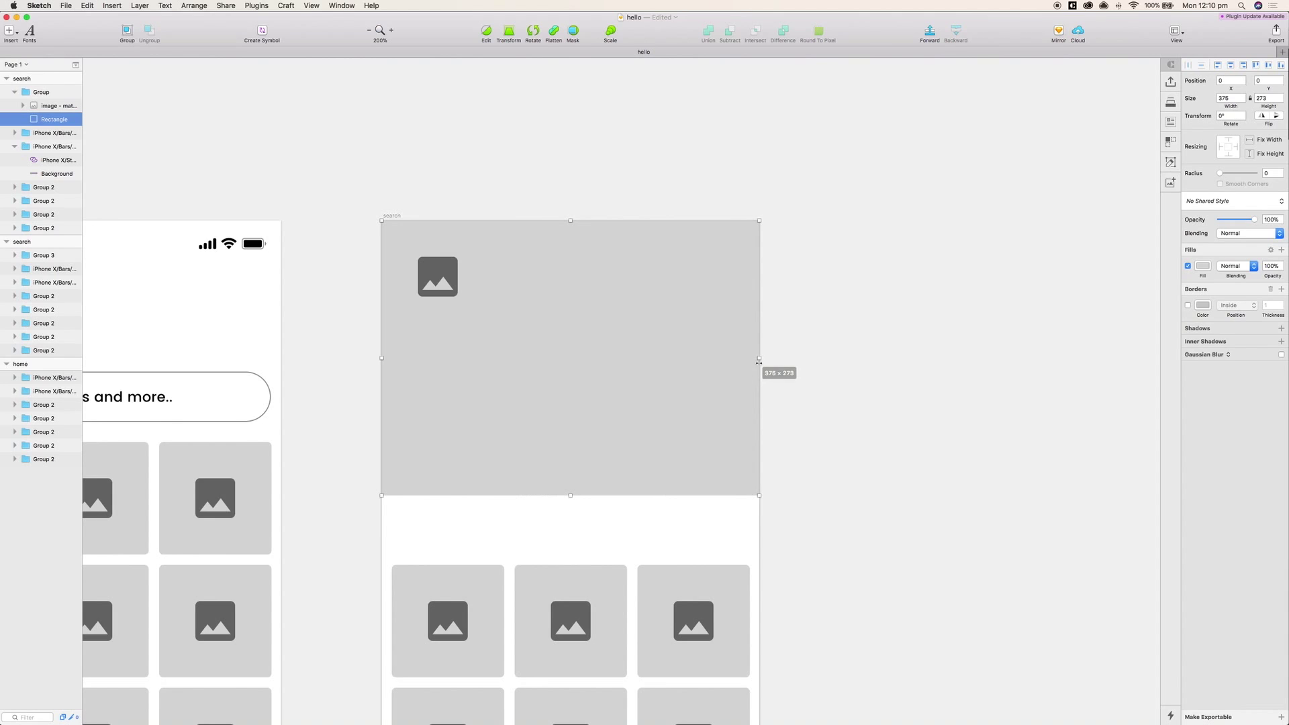
- Centre the image icon horizontally and vertically on the grey banner
left_click(437, 277)
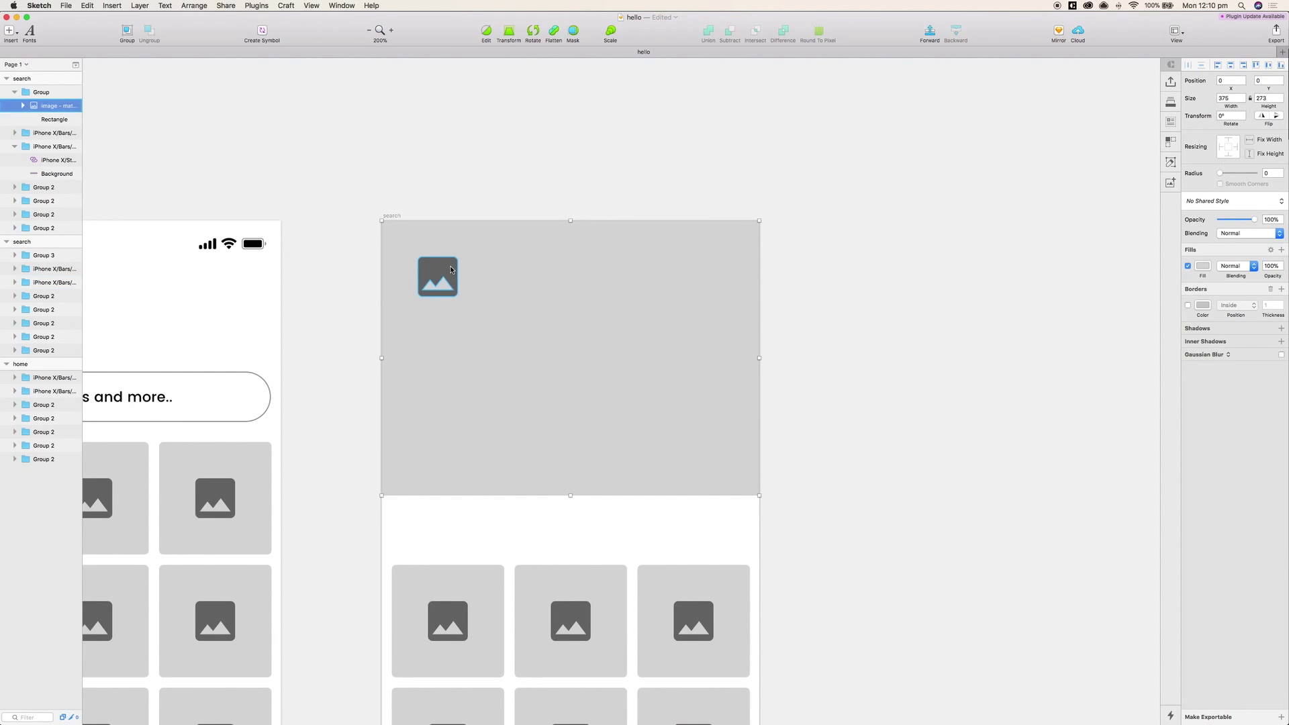
left_click(569, 371, "shift")
left_click(192, 6)
mouse_move(201, 93)
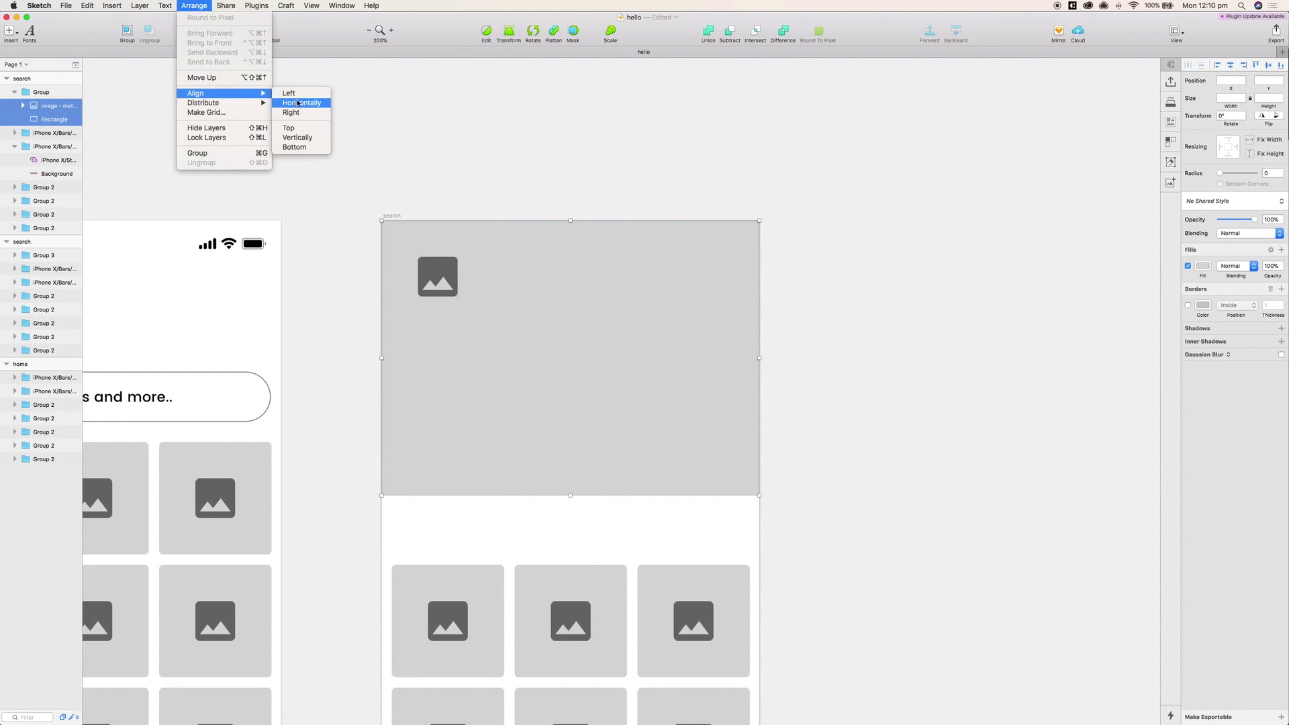
left_click(301, 103)
left_click(194, 6)
left_click(314, 141)
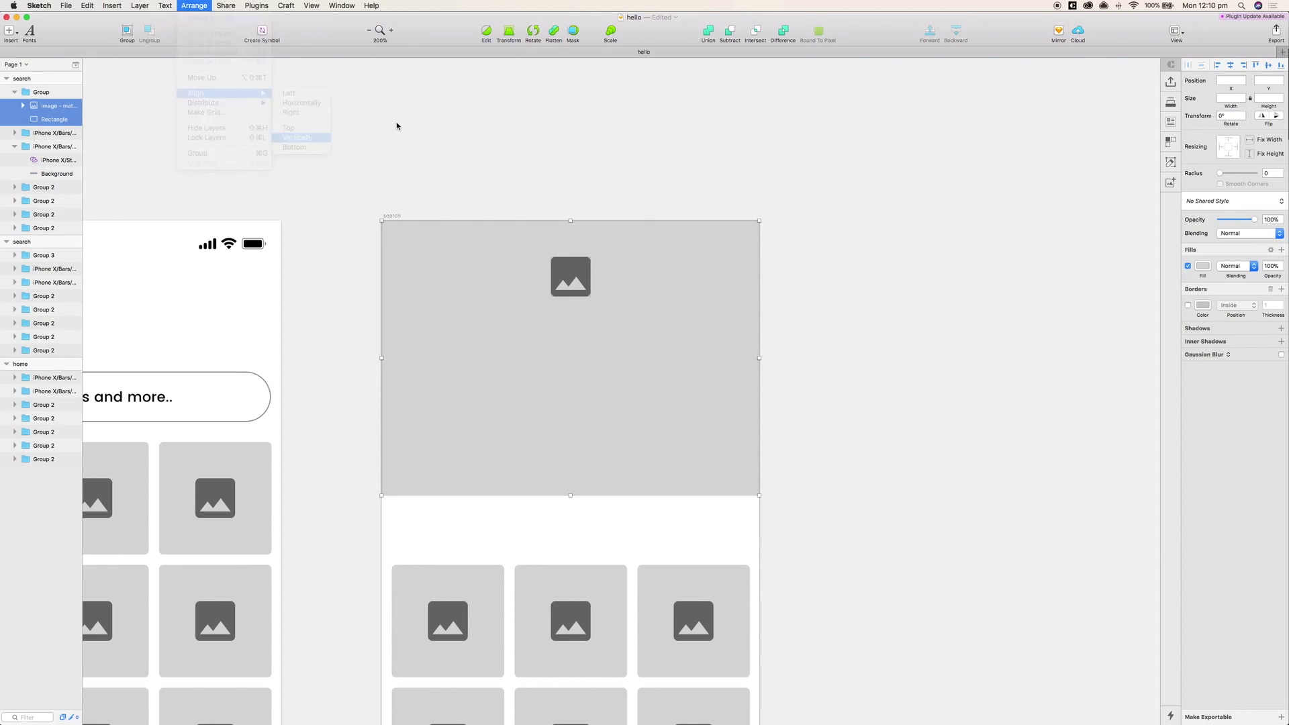
left_click(389, 123)
- Move the iPhone bars layers above the image and detach the status bar from its symbol
left_click(44, 124)
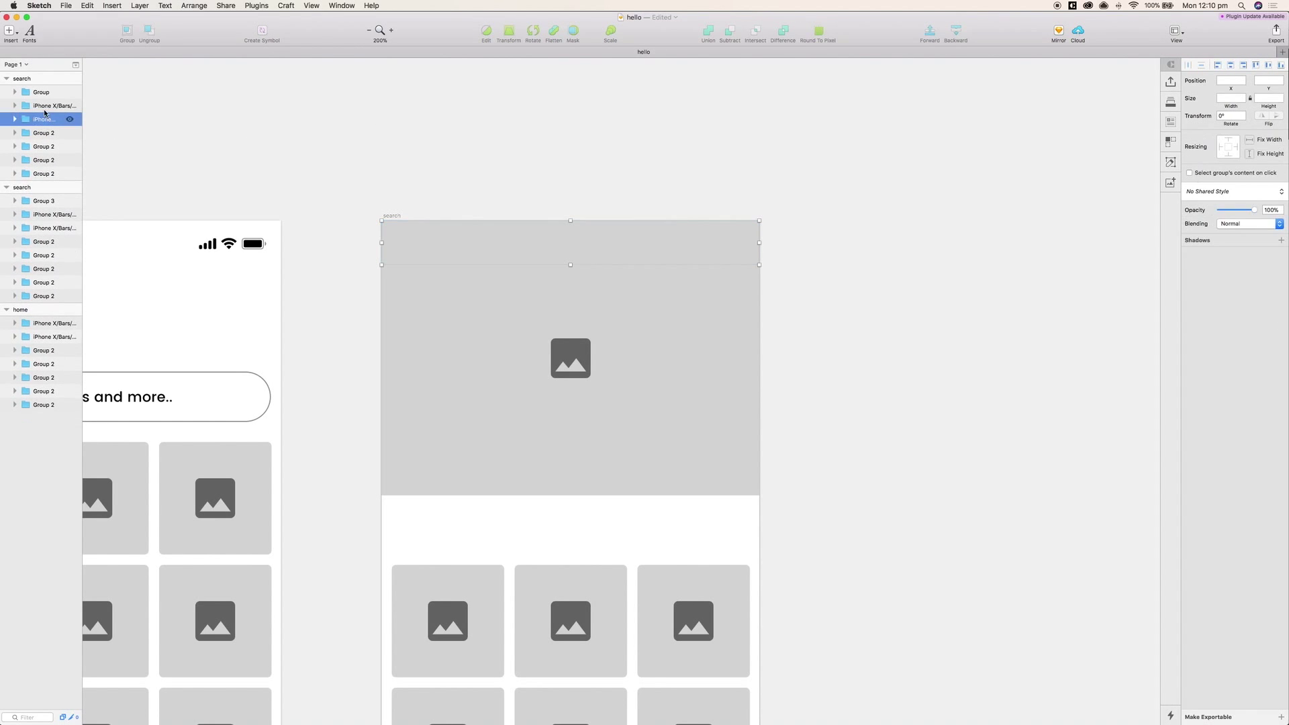
left_click(50, 105, "shift")
left_click_drag(48, 107, 48, 88)
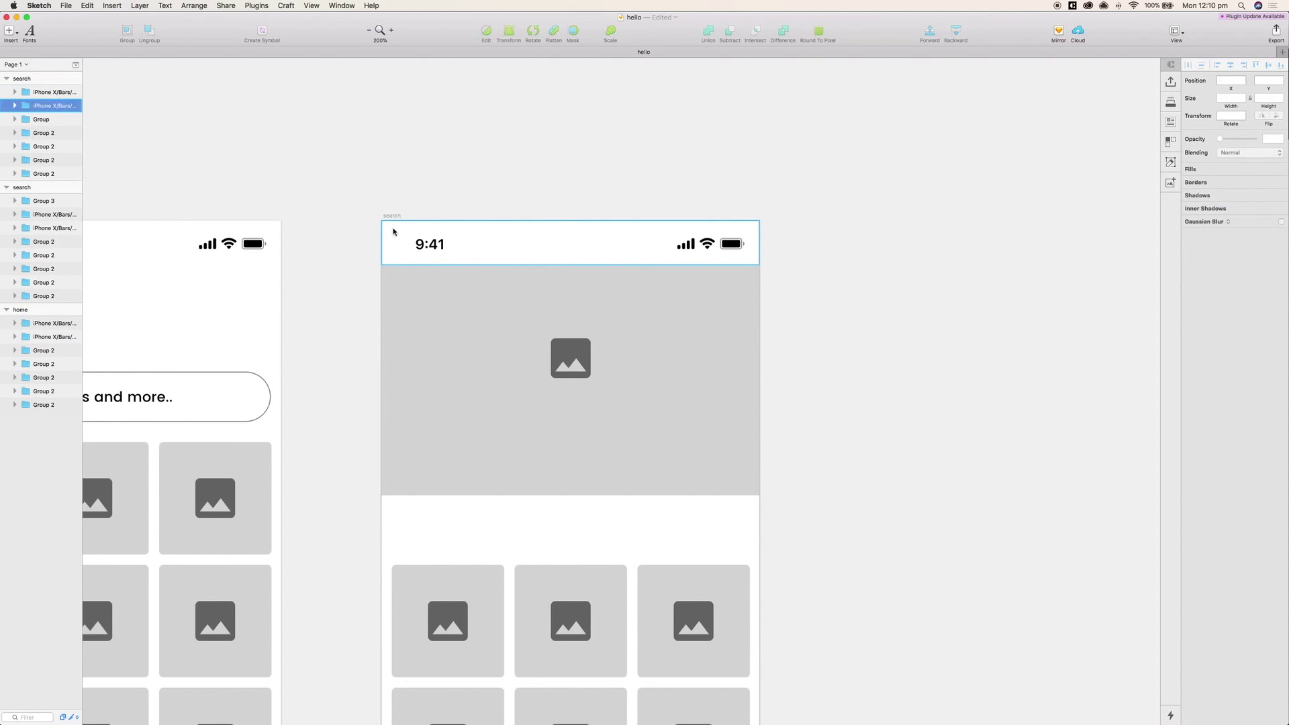
double_click(394, 234)
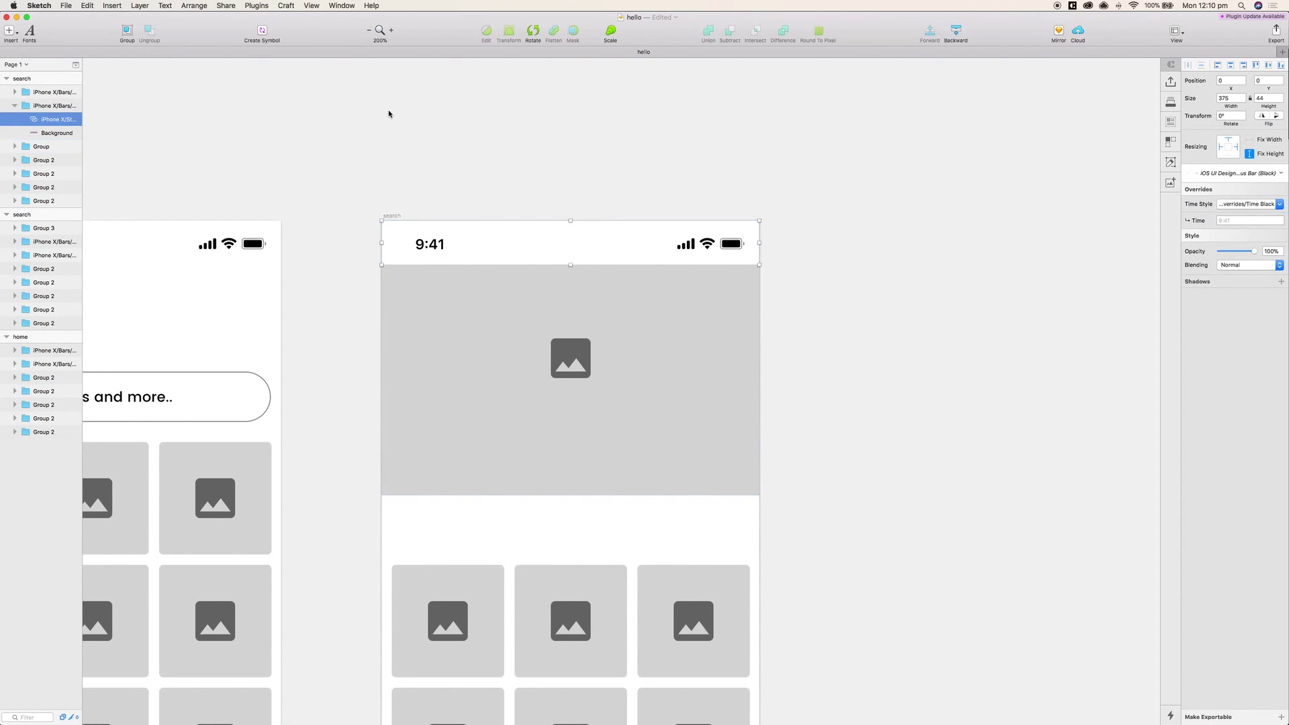
double_click(394, 236)
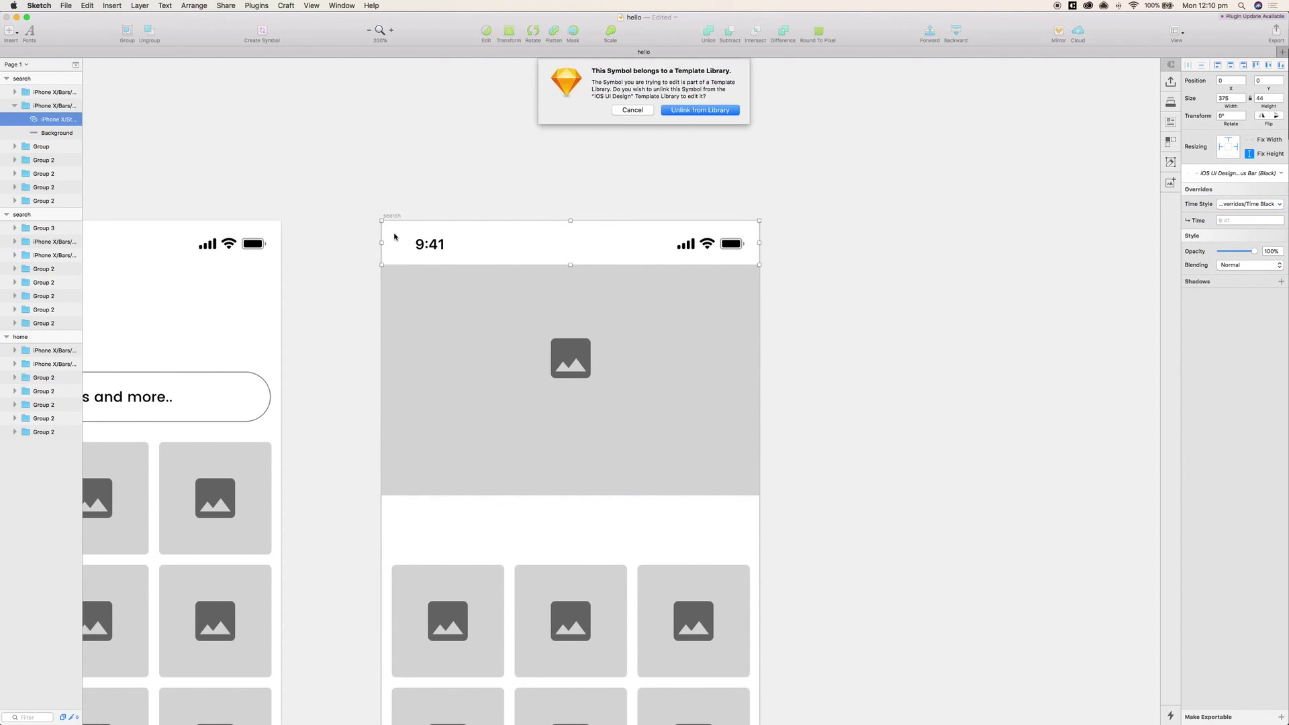
left_click(651, 107)
right_click(596, 234)
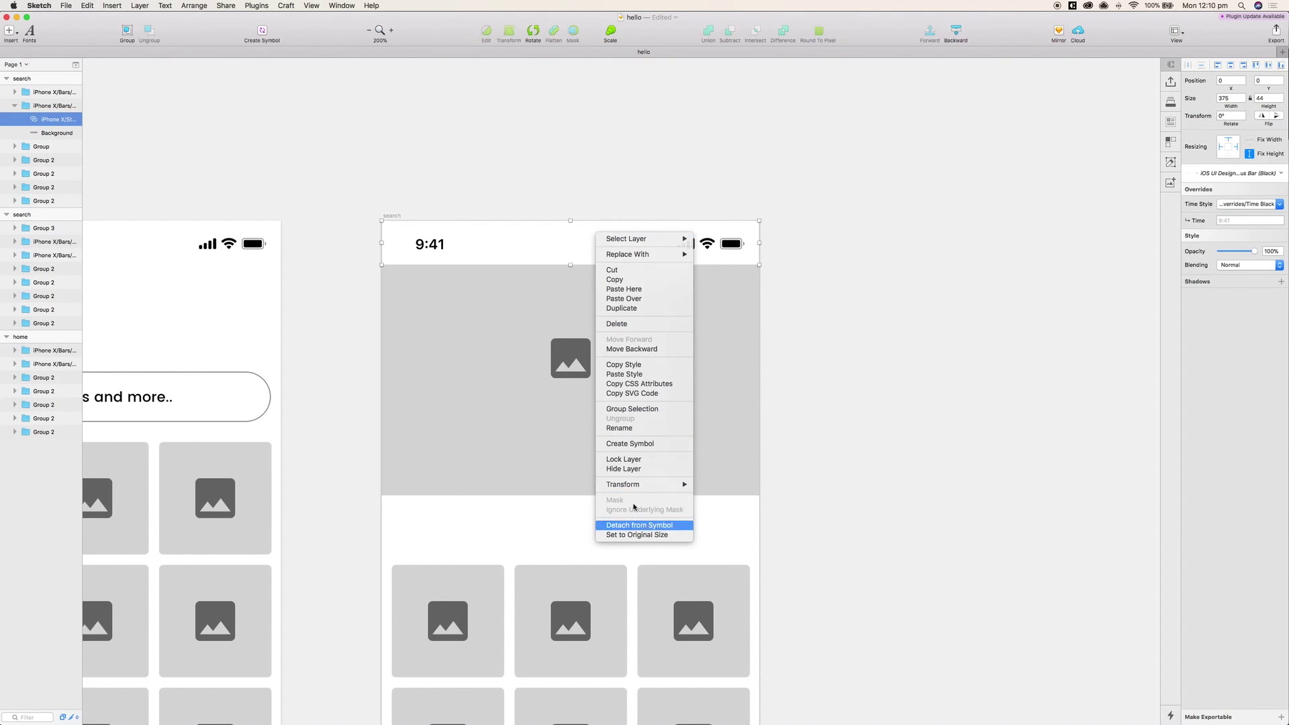
left_click(639, 524)
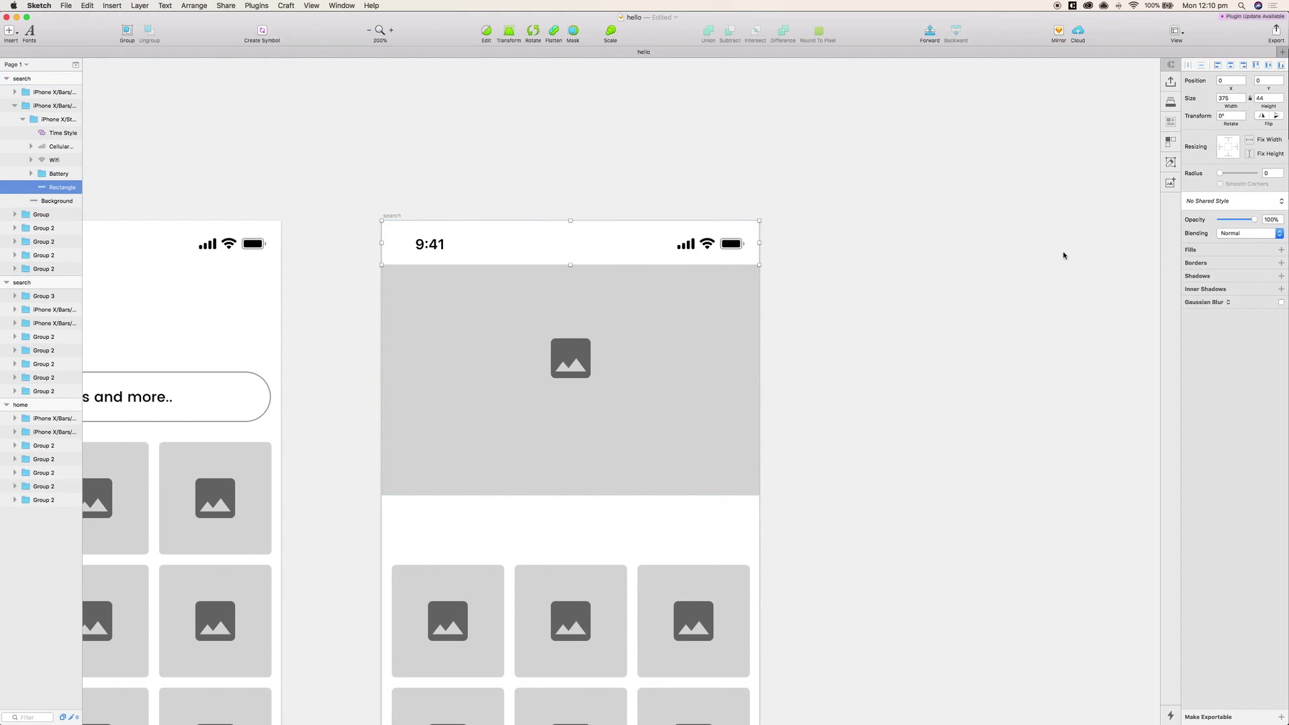
- Fill the status bar background with the banner's grey sampled by eyedropper
key("ctrl+c")
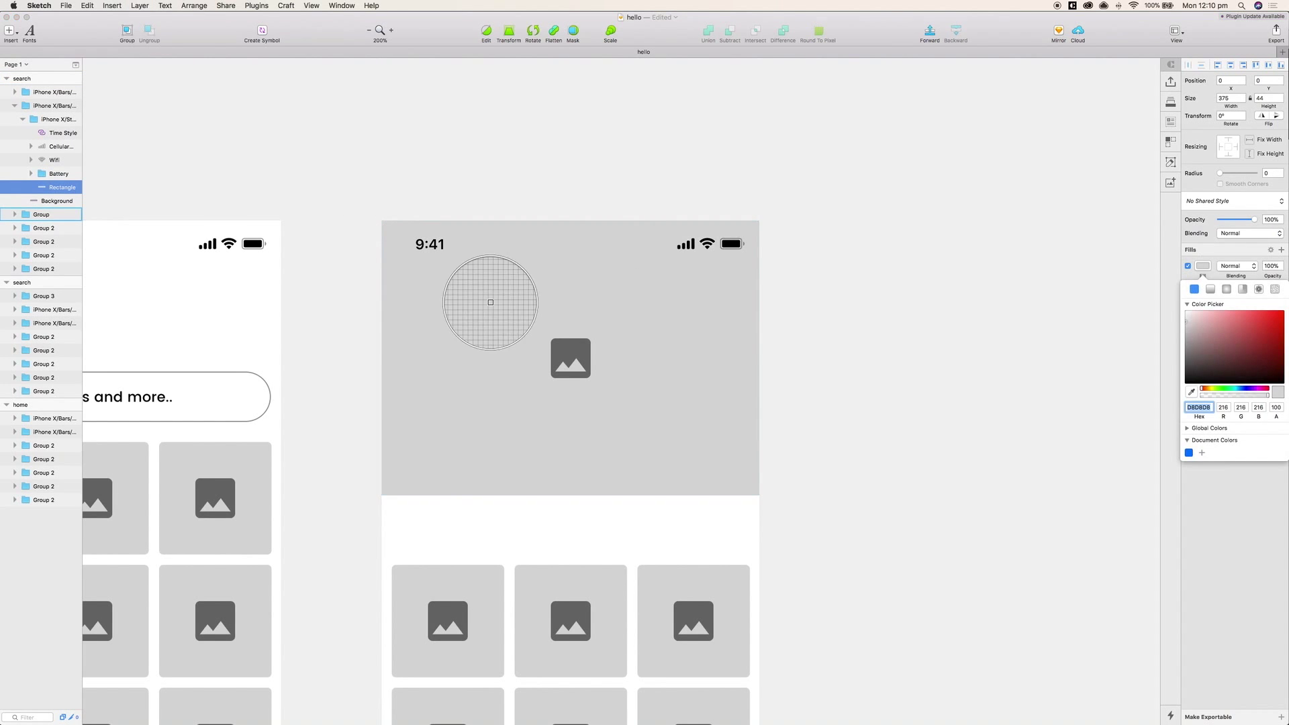
left_click(483, 299)
key("Escape")
key("super+0")
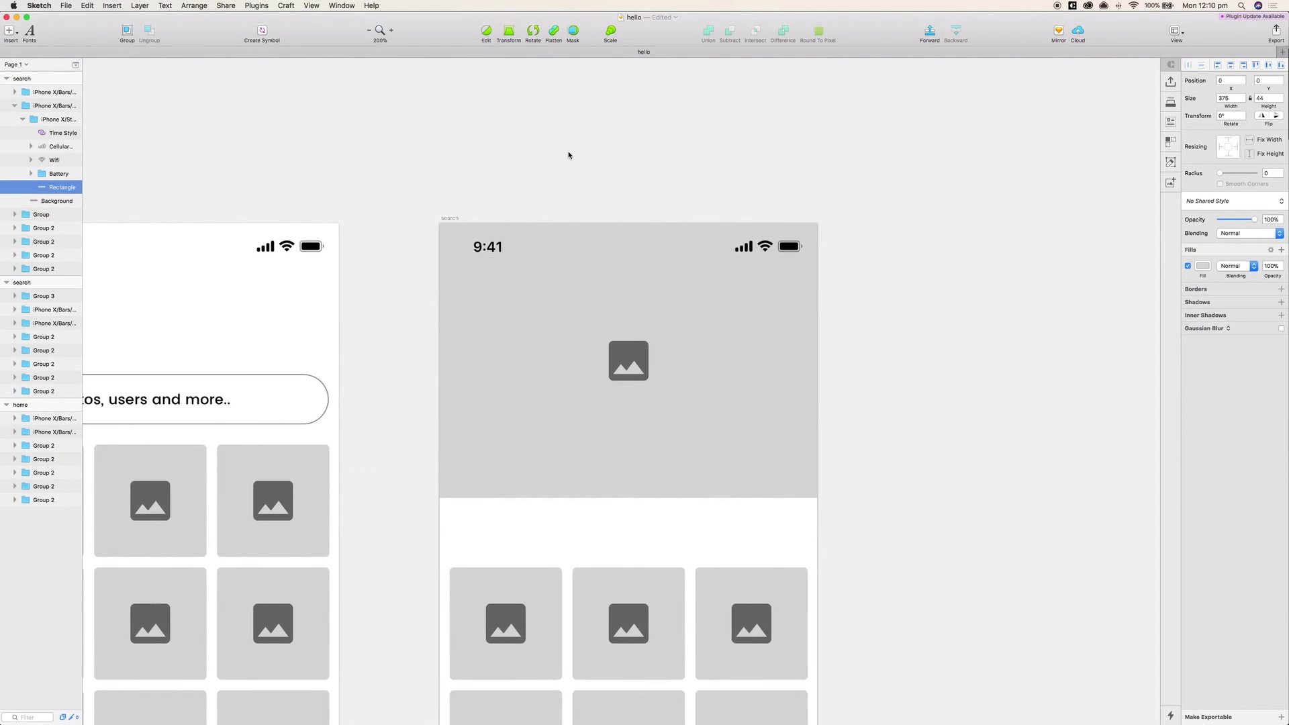
left_click(648, 230)
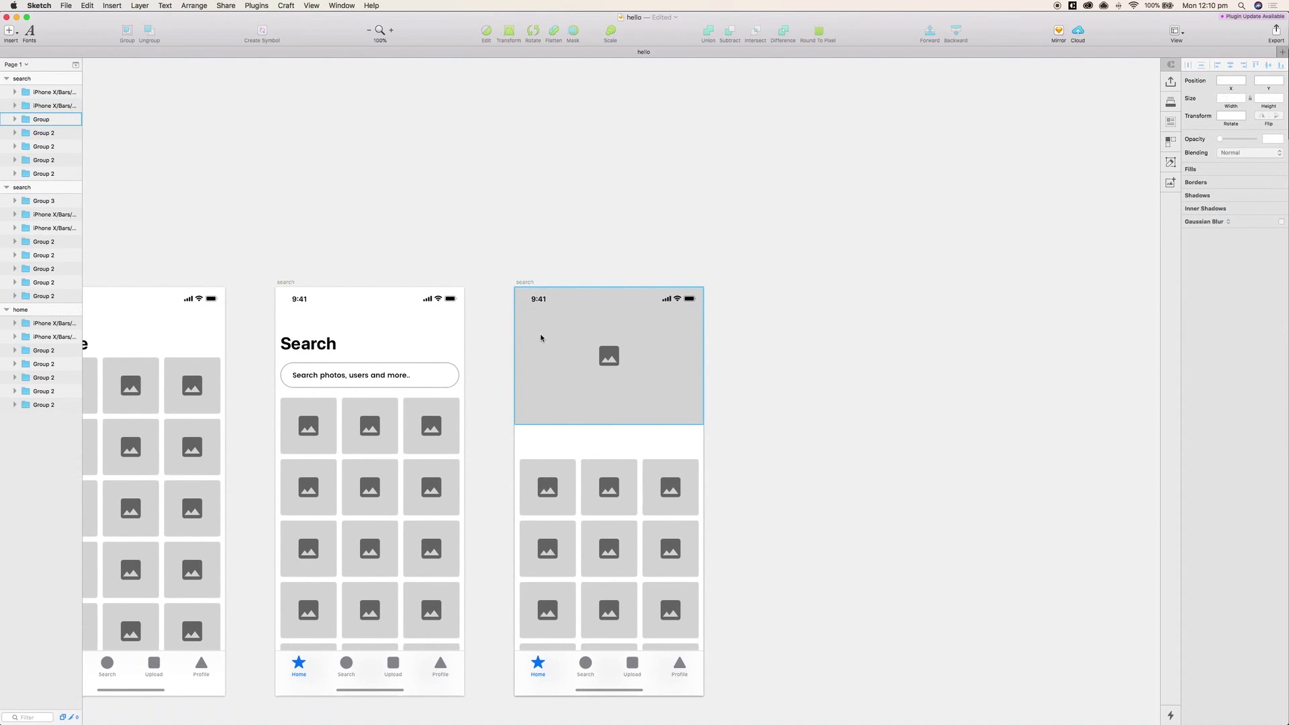
- Add a 'Back' text label at the top-left corner of the third screen's grey header
key("super+plus")
left_click(9, 30)
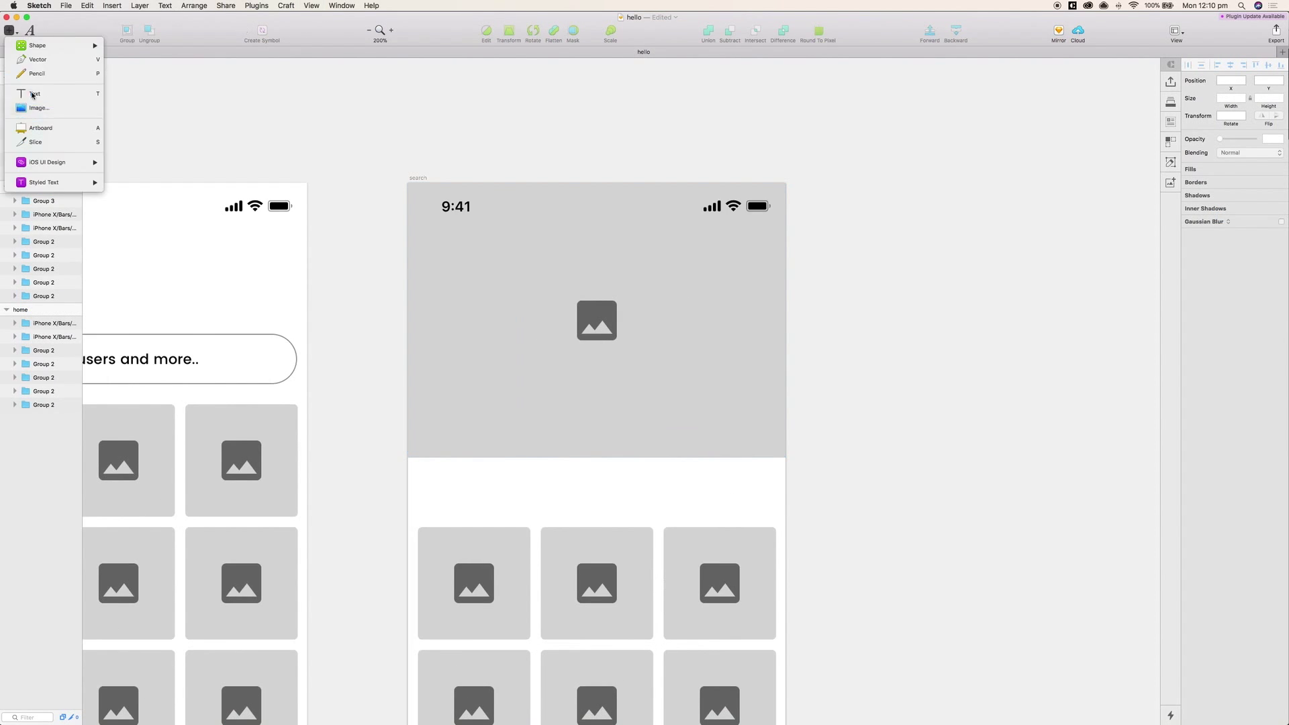
left_click(38, 94)
left_click(435, 264)
type("Back")
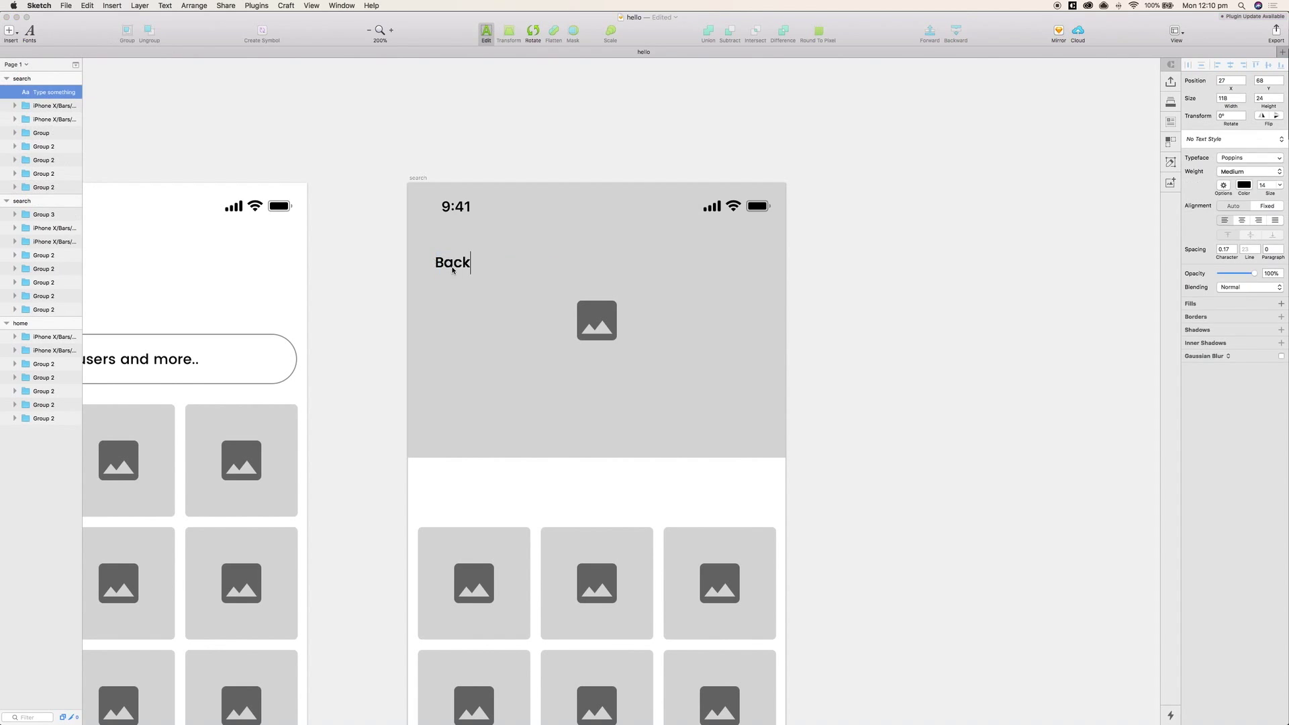
key("Escape")
left_click_drag(438, 260, 418, 242)
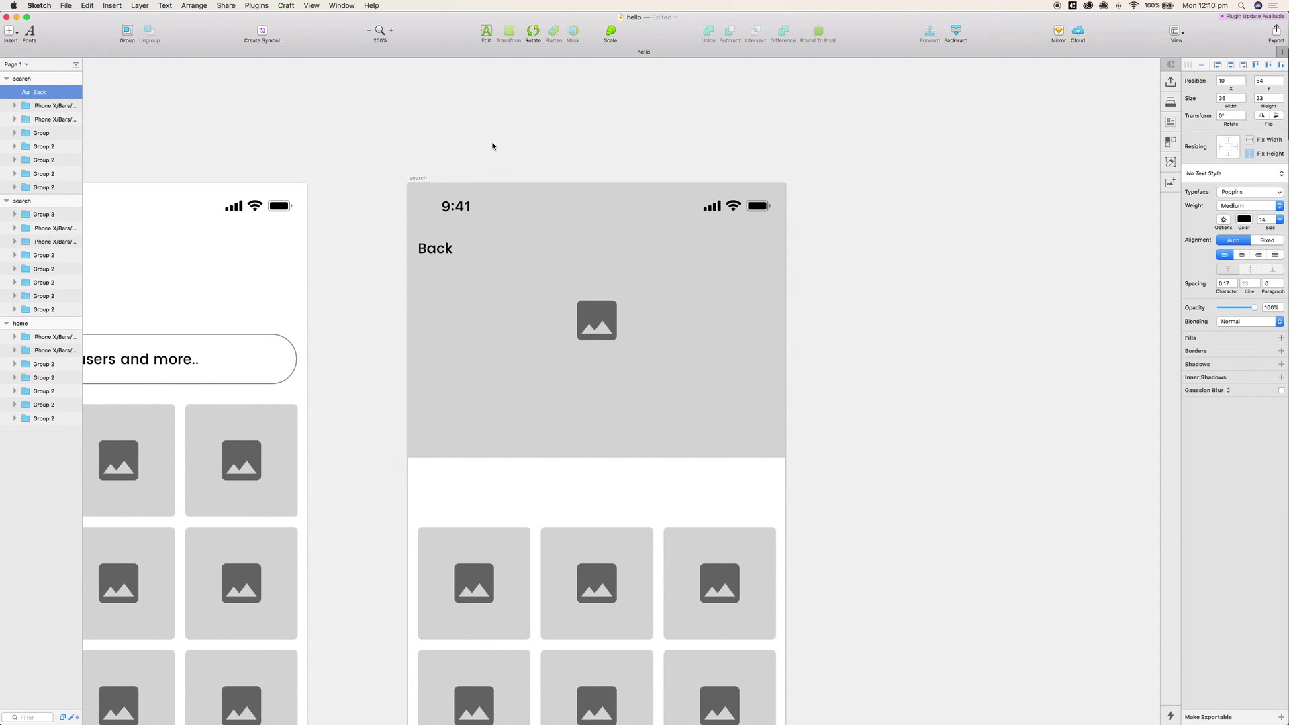
- Select the four image grid rows and move them up 40 px under the header
key("super+0")
left_click(613, 529)
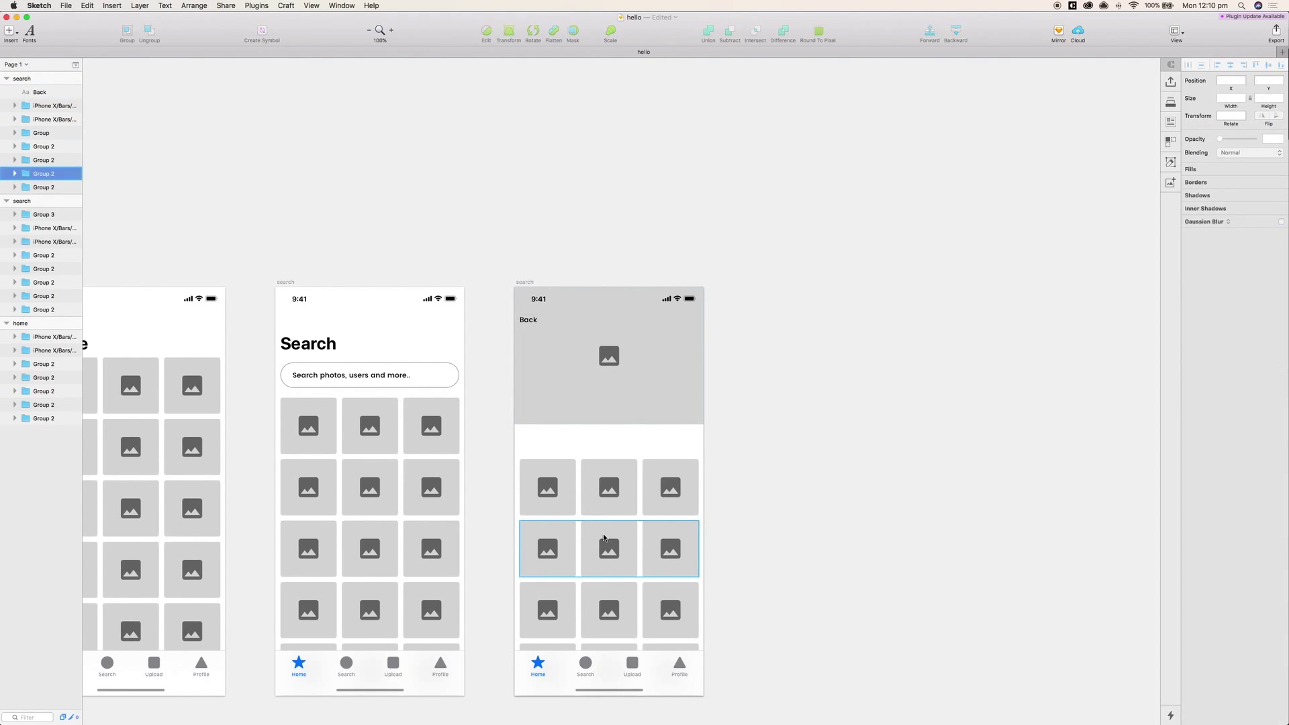
left_click(608, 494, "shift")
left_click(645, 612, "shift")
left_click(655, 655, "shift")
left_click_drag(654, 656, 663, 617)
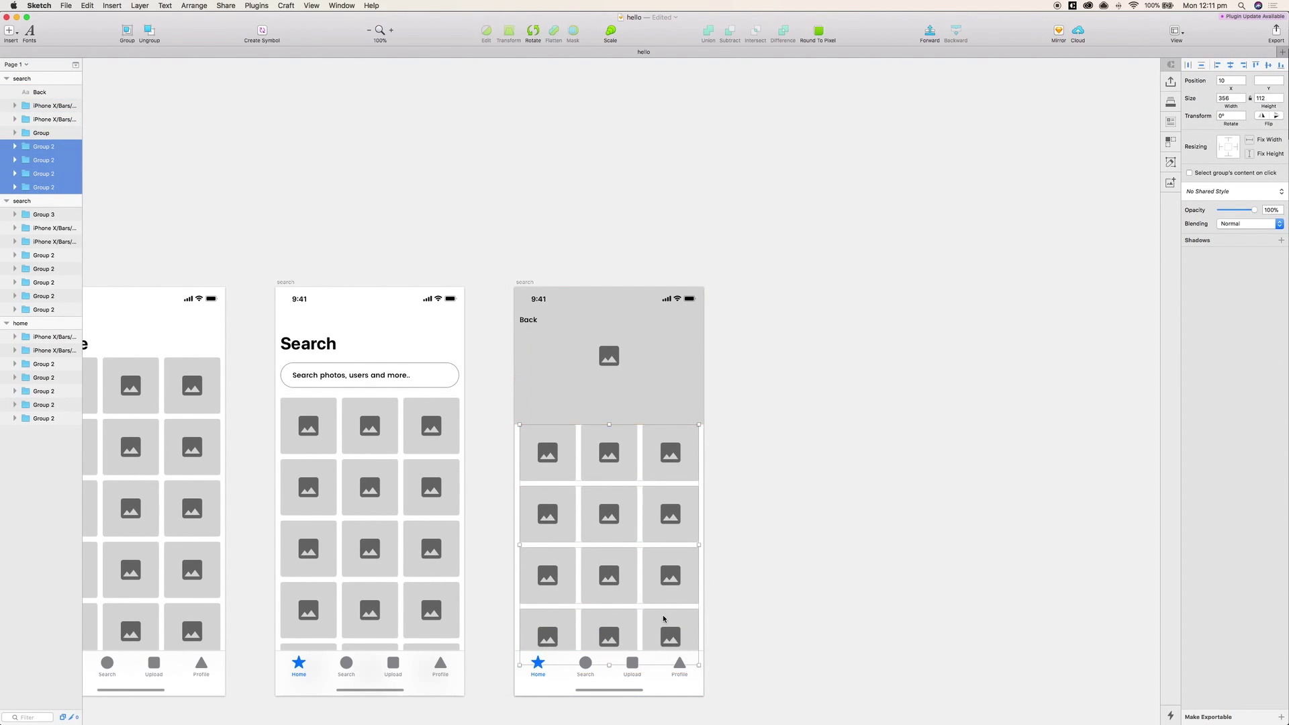
scroll(846, 598, "down", 5)
- Make the third screen's Upload tab active with the blue active icon
double_click(657, 603)
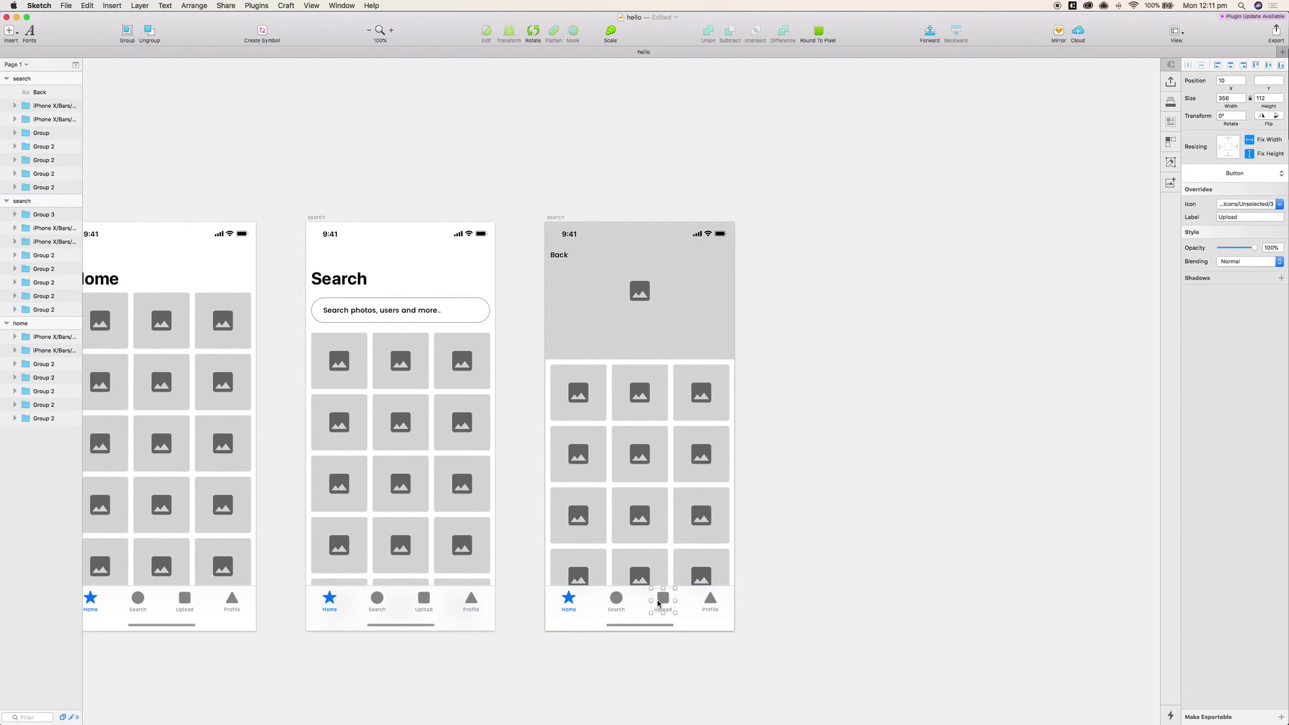
left_click(1246, 205)
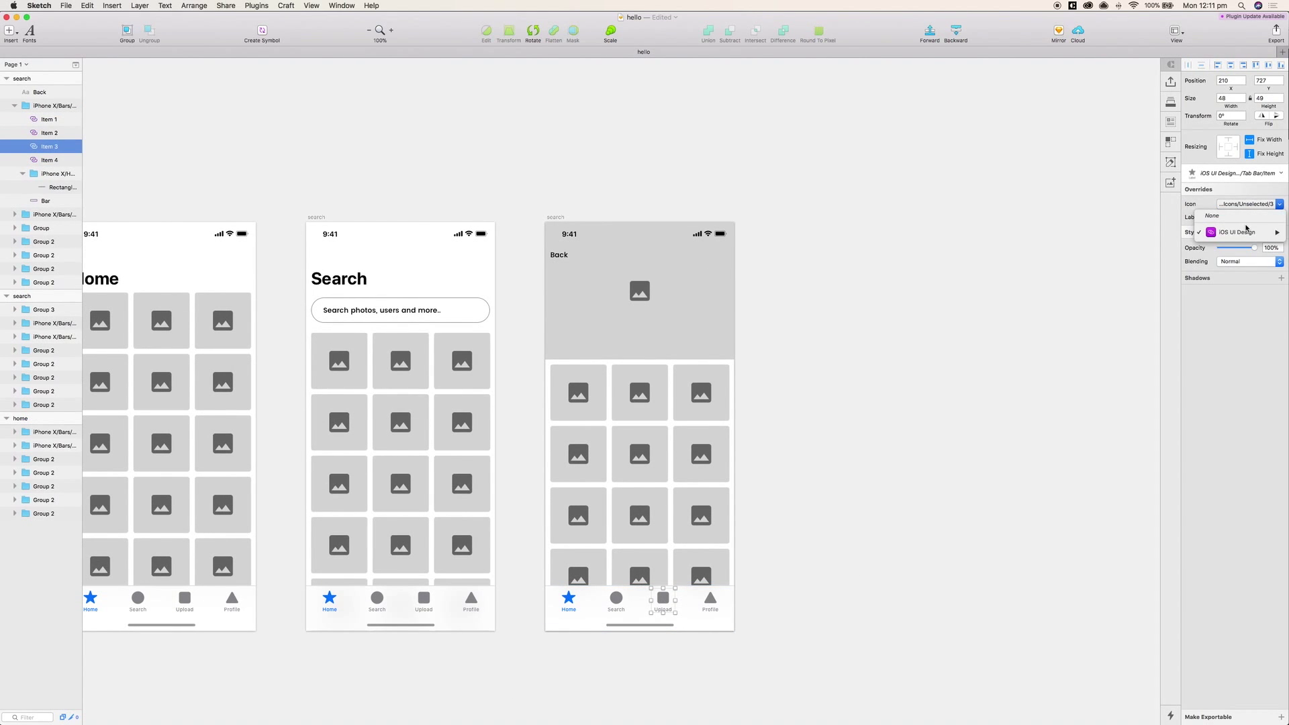
mouse_move(1246, 234)
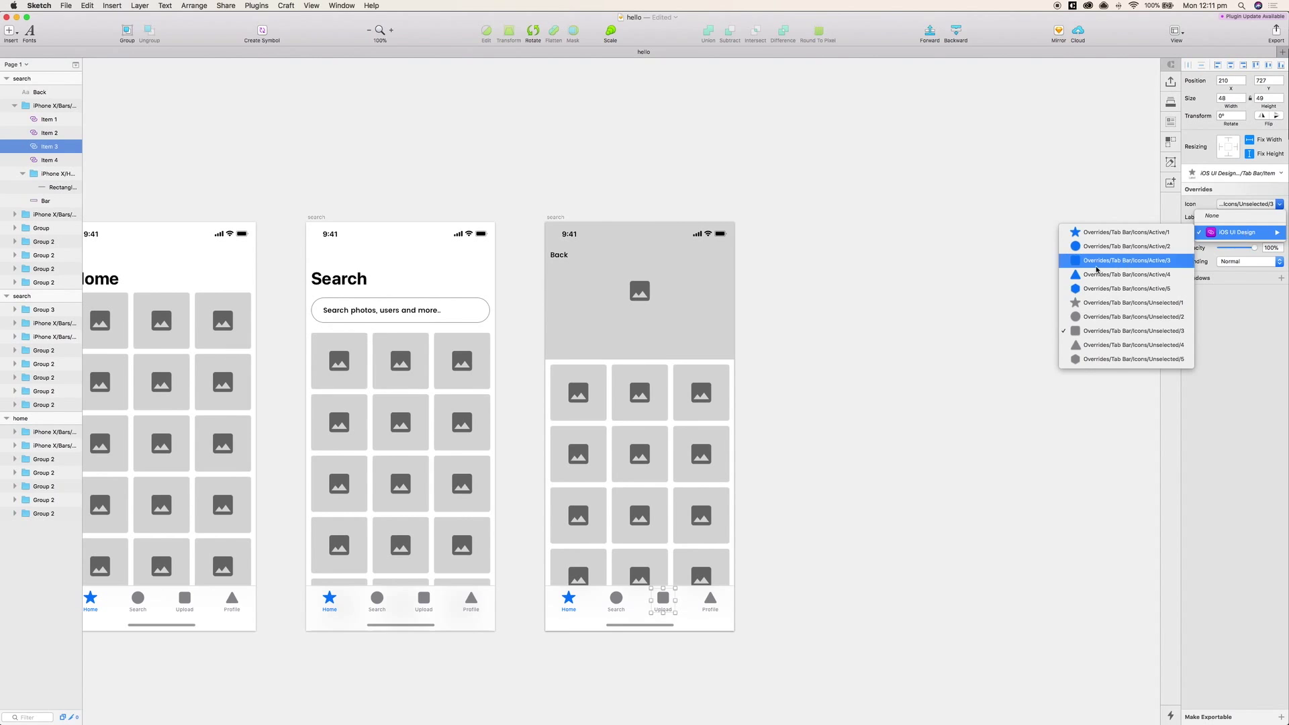
left_click(1096, 261)
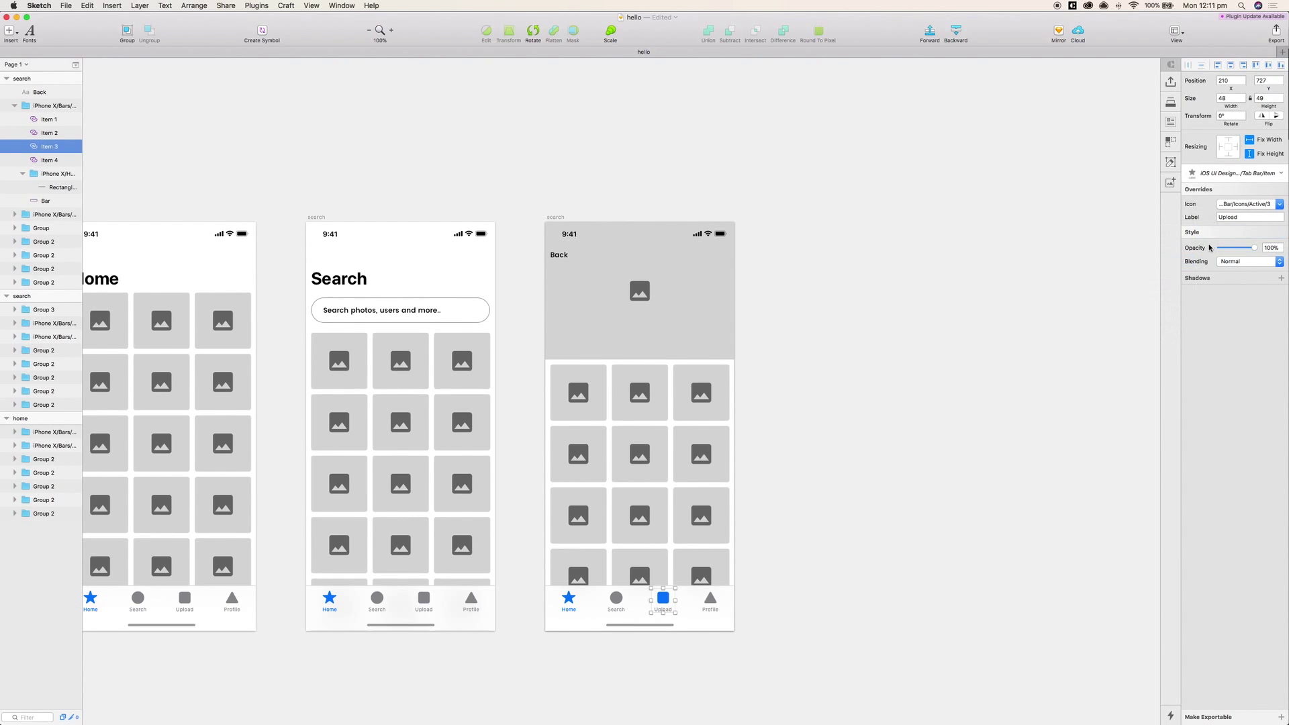
left_click(1239, 175)
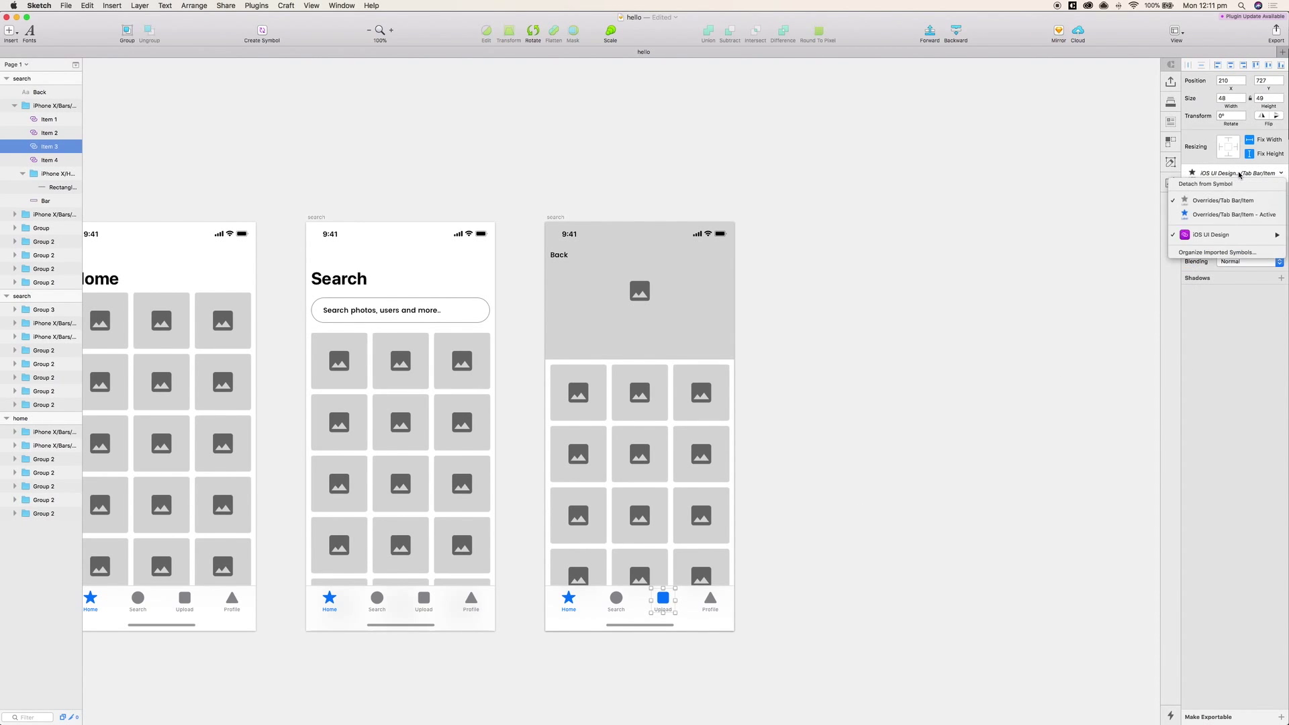
left_click(1238, 213)
- Swap the third screen's Home tab to the inactive tab symbol
left_click(568, 599)
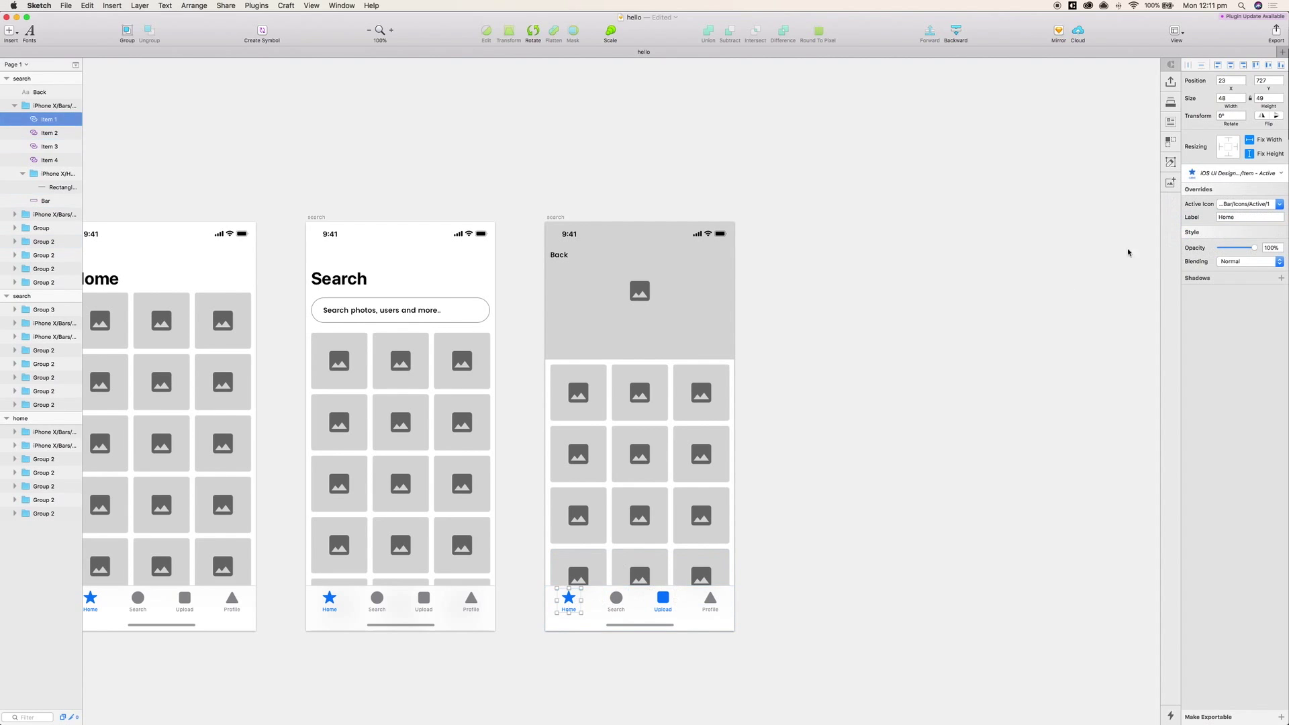
left_click(1265, 170)
left_click(757, 472)
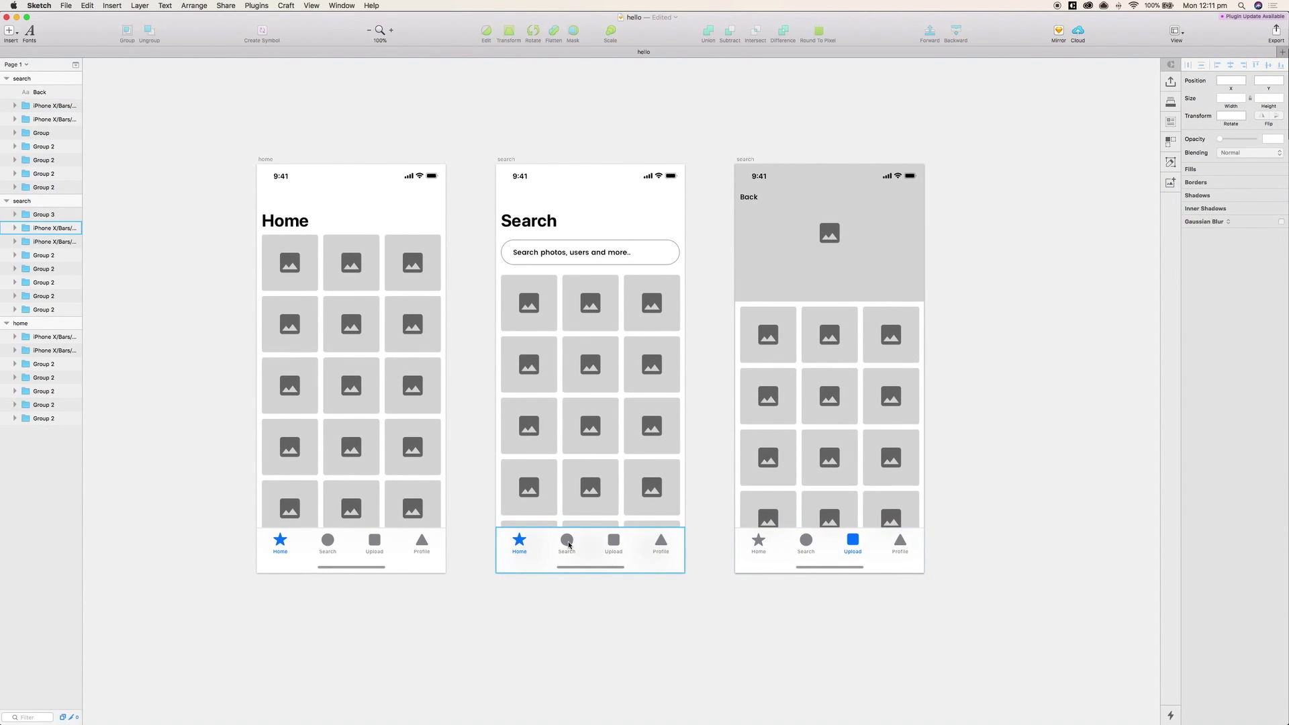
- Swap the search screen's Search tab to the active symbol with the Active/2 icon
left_click(569, 544)
left_click(1238, 172)
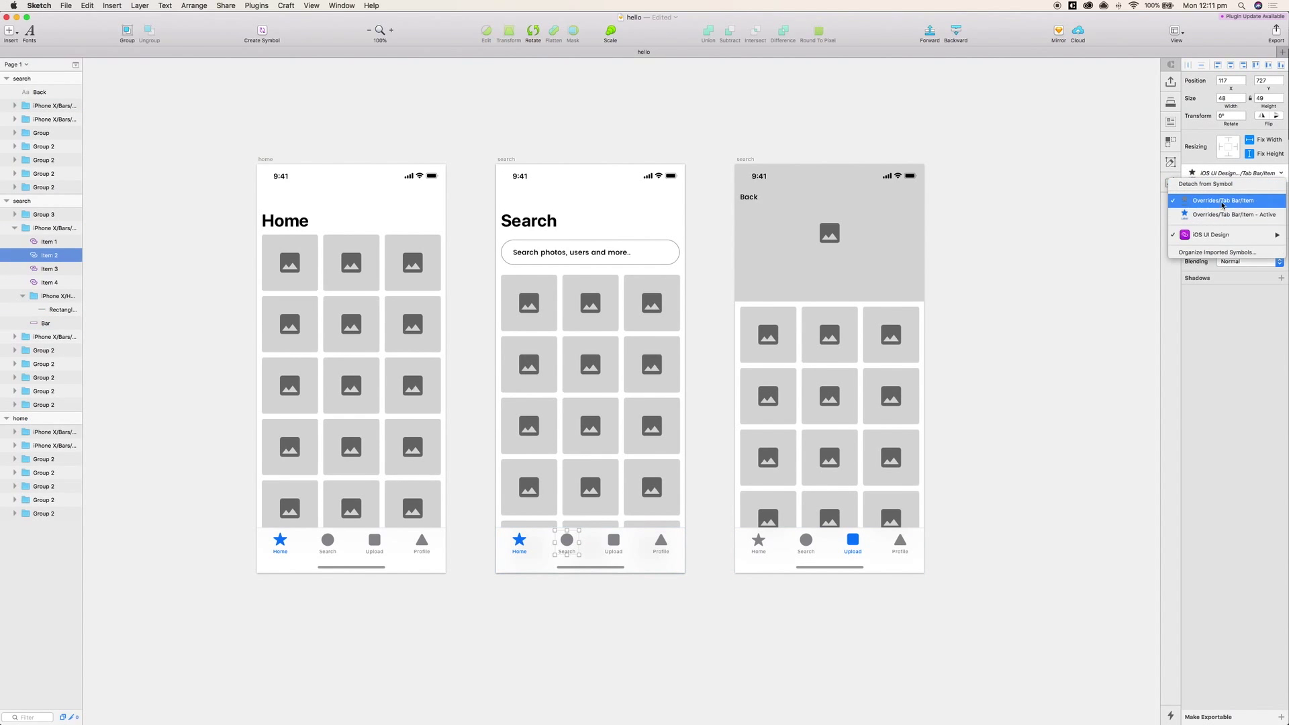
left_click(1220, 214)
left_click(1238, 172)
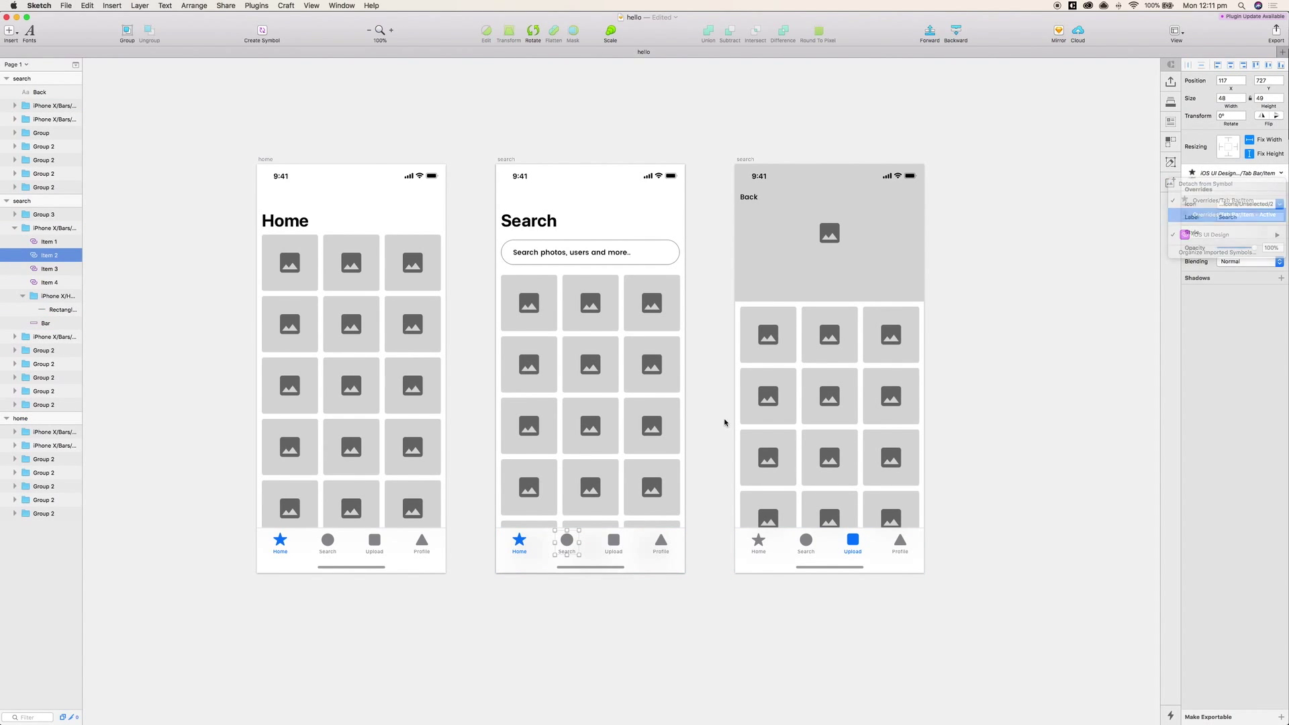
left_click(725, 423)
left_click(1247, 204)
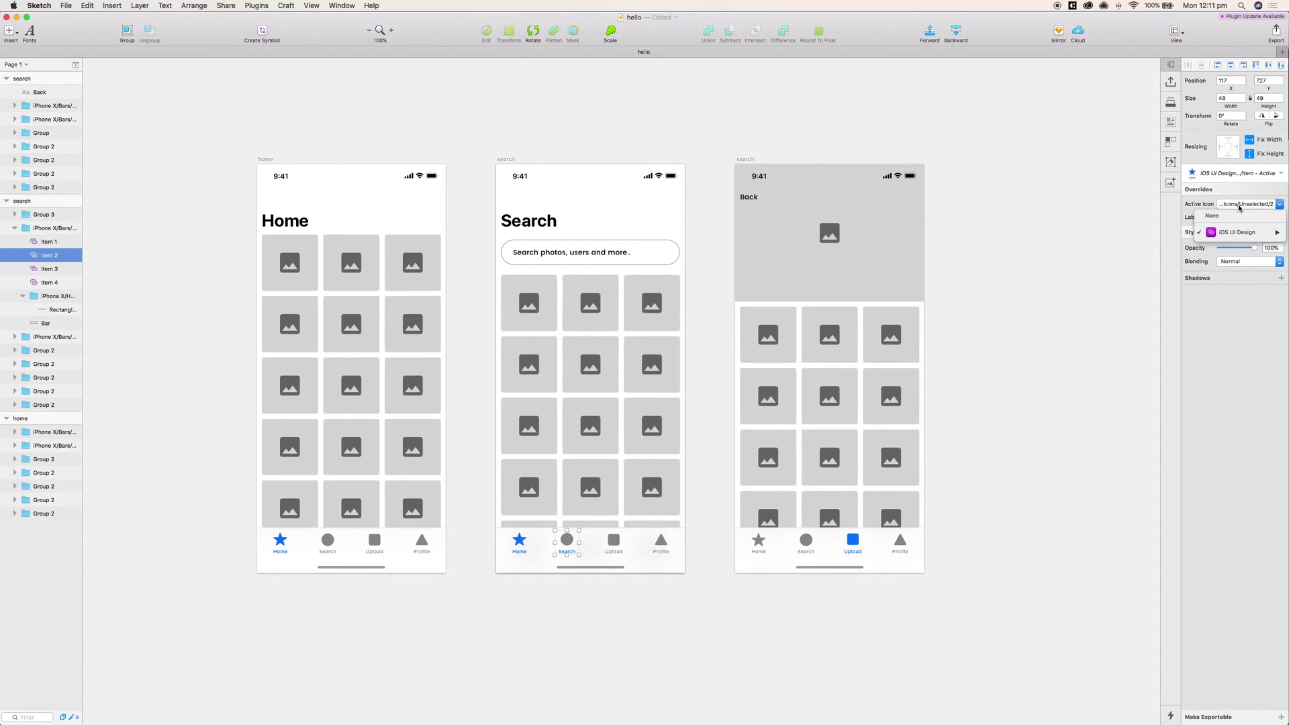
mouse_move(1196, 232)
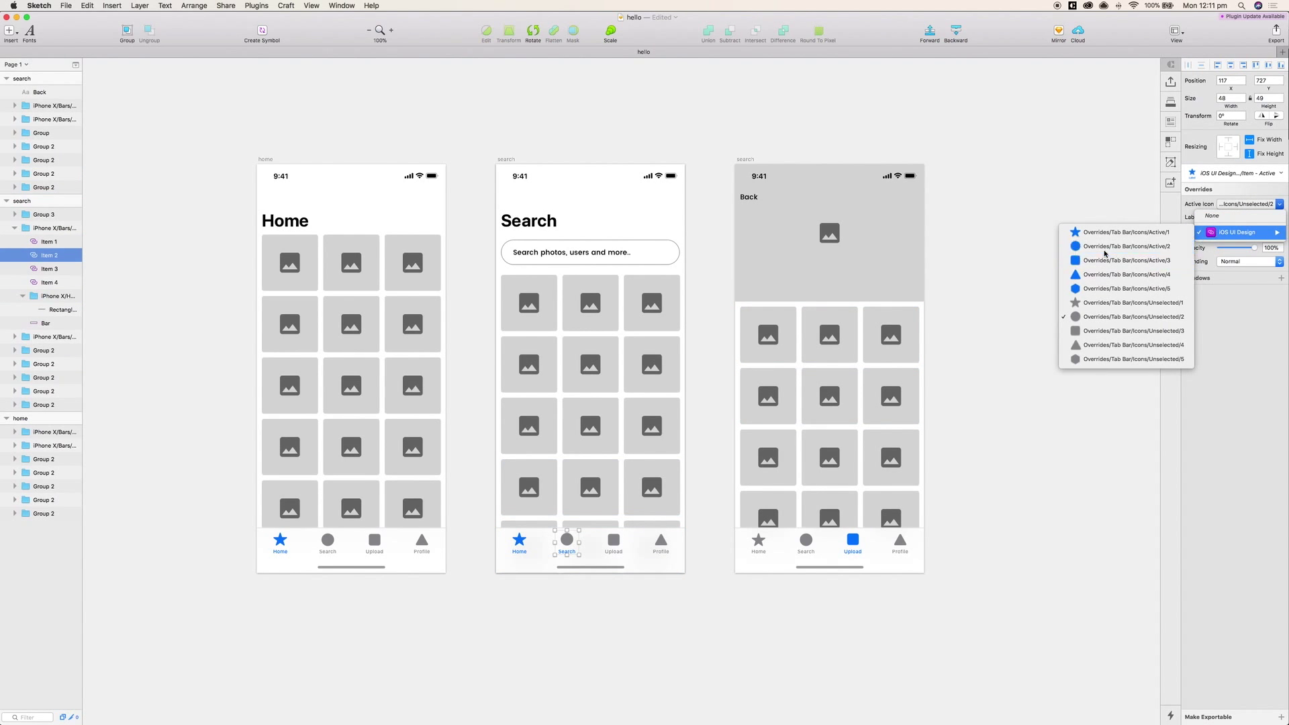
left_click(1114, 261)
- Swap the search screen's Home tab to the unselected Tab Bar/Item symbol
left_click(519, 541)
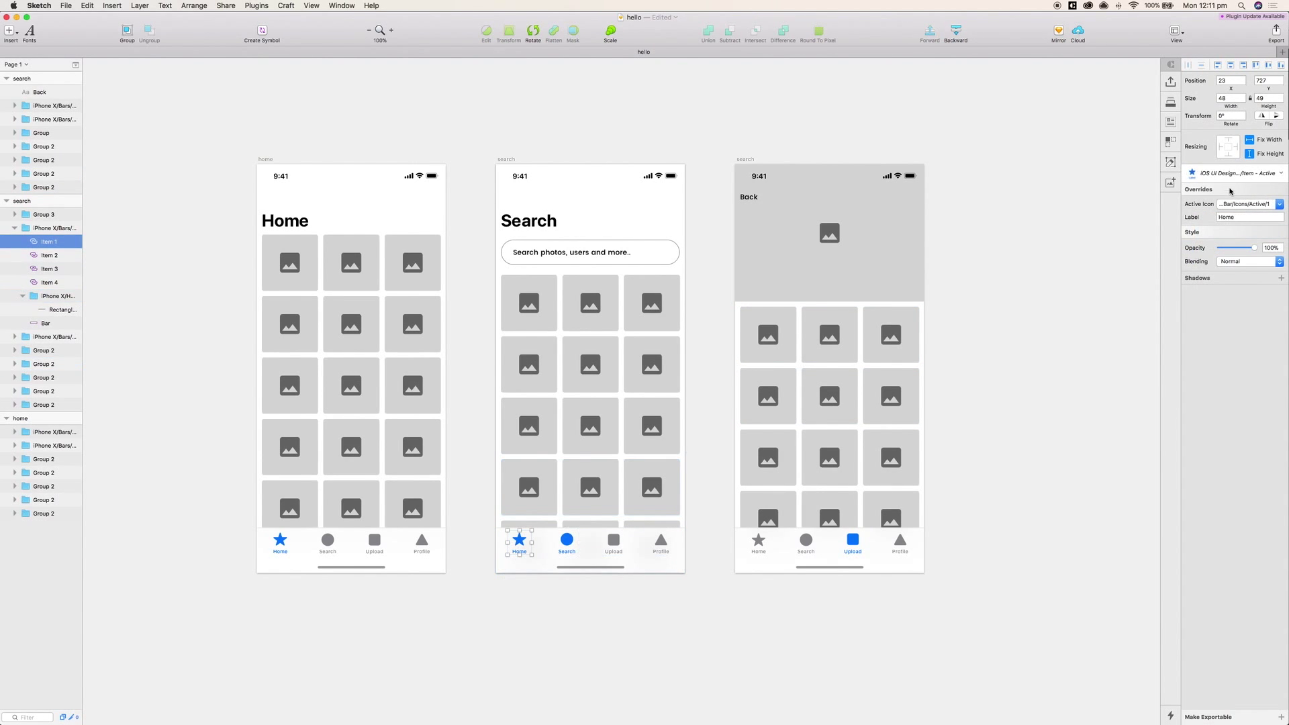
left_click(1231, 173)
left_click(1219, 216)
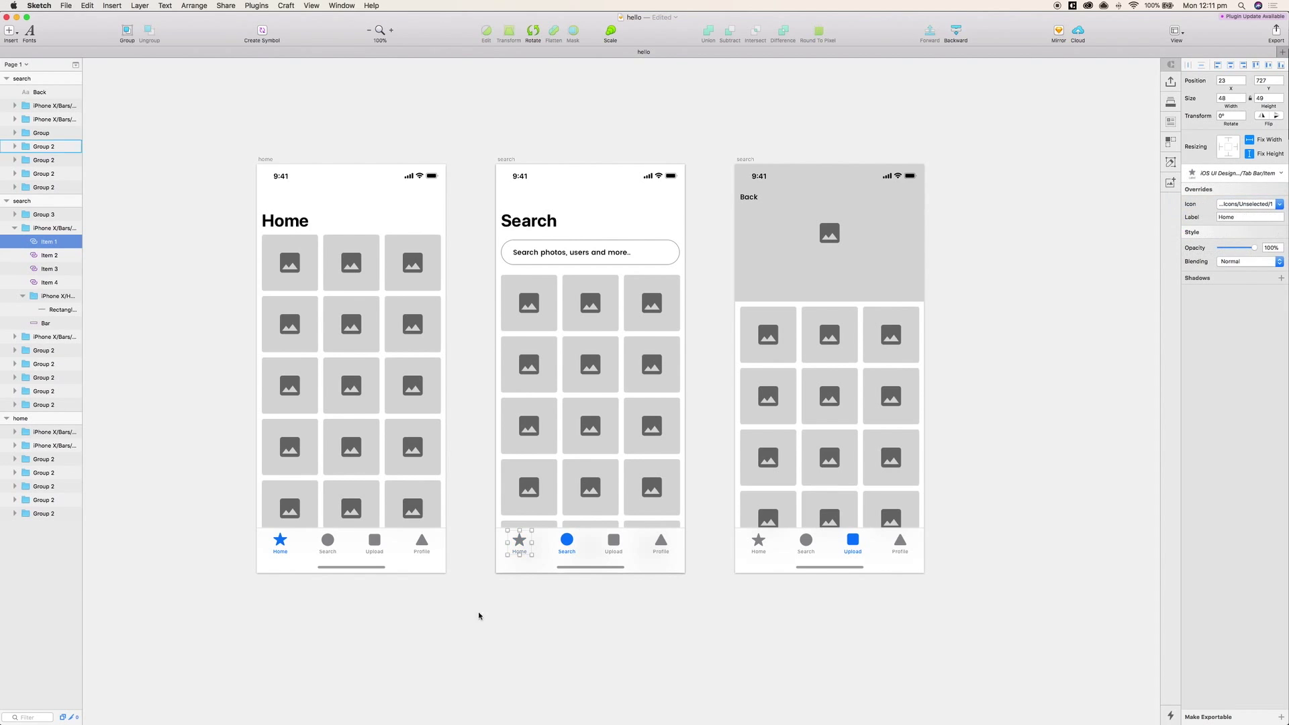
left_click(624, 637)
scroll(595, 647, "right", 3)
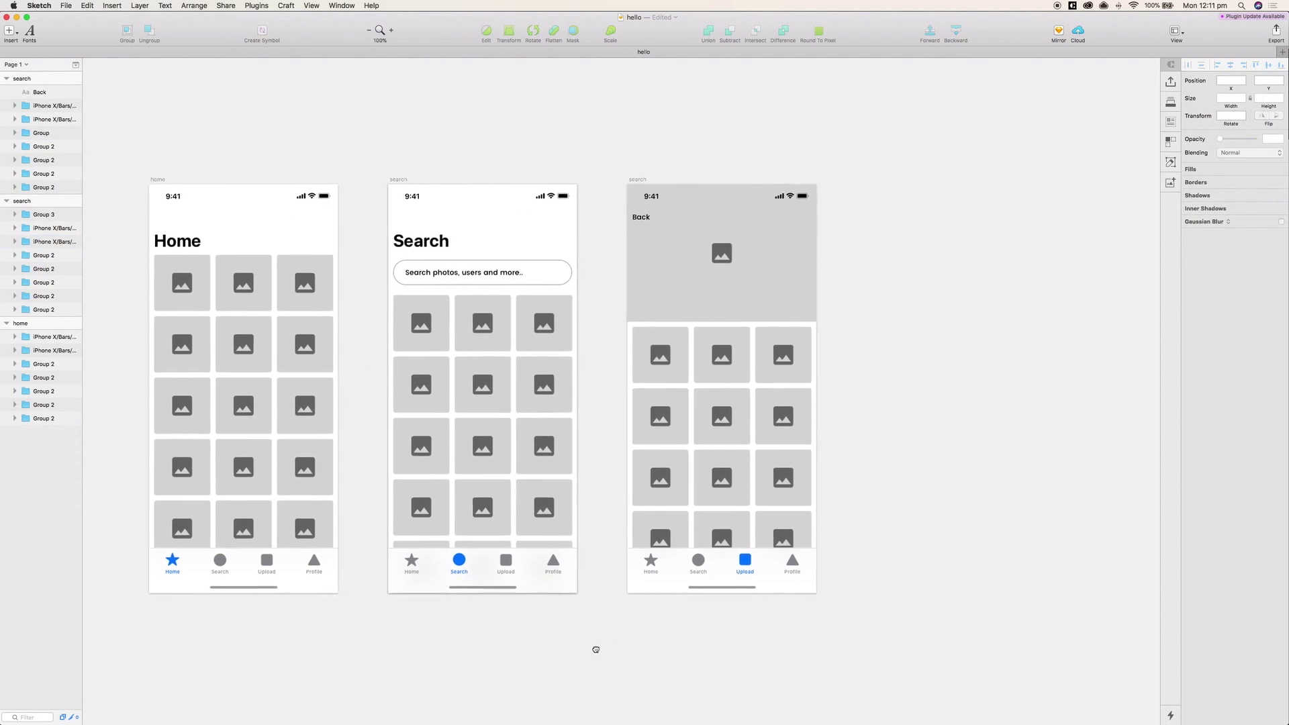
left_click(663, 582)
left_click(1001, 495)
scroll(931, 568, "up", 3)
scroll(930, 568, "right", 2)
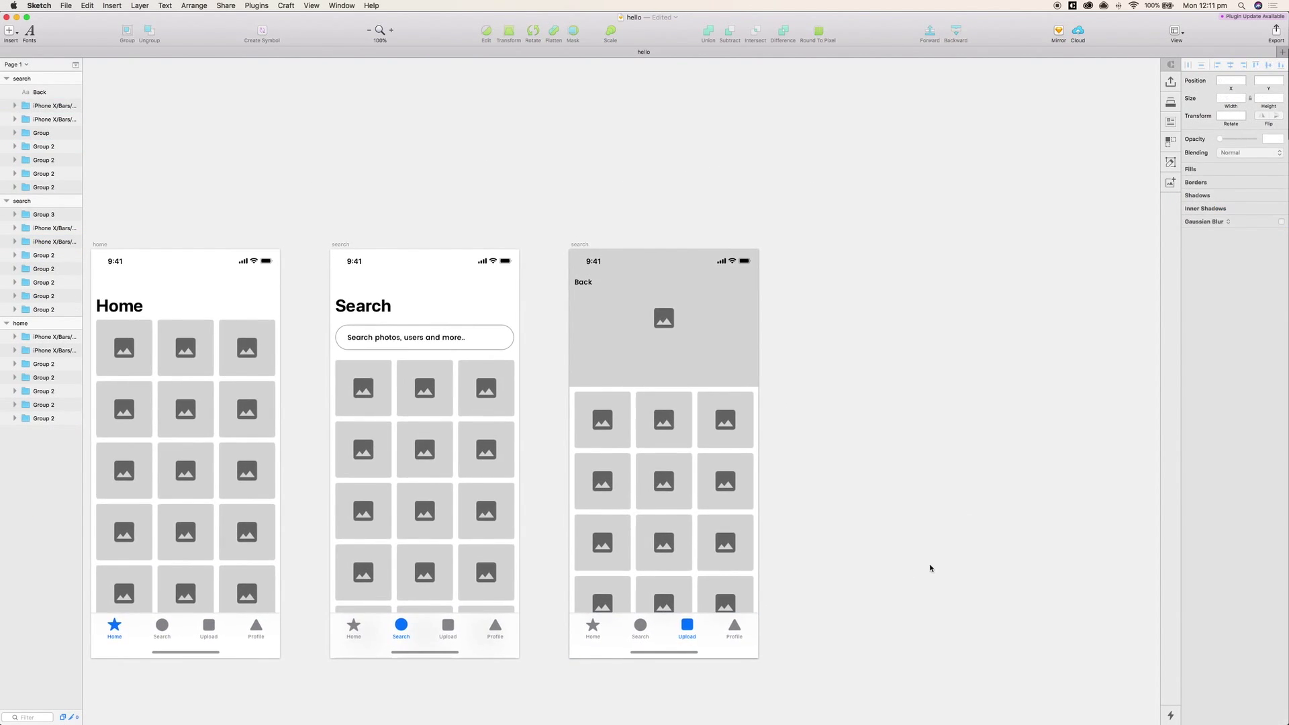
- Delete the tab bar from the third screen
left_click_drag(867, 458, 914, 440)
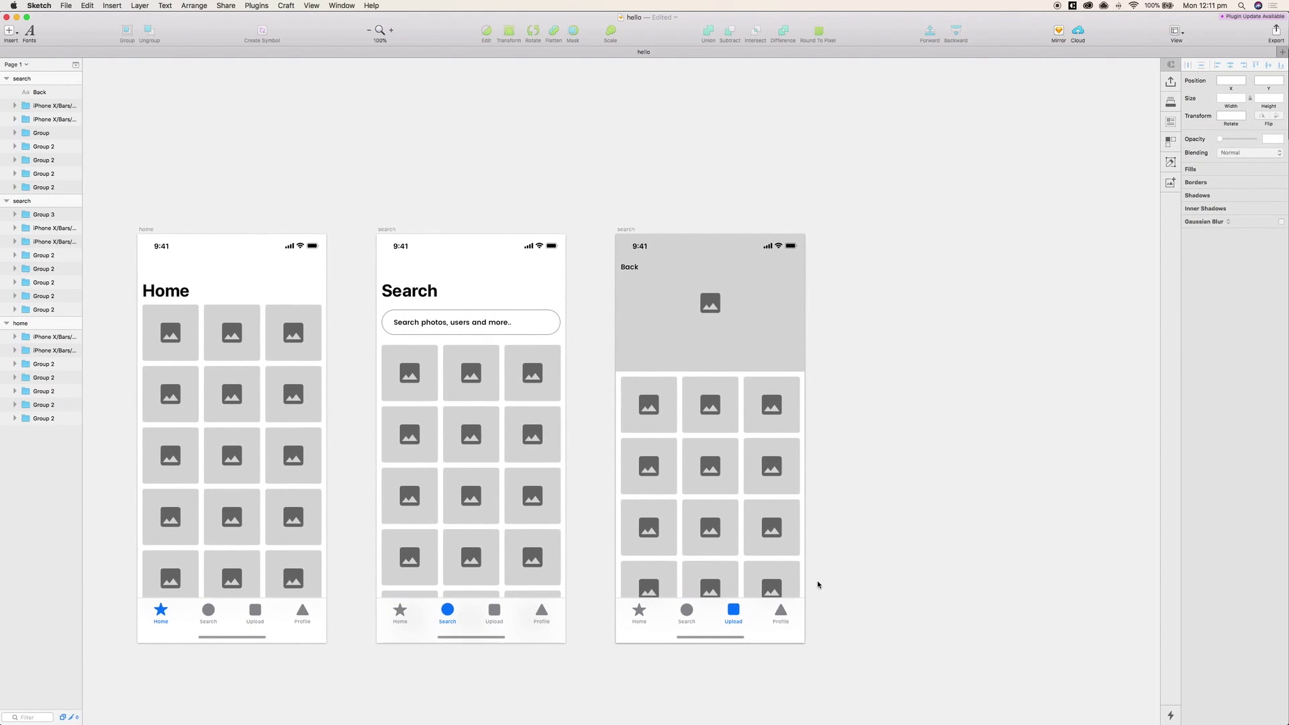
left_click(713, 613)
key("BackSpace")
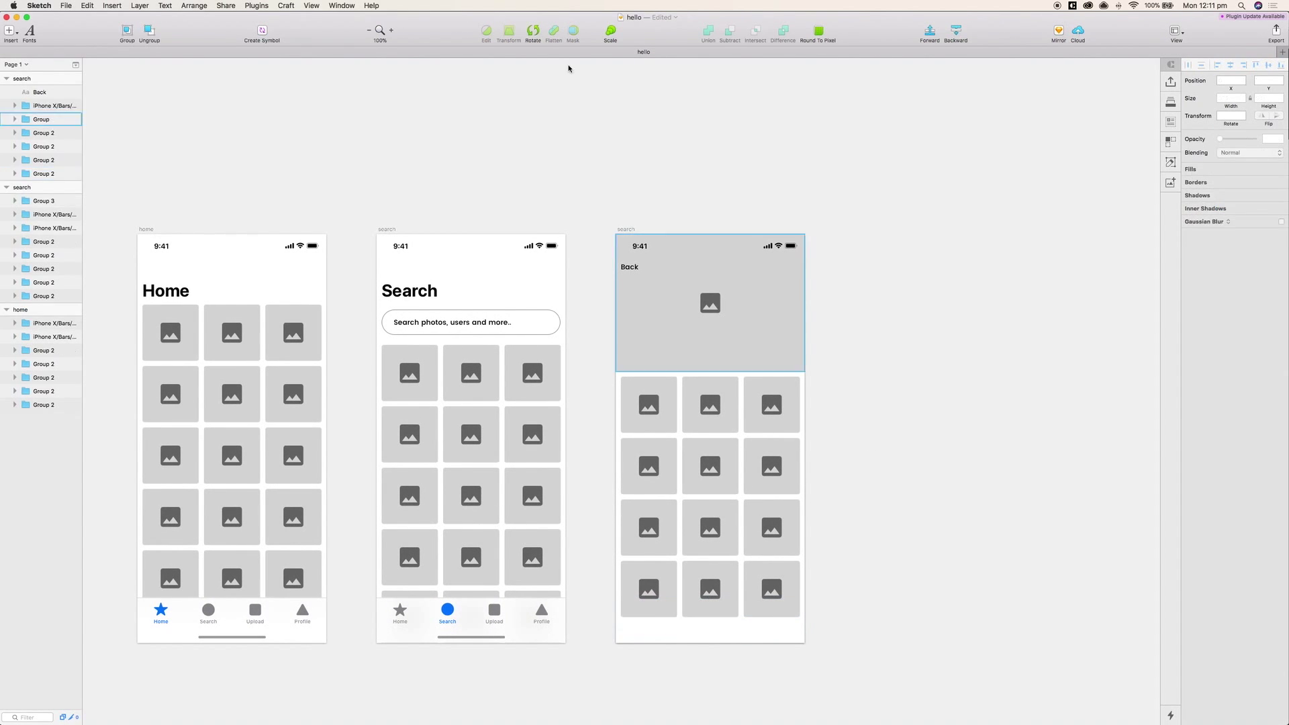
- Copy a row of image tiles below the grid and name the artboard 'upload'
left_click_drag(705, 585, 705, 642)
left_click(16, 79)
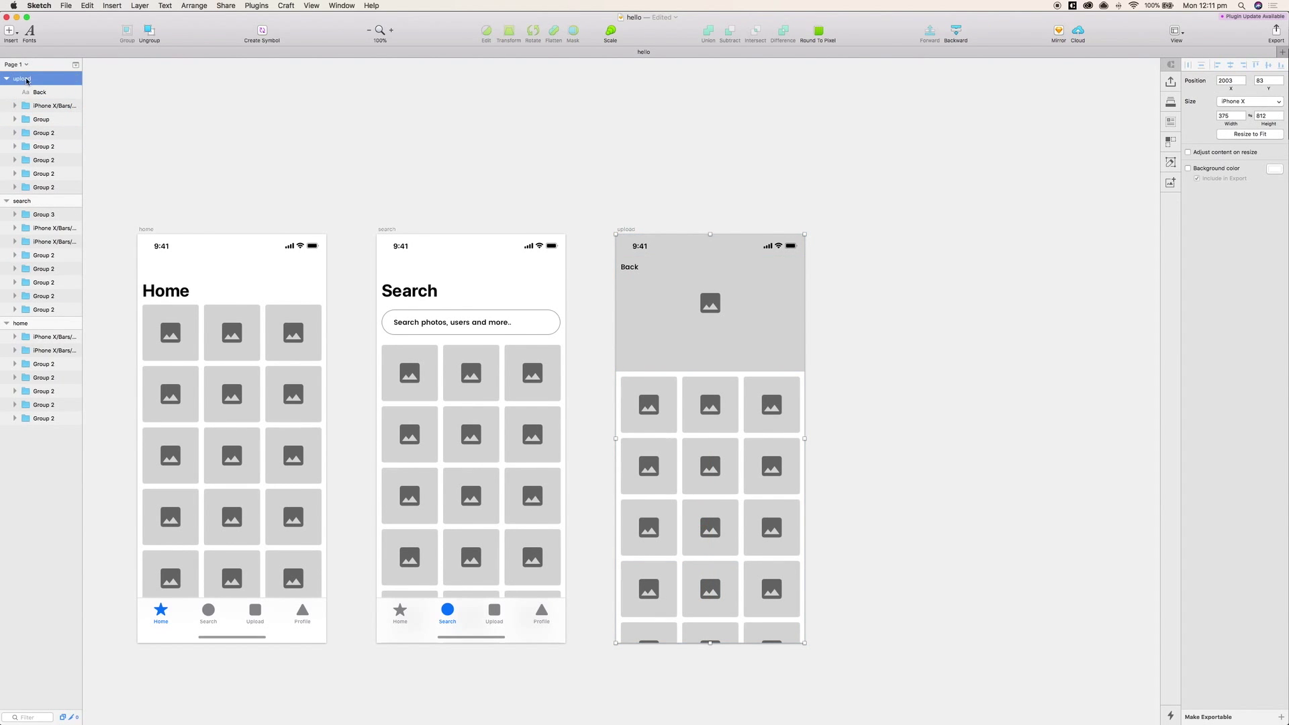
left_click(273, 153)
- Duplicate the search artboard as a new 'profile' screen
left_click(394, 237)
left_click(386, 229)
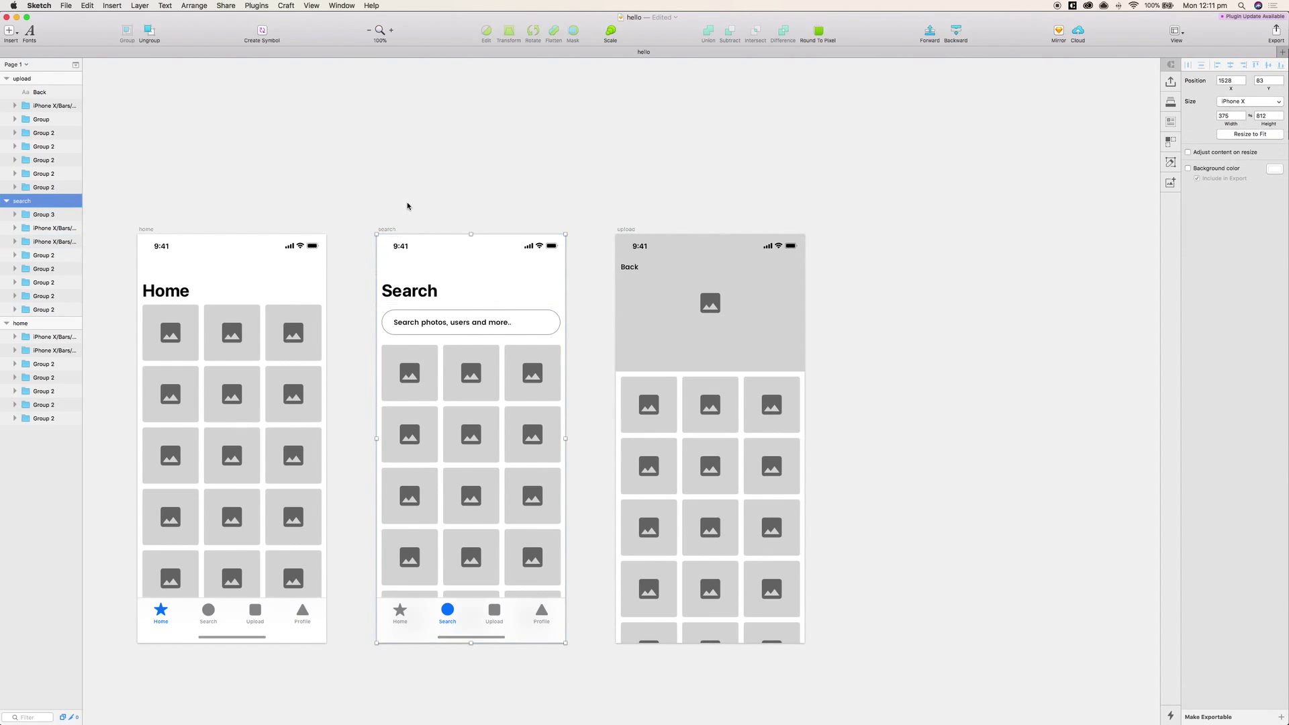
key("super+d")
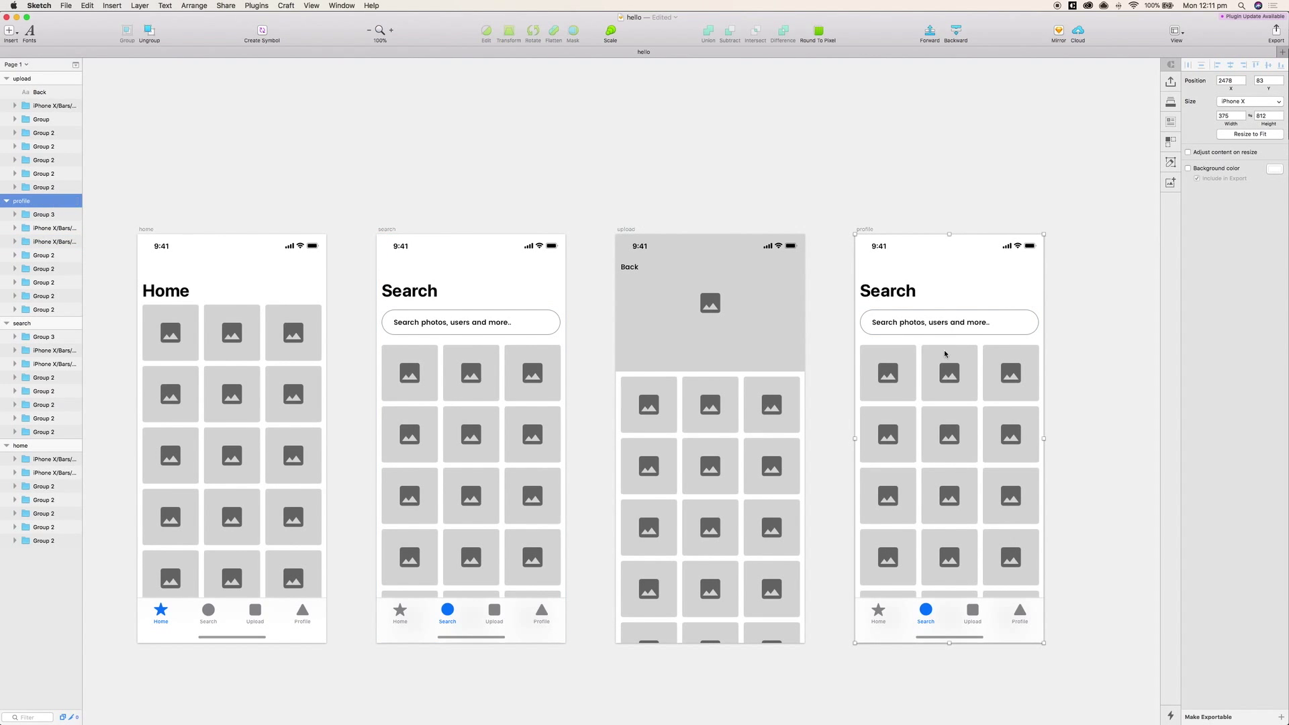
scroll(872, 336, "right", 5)
- Delete the Search title from the profile header and shorten its background
left_click(748, 332)
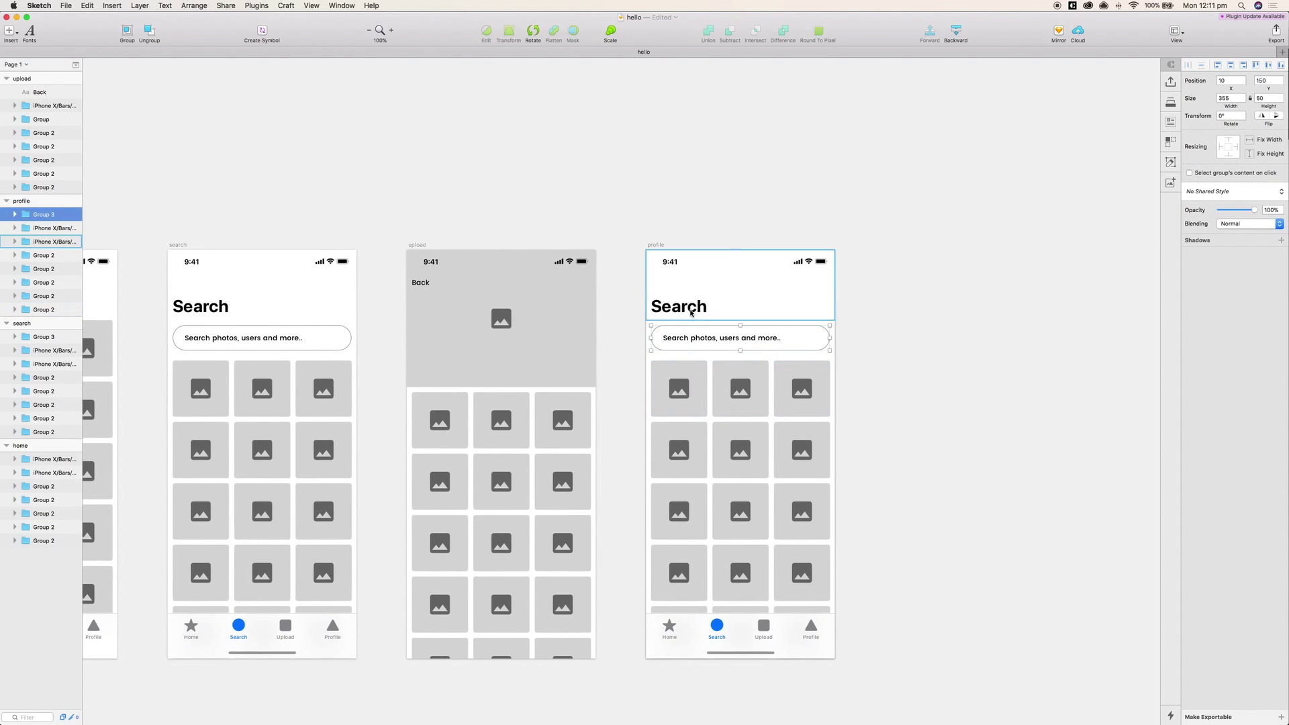
left_click(691, 312, "shift")
double_click(692, 312)
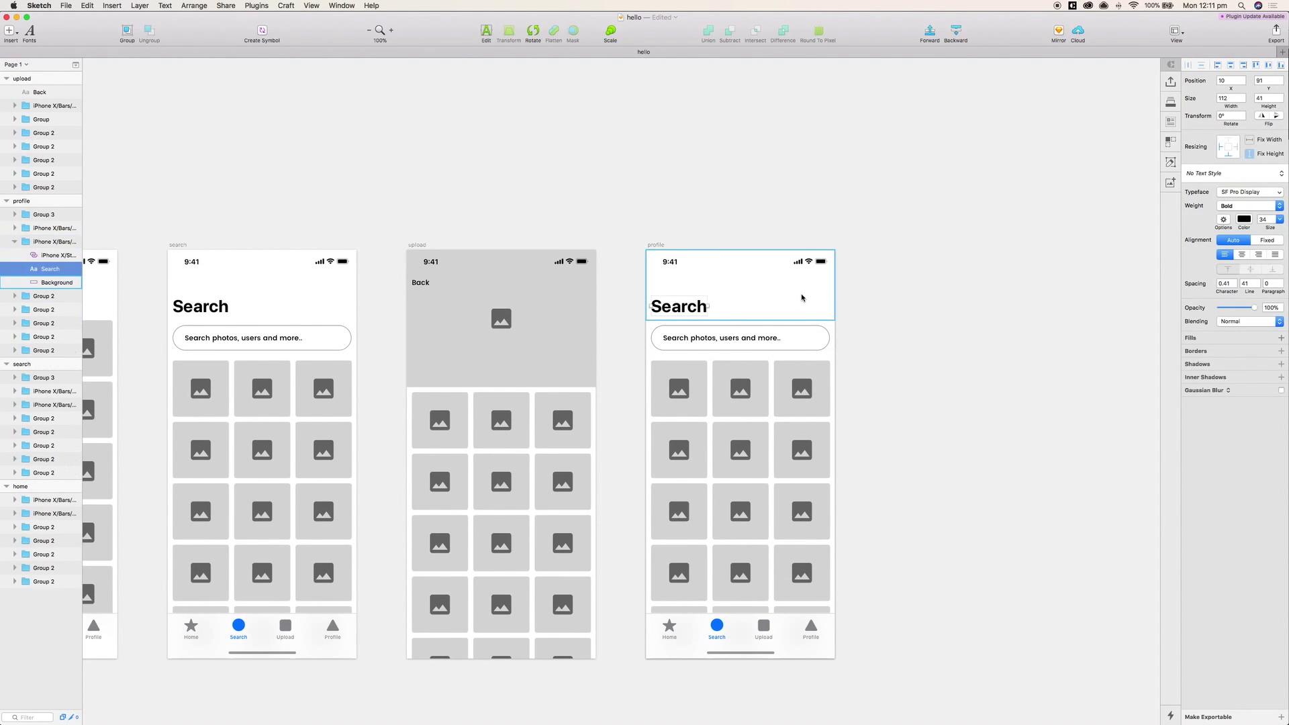
key("BackSpace")
left_click(759, 321)
left_click(758, 320)
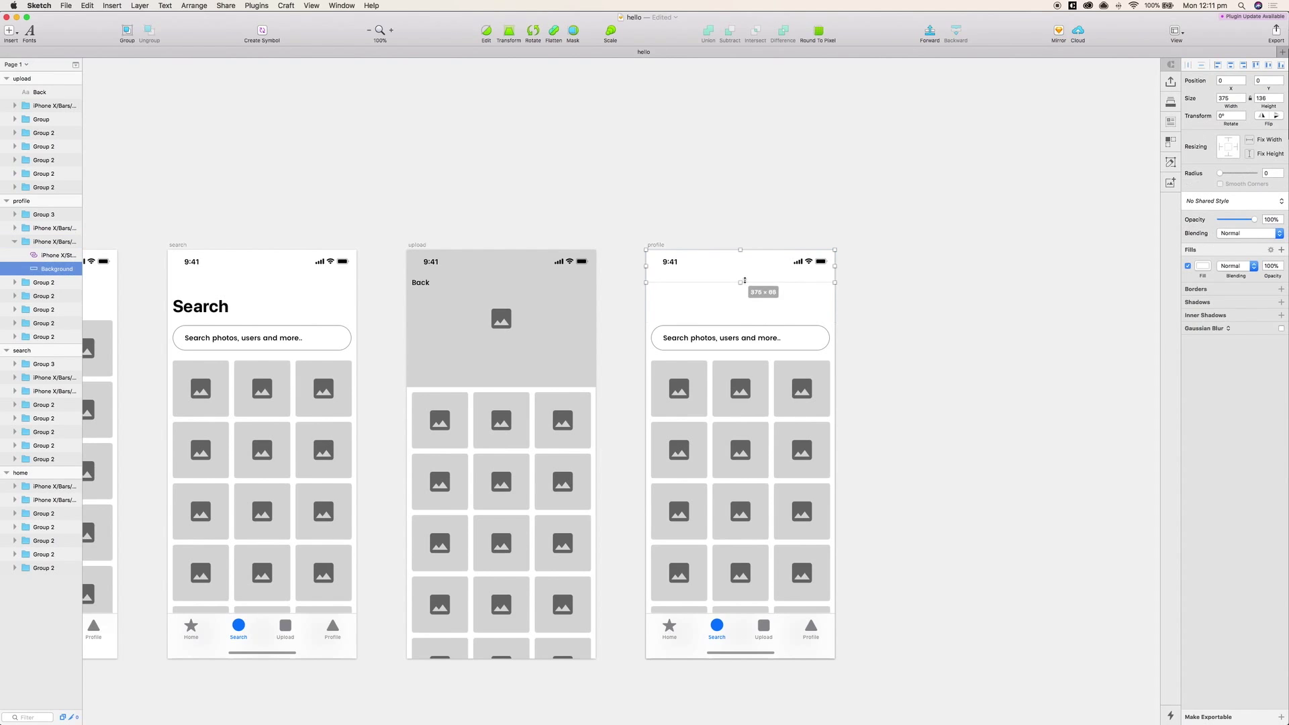
left_click_drag(745, 280, 745, 277)
- Delete the search box from the profile screen
left_click(749, 340)
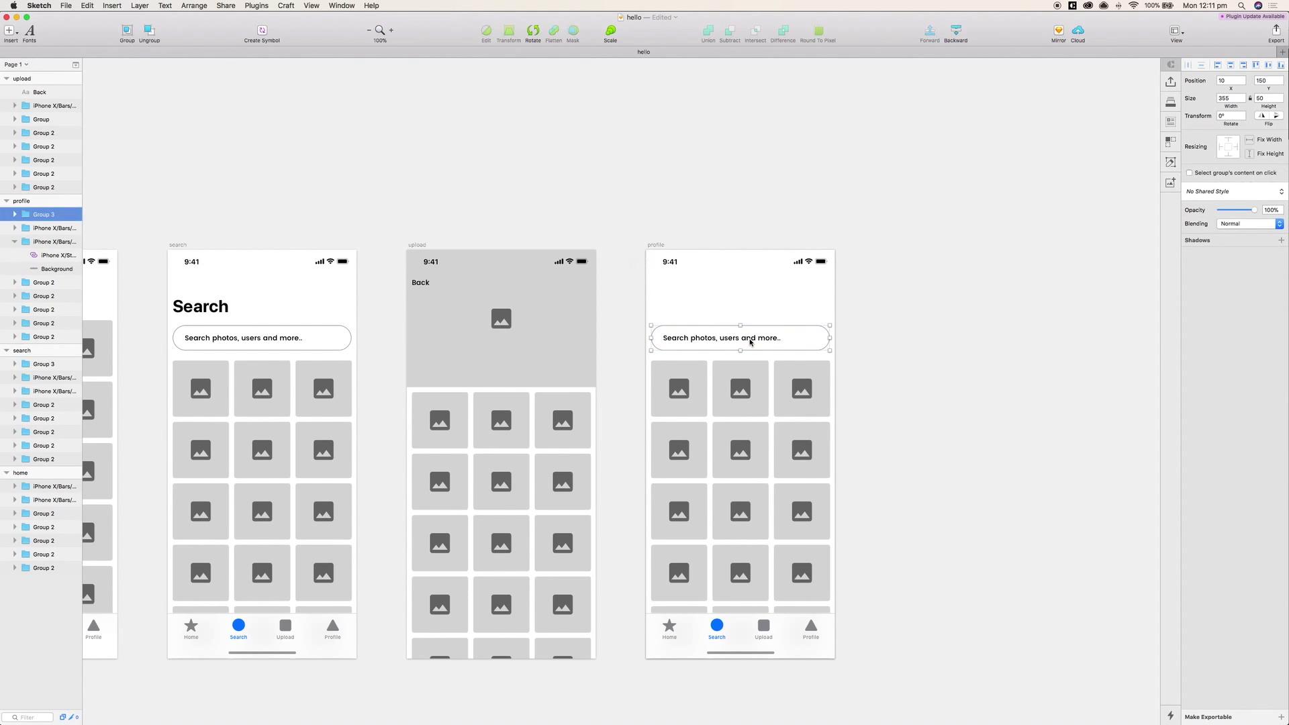
key("BackSpace")
left_click(10, 30)
- Draw a 70×70 borderless circle avatar at the profile header's top-left
mouse_move(73, 45)
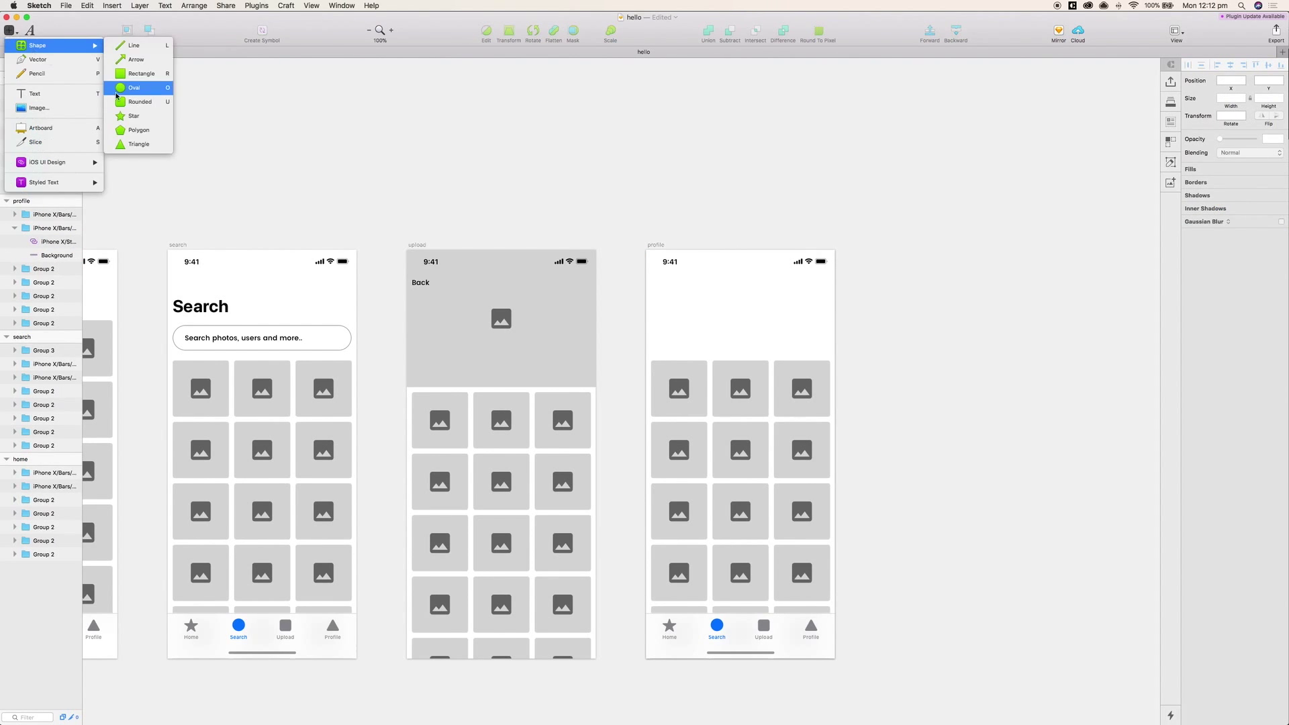
left_click_drag(663, 282, 704, 323)
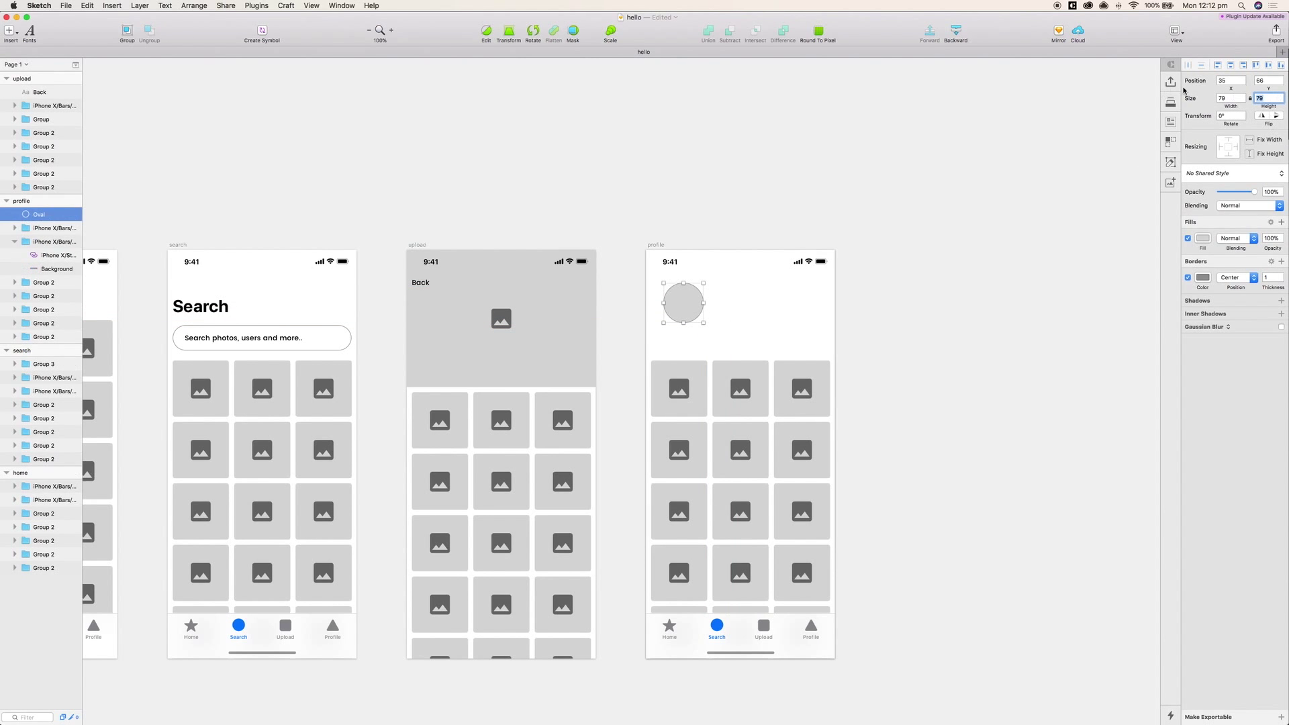
type("70")
key("Return")
key("super+equal")
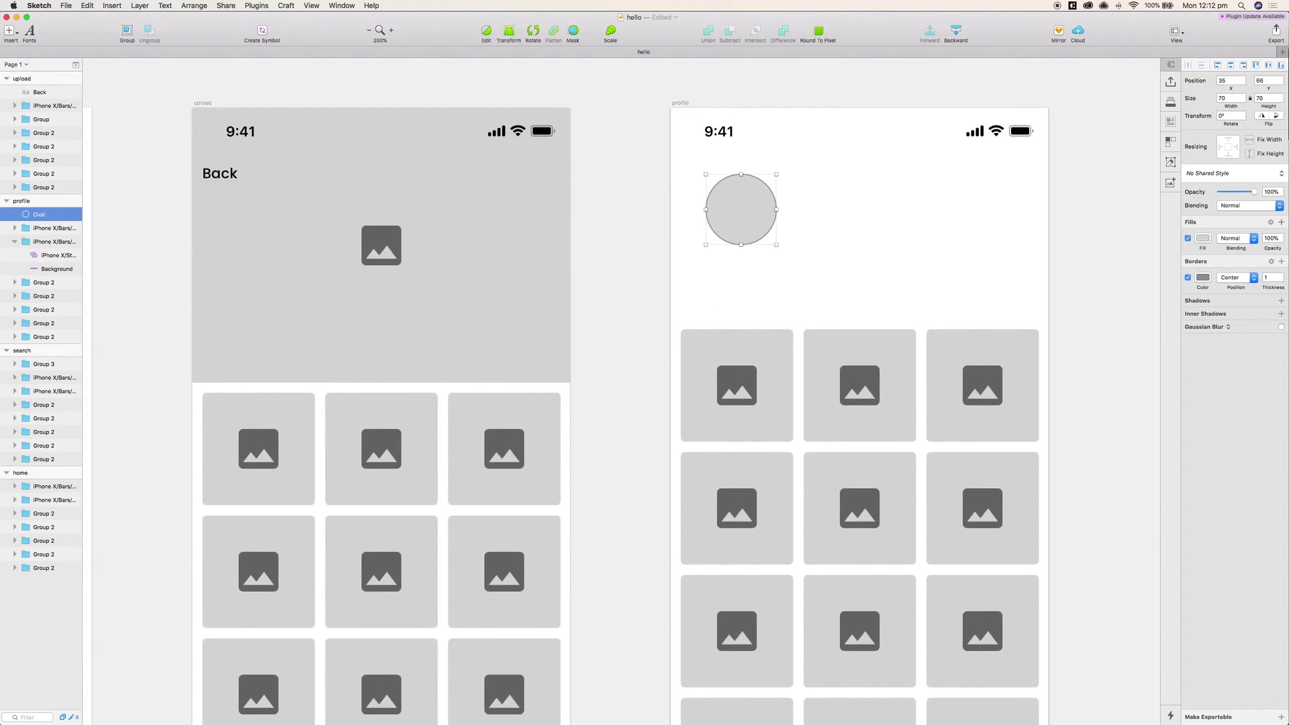
left_click_drag(1151, 210, 1003, 261)
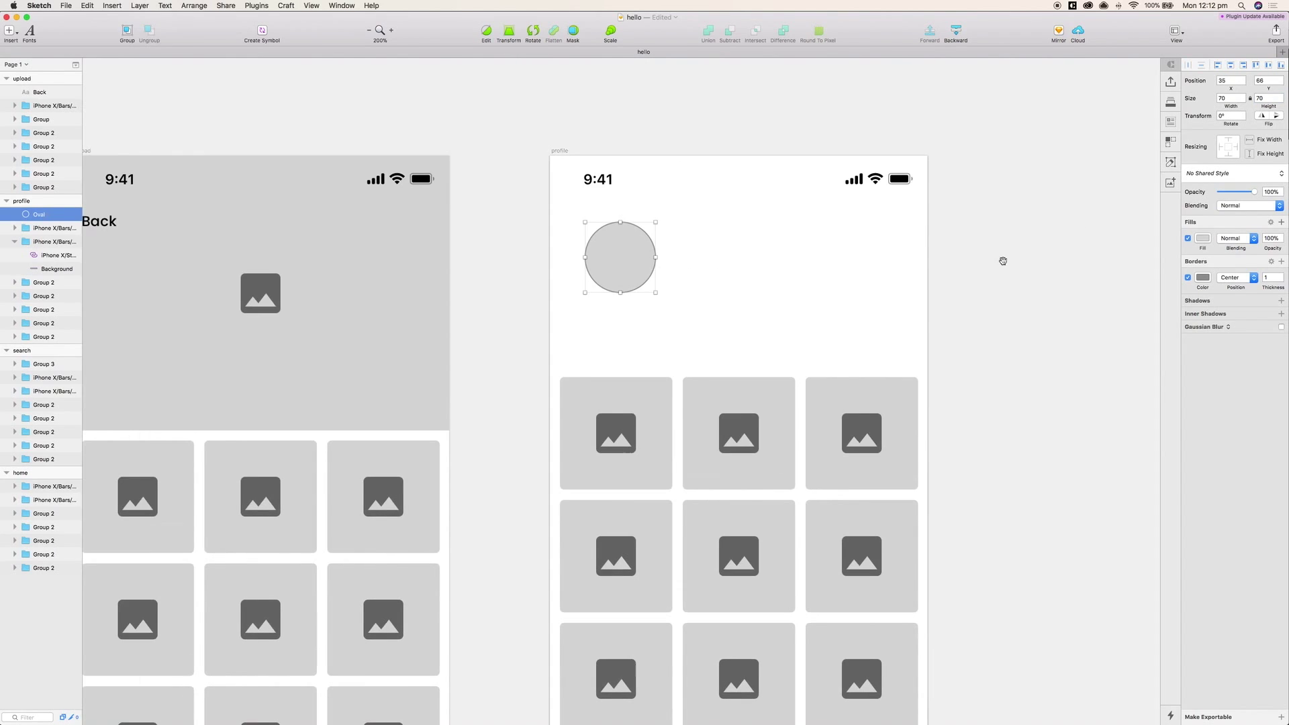
left_click(1187, 278)
left_click_drag(623, 262, 588, 240)
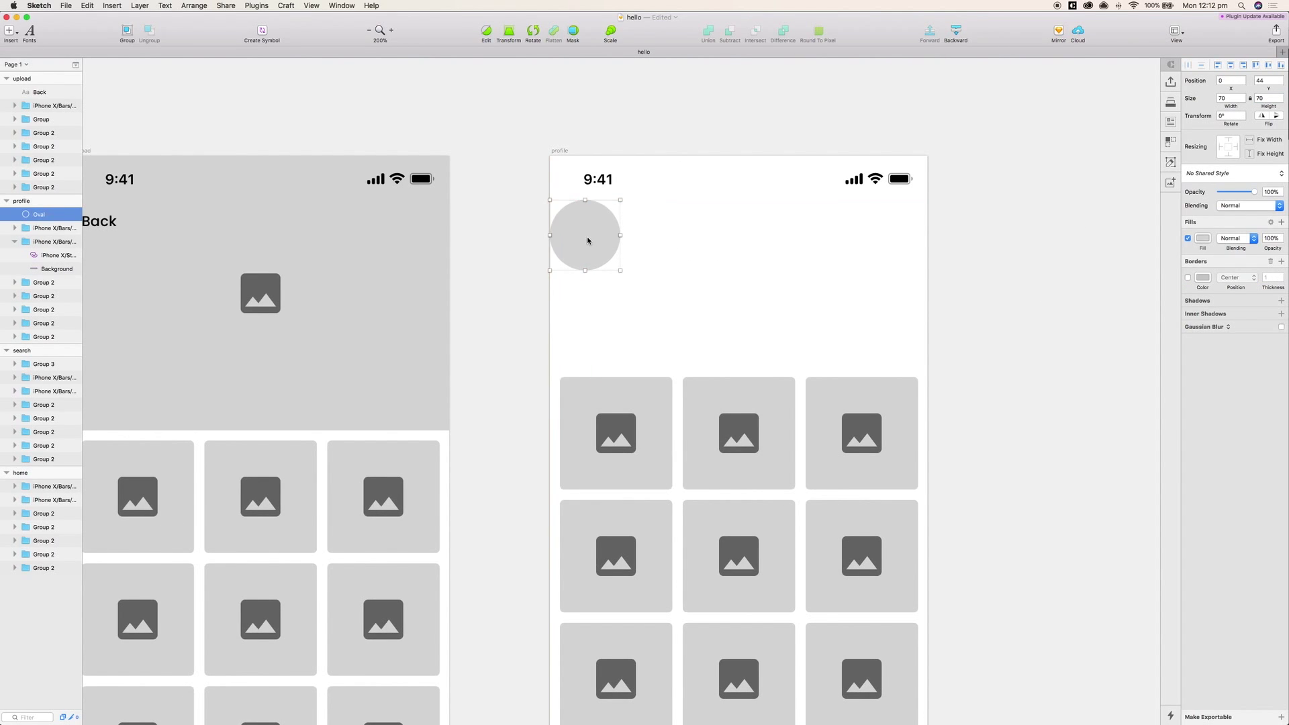
key("shift+Down")
key("shift+Down")
key("shift+Right")
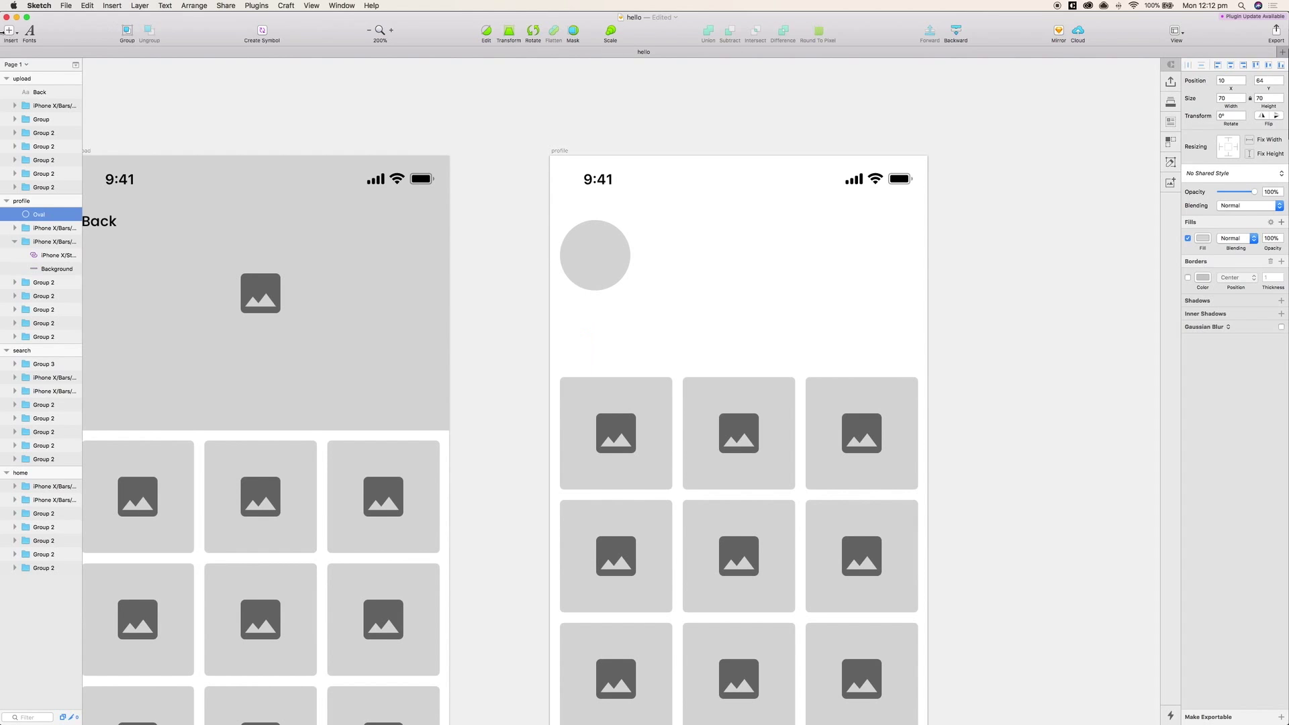
- Add the user's name beside the circle in SemiBold 16 text, centred on it
left_click(13, 37)
left_click(34, 106)
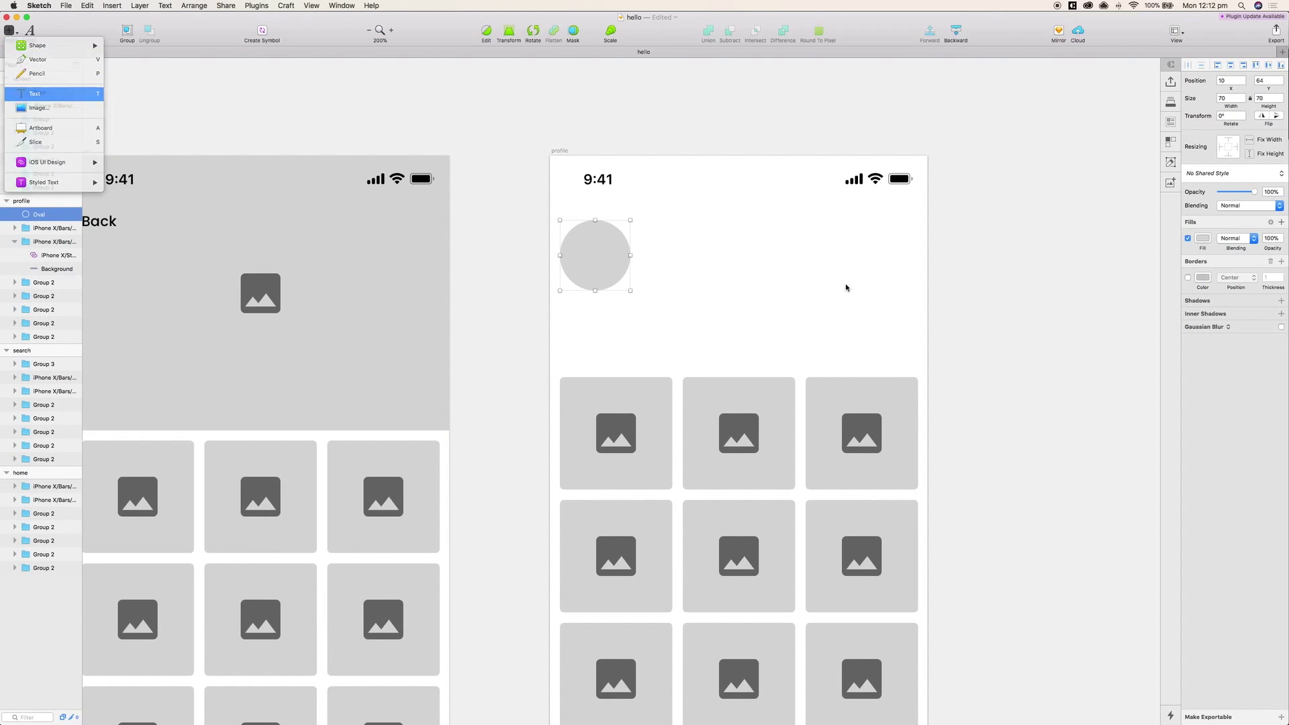
left_click(649, 228)
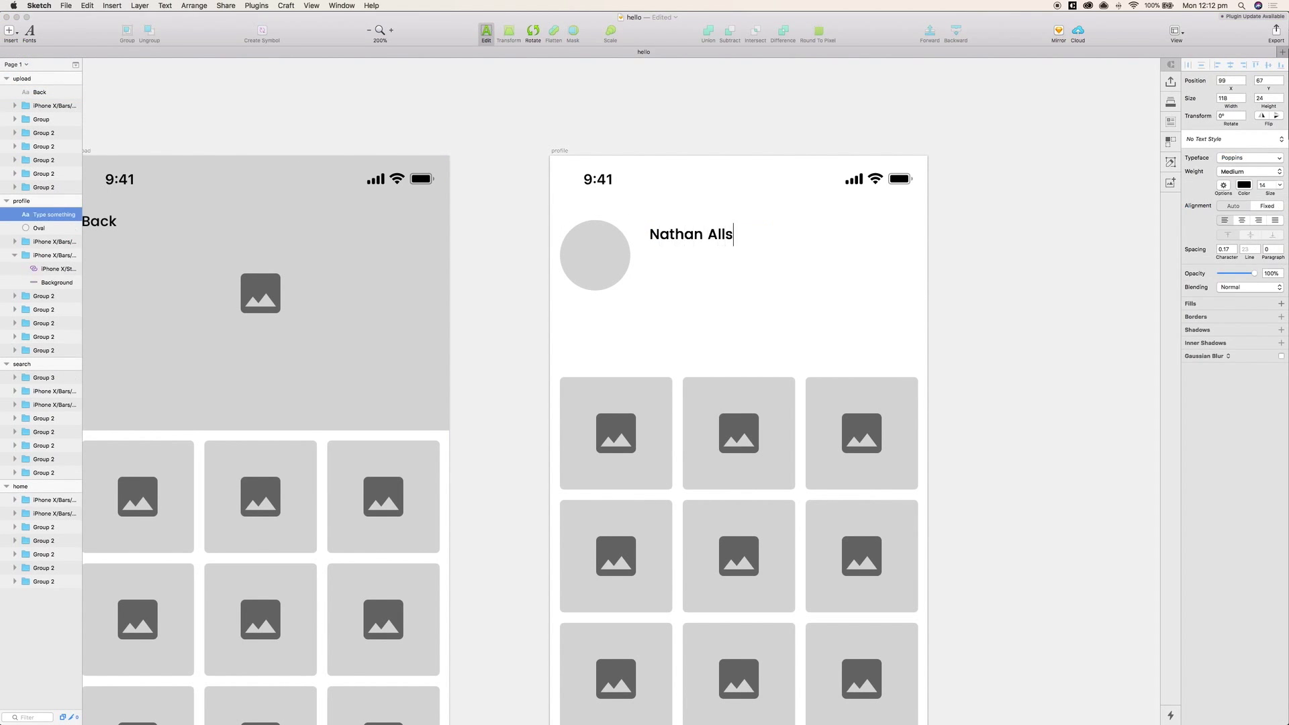
key("Escape")
left_click(1250, 205)
left_click(1232, 200)
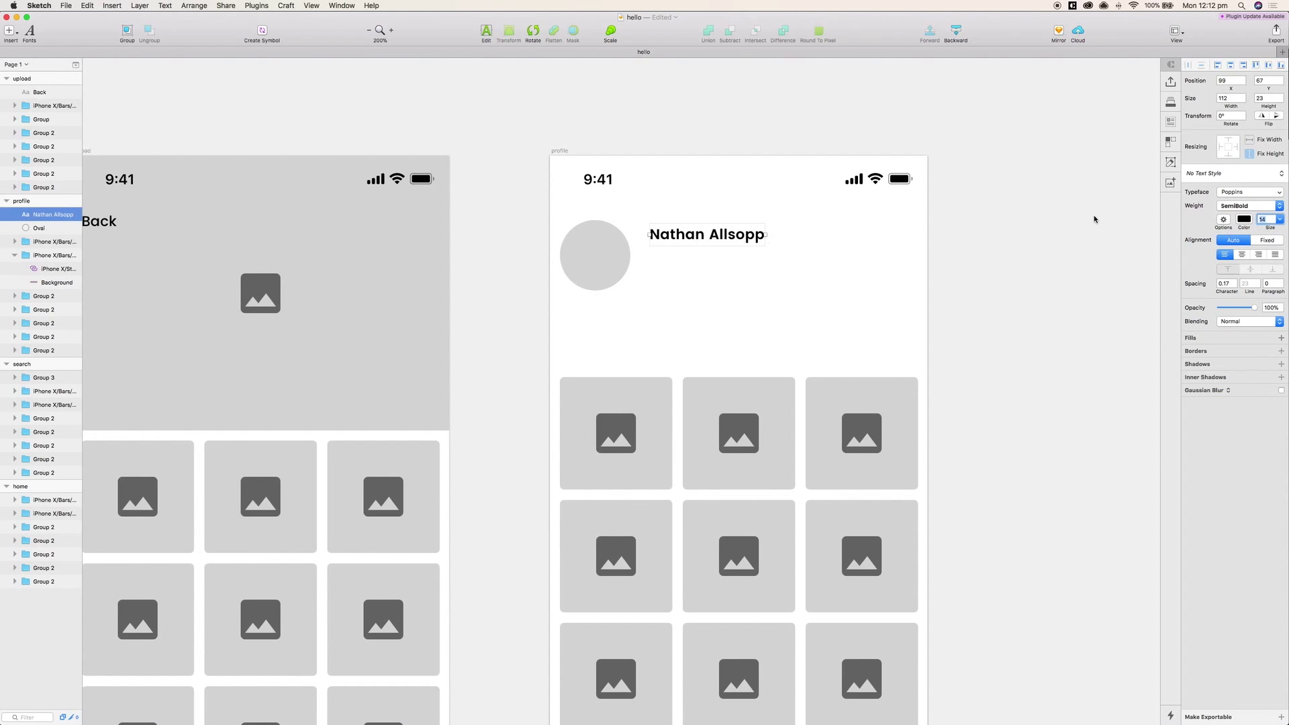
type("16")
key("Return")
left_click_drag(753, 239, 728, 258)
- Duplicate the name as a grey size-14 'Sydney-based Product Designer' tagline beneath it
key("super+d")
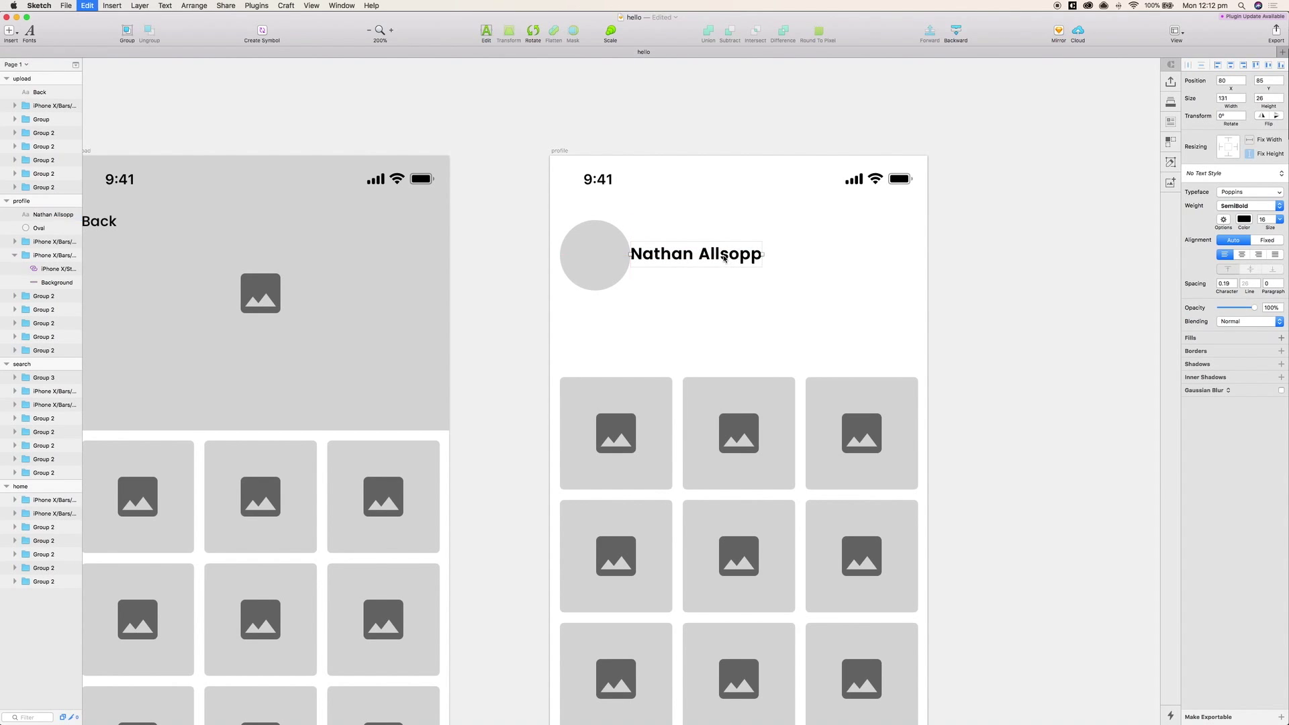
left_click(1245, 221)
left_click_drag(1185, 315, 1185, 276)
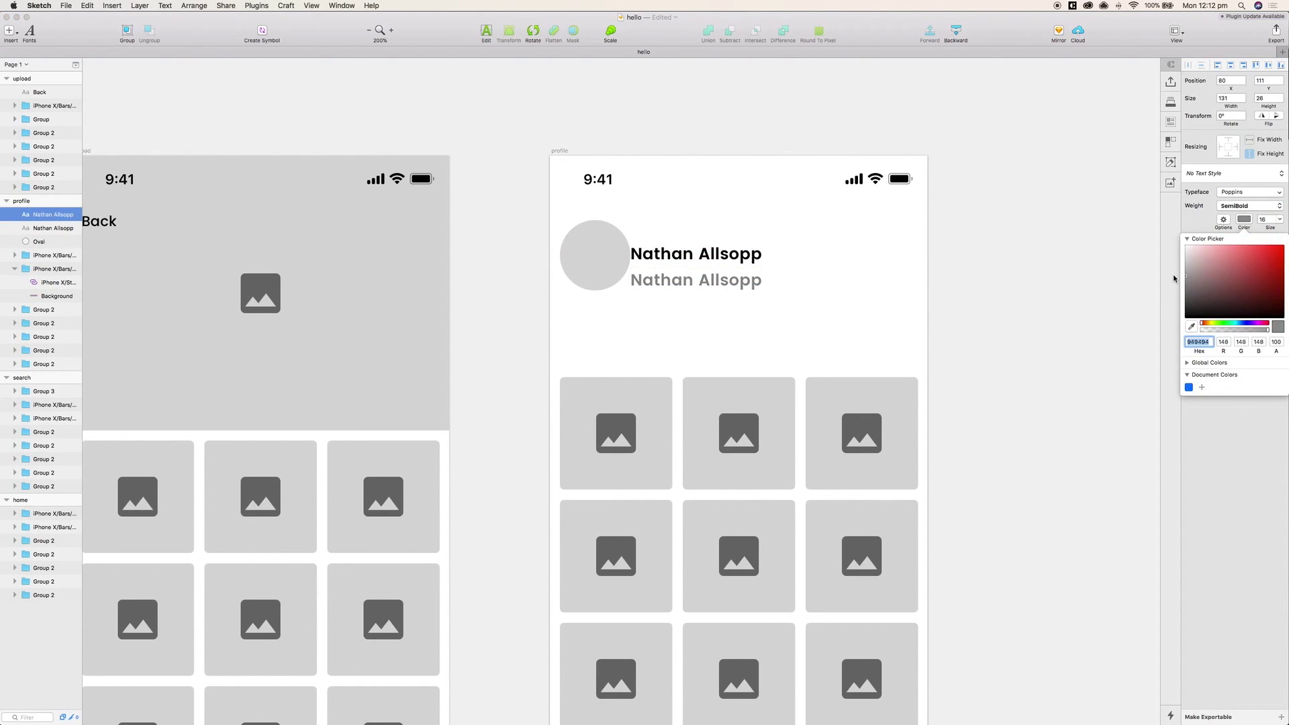
double_click(684, 272)
type("Sydney-based Product Design")
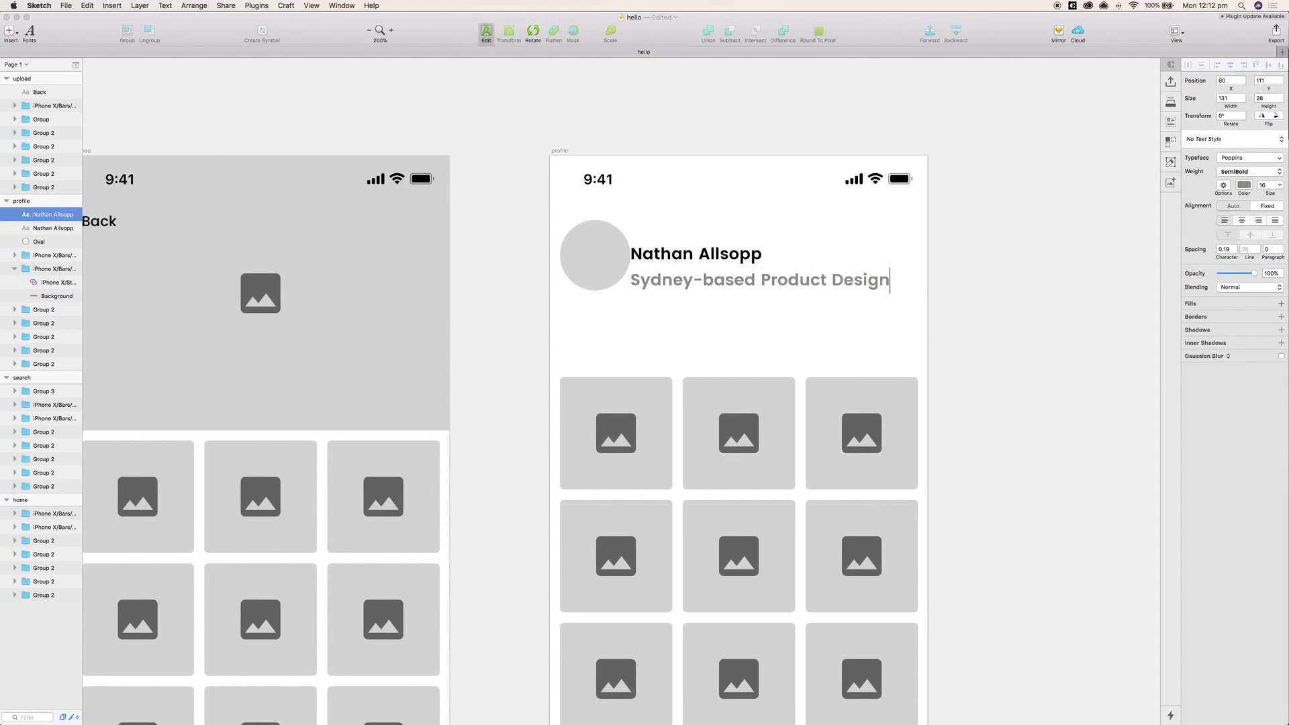
type("er")
key("Escape")
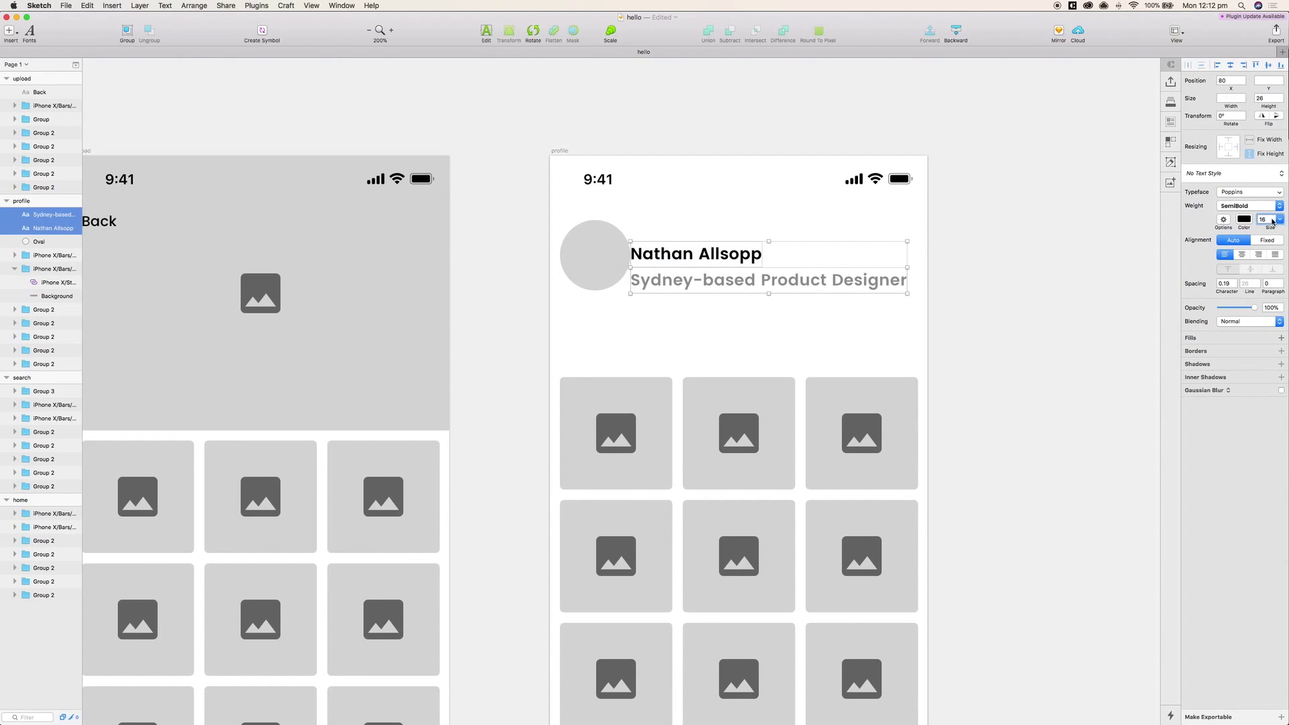
type("14")
key("Return")
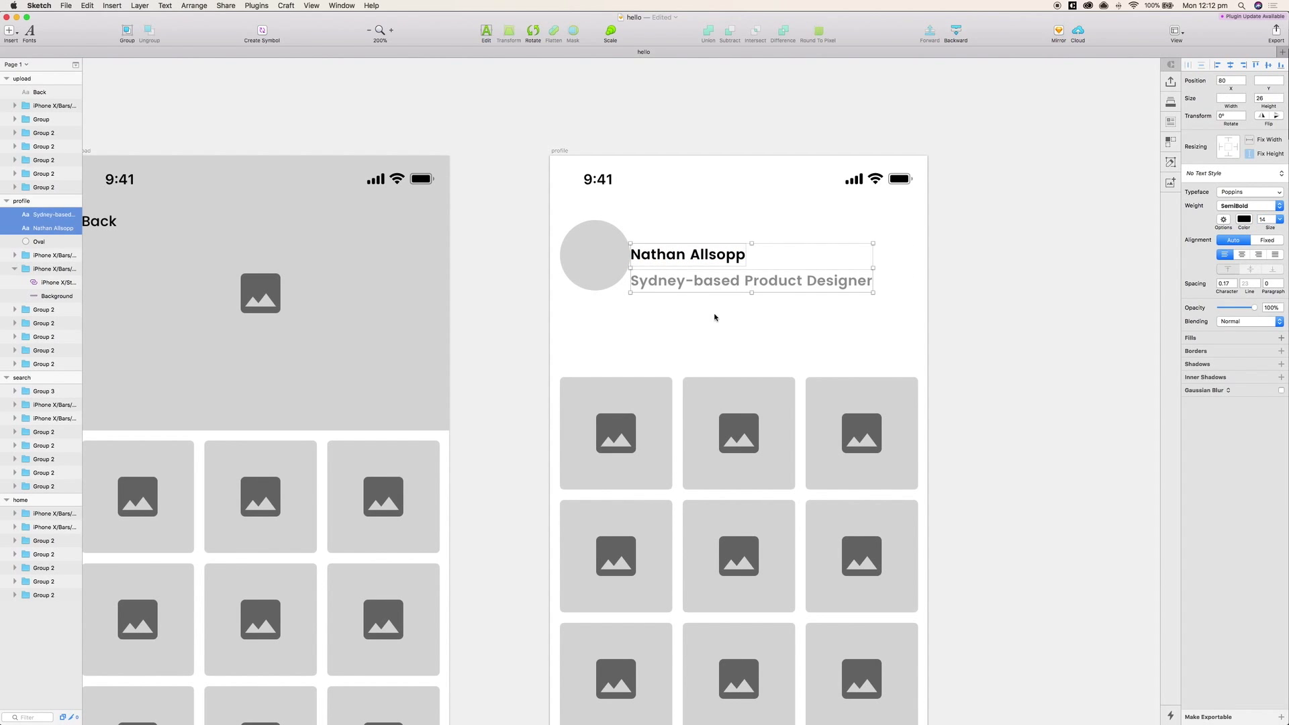
left_click_drag(714, 292, 679, 248)
- Group the name and tagline, then top-align them with the avatar circle
left_click(681, 259, "shift")
key("super+g")
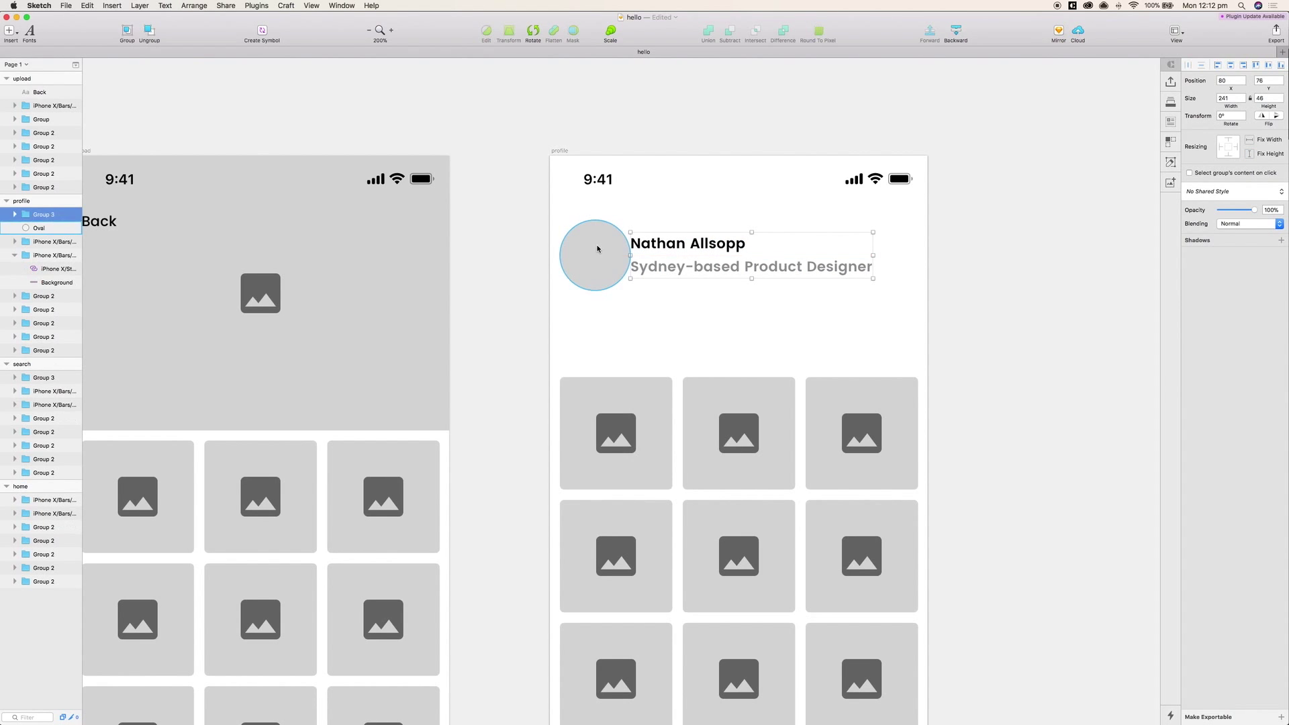
left_click(594, 253, "shift")
left_click(194, 5)
mouse_move(201, 93)
left_click(298, 129)
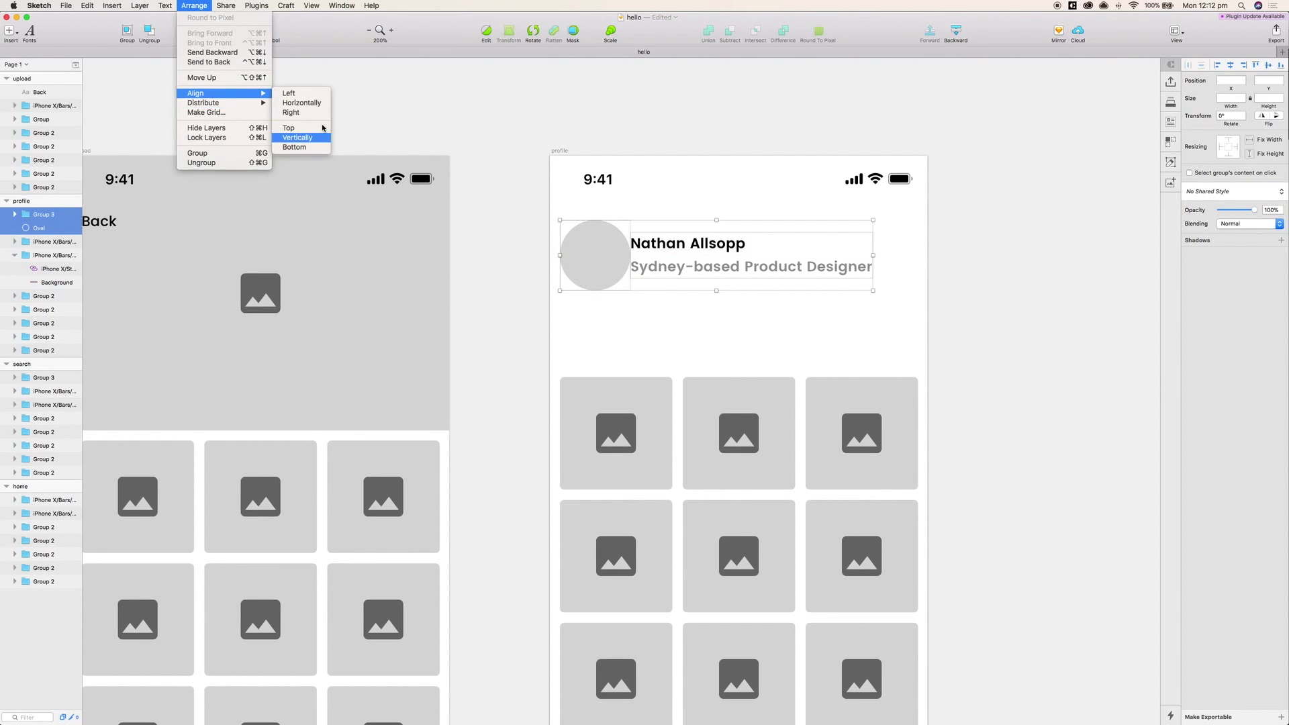
- Group the avatar with the text and move it to the screen's left edge
left_click(667, 270)
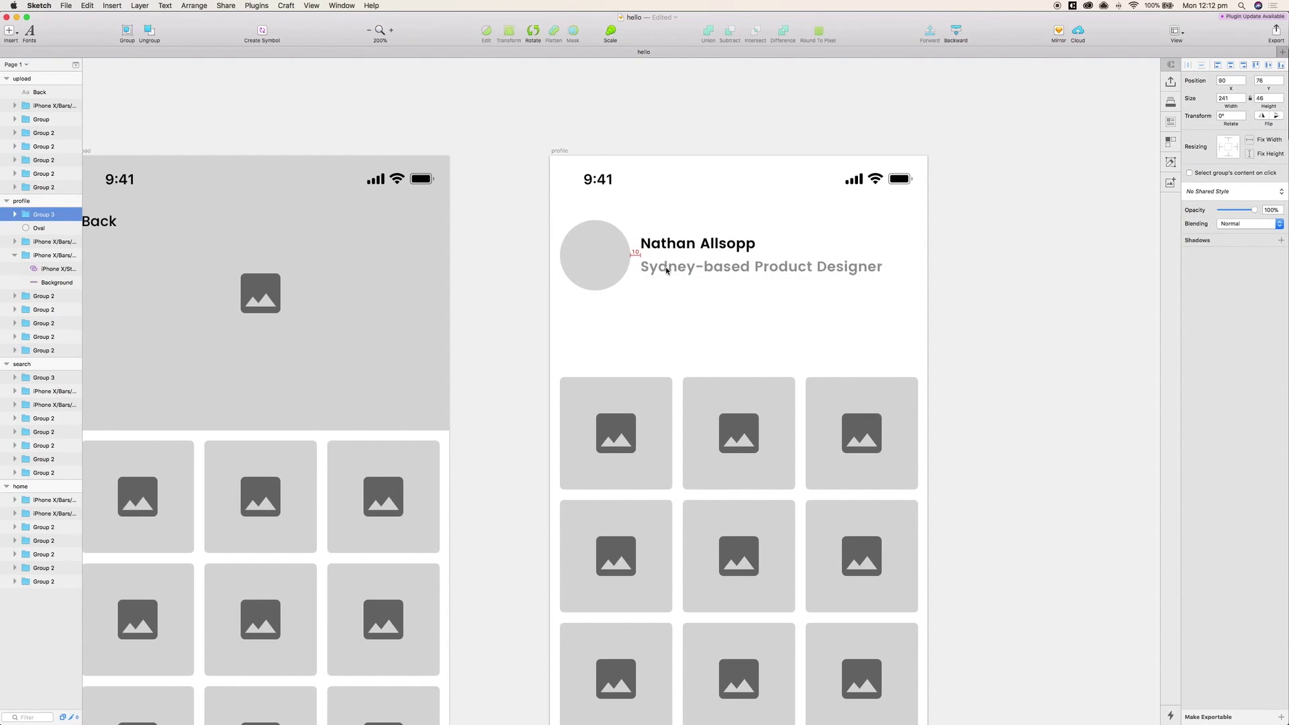
left_click(595, 255, "shift")
key("alt+super+v")
mouse_move(604, 252)
left_mouse_down()
mouse_move(596, 238)
mouse_move(609, 266)
left_mouse_up()
key("super+g")
scroll(261, 120, "right", 5)
scroll(262, 120, "up", 2)
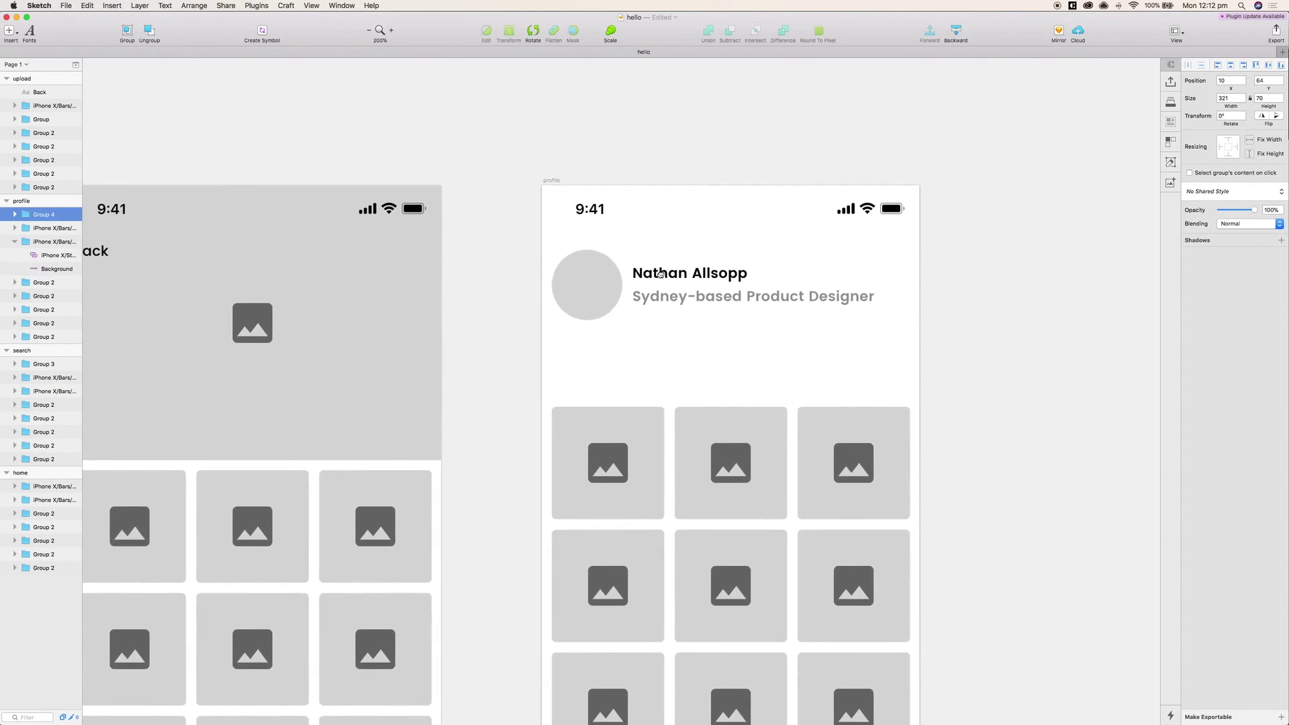
- Draw a rectangle below the profile header with an outside border and no fill
left_click(215, 78)
left_click(9, 30)
mouse_move(40, 45)
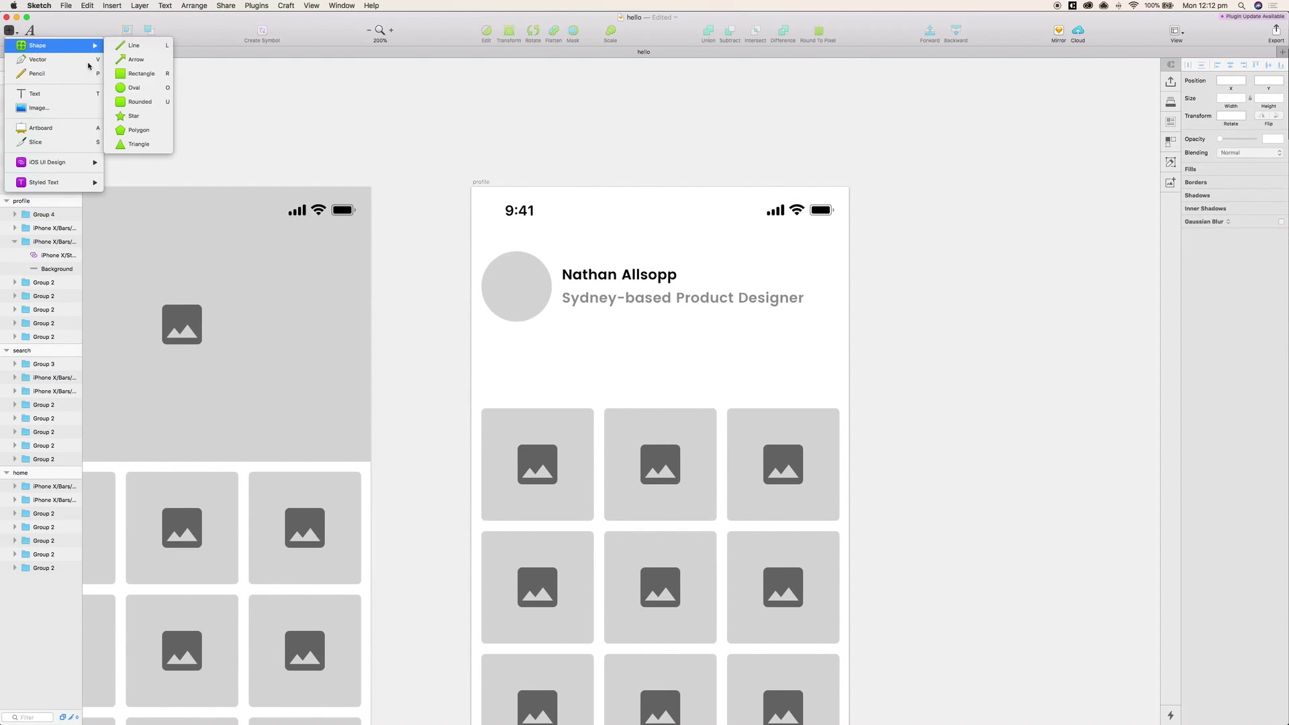
left_click(141, 73)
left_click_drag(479, 327, 575, 383)
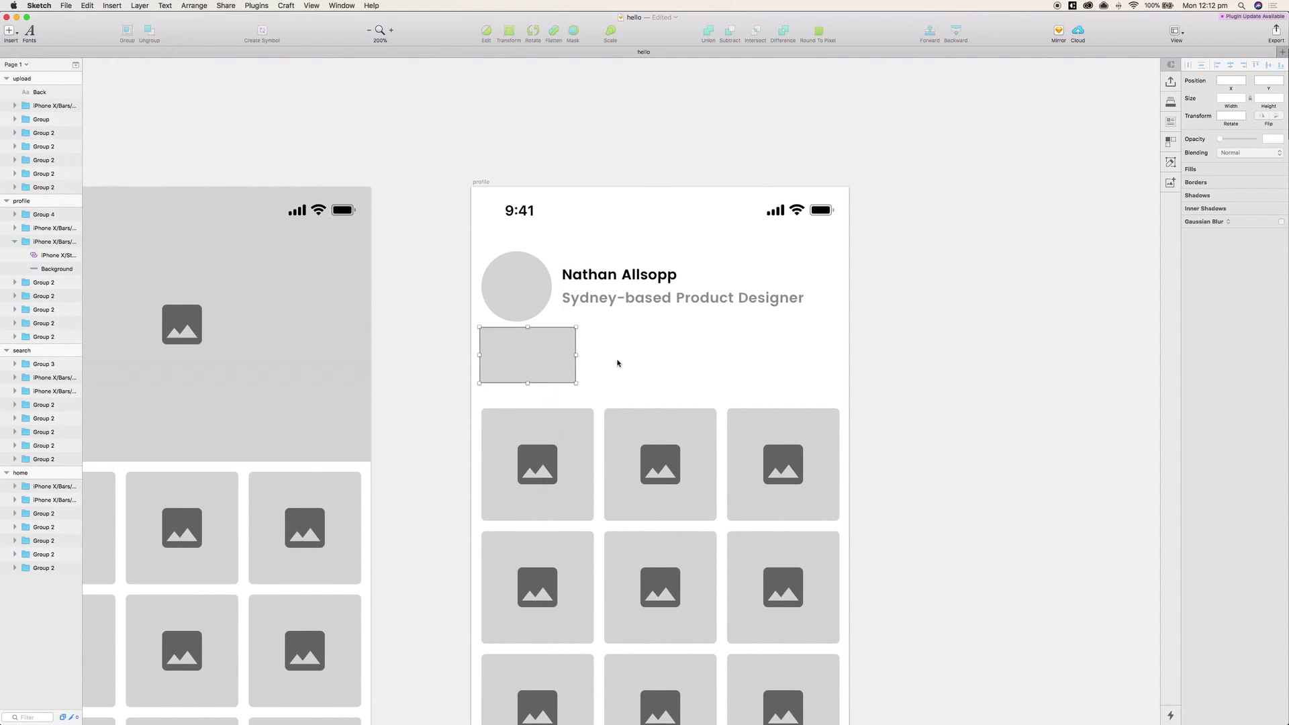
left_click(1232, 304)
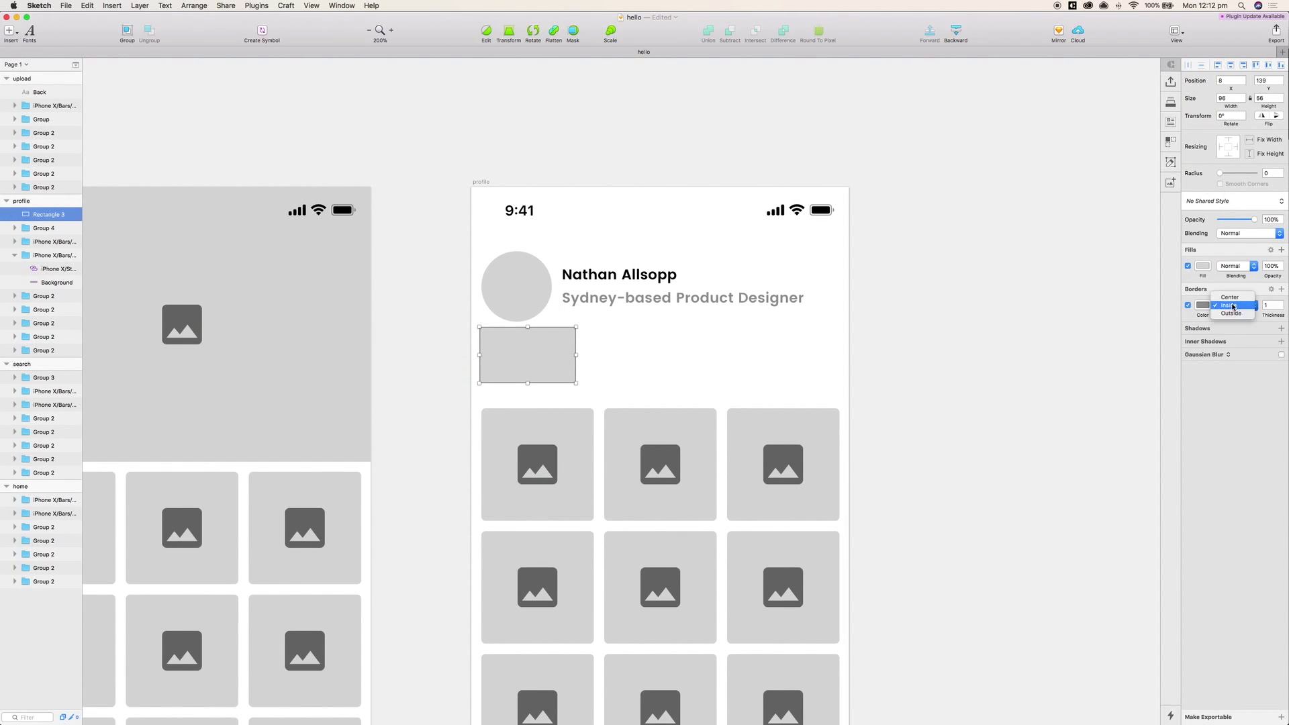
left_click(1238, 313)
left_click(1187, 266)
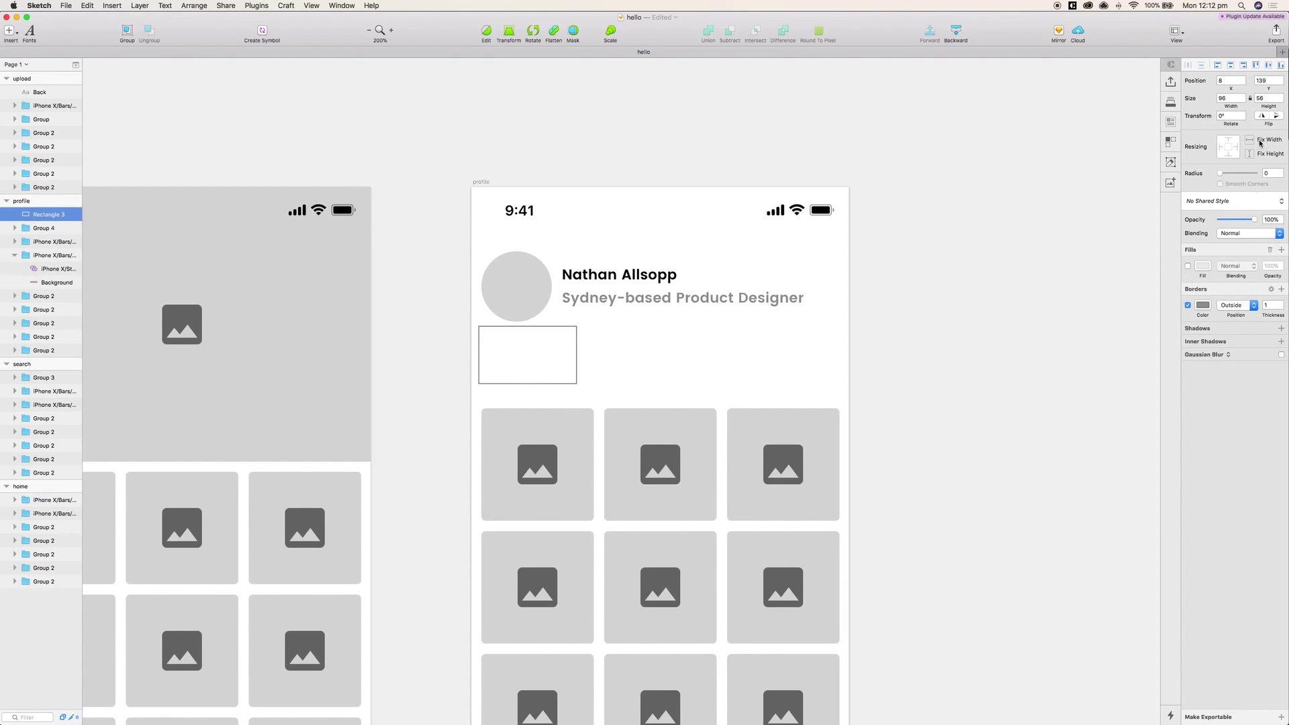
- Set the rectangle's width to 375/3 and place it flush left under the header
type("375/3")
key("Return")
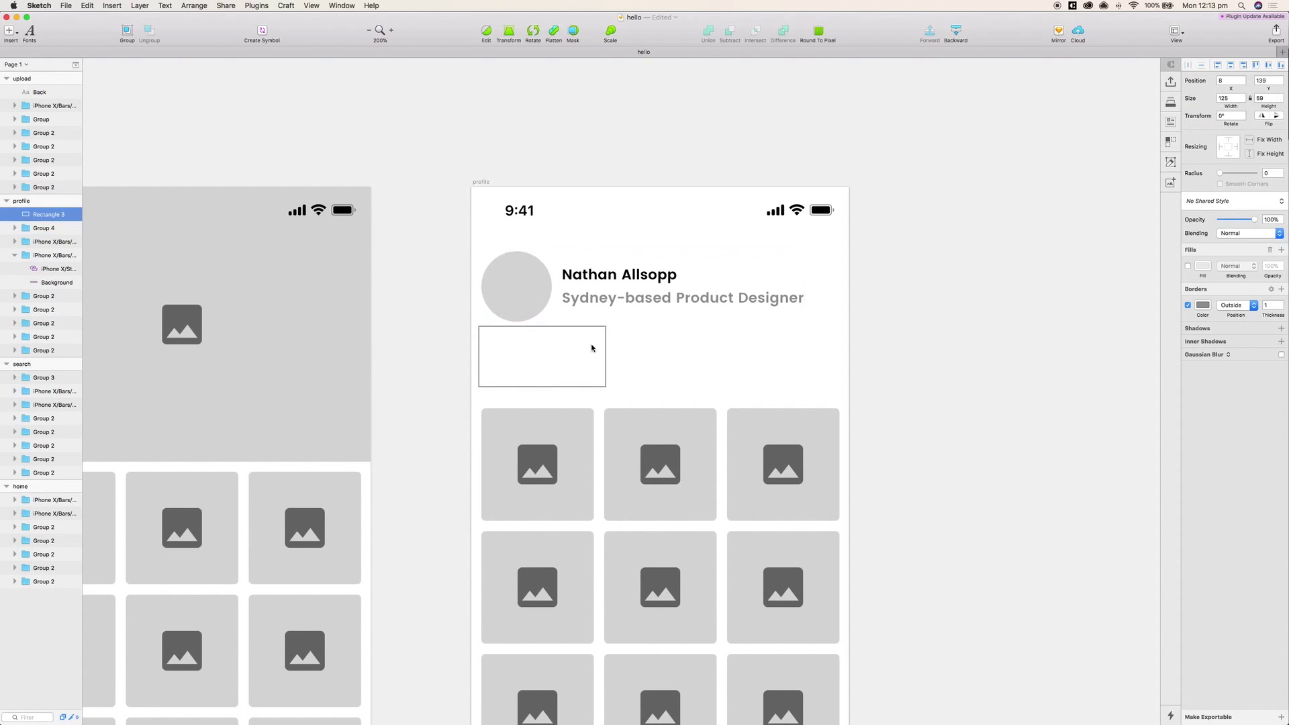
left_click_drag(575, 330, 562, 326)
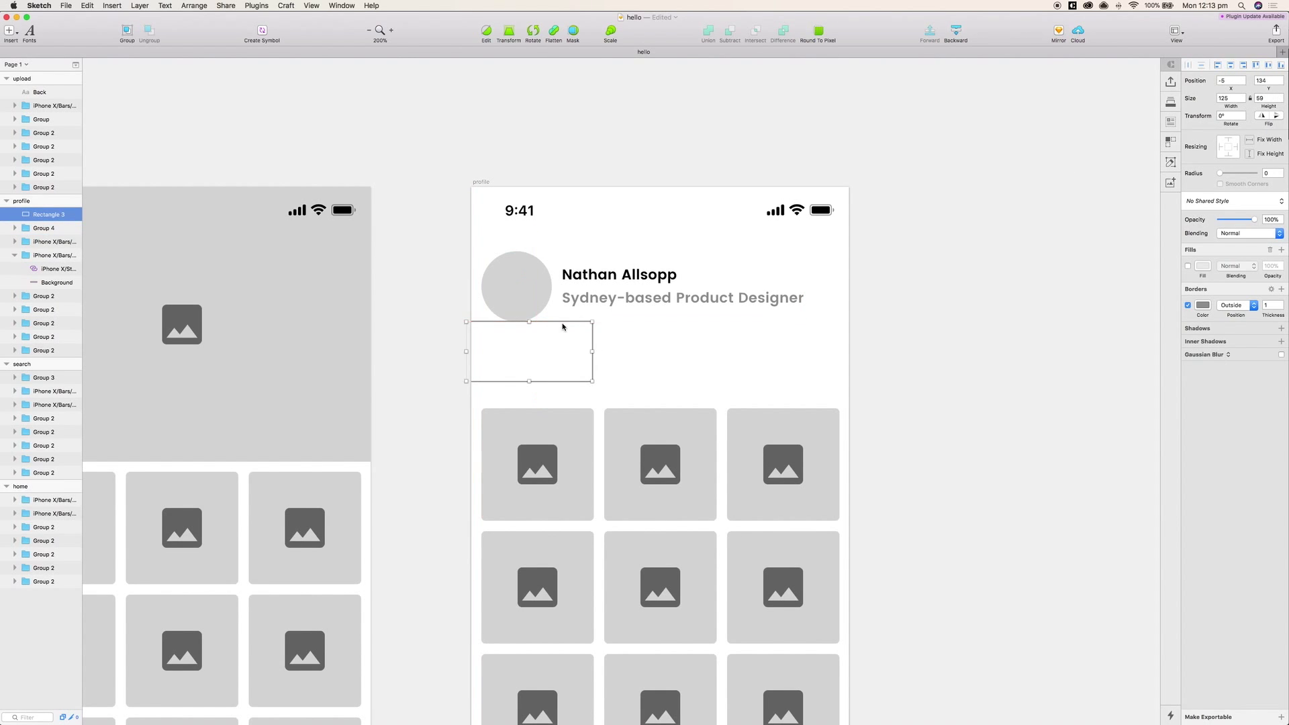
key("Right")
key("Right")
key("Right")
key("Right")
key("Right")
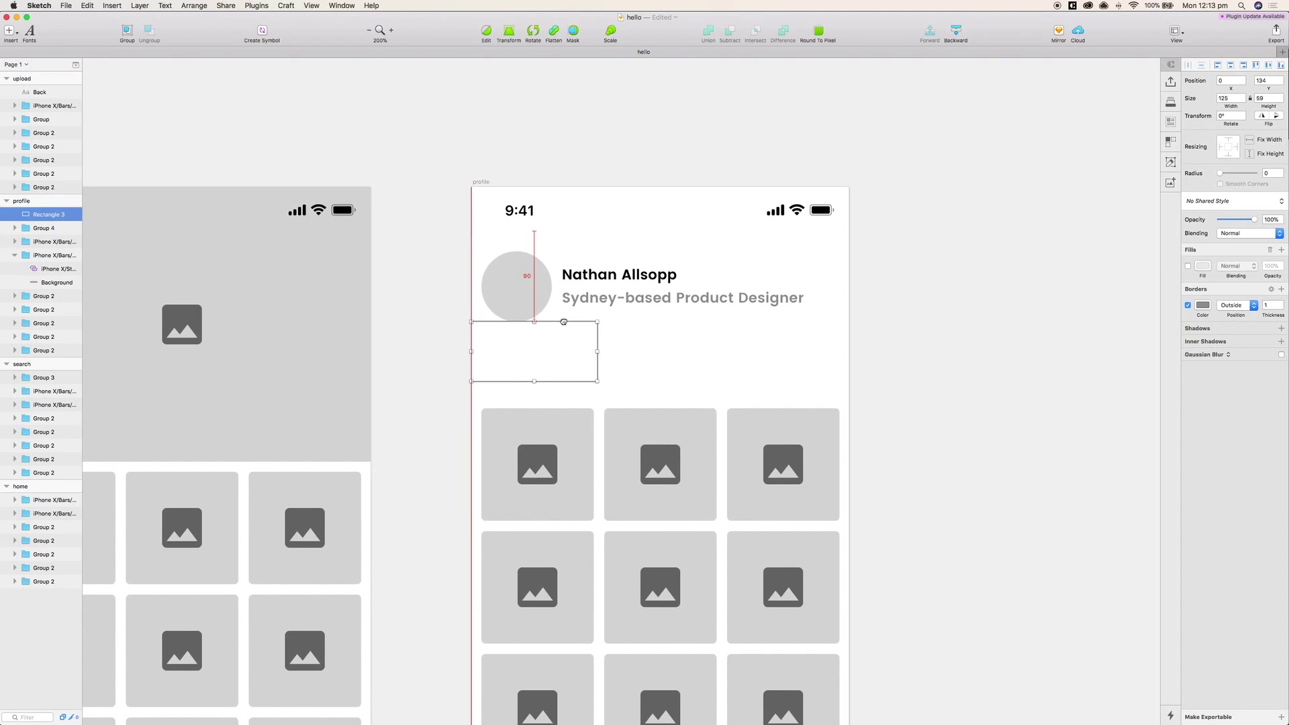
key("shift+Down")
key("shift+Down")
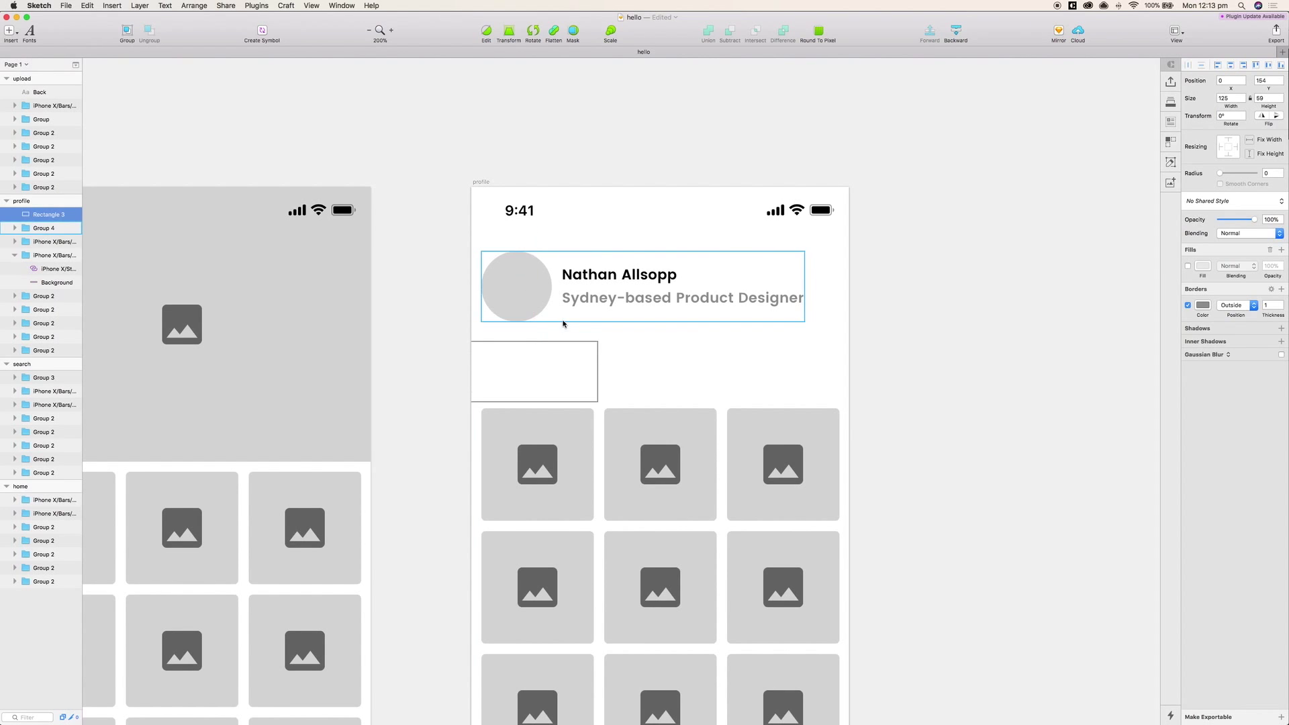
key("Escape")
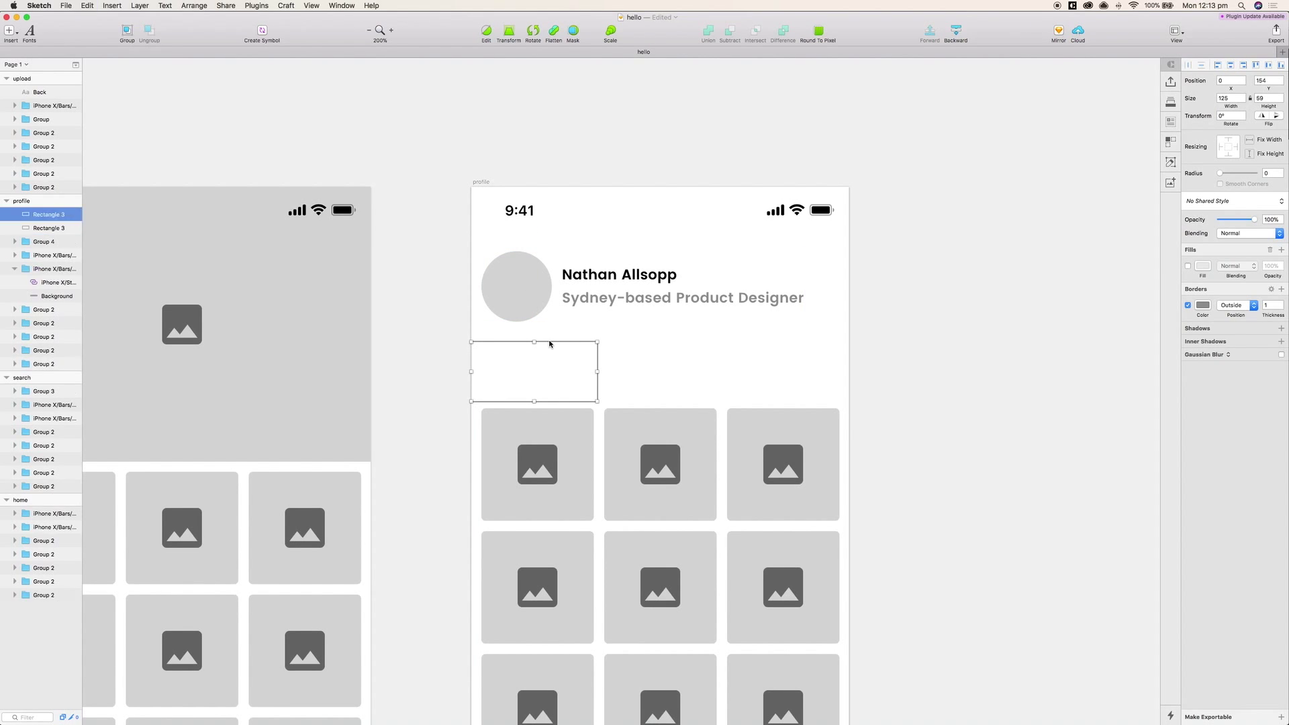
left_click(7, 28)
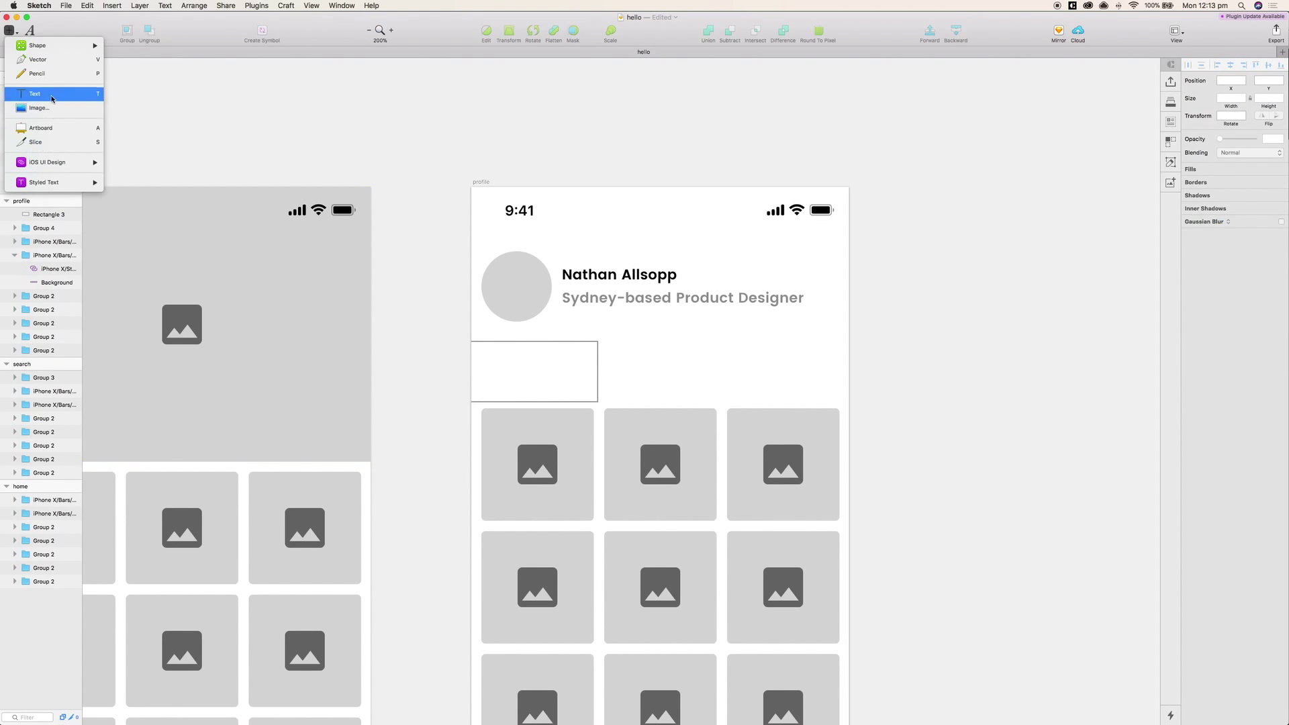
- Copy the header's name and title text into the empty box, moving the title line above the name
left_click(679, 322)
left_click(656, 299)
double_click(657, 300)
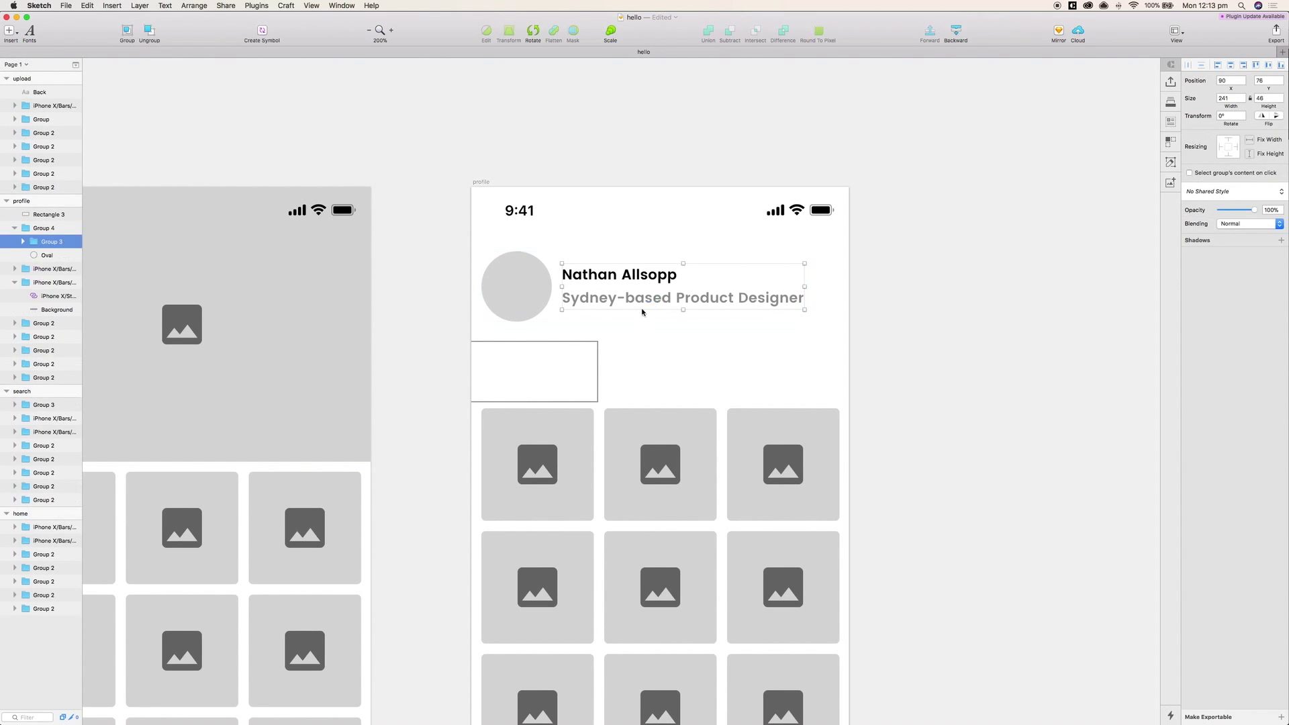
key("super+c")
left_click(529, 346)
key("super+v")
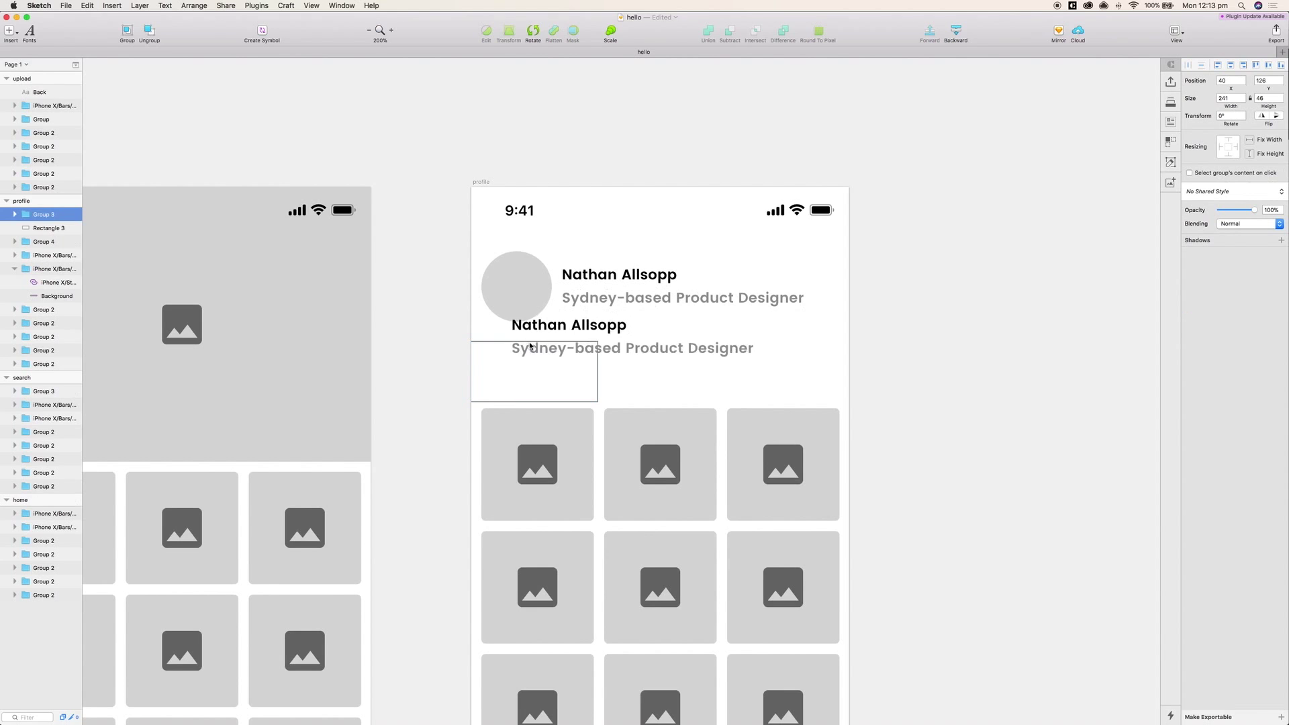
double_click(541, 362)
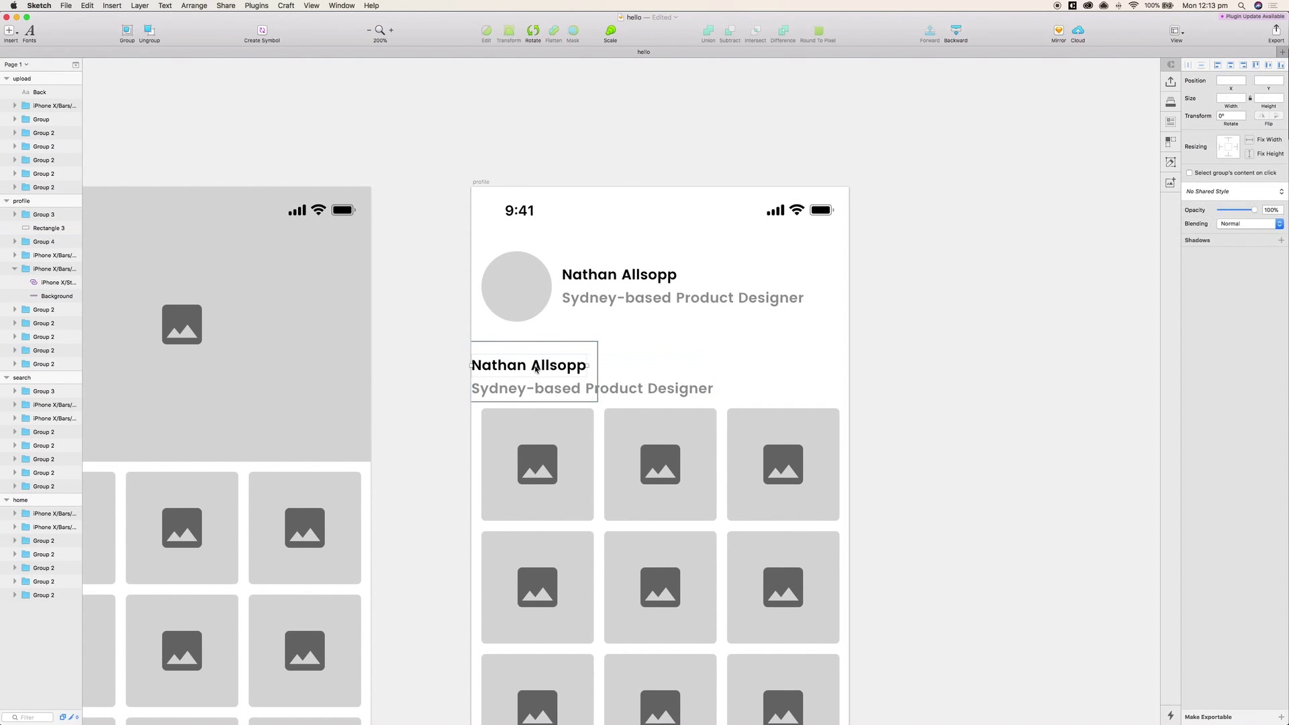
double_click(554, 364)
left_click_drag(530, 388, 525, 343)
- Retype the top line as 'Following' and centre-align the lower text line
double_click(526, 346)
key("super+a")
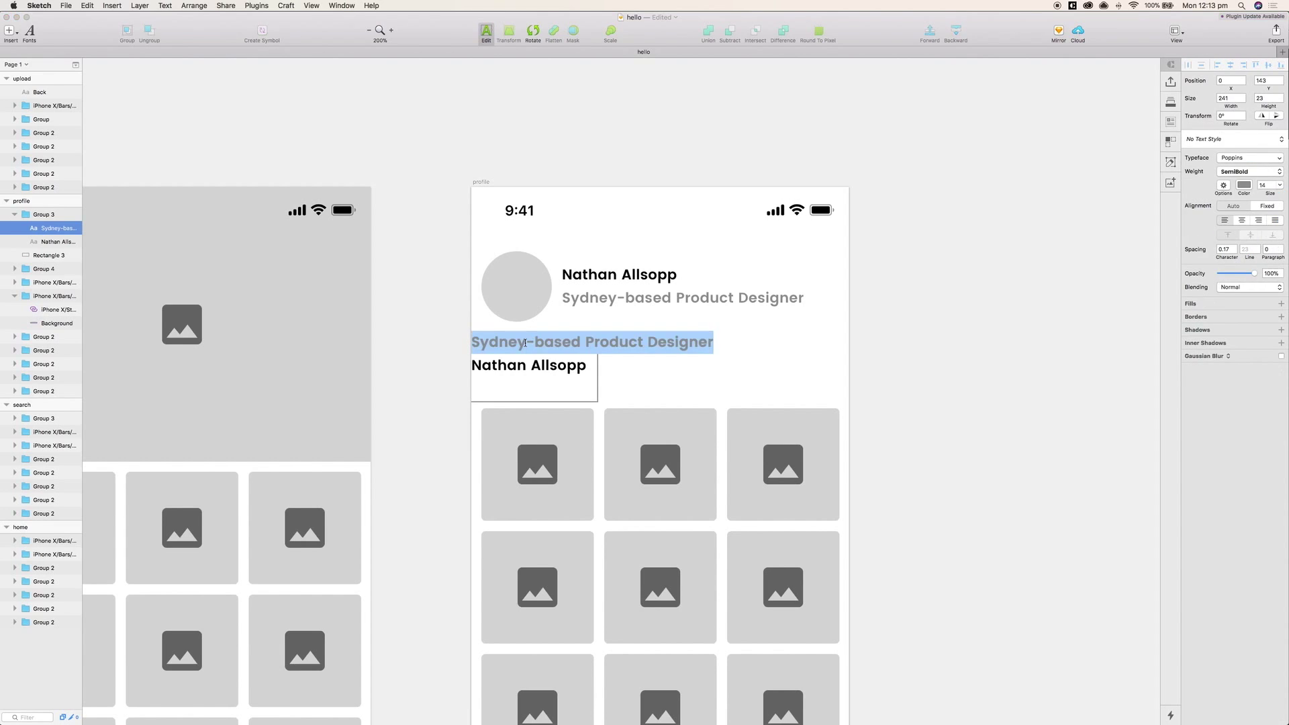
type("Following")
key("Escape")
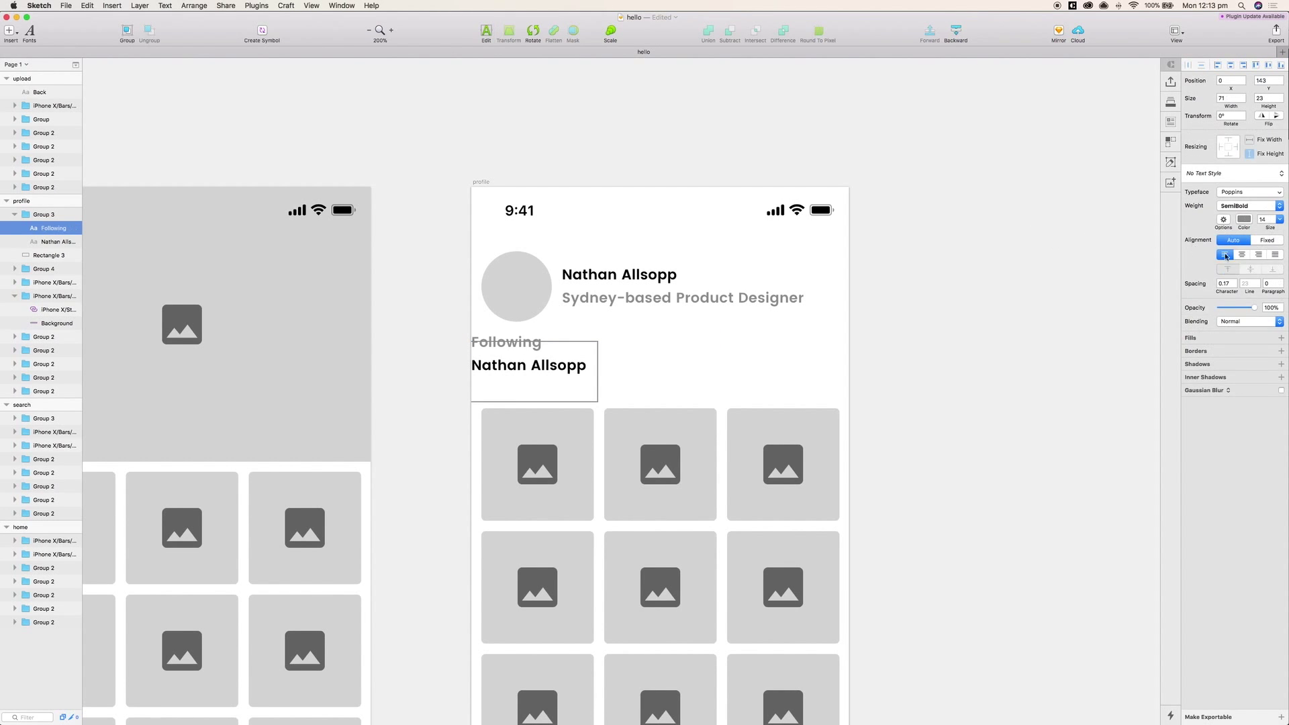
left_click(510, 366)
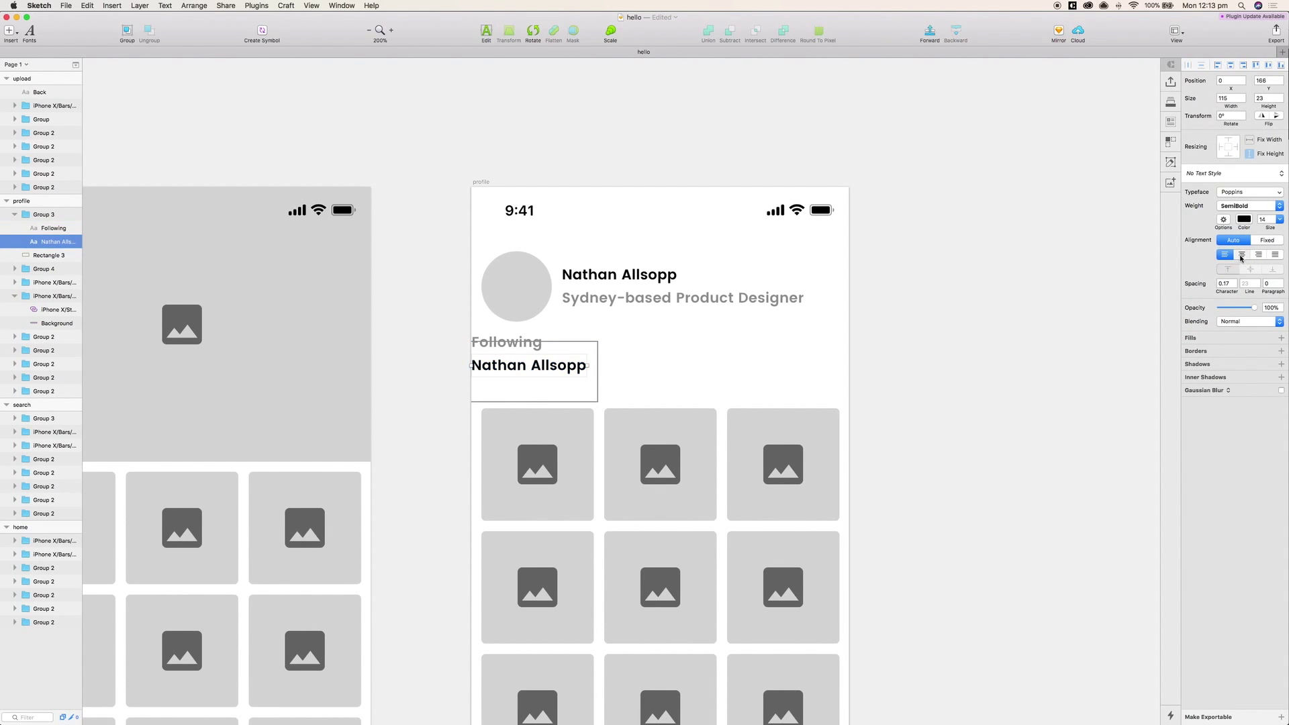
left_click(1241, 255)
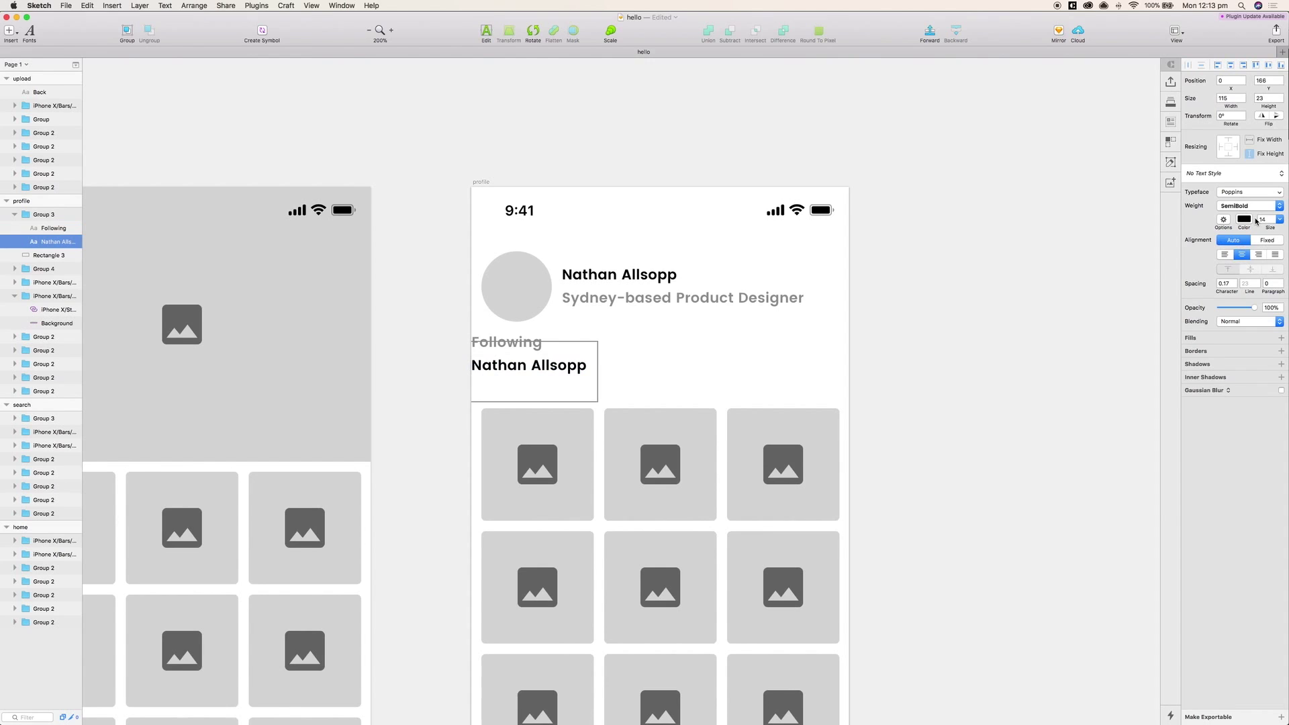
- Change the lower line to the count '1.7k', deleting the leftover surname
double_click(506, 366)
type("1.7k")
key("Escape")
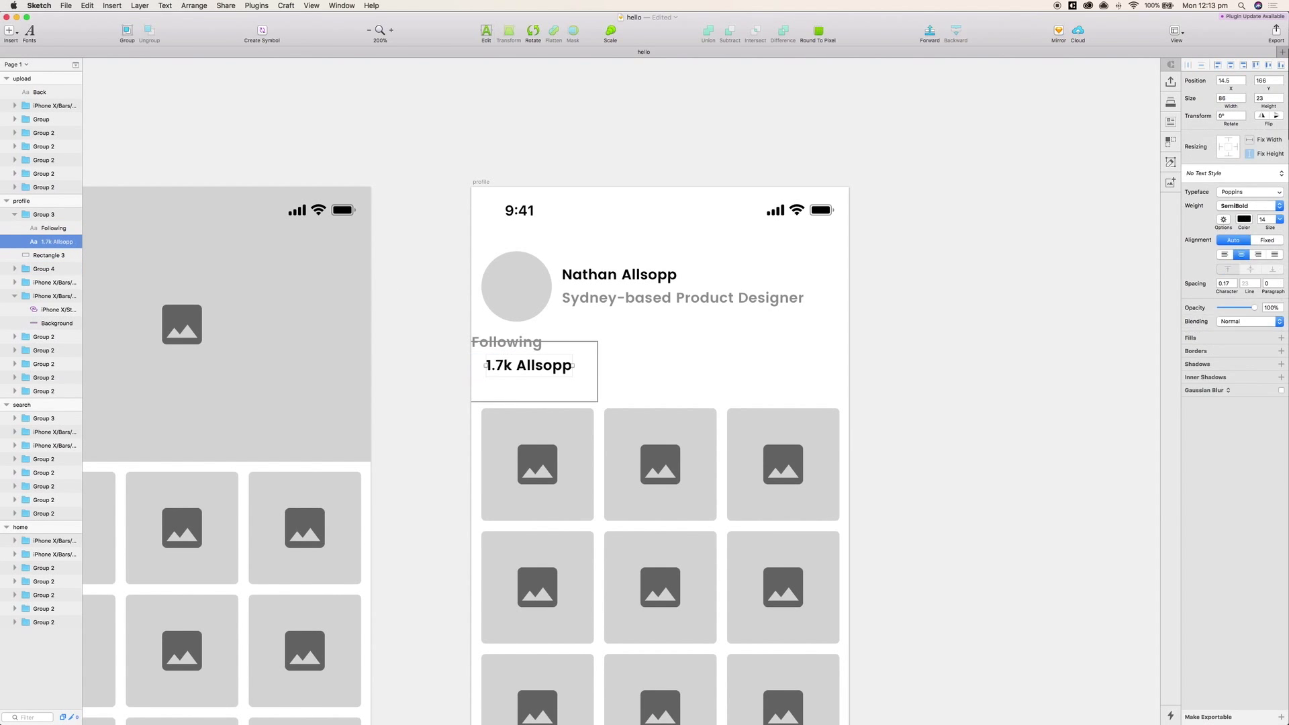
double_click(518, 366)
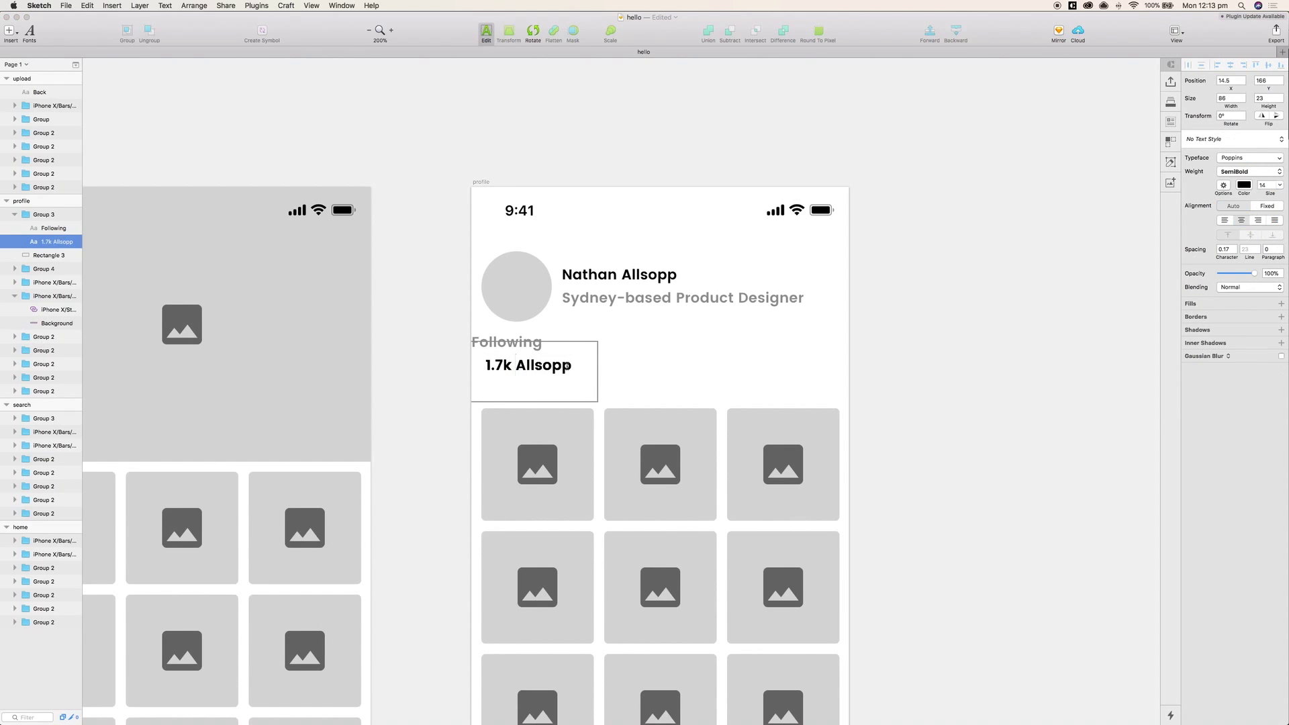
key("shift+Left")
key("shift+Left")
key("shift+Left")
key("shift+Left")
key("shift+Left")
key("shift+Left")
key("shift+Left")
key("shift+Left")
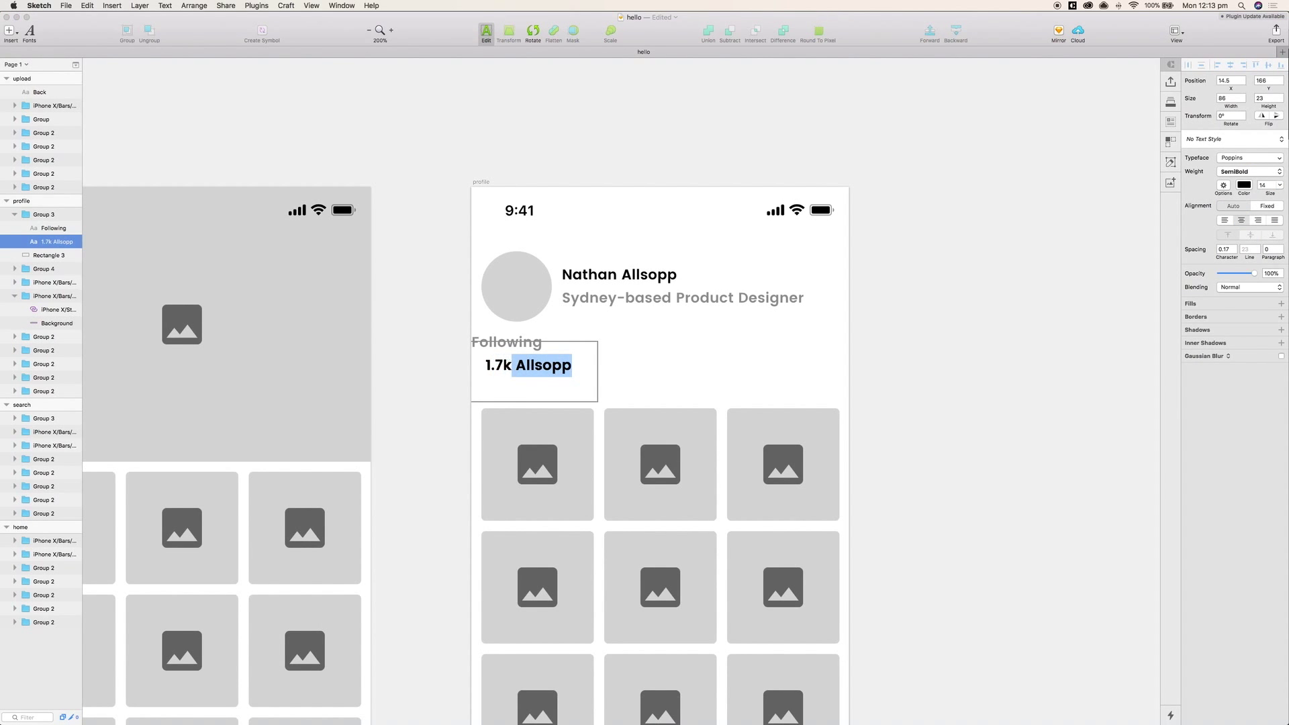
key("BackSpace")
key("Escape")
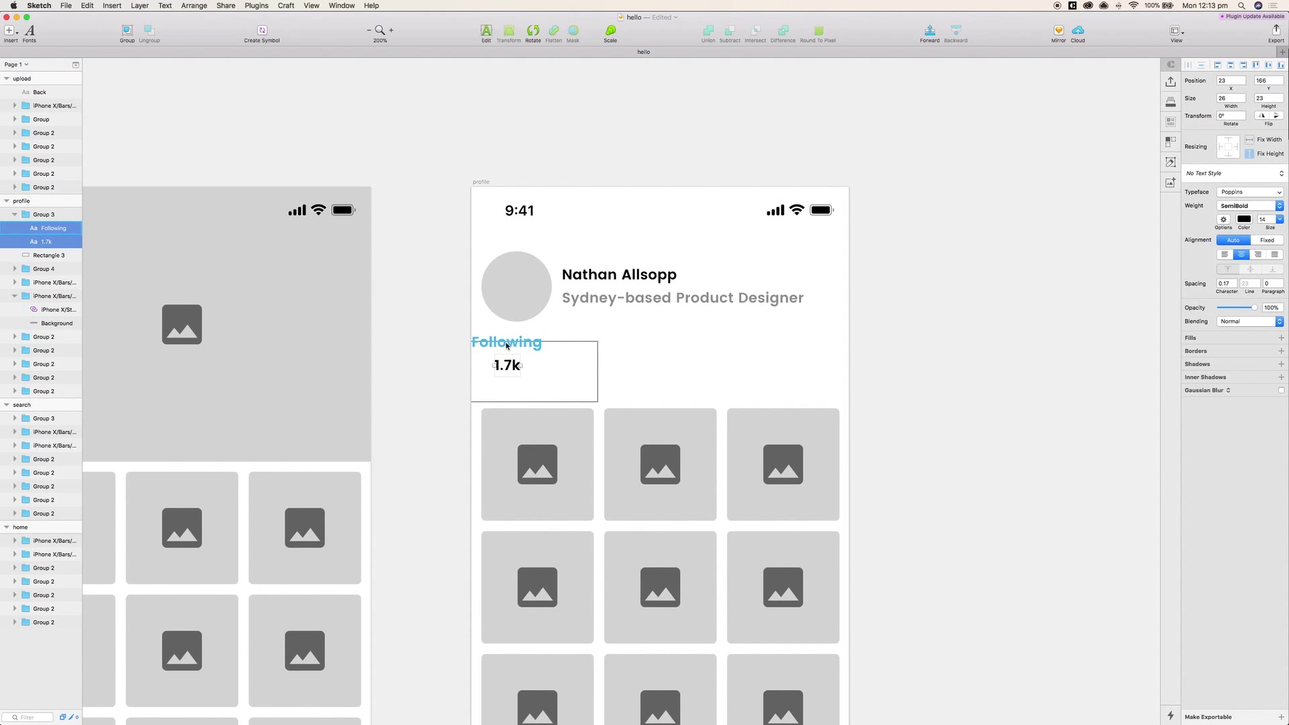
- Centre the Following and 1.7k labels on each other, group them, and move them into the box
left_click(507, 342, "shift")
left_click(194, 6)
mouse_move(228, 93)
left_click(296, 107)
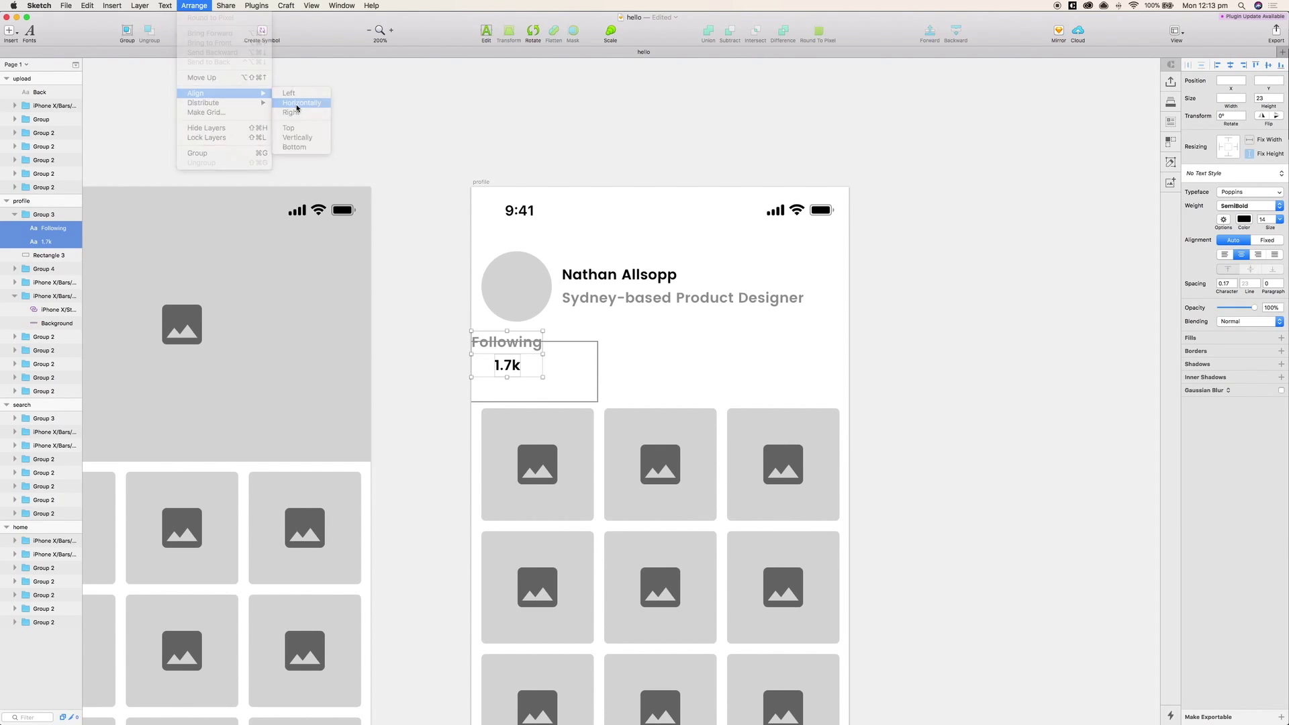
key("super+g")
left_click_drag(520, 351, 545, 369)
mouse_move(52, 229)
left_mouse_down()
mouse_move(52, 213)
mouse_move(40, 230)
left_mouse_up()
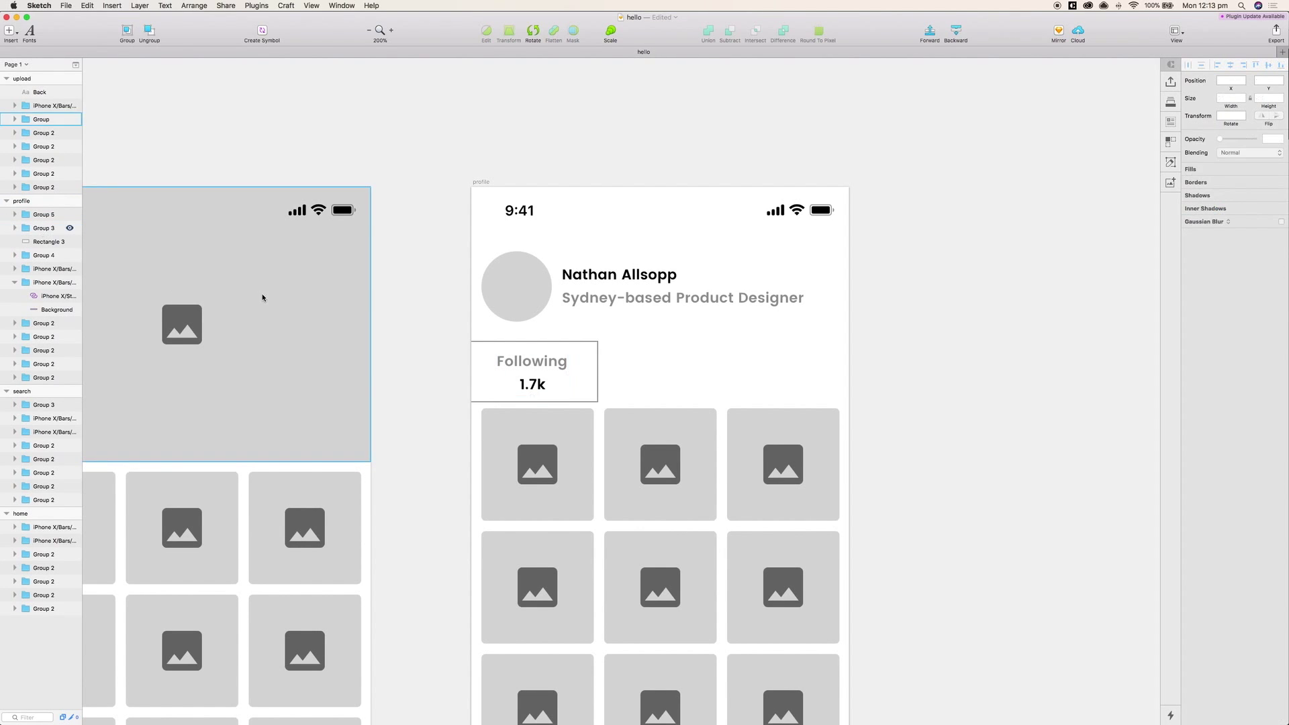
- Centre the label group horizontally and vertically in the box and group them together
left_click(531, 377)
left_click(513, 344, "shift")
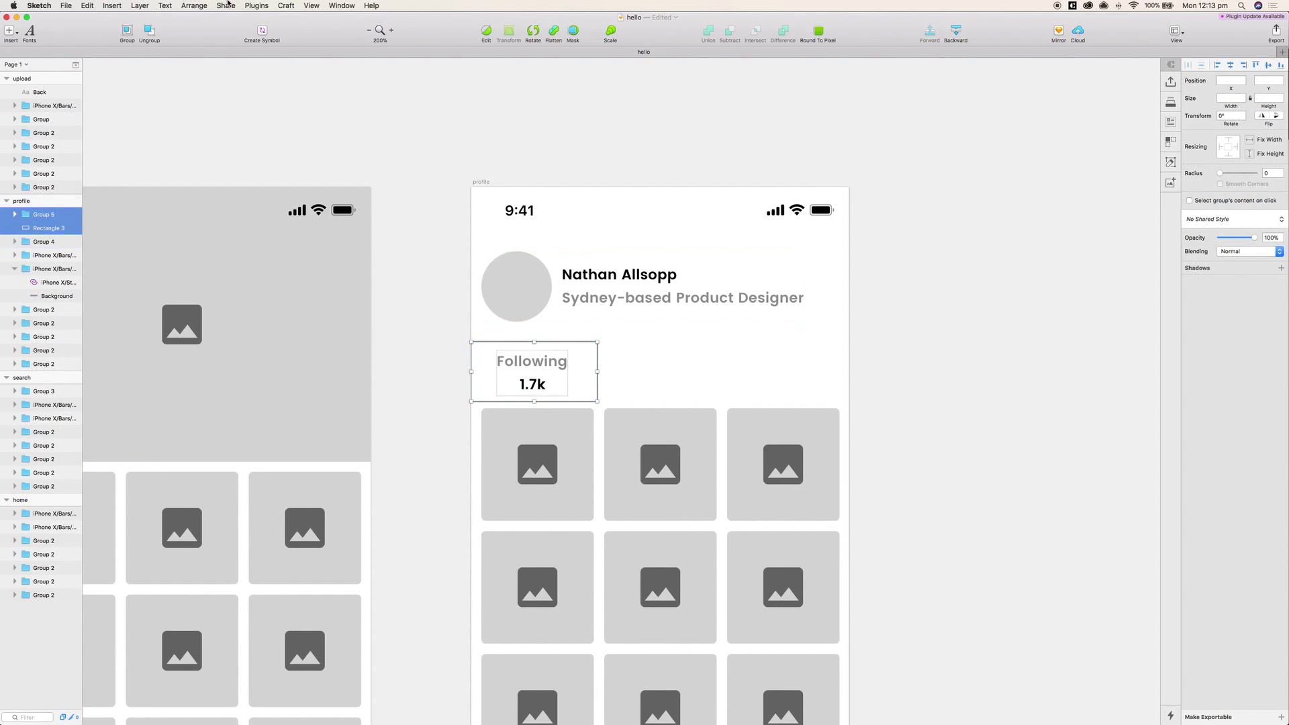
left_click(194, 6)
mouse_move(202, 93)
left_click(302, 103)
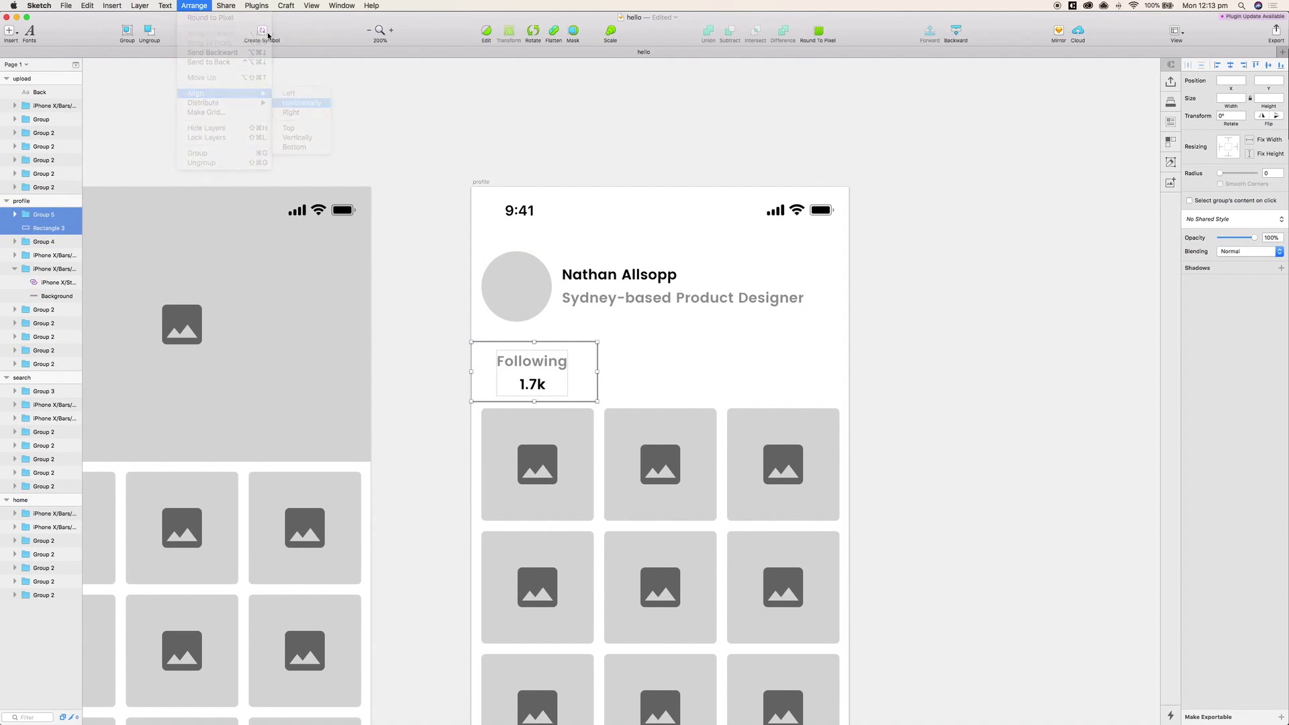
left_click(194, 6)
left_click(297, 137)
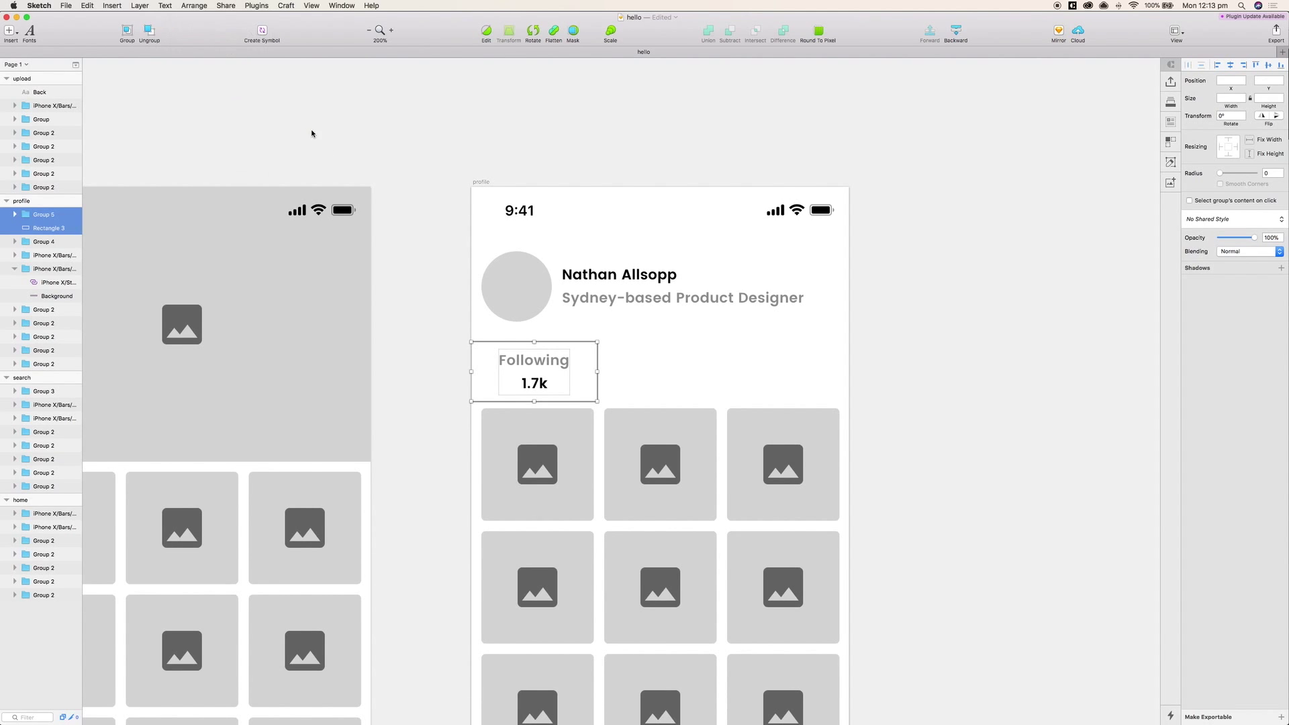
key("super+g")
- Duplicate the stat box to the right and relabel the copy 'Followers'
left_click_drag(521, 365, 646, 367)
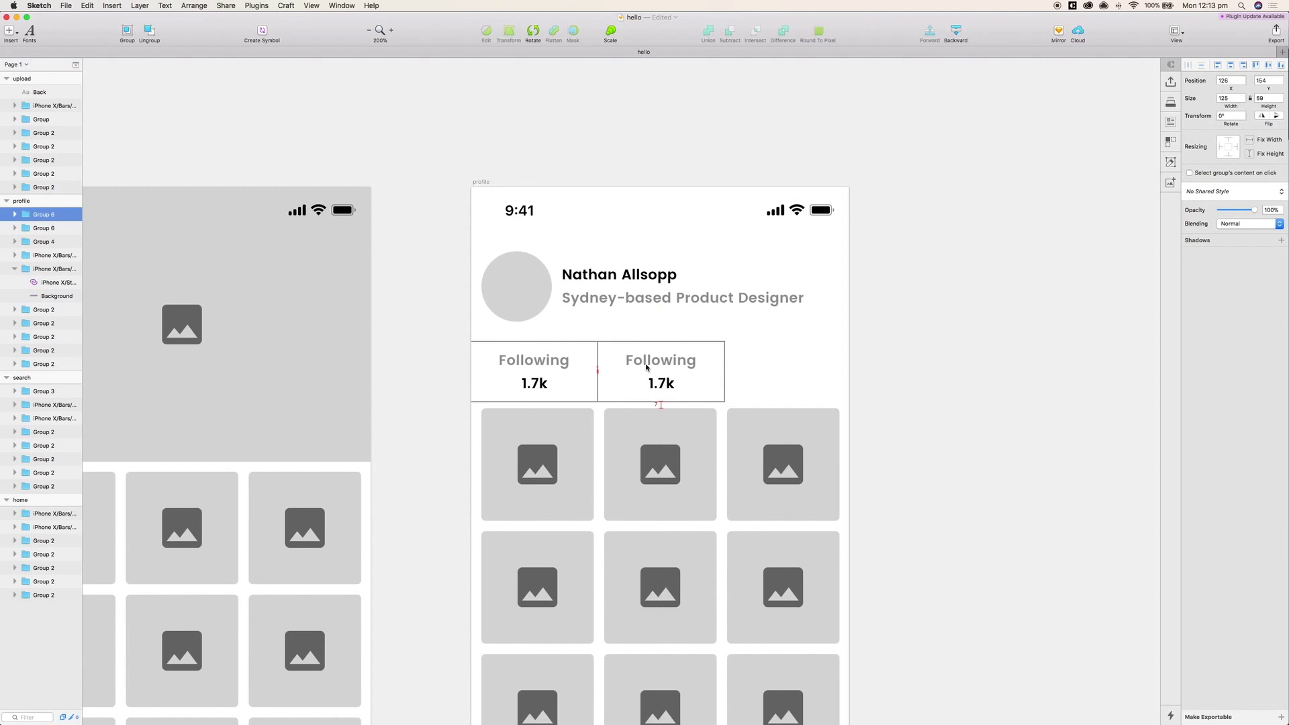
double_click(678, 357)
double_click(678, 357)
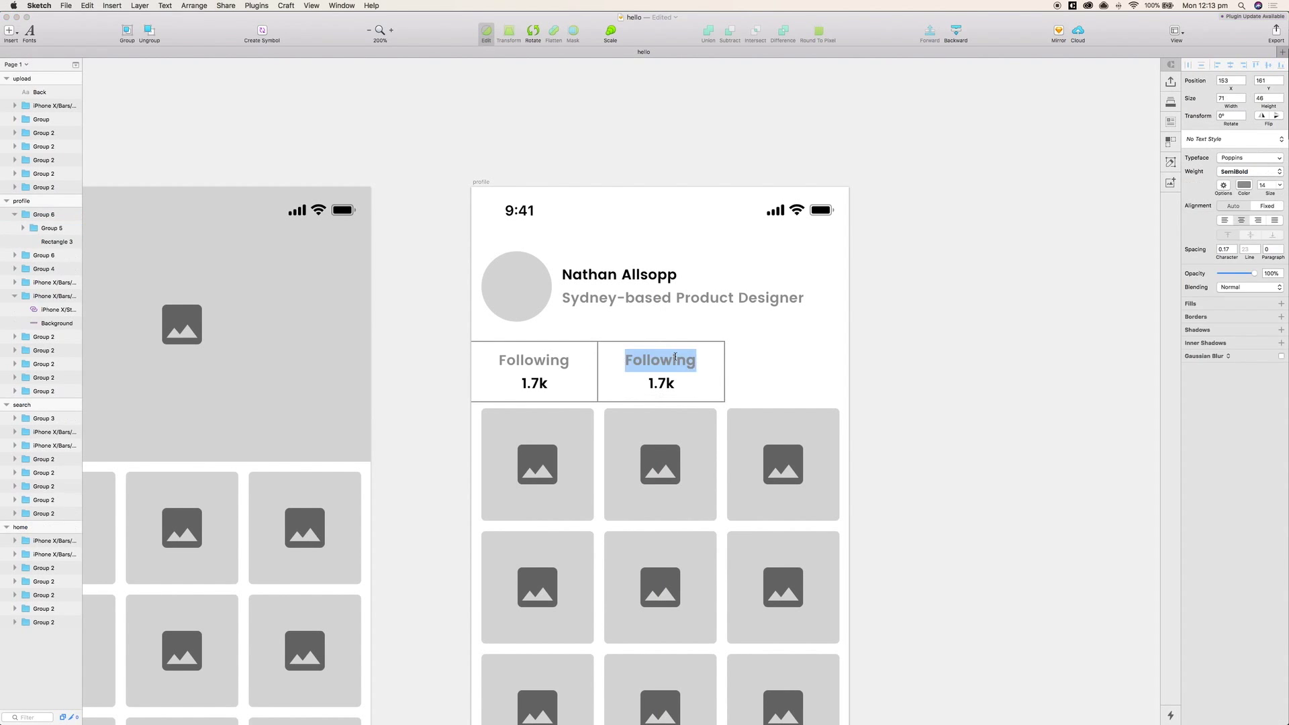
type("Followers")
key("Escape")
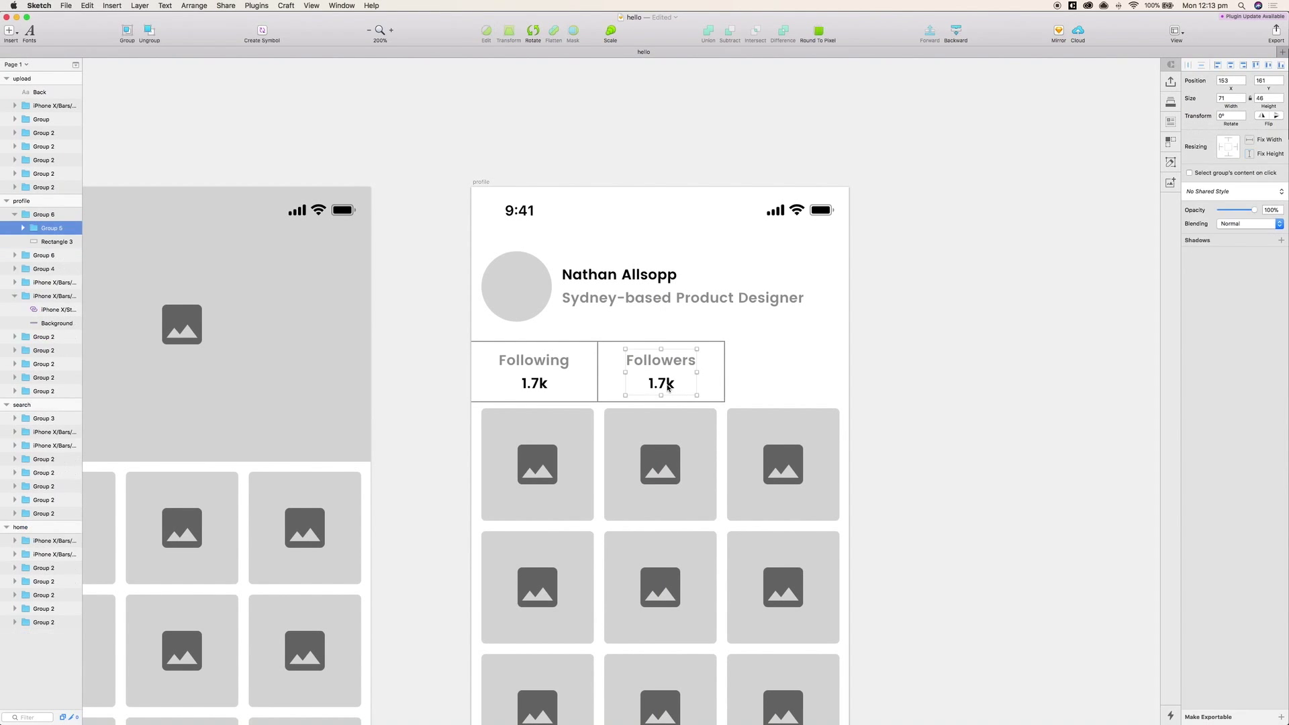
key("Escape")
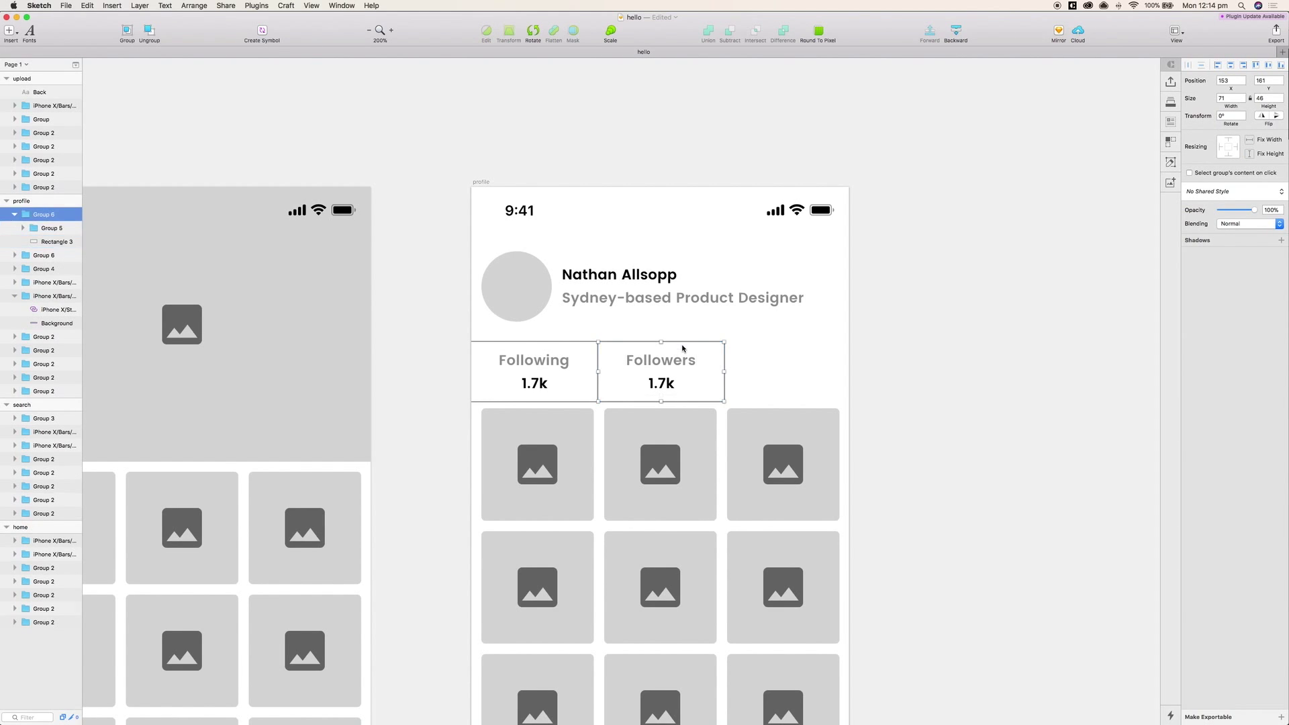
- Add a third stat column labelled 'Photos' with the count 150
key("cmd+d")
left_click_drag(709, 360, 773, 362)
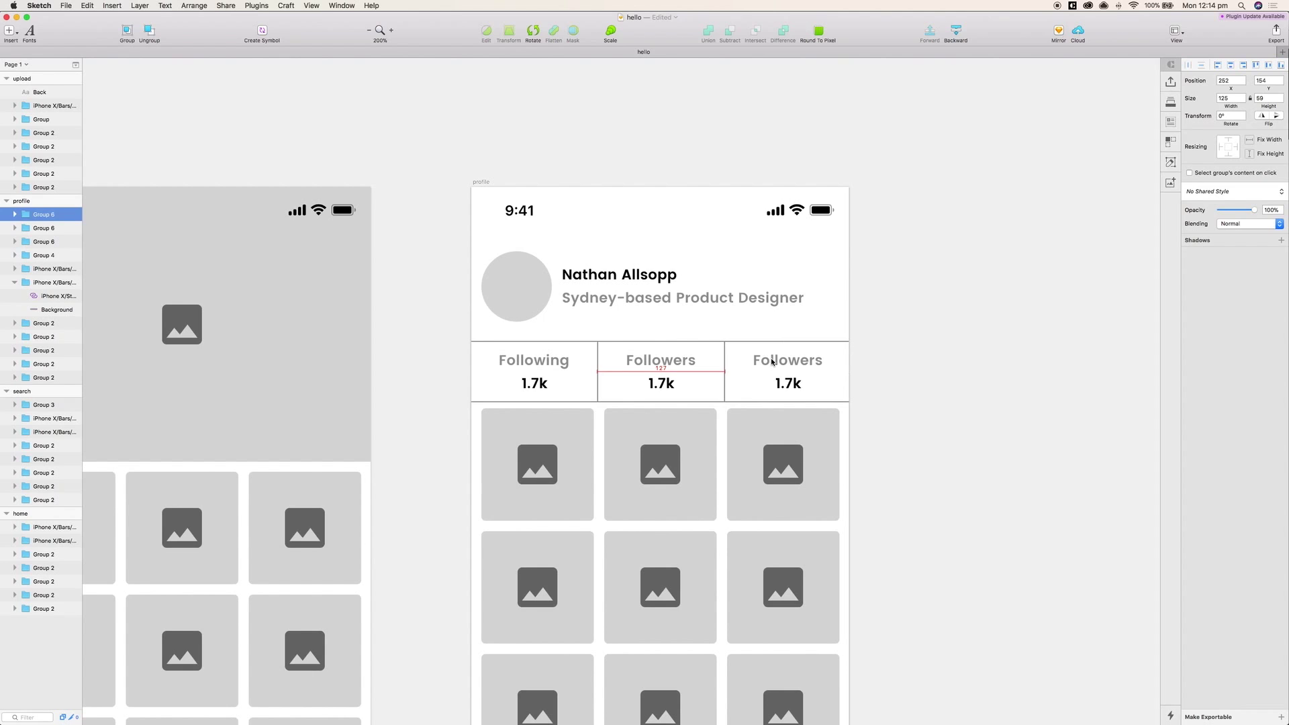
double_click(799, 363)
double_click(799, 363)
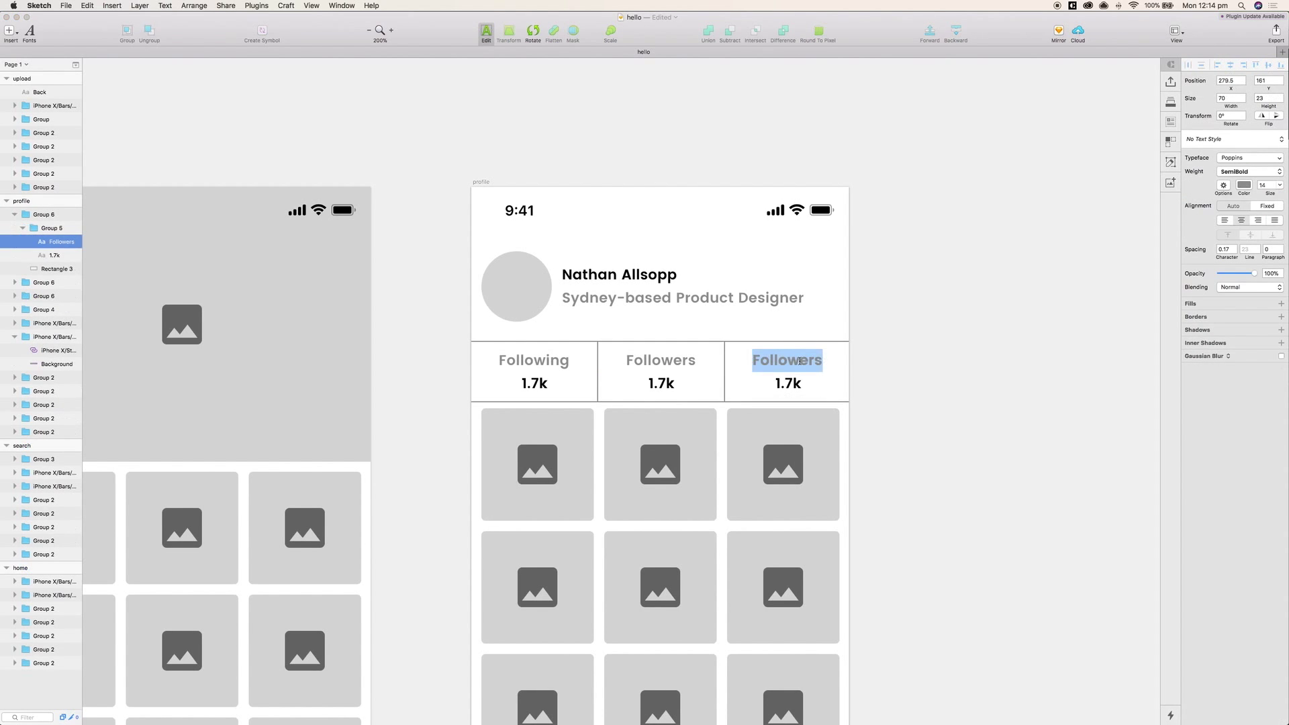
type("Photos")
left_click(793, 390)
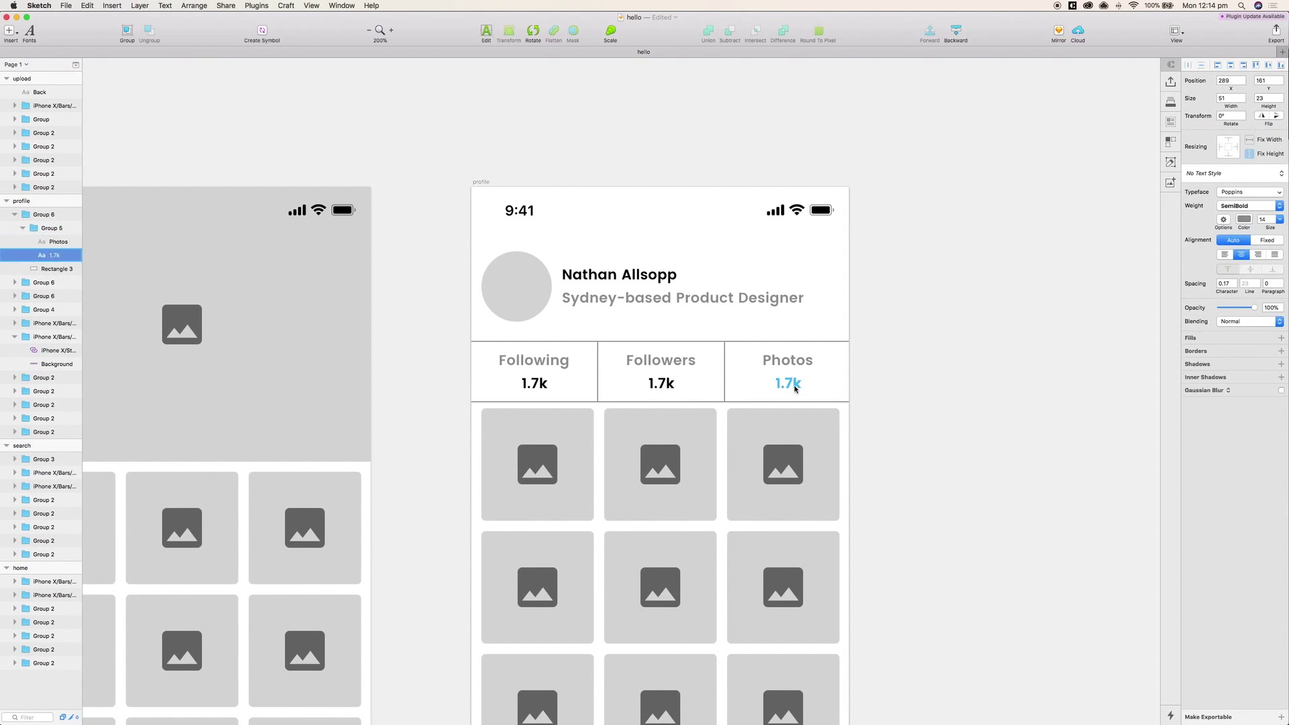
double_click(794, 385)
type("150")
left_click(662, 388)
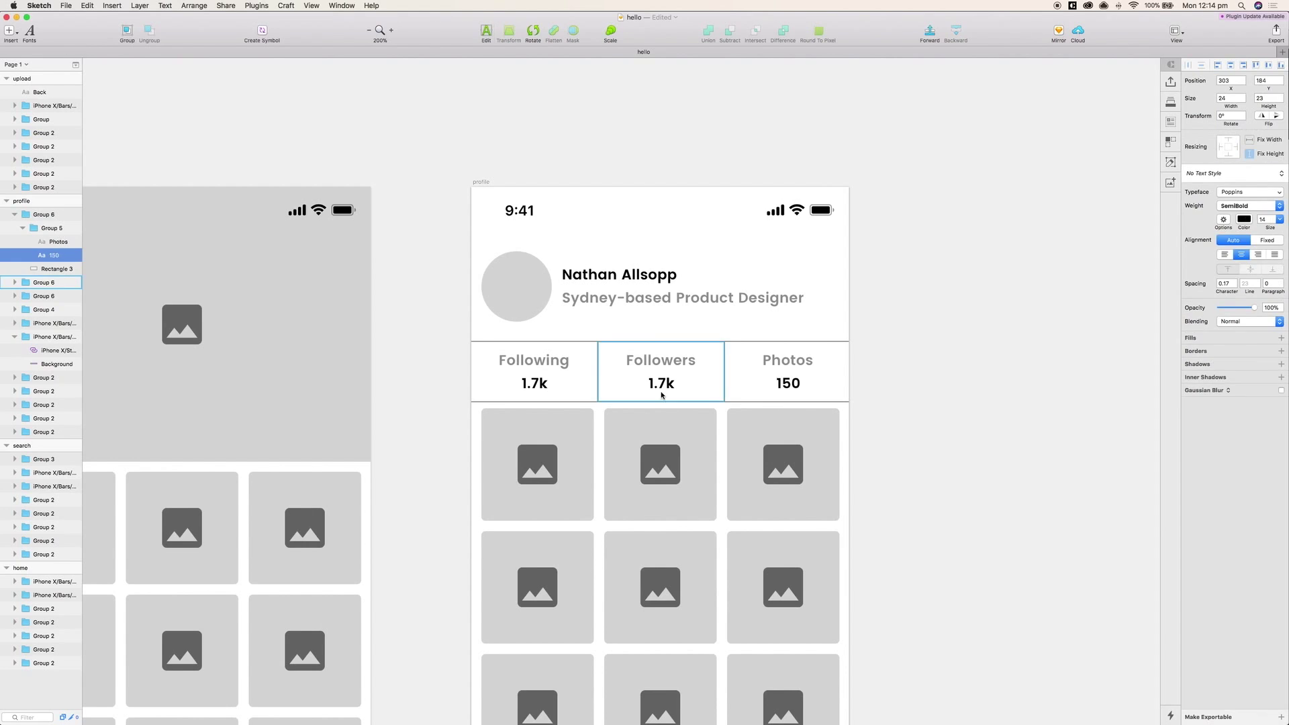
- Set the Followers count to 5.9k and select all three stat columns
double_click(662, 385)
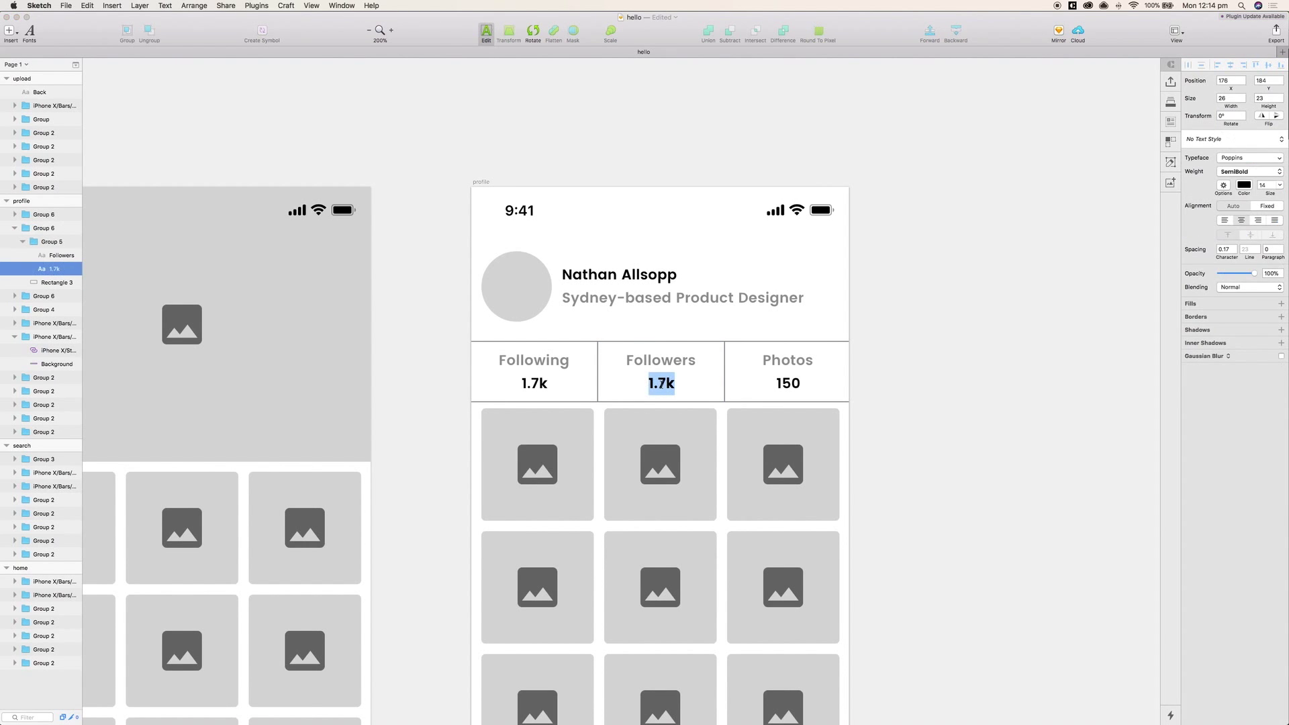
type("5.9k")
key("Escape")
key("Escape")
key("Escape")
key("Escape")
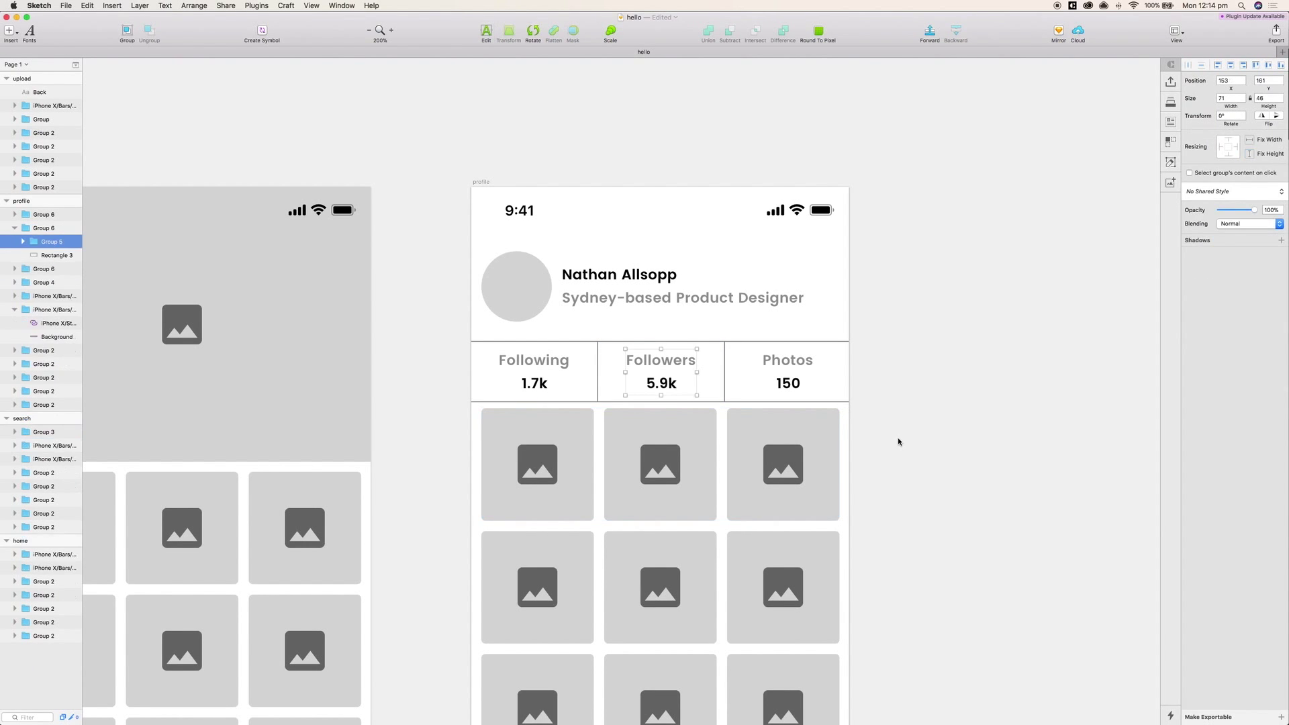
left_click(725, 400)
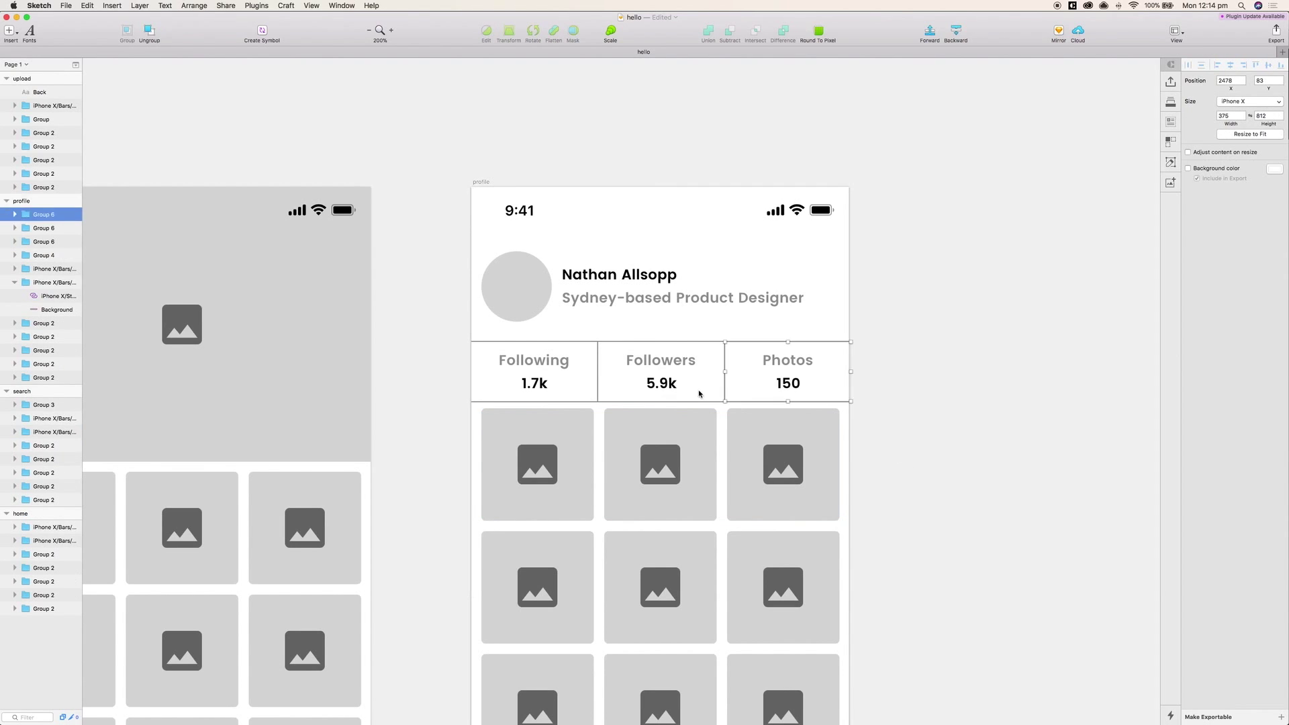
left_click(662, 374, "shift")
left_click(537, 373, "shift")
- Group the three stat columns and nudge the stats and first photo row into position
key("super+g")
left_click_drag(561, 366, 564, 357)
key("shift+Down")
key("shift+Down")
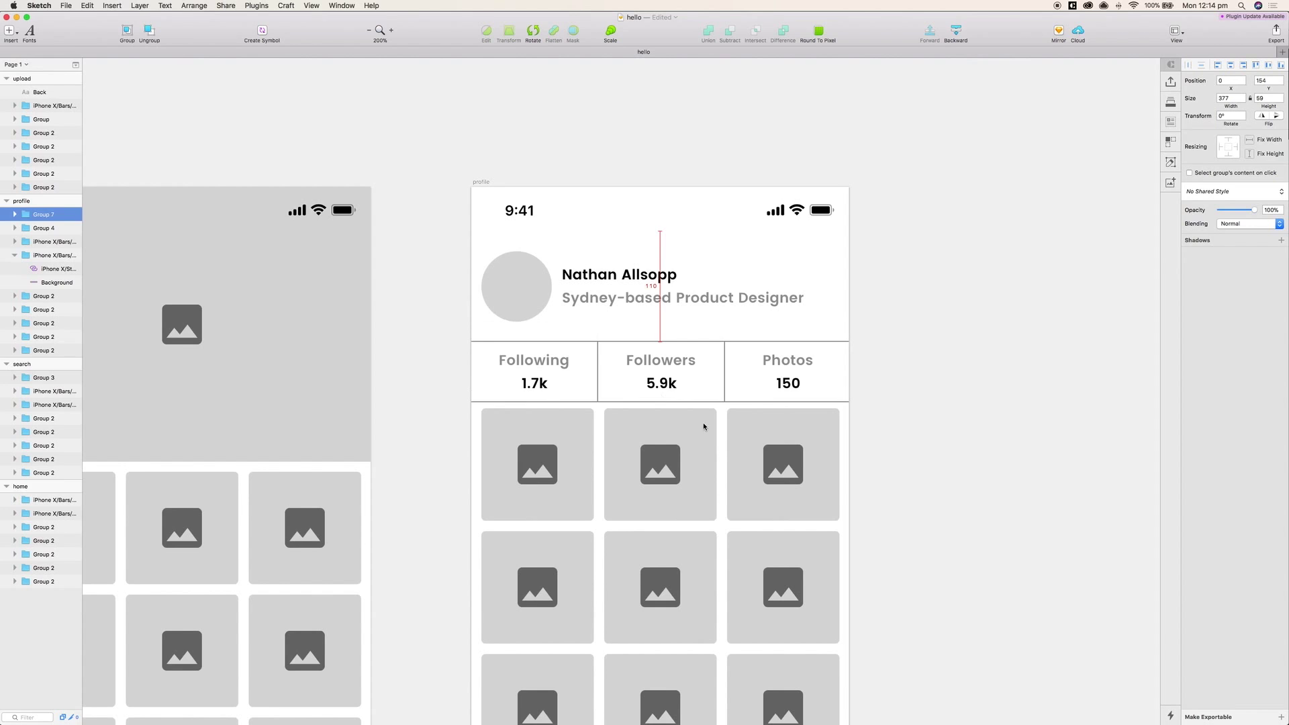
left_click(702, 465)
left_click_drag(693, 471, 693, 462)
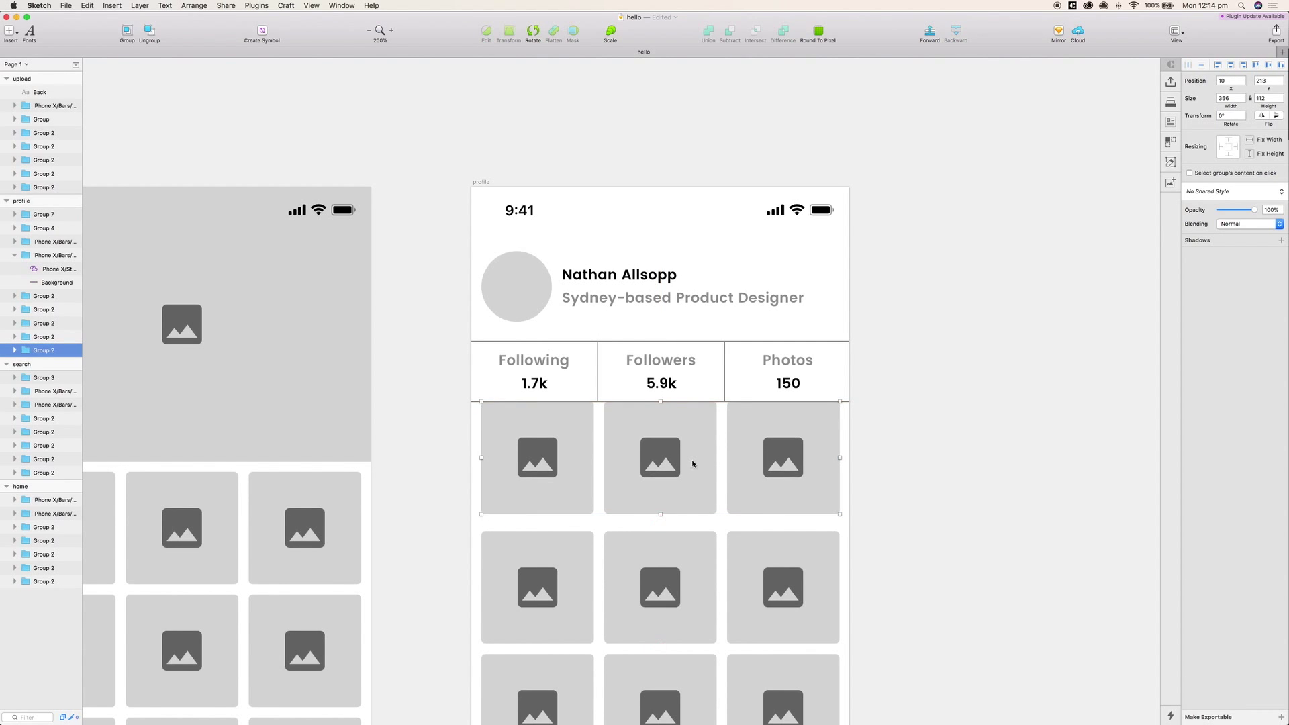
key("shift+Down")
key("shift+Down")
- Select the remaining photo rows and nudge them down for even spacing
scroll(759, 443, "down", 5)
left_click(829, 424)
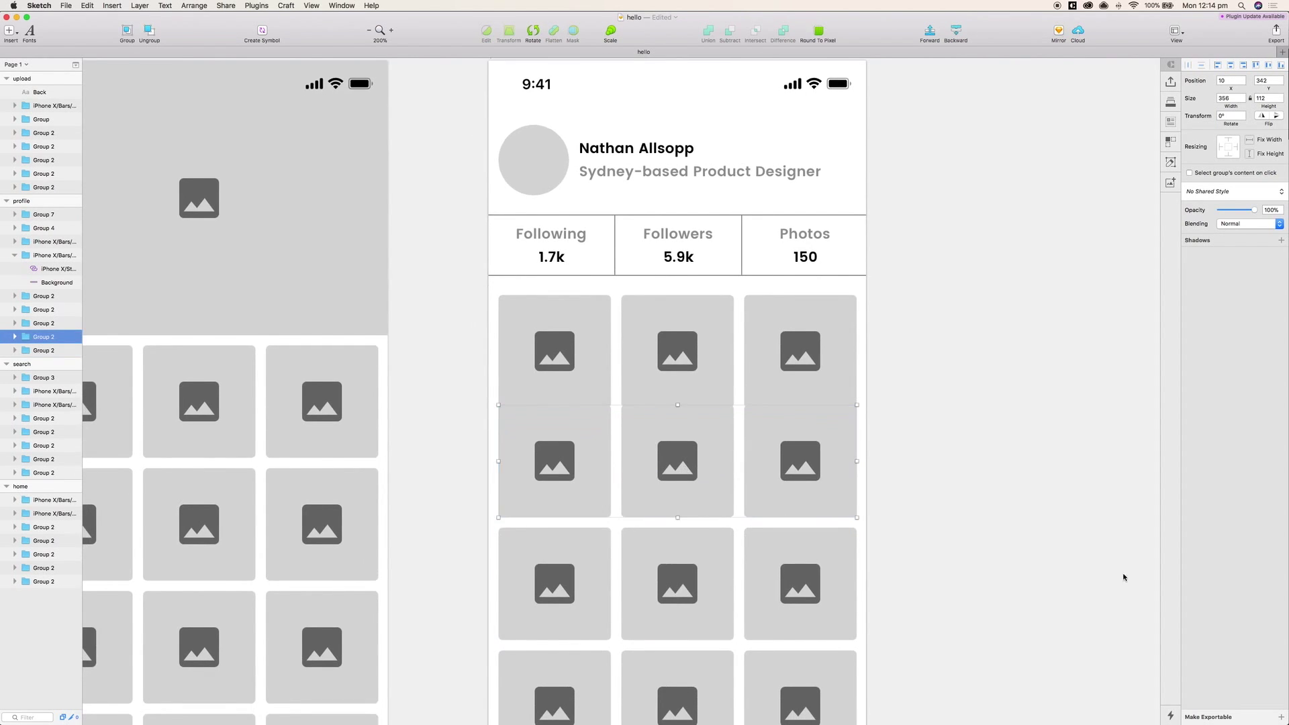
scroll(1124, 578, "down", 5)
left_click(698, 484, "shift")
left_click(697, 583, "shift")
left_click(713, 669, "shift")
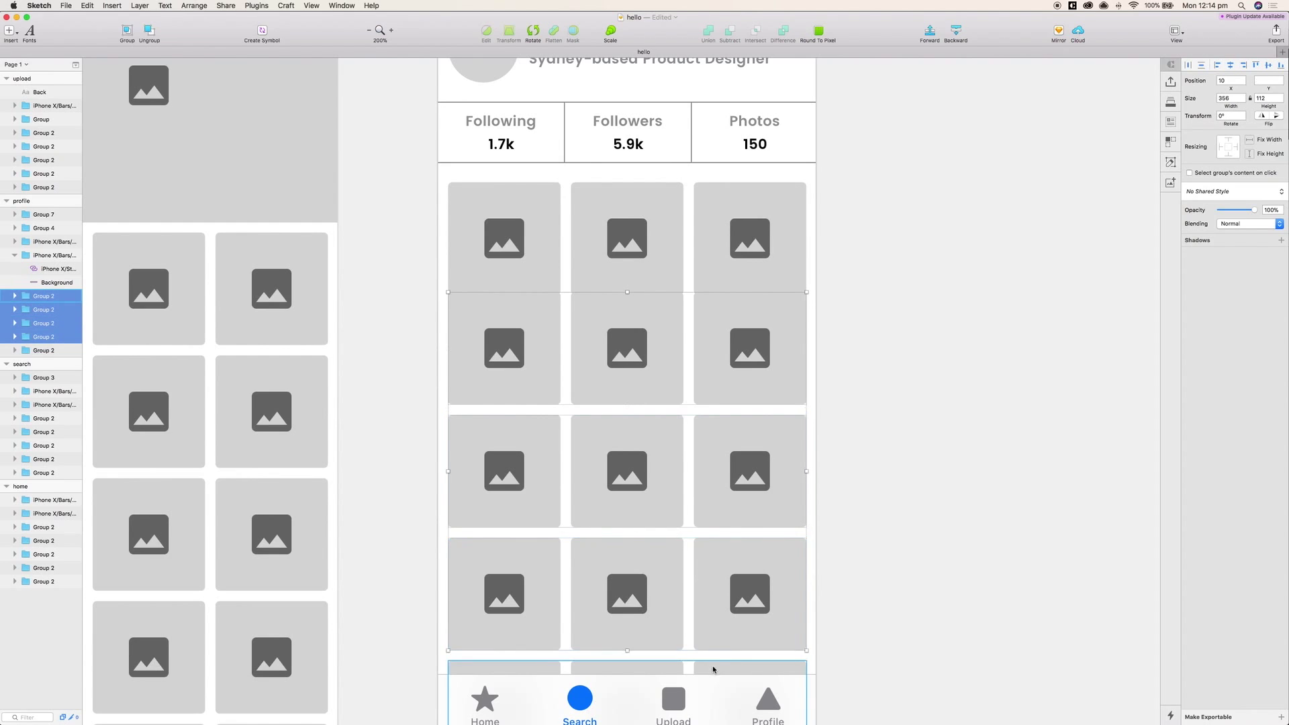
key("shift+Down")
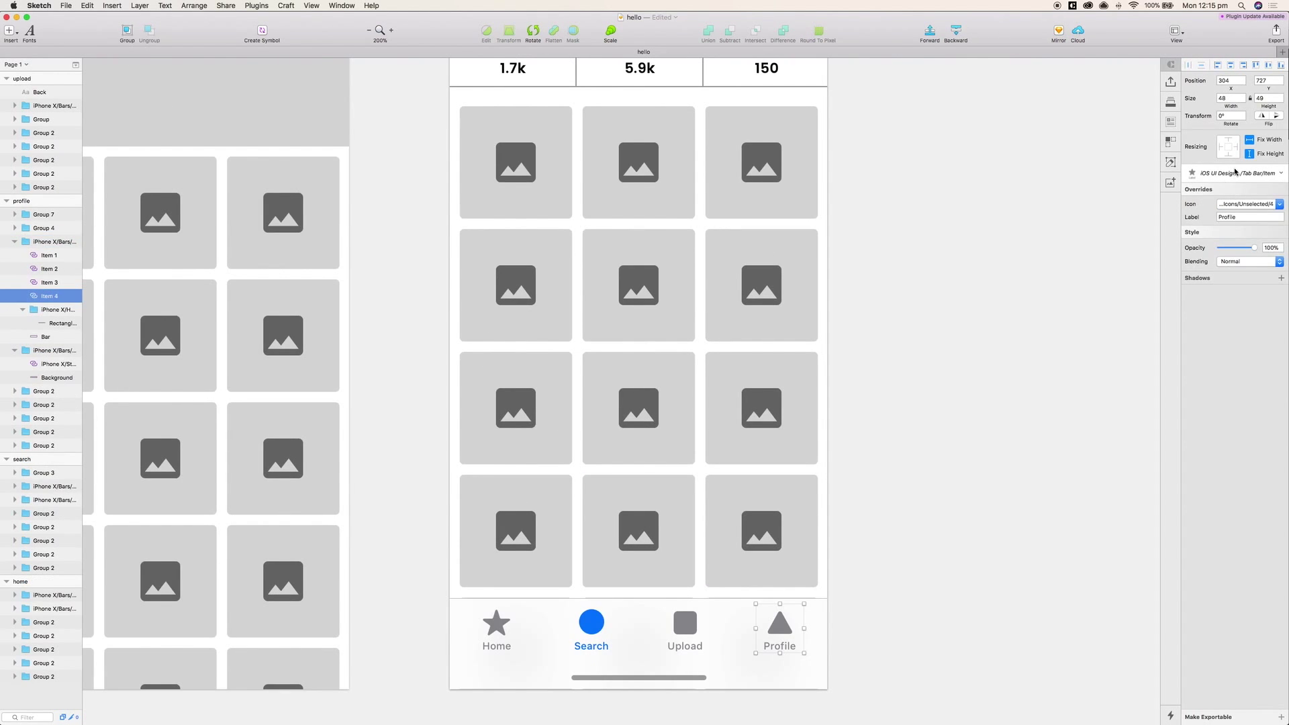
- Swap the Profile tab to Tab Bar/Item - Active with the Active/4 icon
left_click(1235, 173)
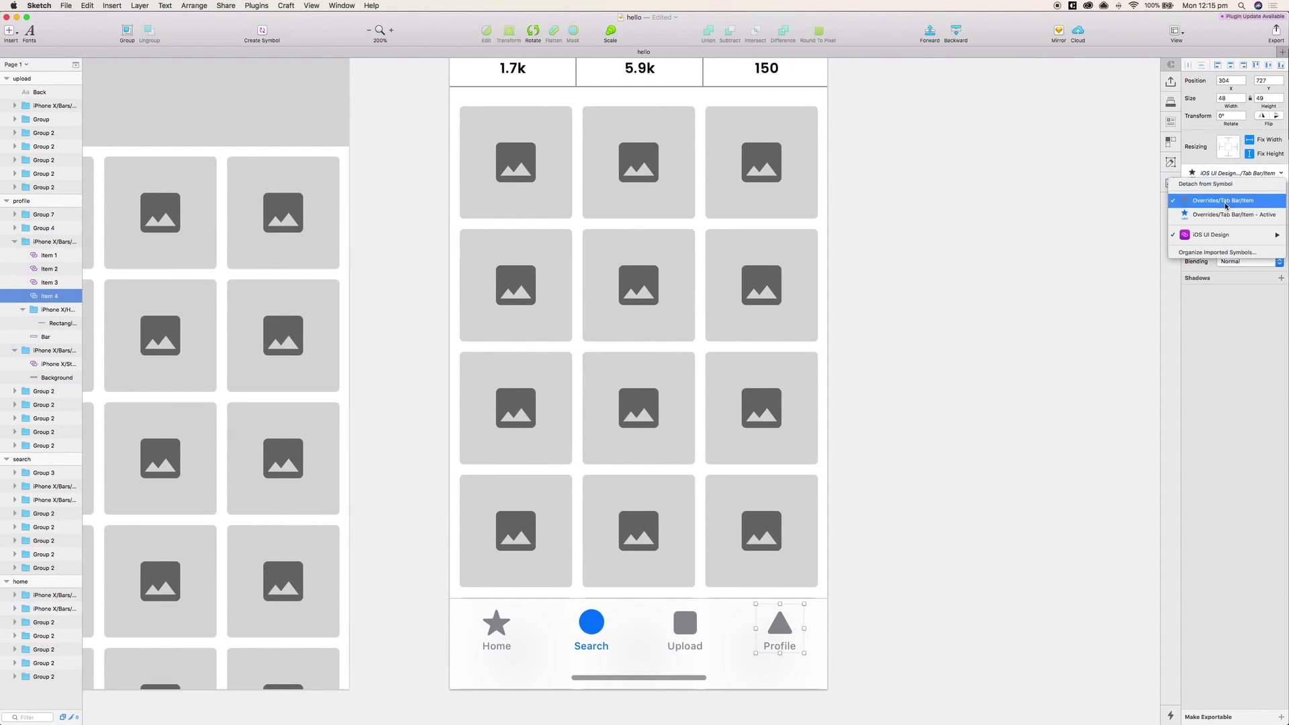
left_click(1234, 210)
left_click(1235, 204)
mouse_move(1235, 232)
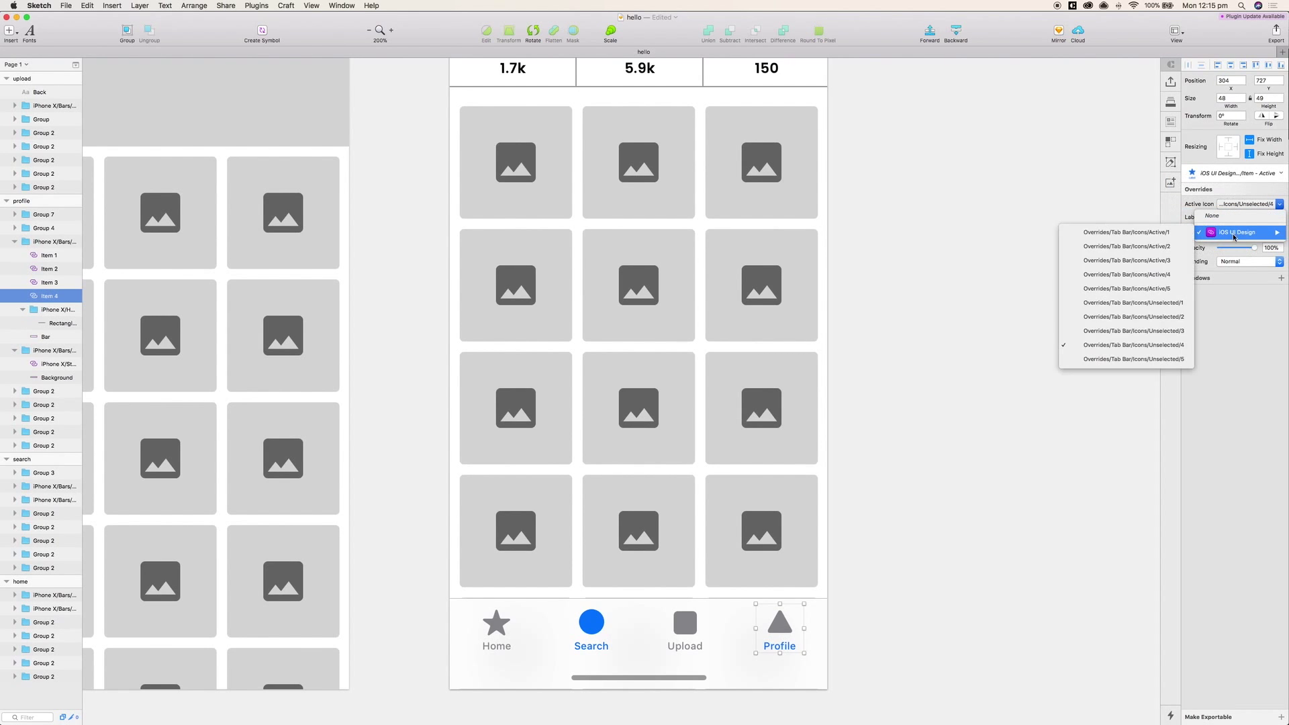
left_click(1126, 274)
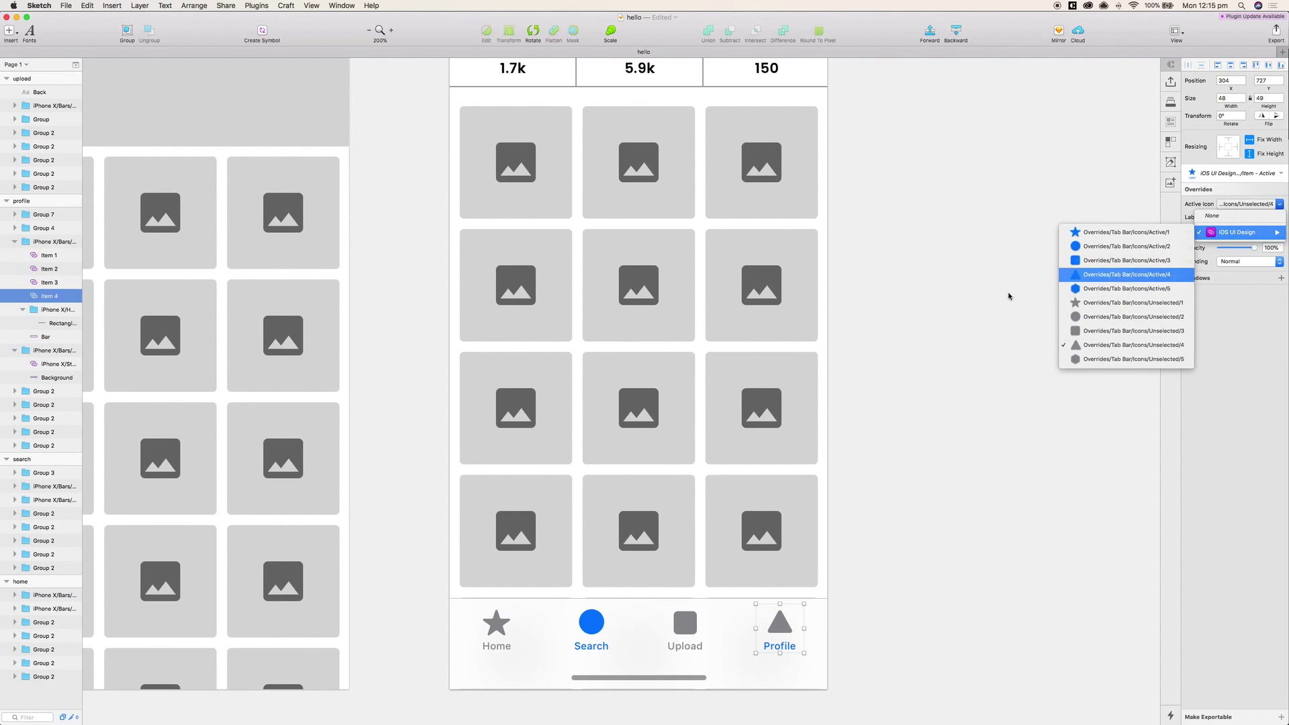
- Swap the Search tab to the inactive Tab Bar/Item with the Unselected/2 icon
double_click(600, 626)
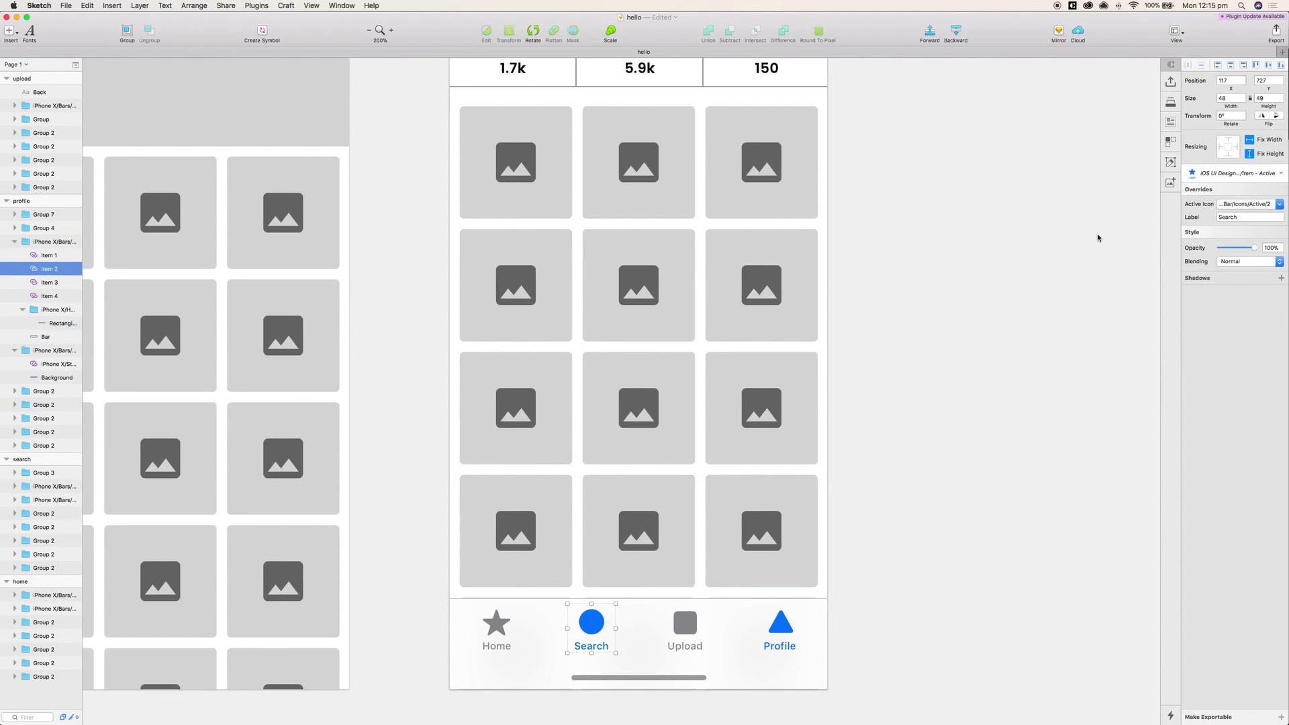
left_click(1232, 174)
left_click(1228, 207)
left_click(1243, 203)
mouse_move(1241, 232)
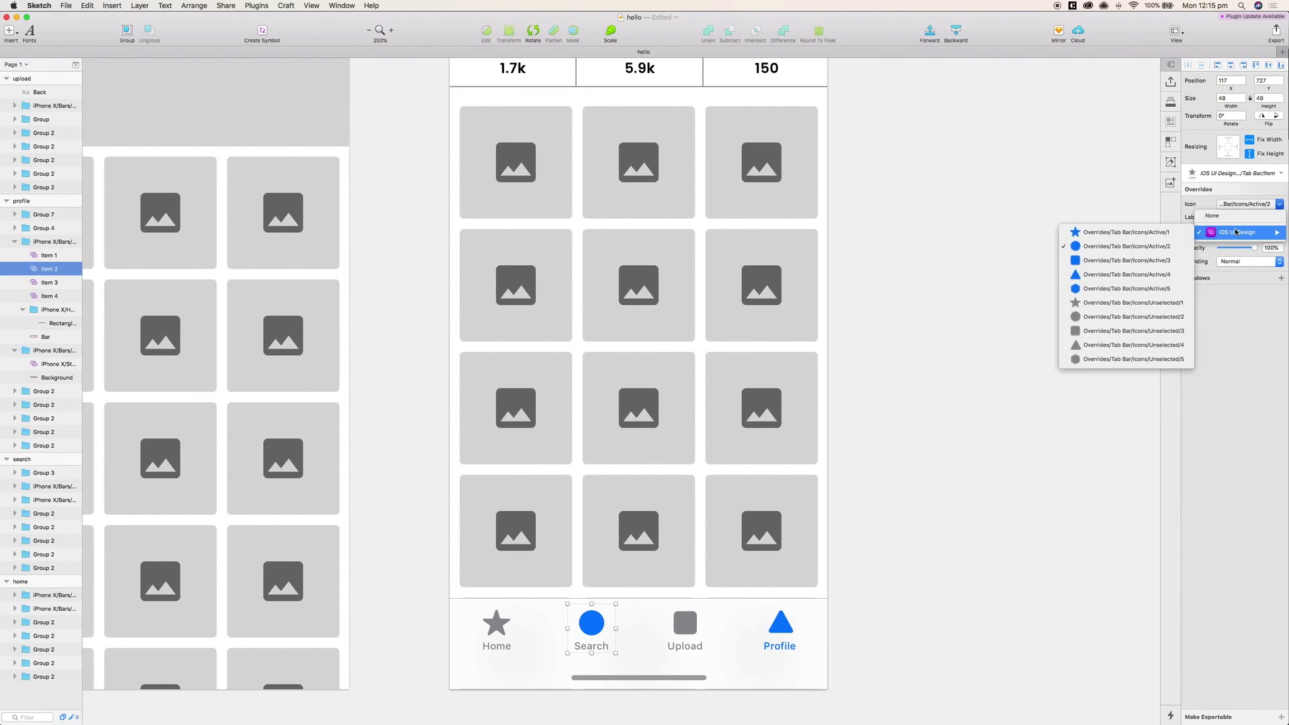
left_click(1112, 324)
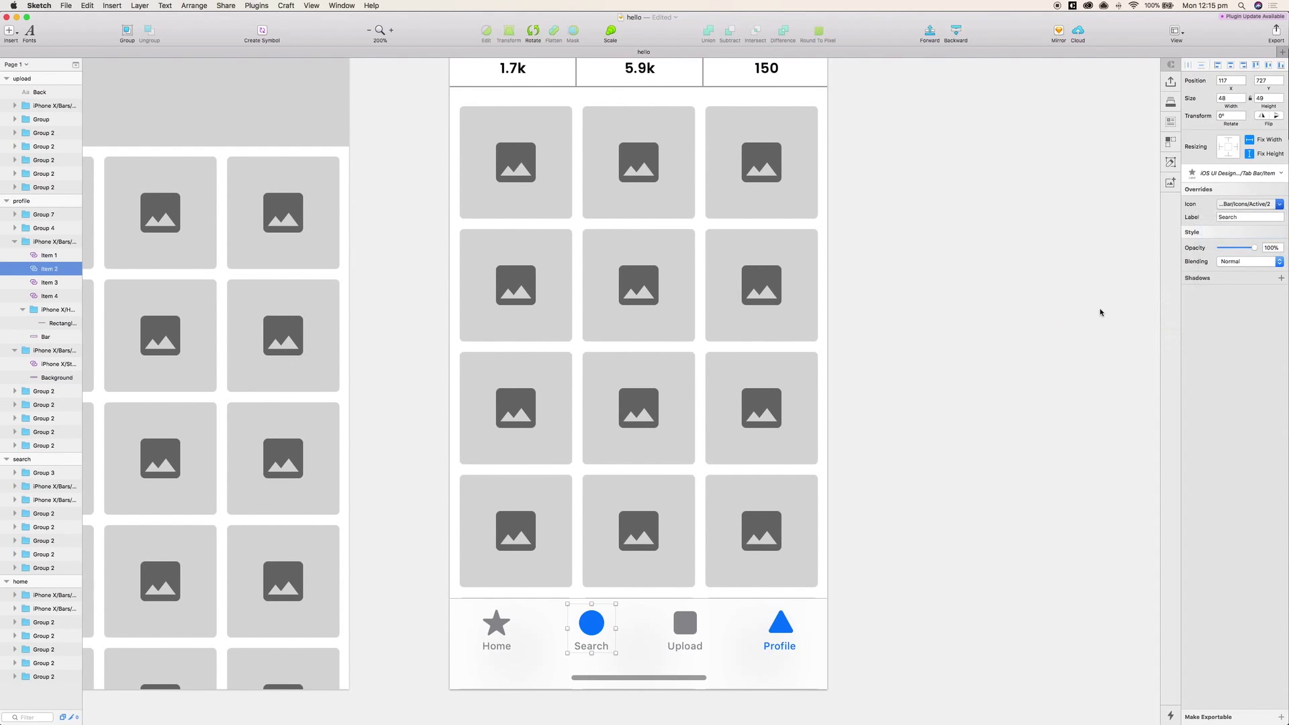
- Deselect and zoom out to show all the wireframe screens
left_click(1041, 289)
key("super+0")
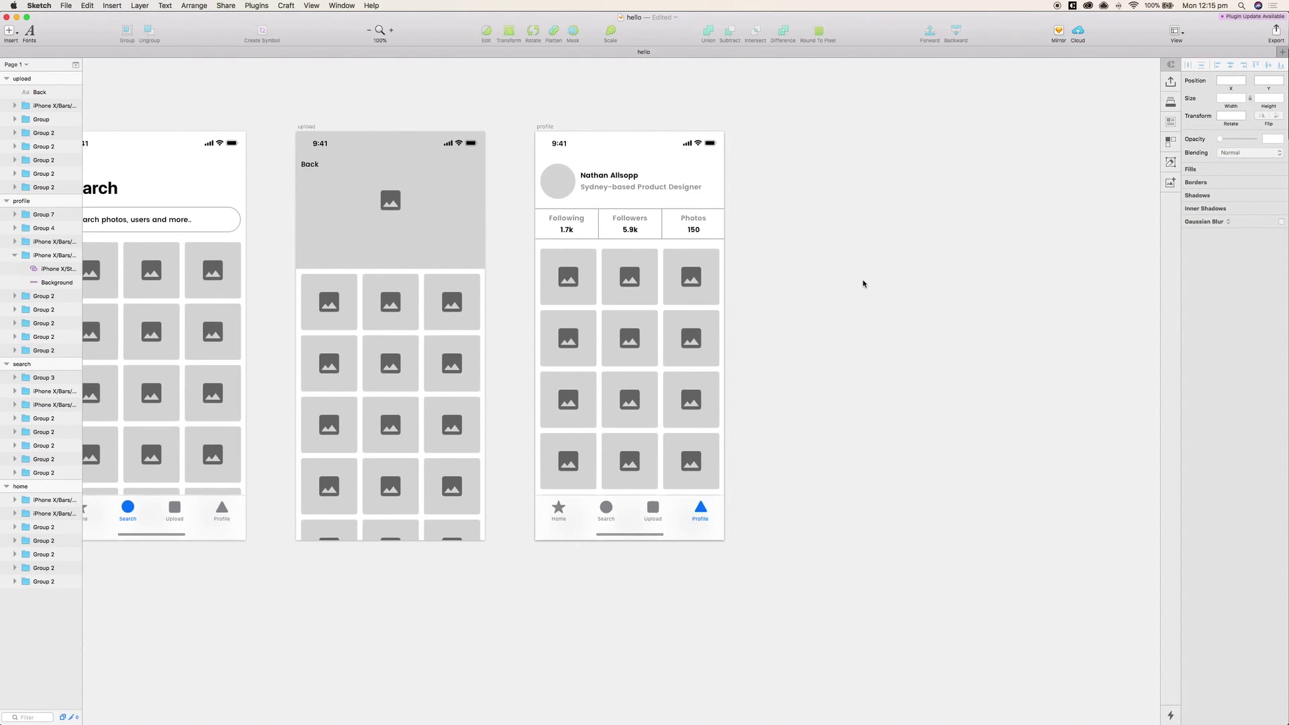
scroll(805, 278, "up", 3)
scroll(806, 279, "left", 2)
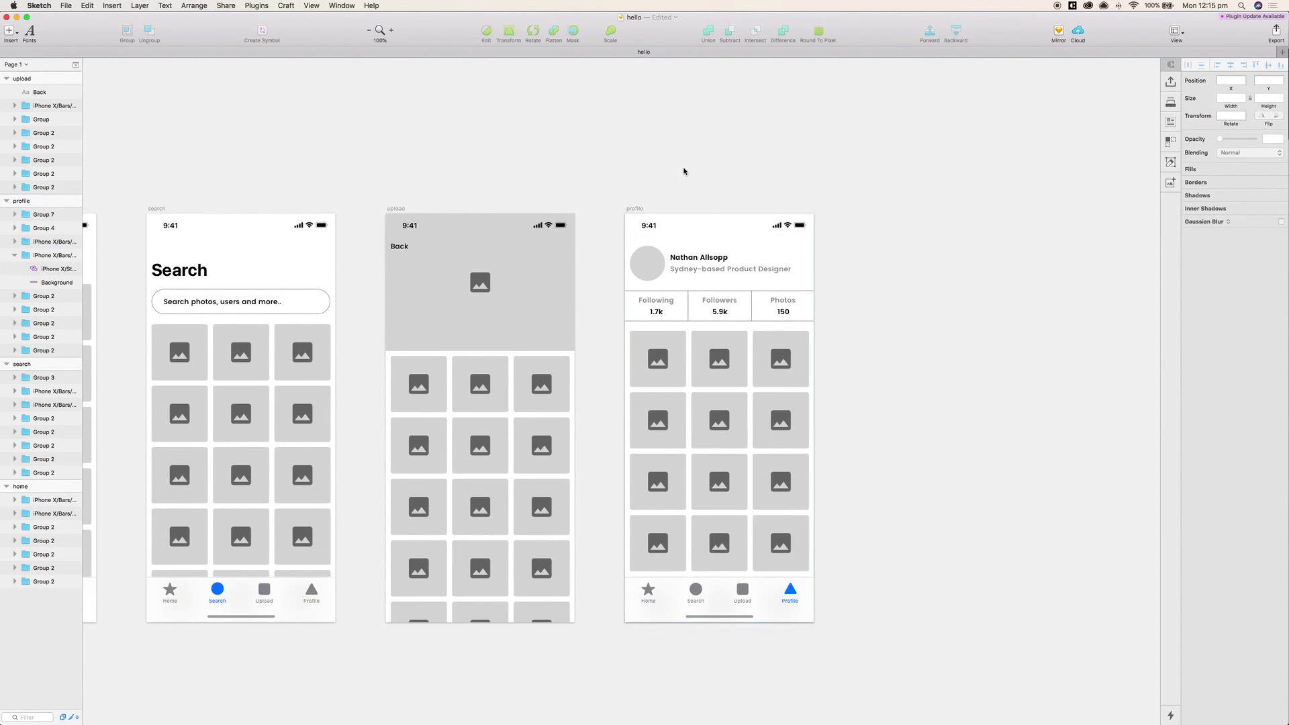
scroll(733, 179, "left", 3)
scroll(733, 179, "up", 1)
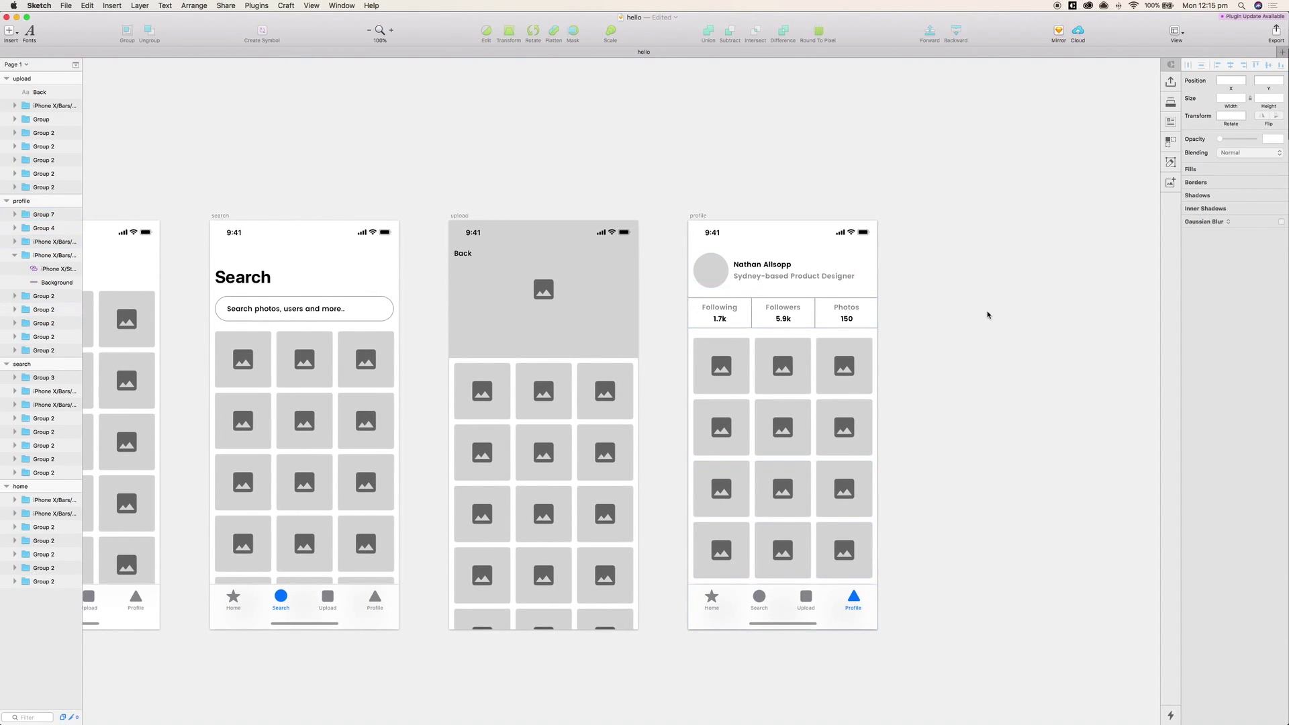
left_click(1168, 82)
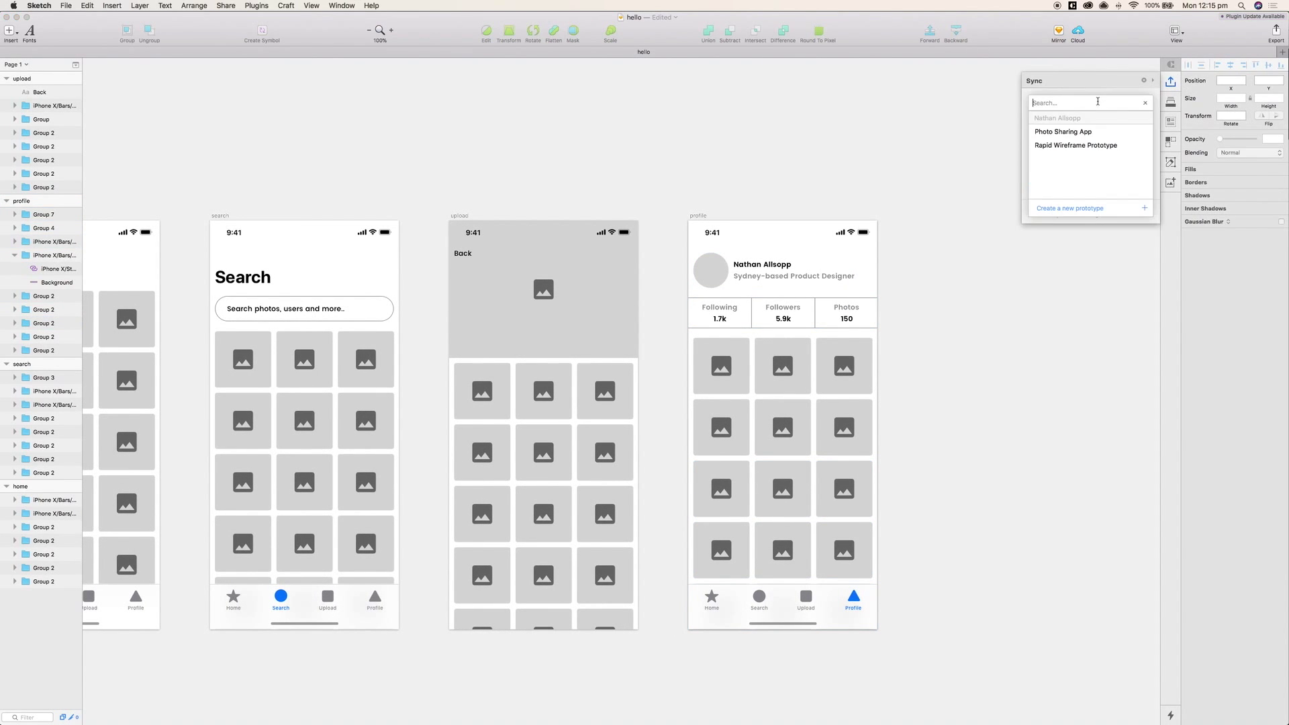
- Create the iPhone X prototype 'Rapid Prototype Wireframe' and sync the artboards, saving the document
left_click(1087, 143)
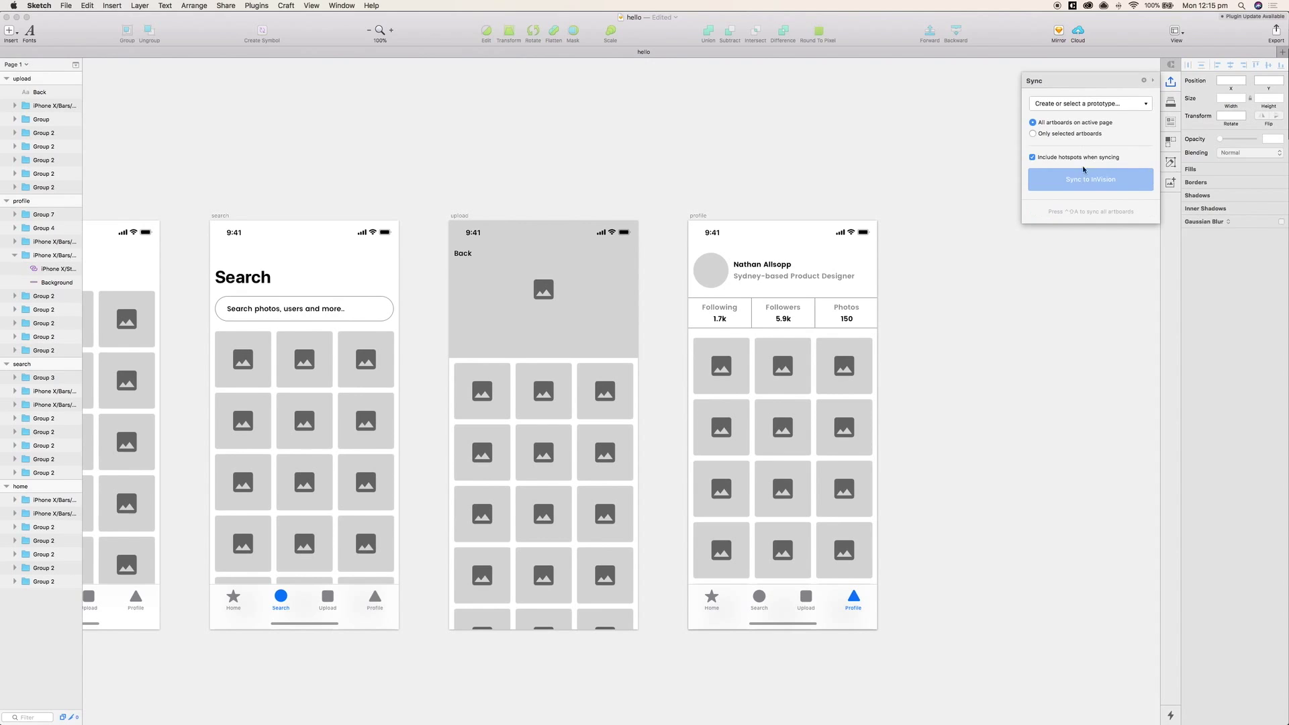
left_click(1097, 104)
left_click(1077, 208)
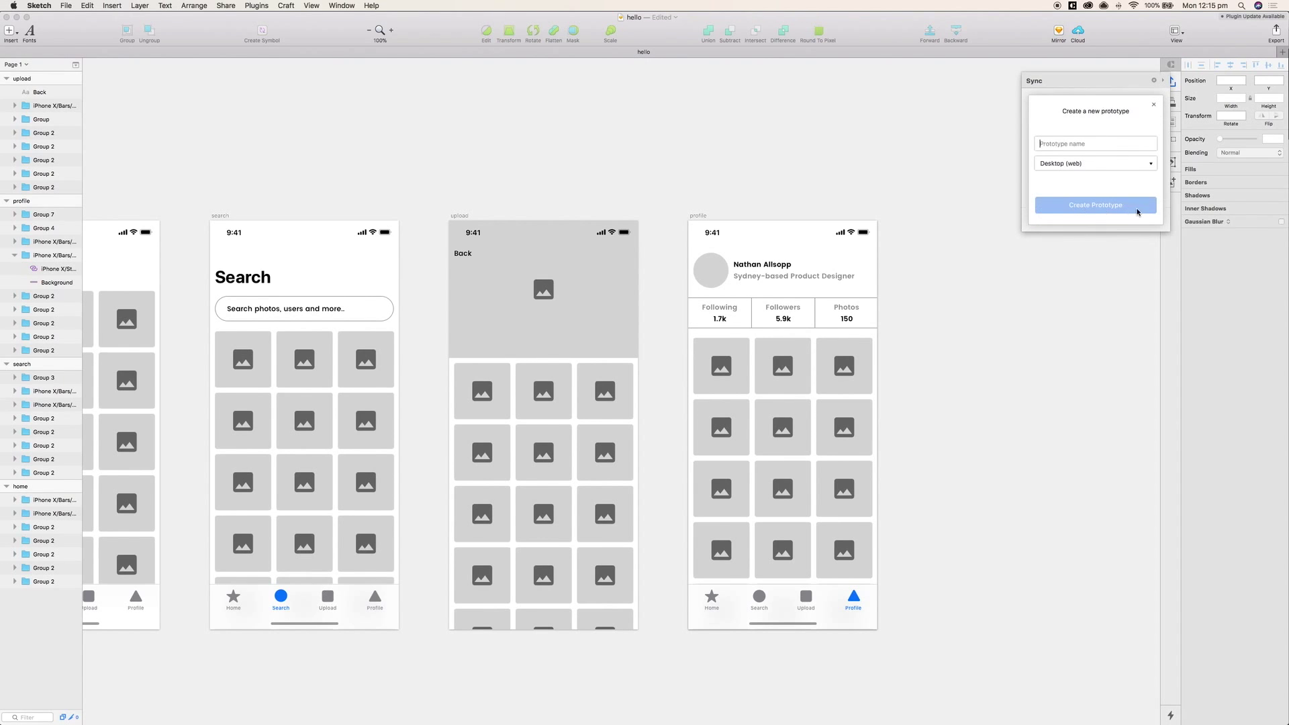
left_click(1096, 162)
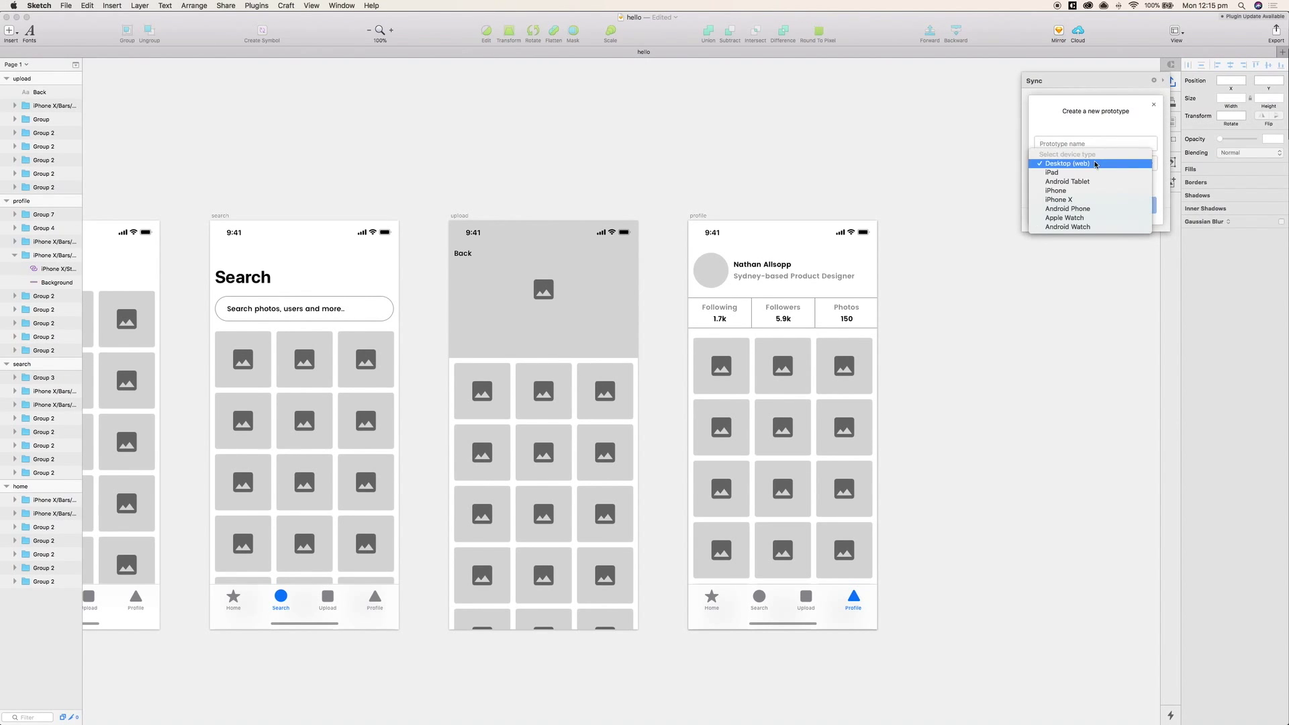
left_click(1080, 194)
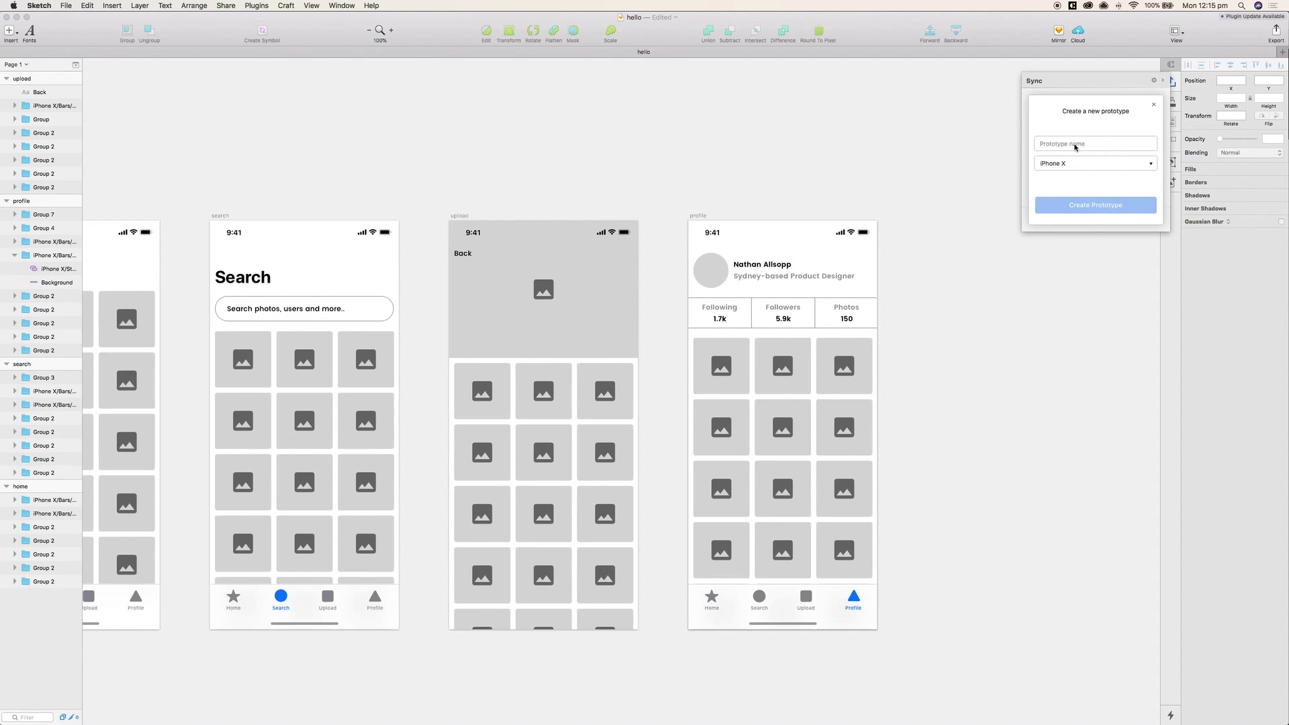
left_click(1074, 147)
type("Rapid Prototype Wireframe")
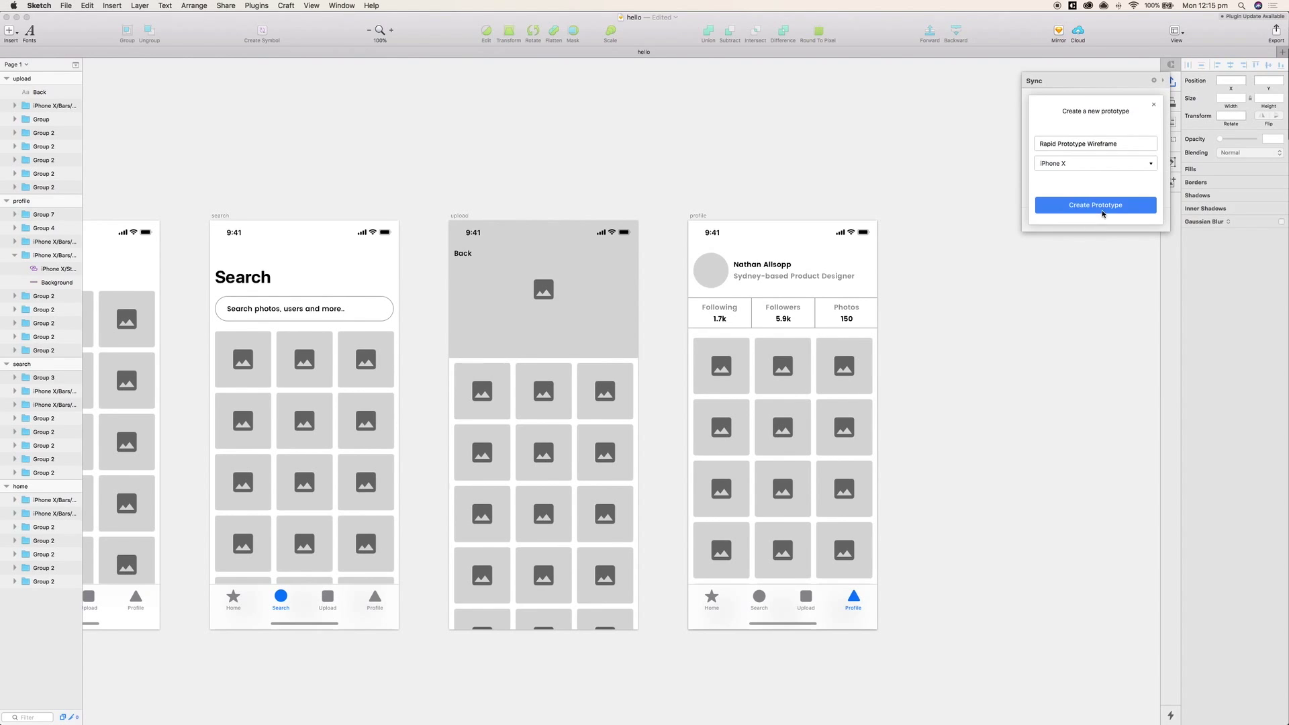
left_click(1102, 213)
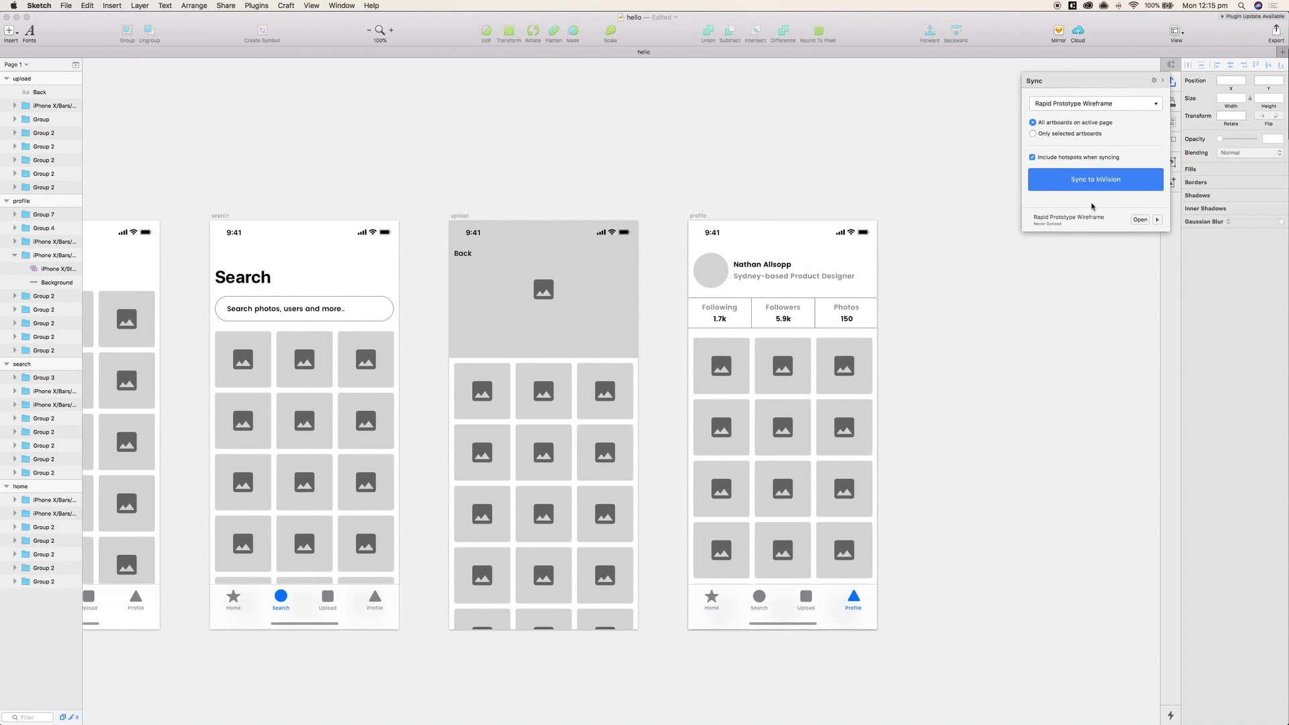
left_click(1098, 188)
left_click(720, 237)
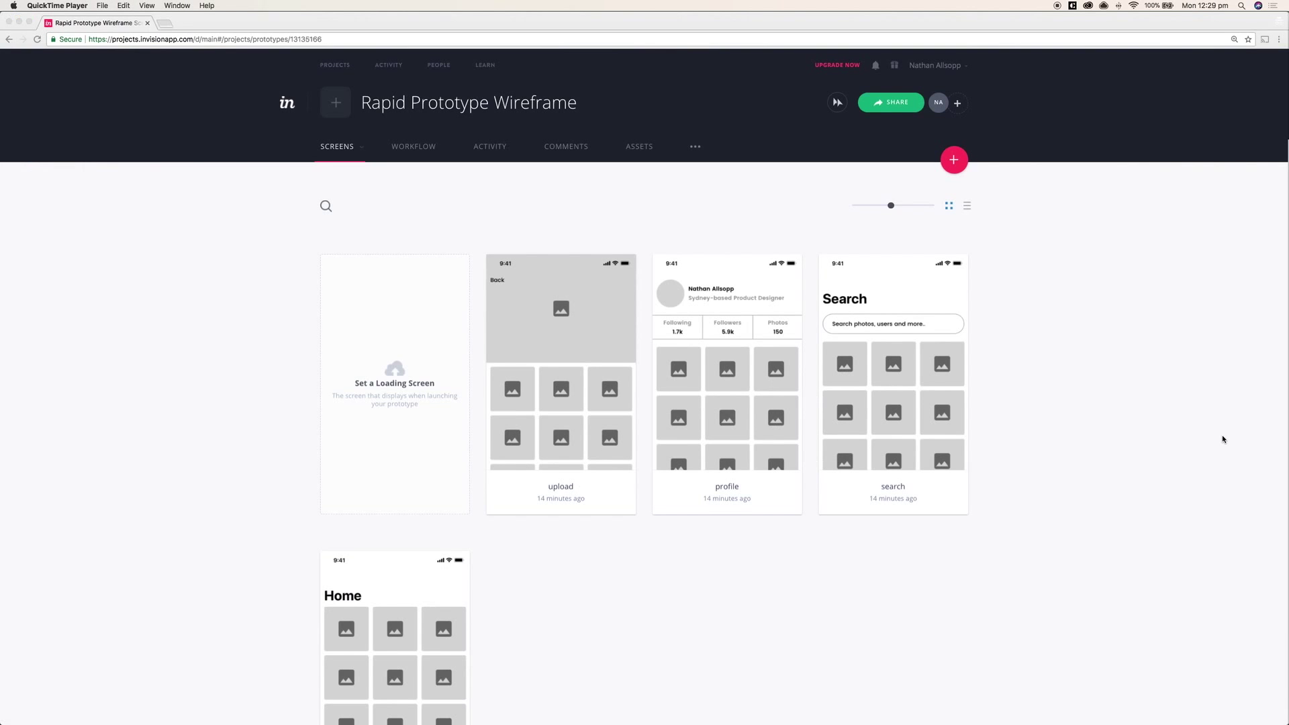
- Preview the home screen and toggle the status bar hiding option under Status Bar Style, then save
scroll(923, 533, "down", 5)
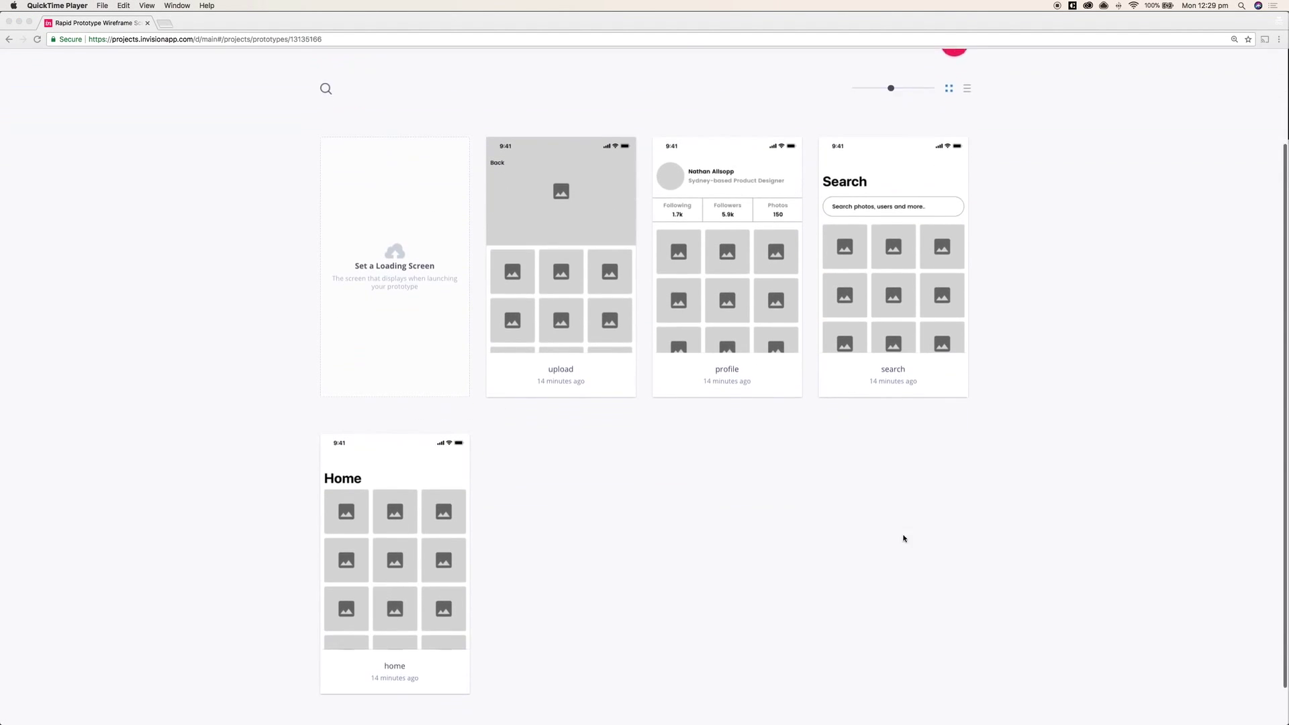
left_click(394, 497)
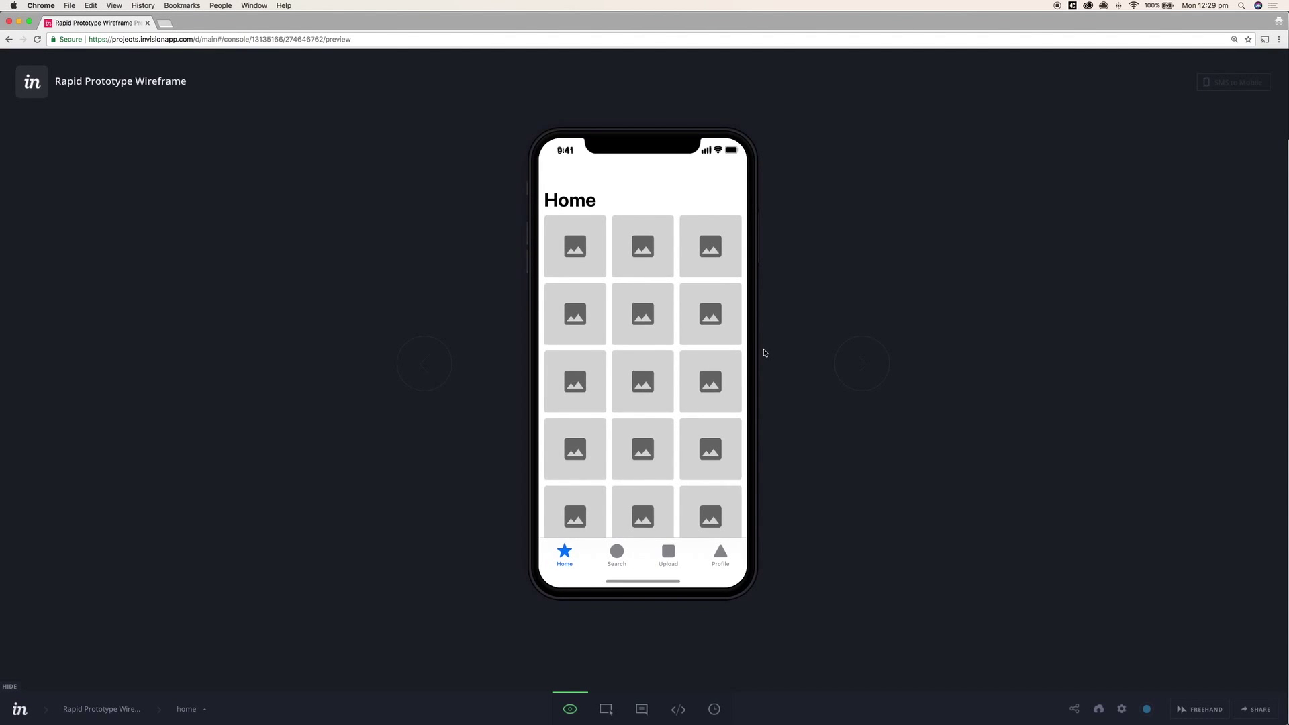
left_click(1122, 708)
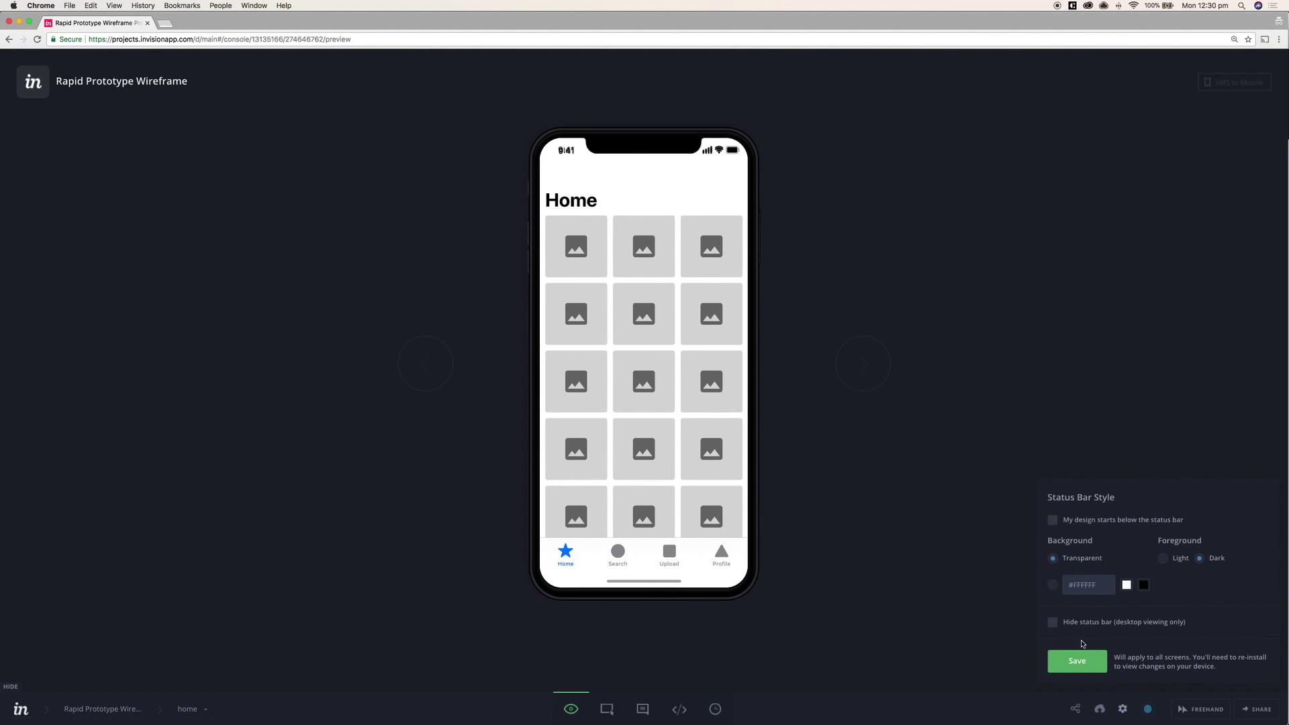
left_click(1051, 622)
left_click(595, 449)
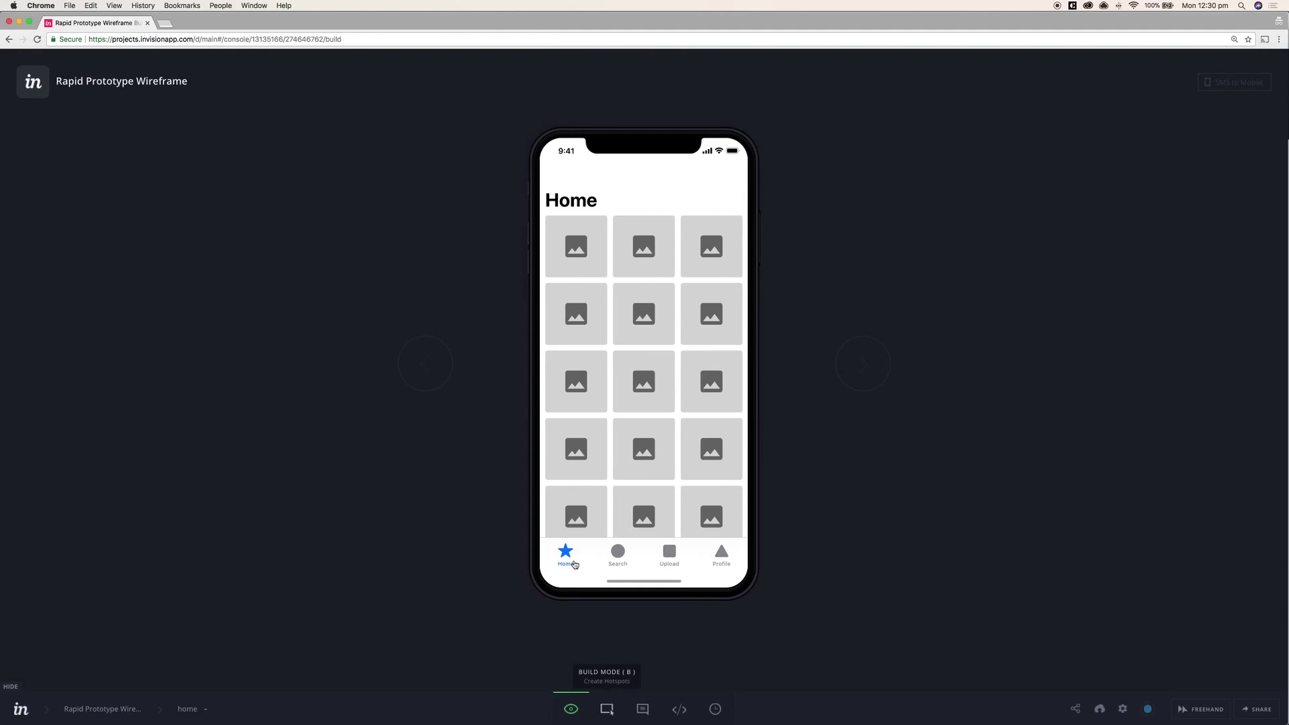
- Add a Search tab hotspot linked to the search screen, saved in a new 'icons' template
left_click(606, 709)
left_click_drag(636, 526, 604, 497)
scroll(645, 403, "down", 2)
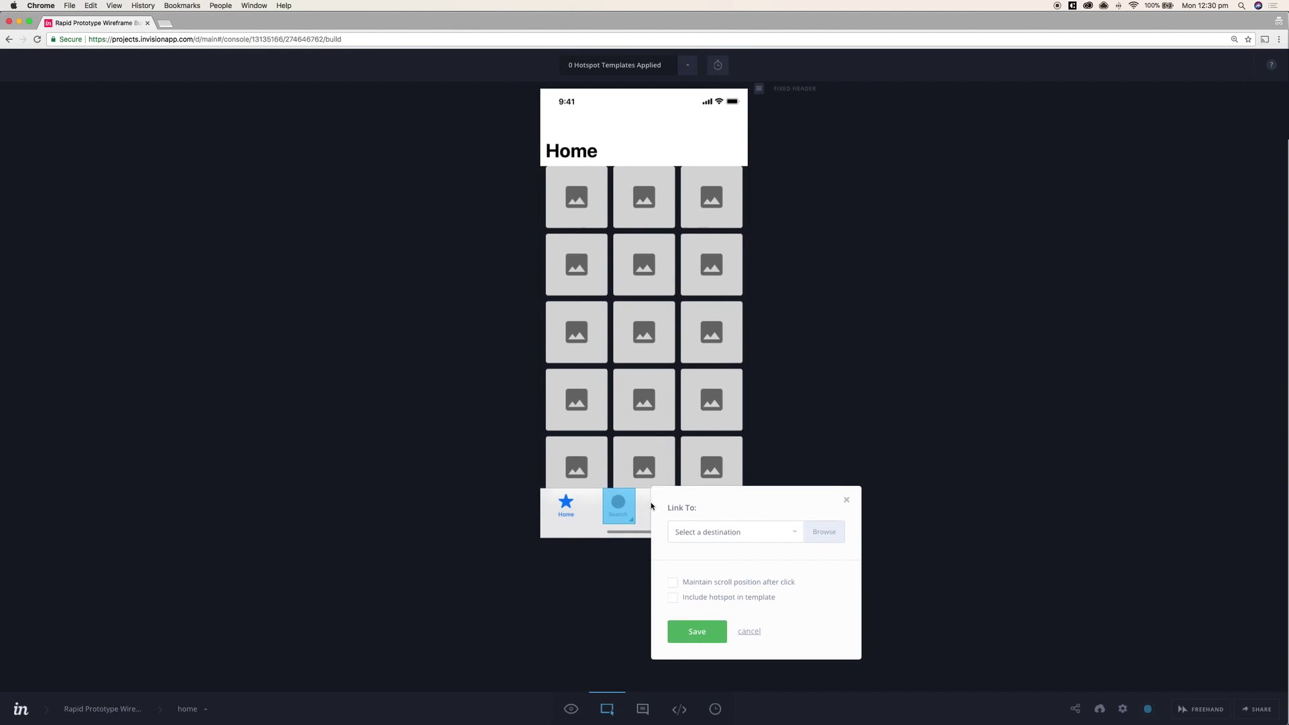
left_click(722, 503)
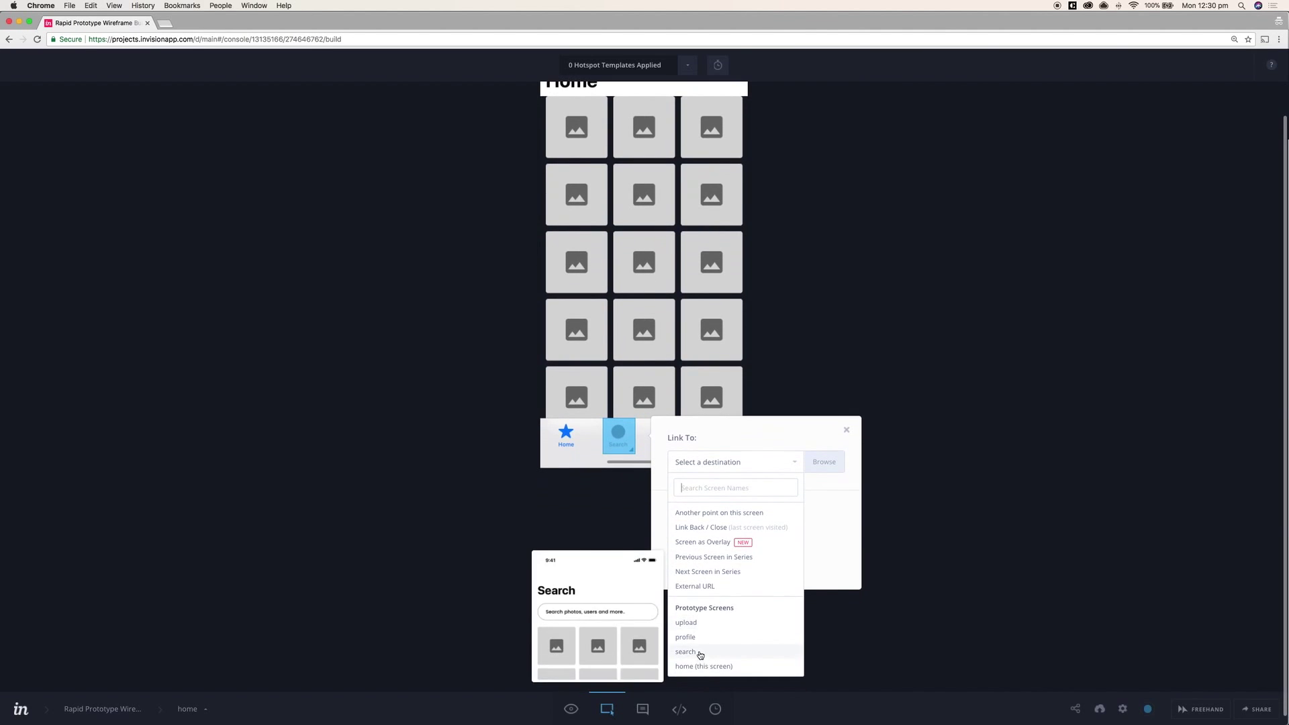
left_click(698, 664)
left_click(698, 606)
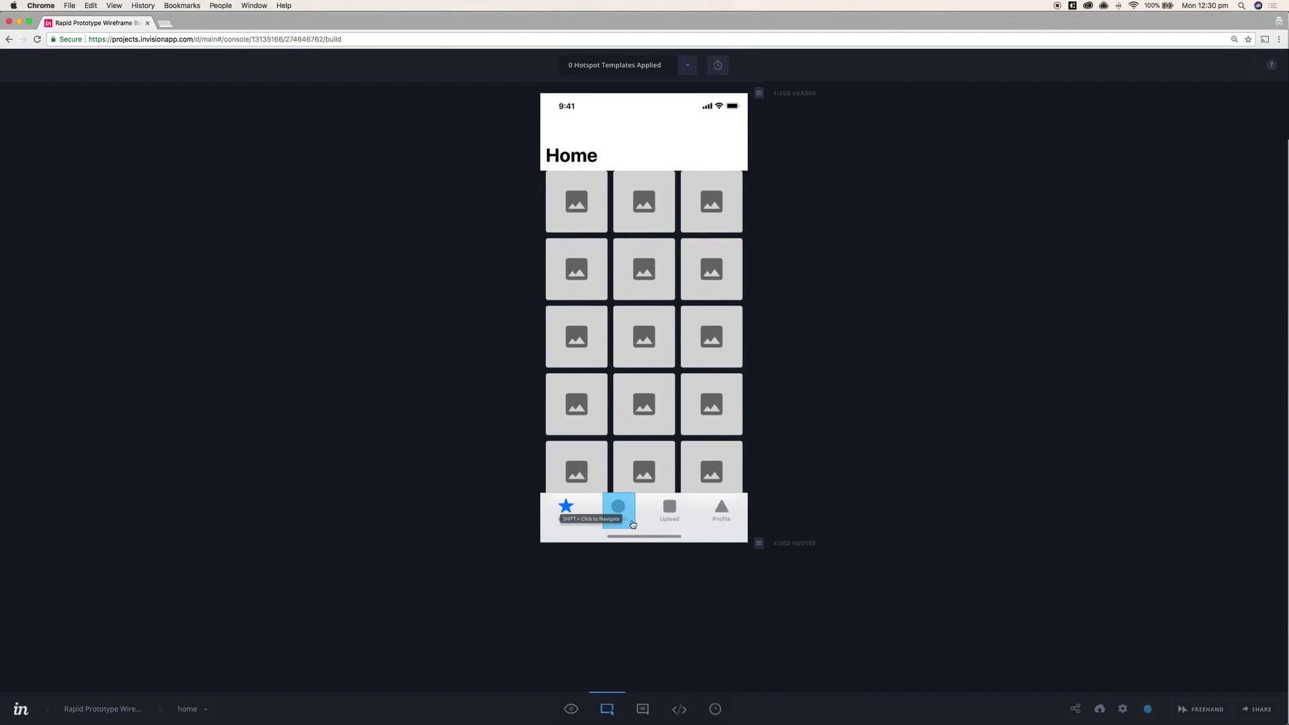
left_click(628, 515)
left_click(674, 613)
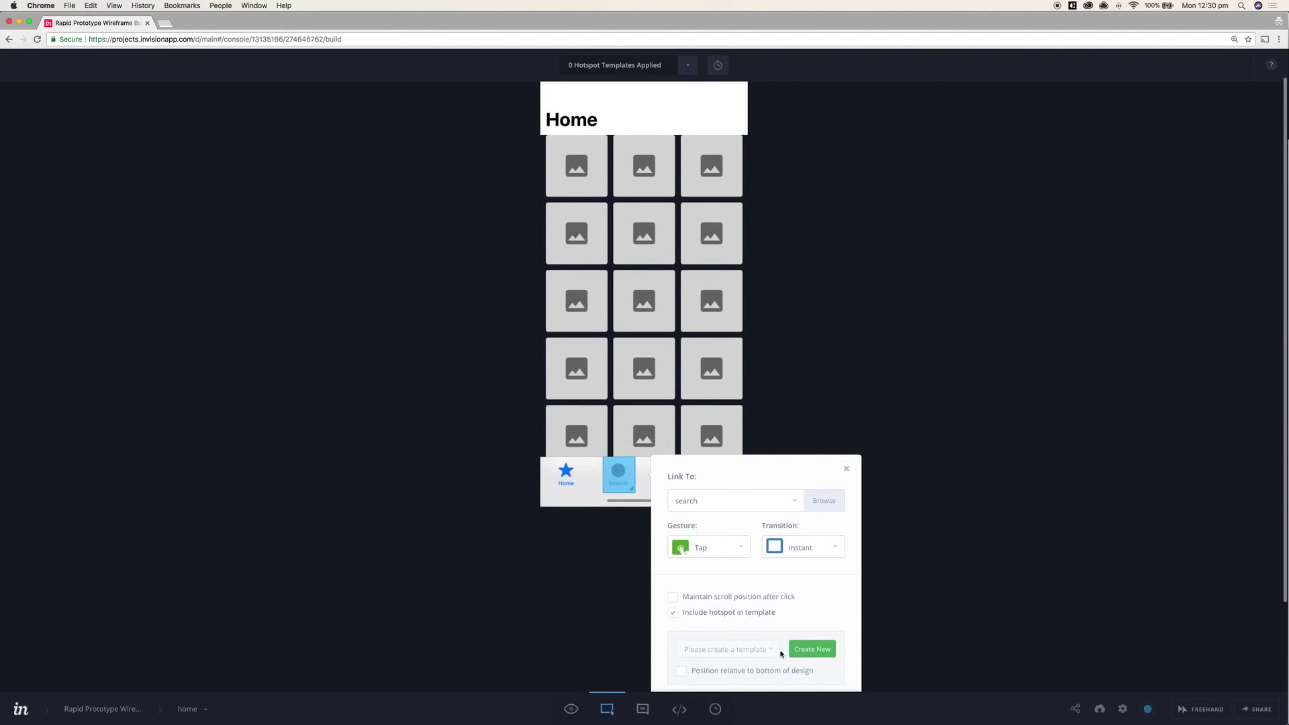
left_click(811, 651)
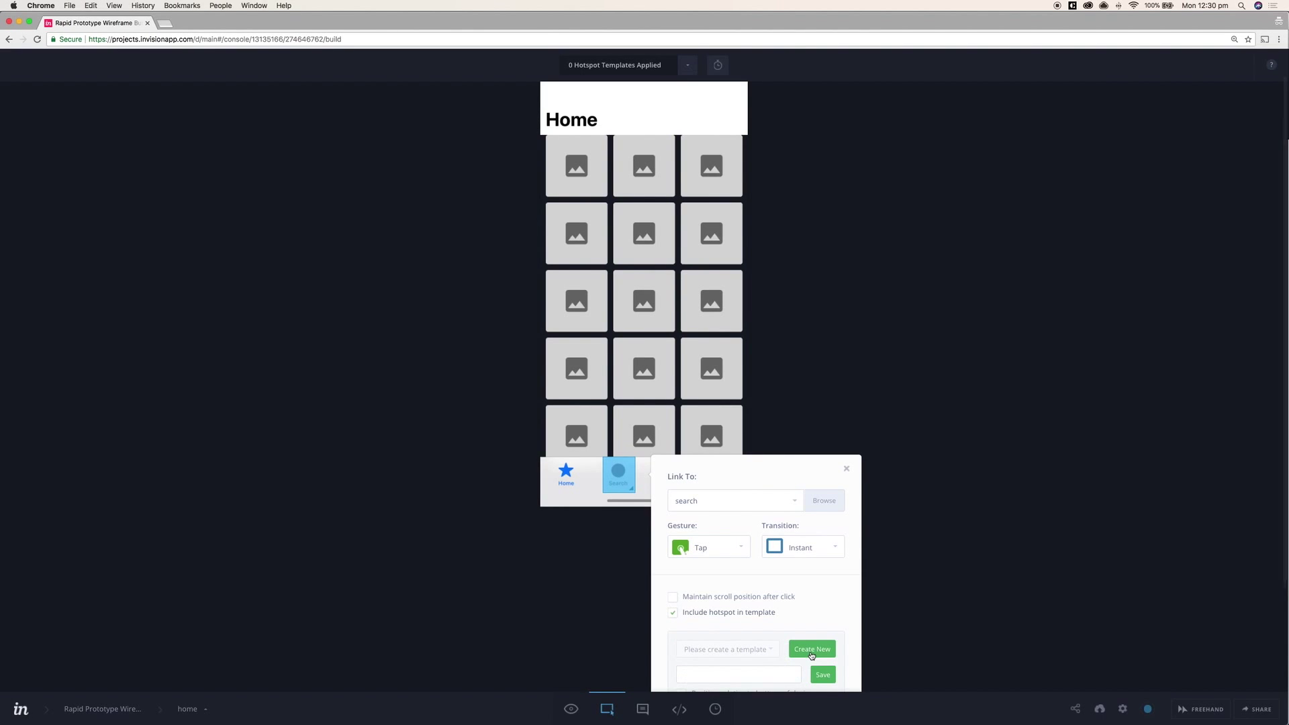
left_click(741, 672)
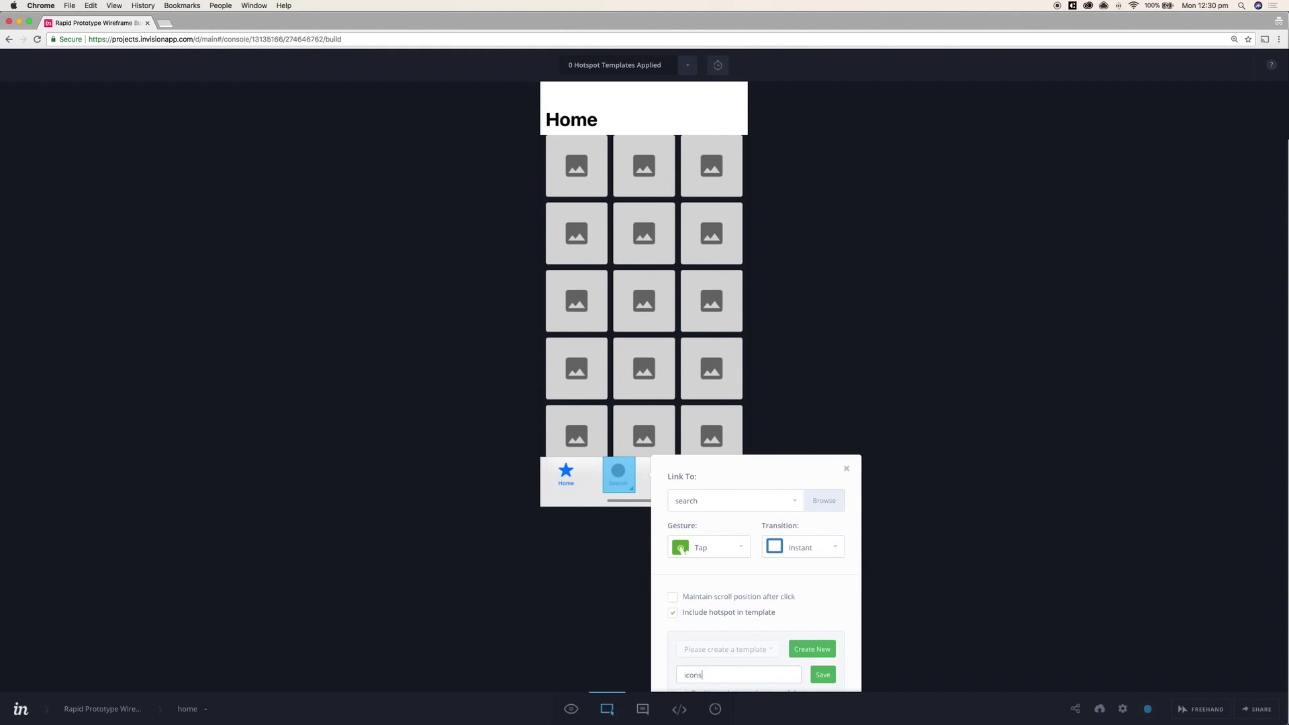
left_click(816, 676)
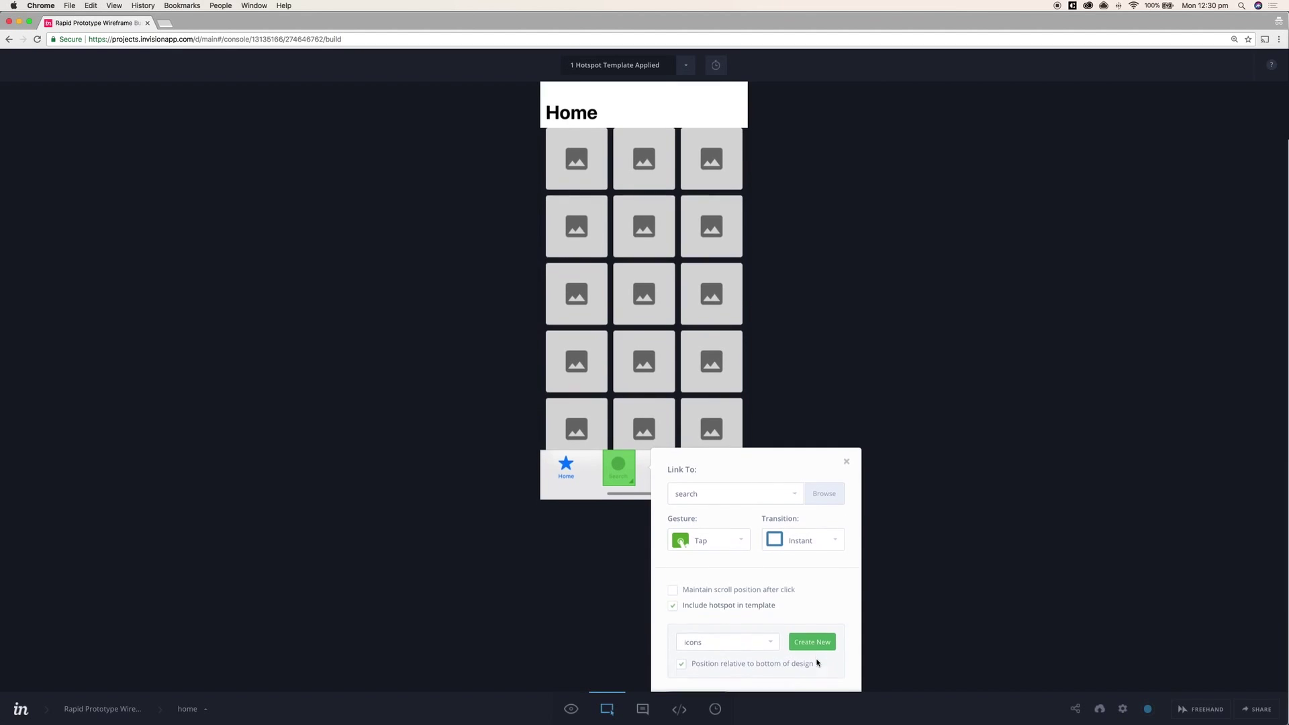
left_click(723, 669)
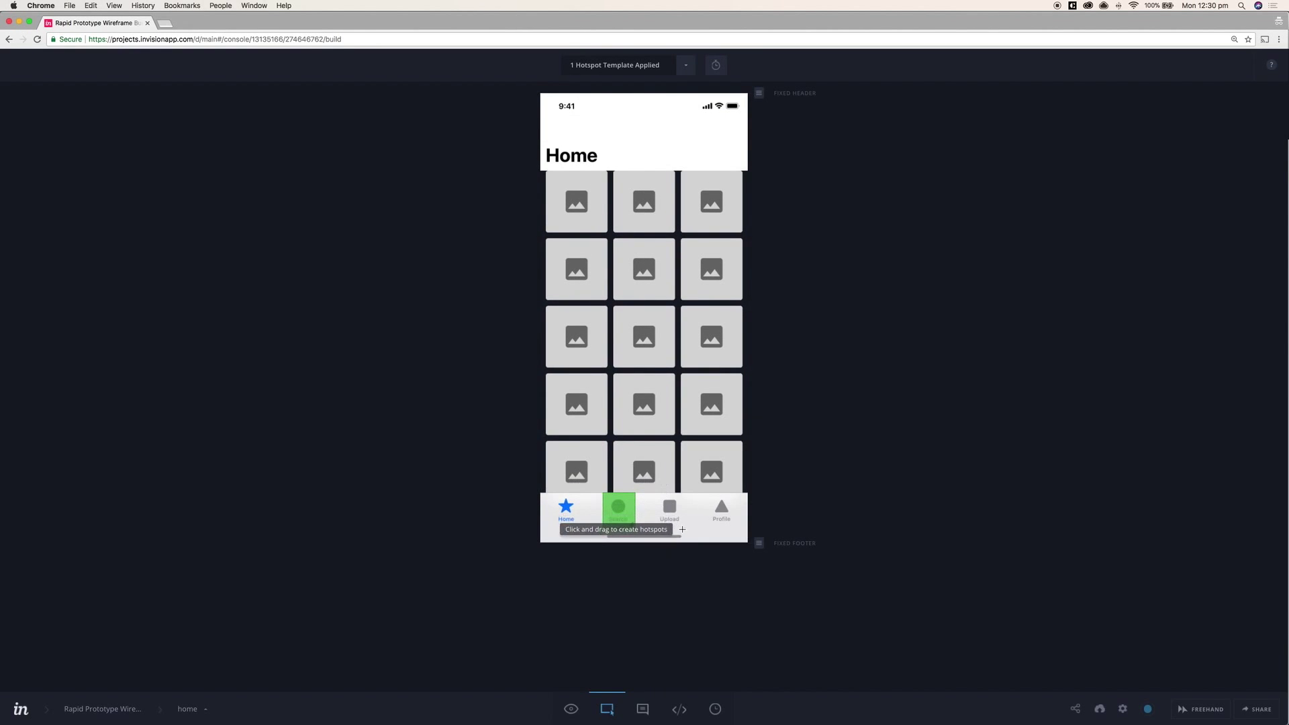
- Add Upload and Profile tab hotspots linked to their screens, both in the icons template
left_click_drag(686, 530, 657, 497)
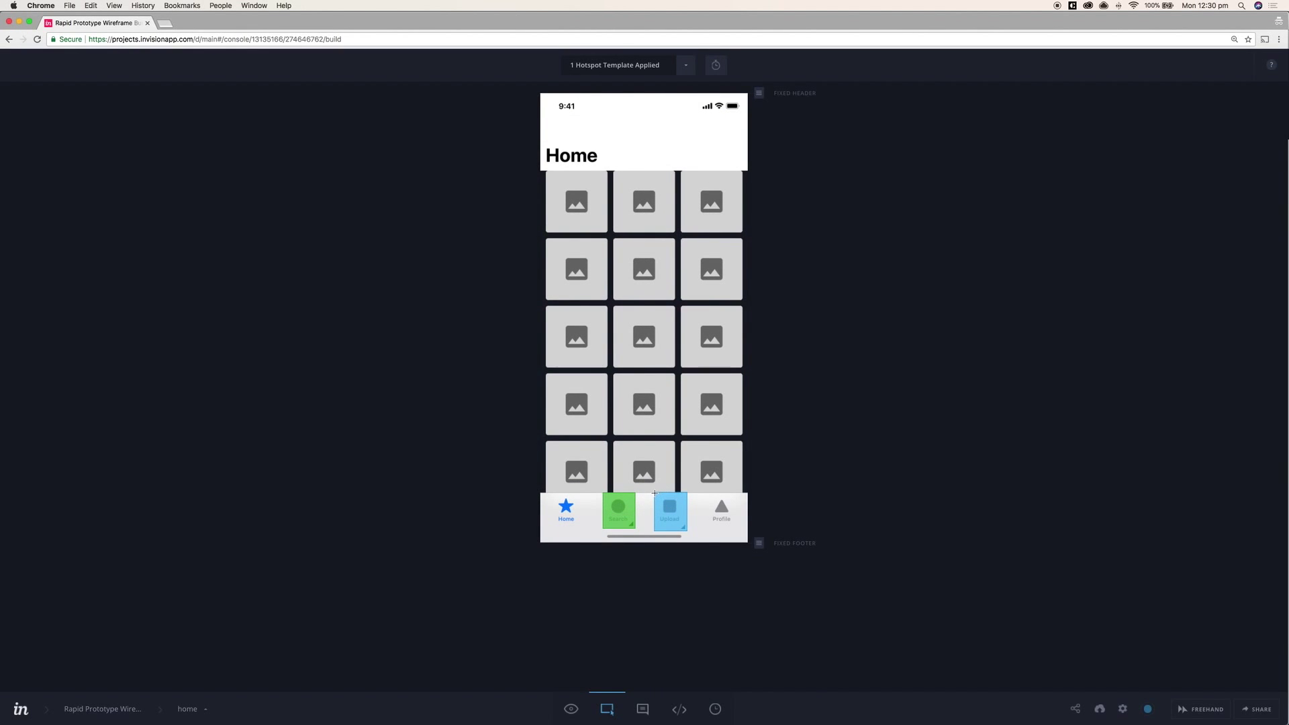
left_click(805, 510)
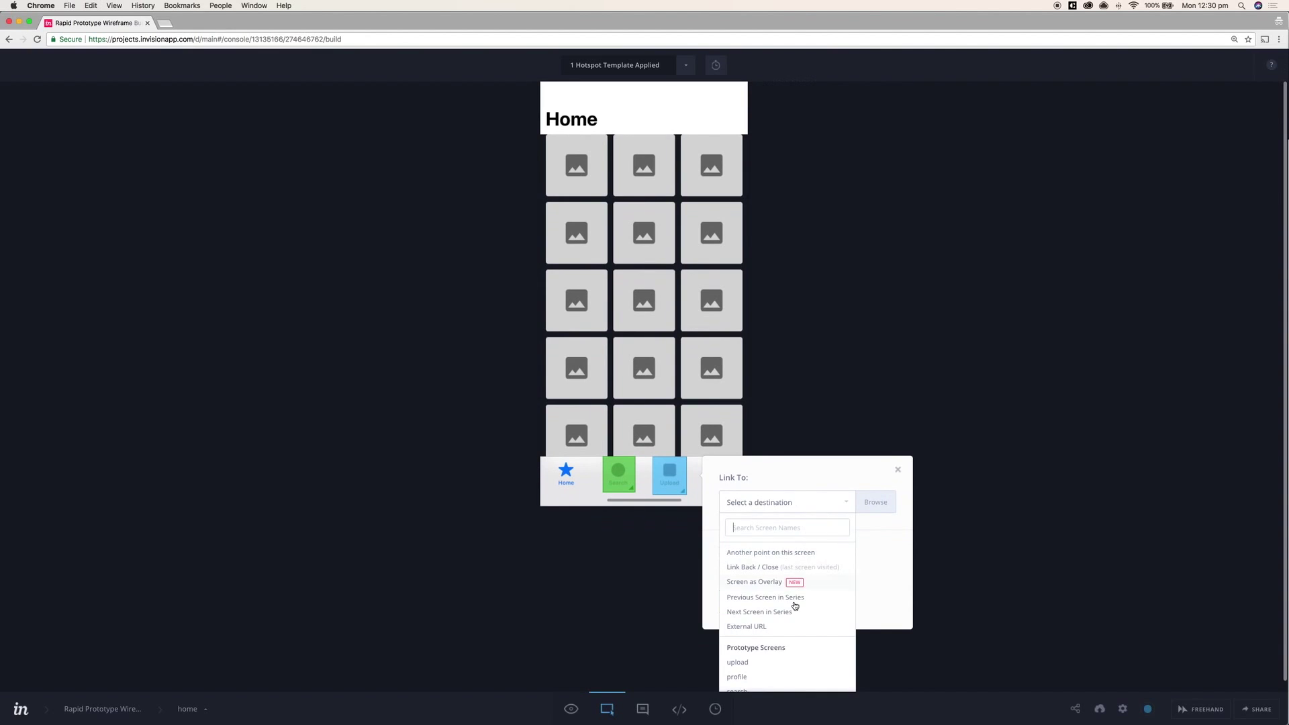
left_click(761, 614)
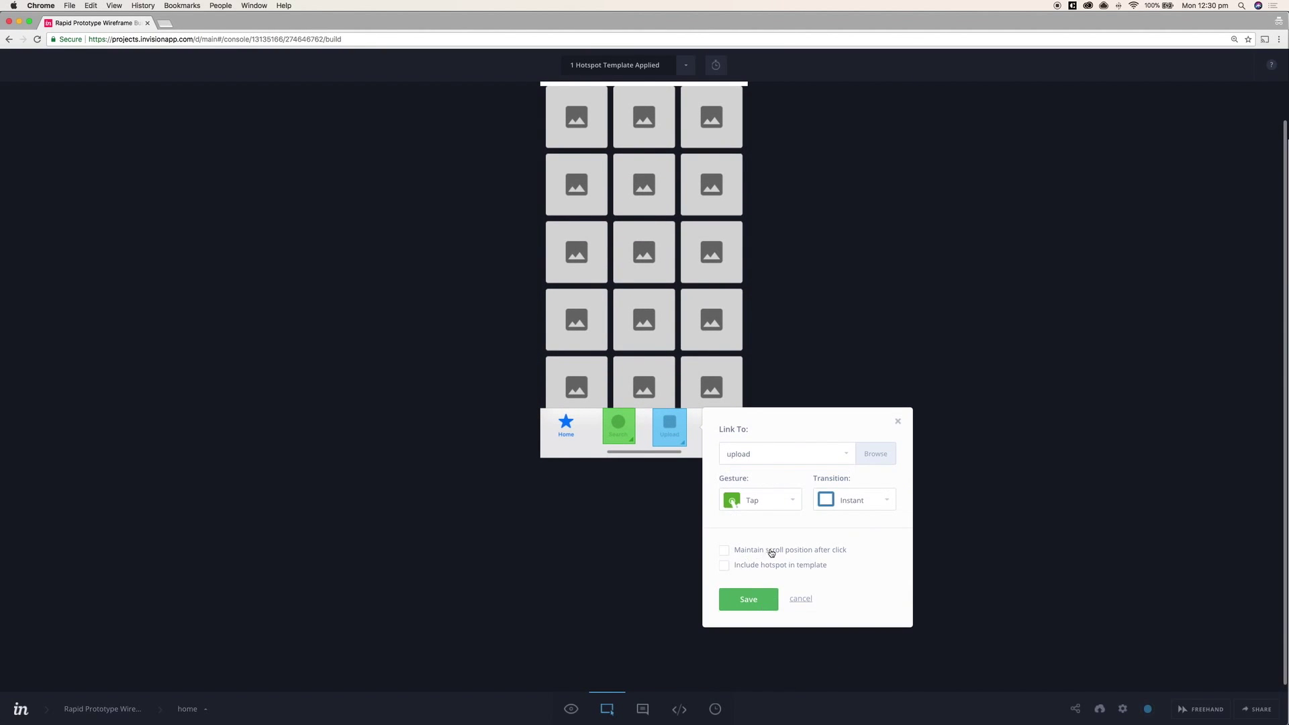
left_click(723, 566)
left_click(769, 666)
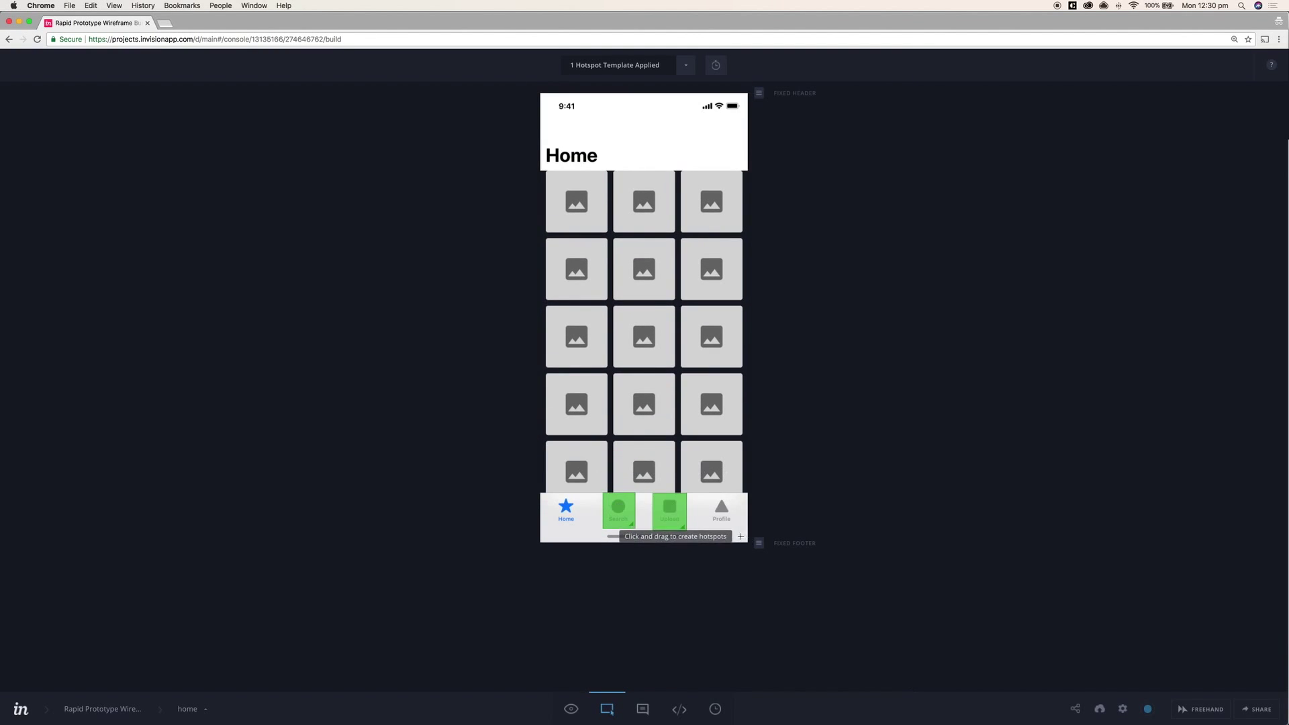
left_click_drag(739, 530, 702, 497)
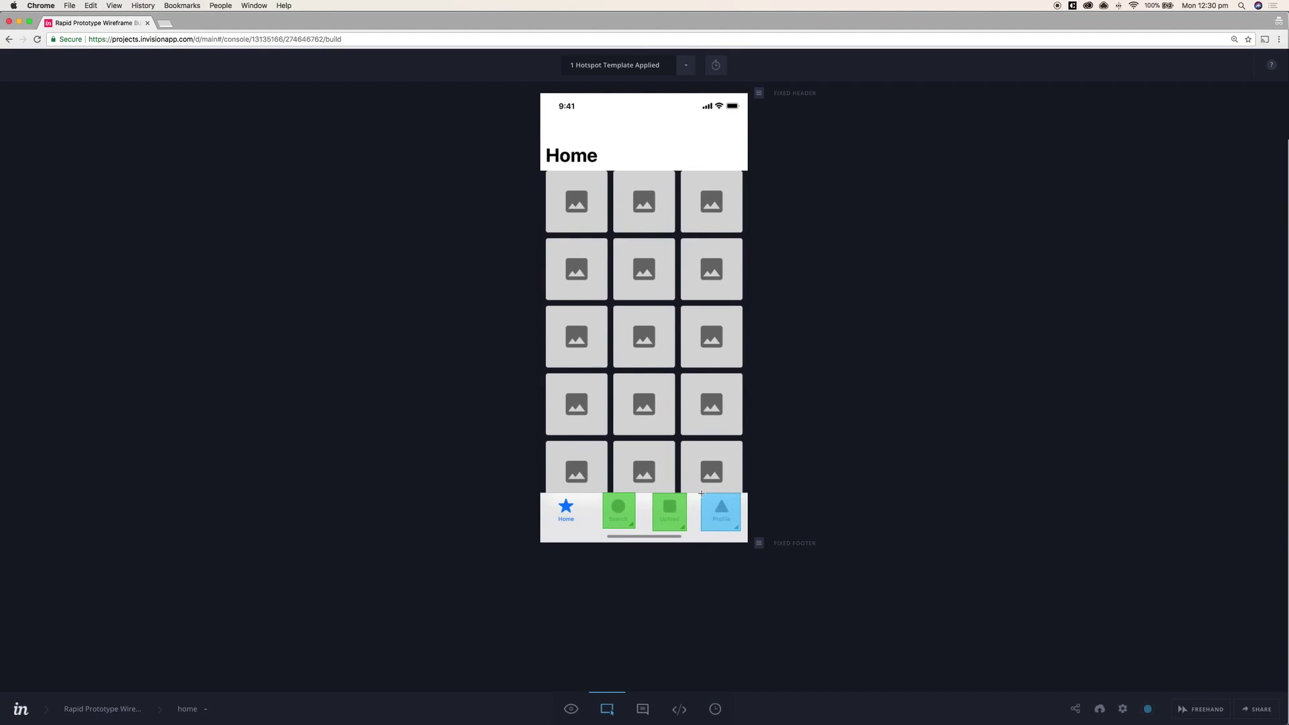
scroll(798, 557, "down", 2)
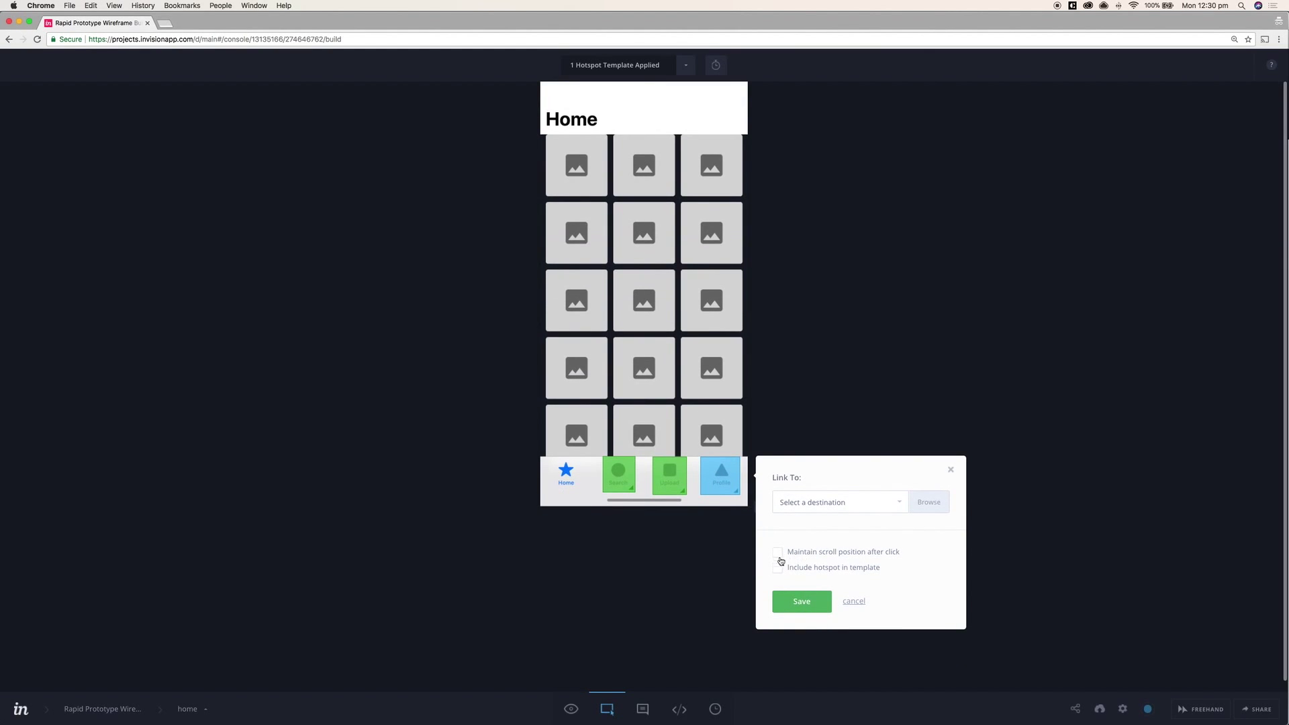
left_click(814, 510)
left_click(805, 659)
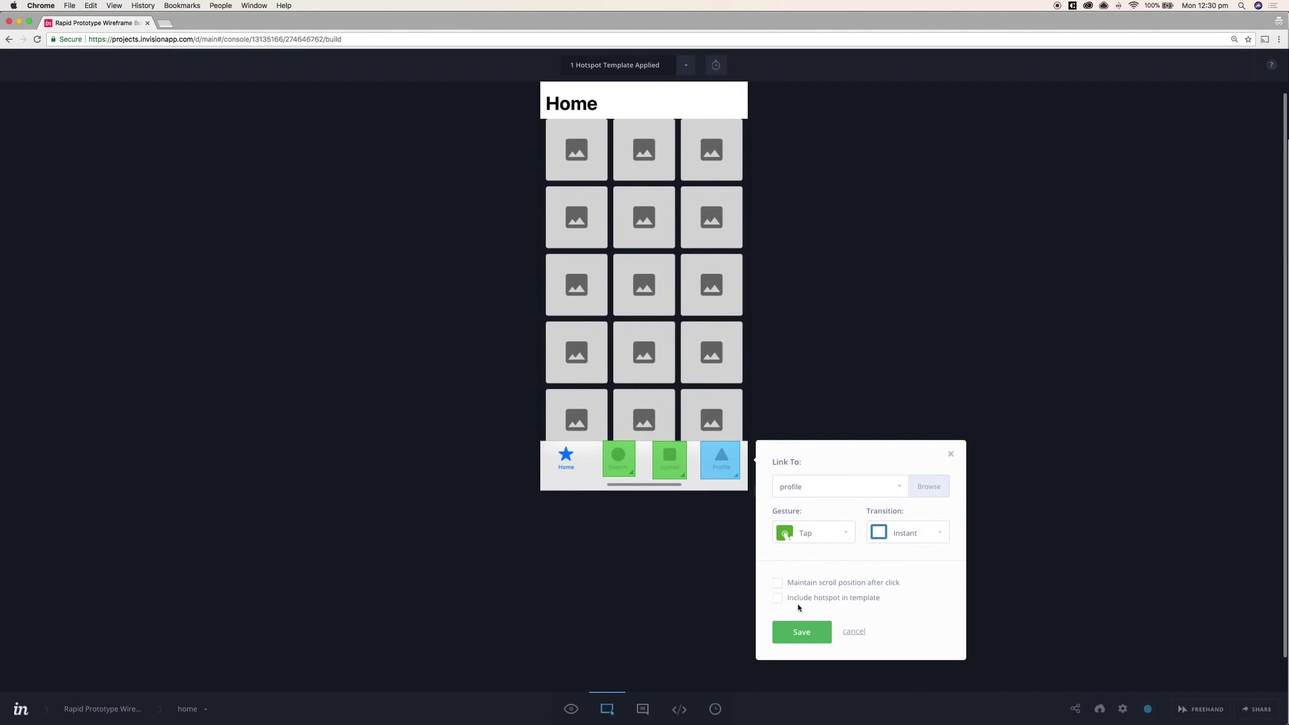
left_click(778, 600)
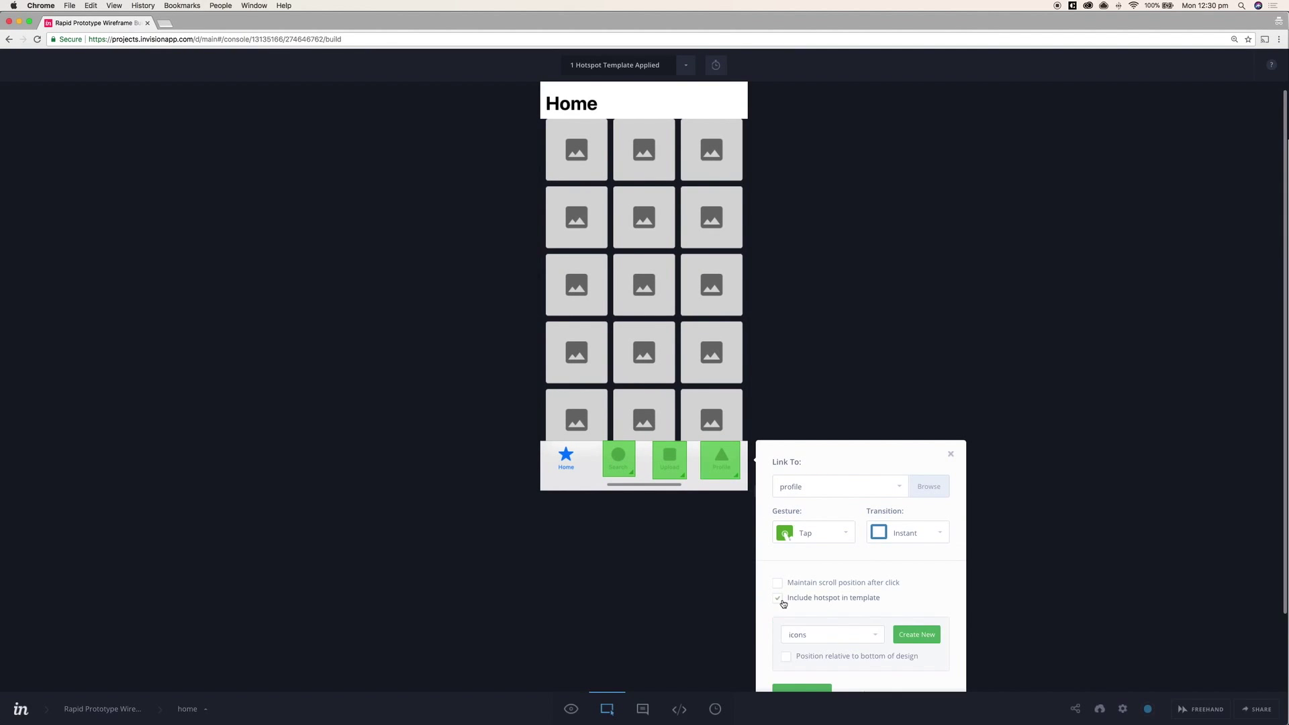
scroll(786, 604, "down", 2)
left_click(805, 668)
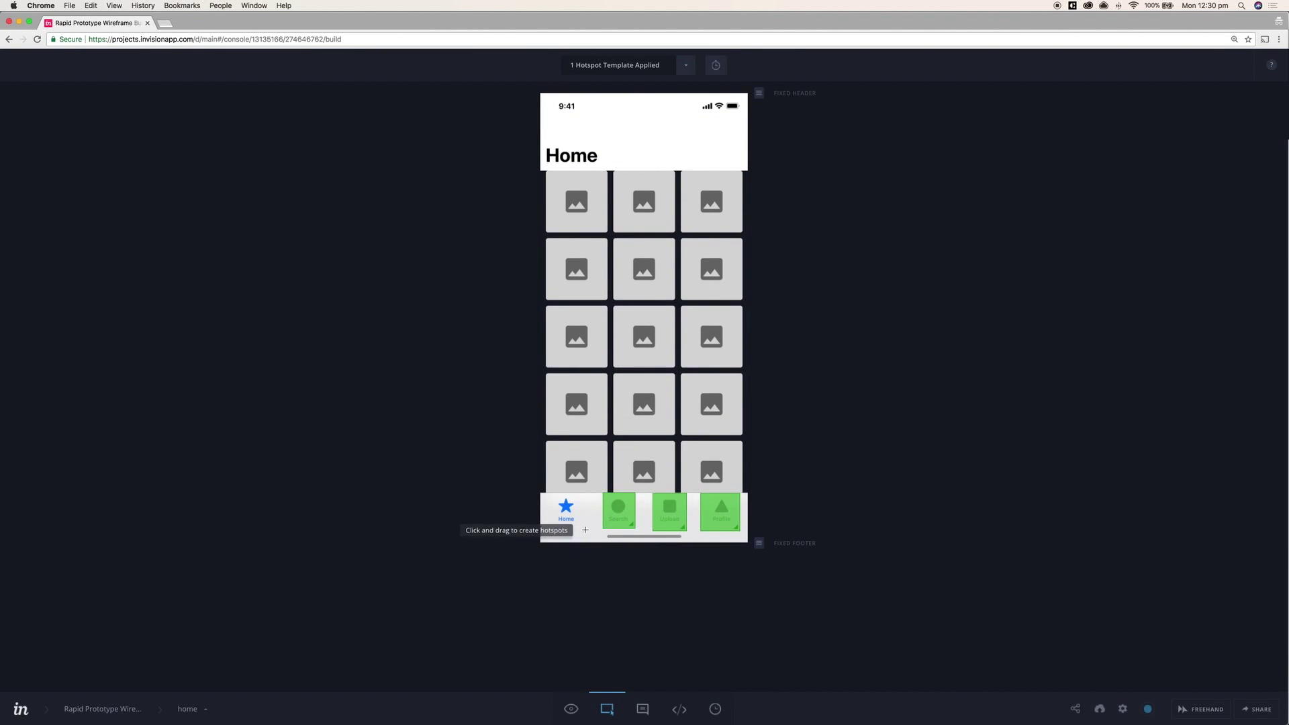
- Add a Home tab hotspot linking back to the home screen, in the icons template
left_click_drag(593, 530, 541, 493)
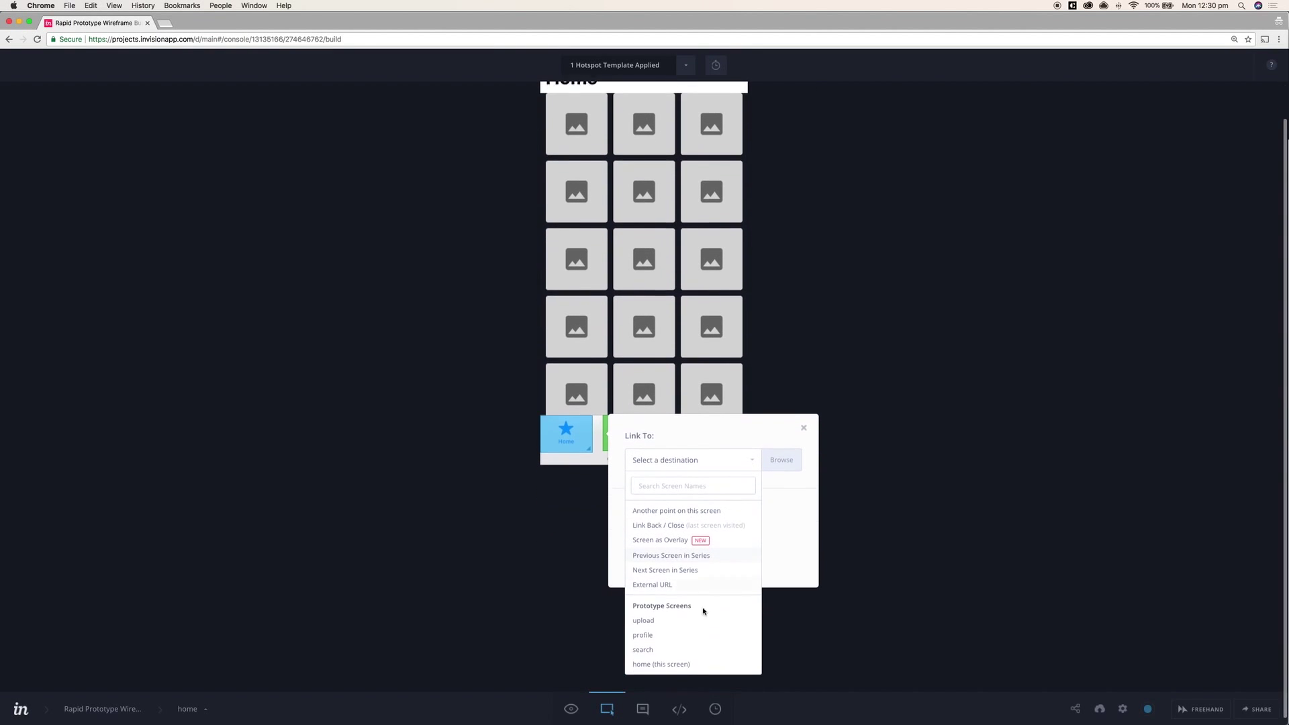
left_click(655, 663)
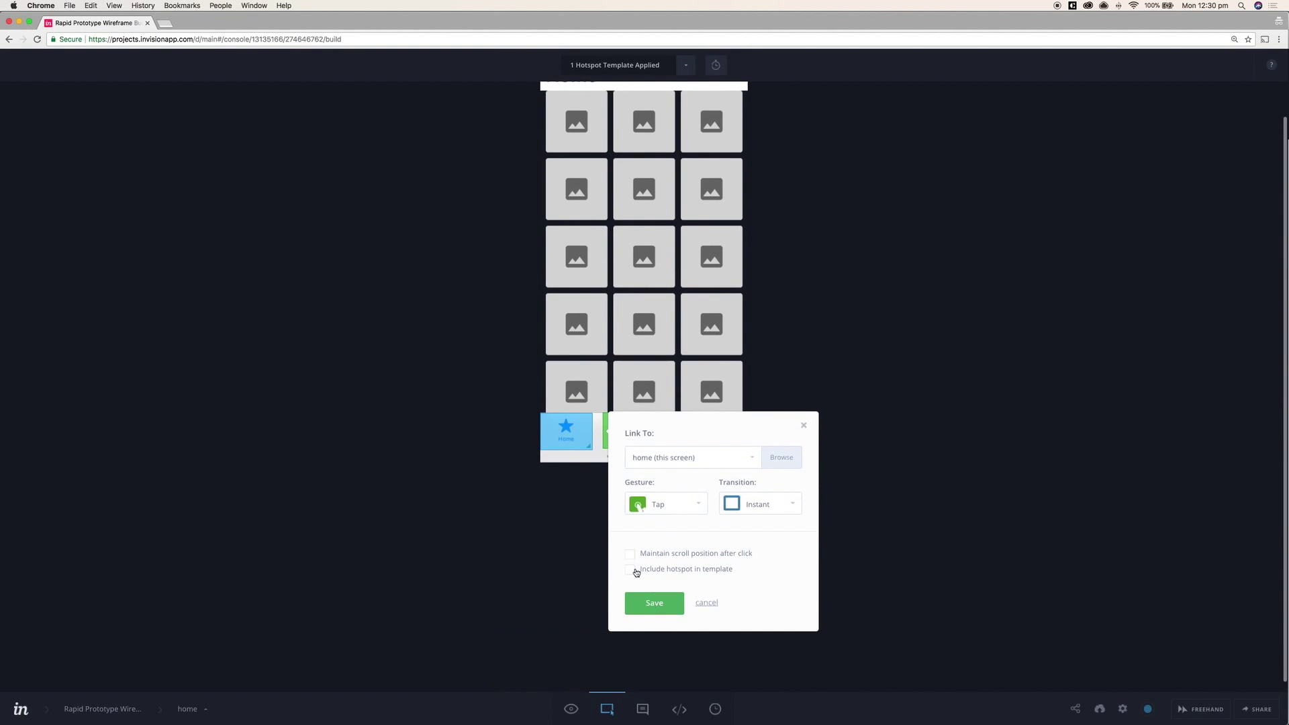
left_click(630, 570)
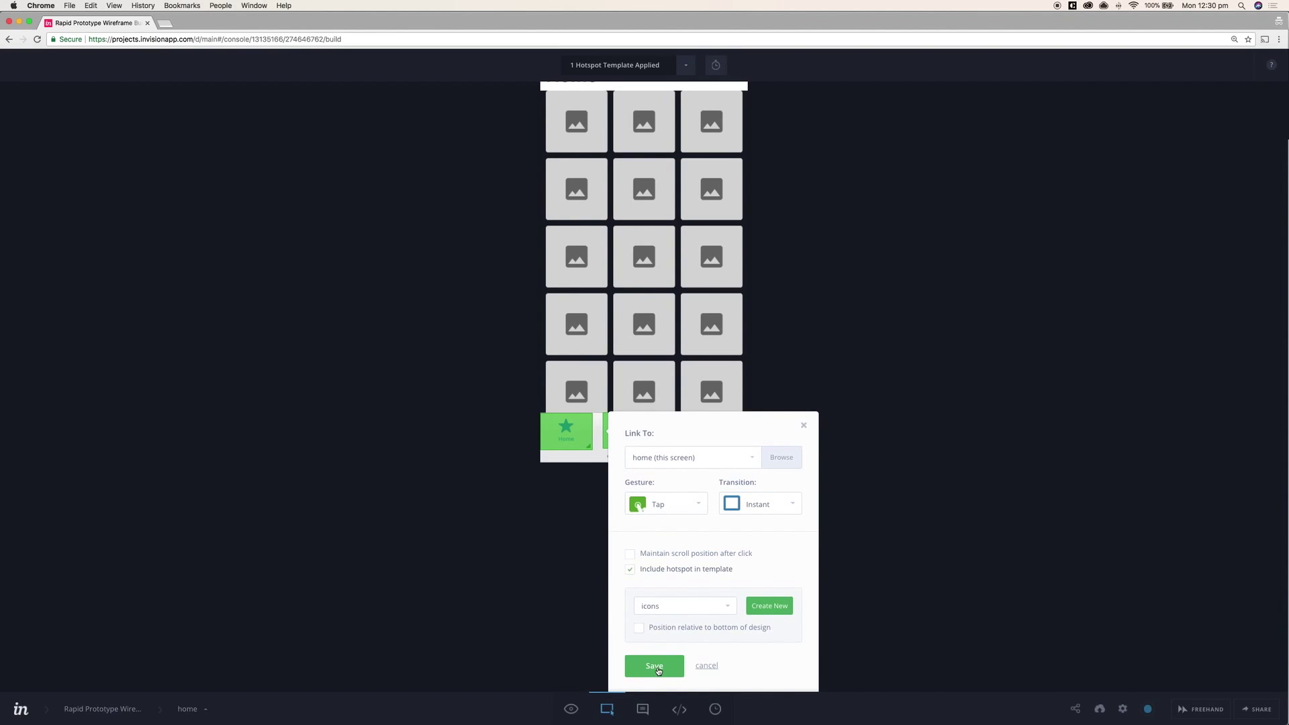
left_click(655, 666)
- Apply the icons tab-bar template to the search, upload and profile screens
left_click(685, 66)
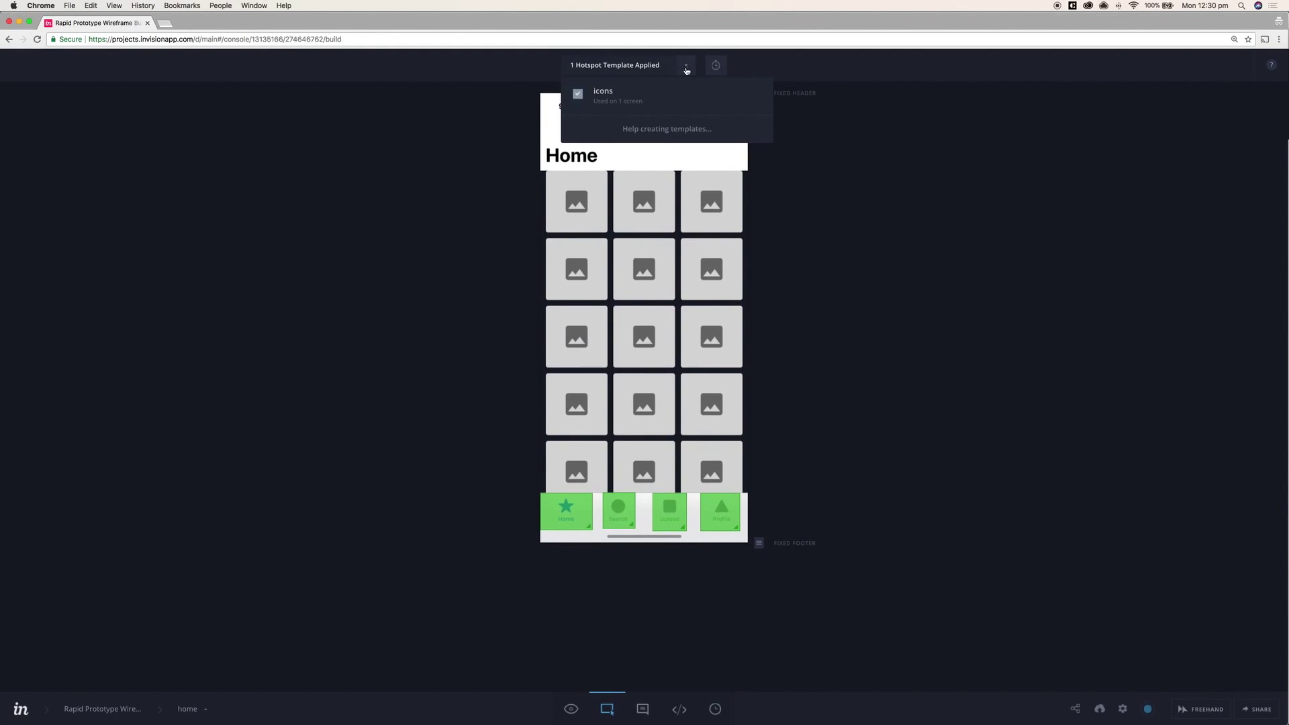
left_click(716, 97)
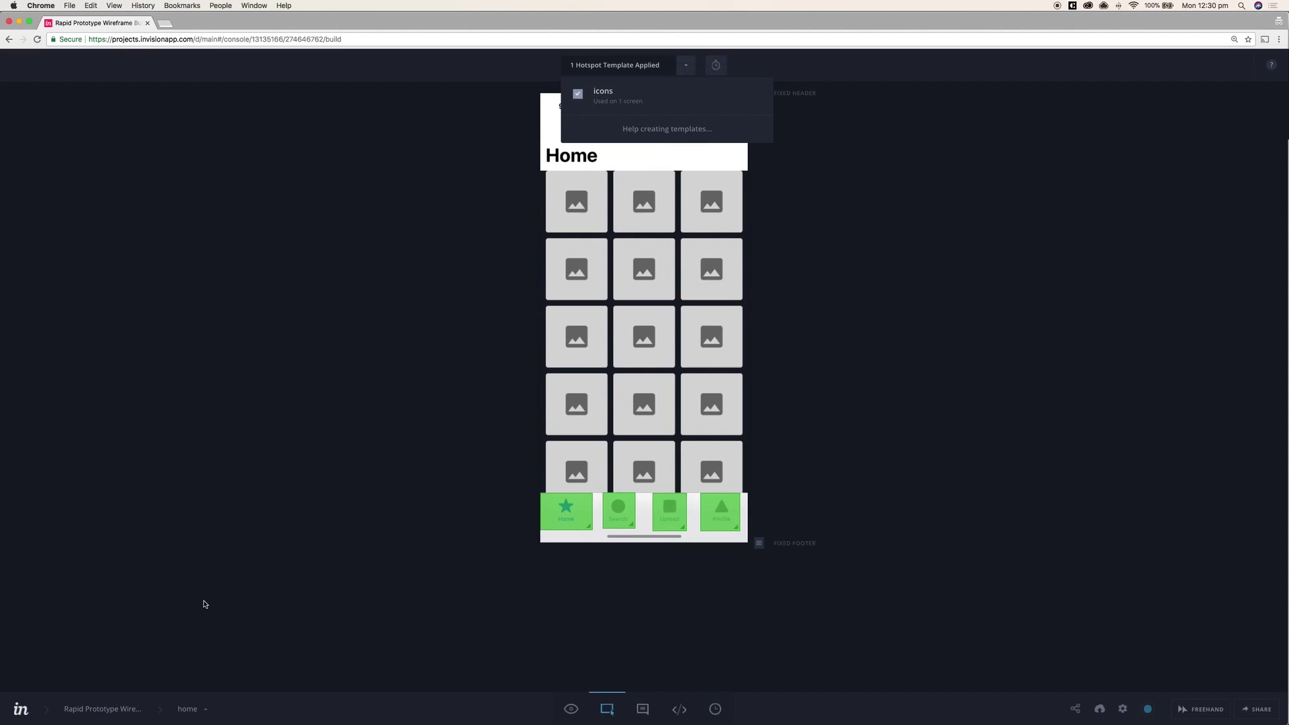
left_click(349, 614)
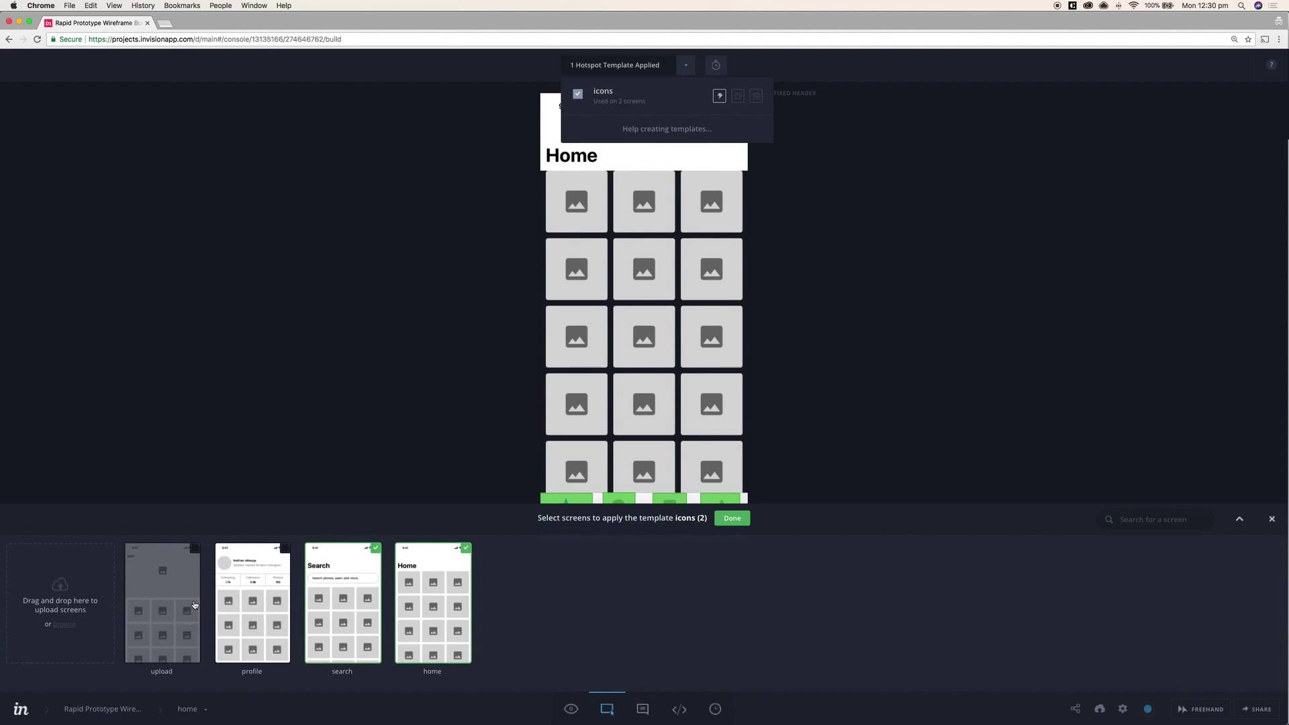
left_click(163, 604)
left_click(252, 604)
left_click(732, 519)
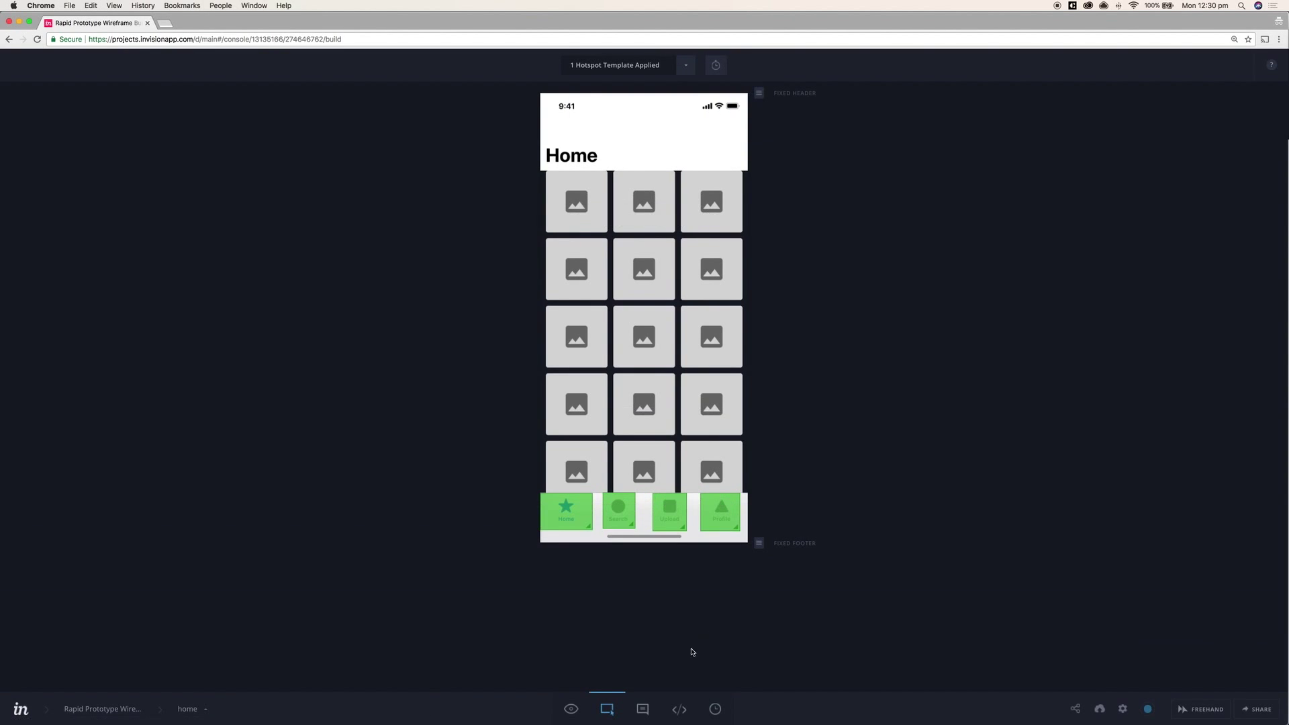
- Move the misplaced hotspot onto the Search tab, then test the Search and Upload tabs in preview
left_click(571, 709)
left_click(636, 555)
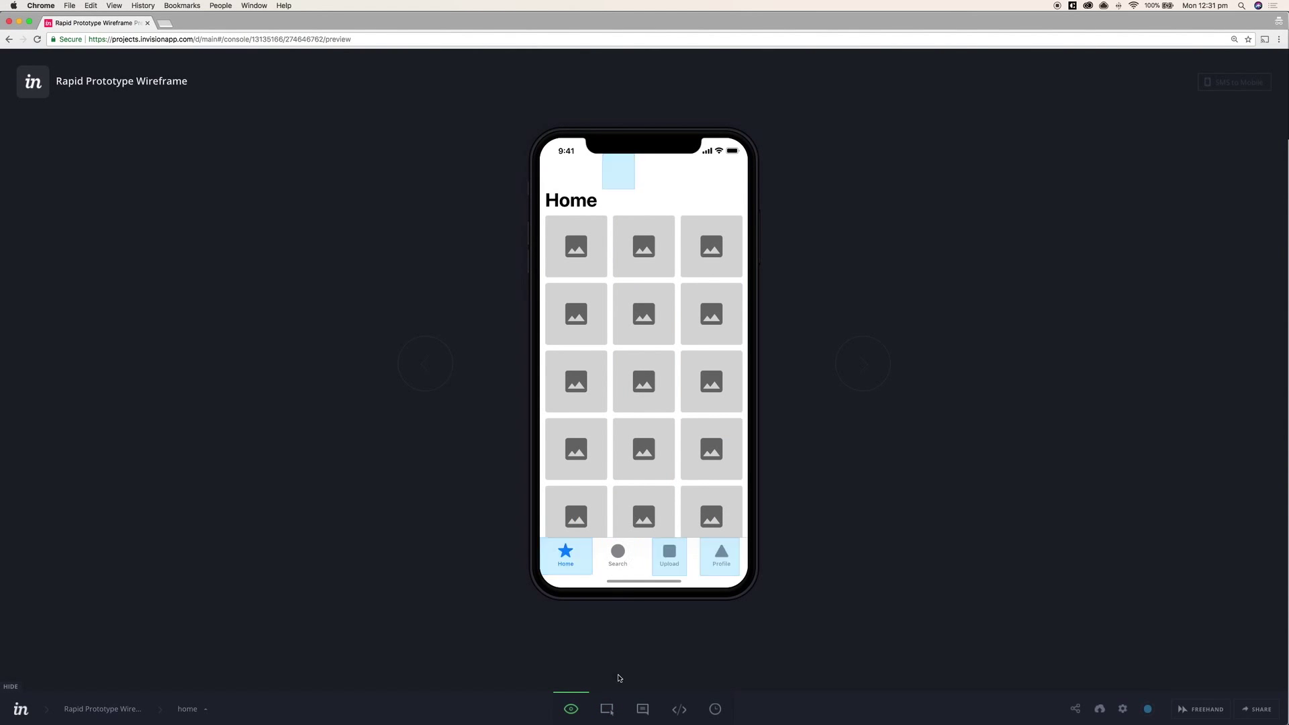
left_click(600, 704)
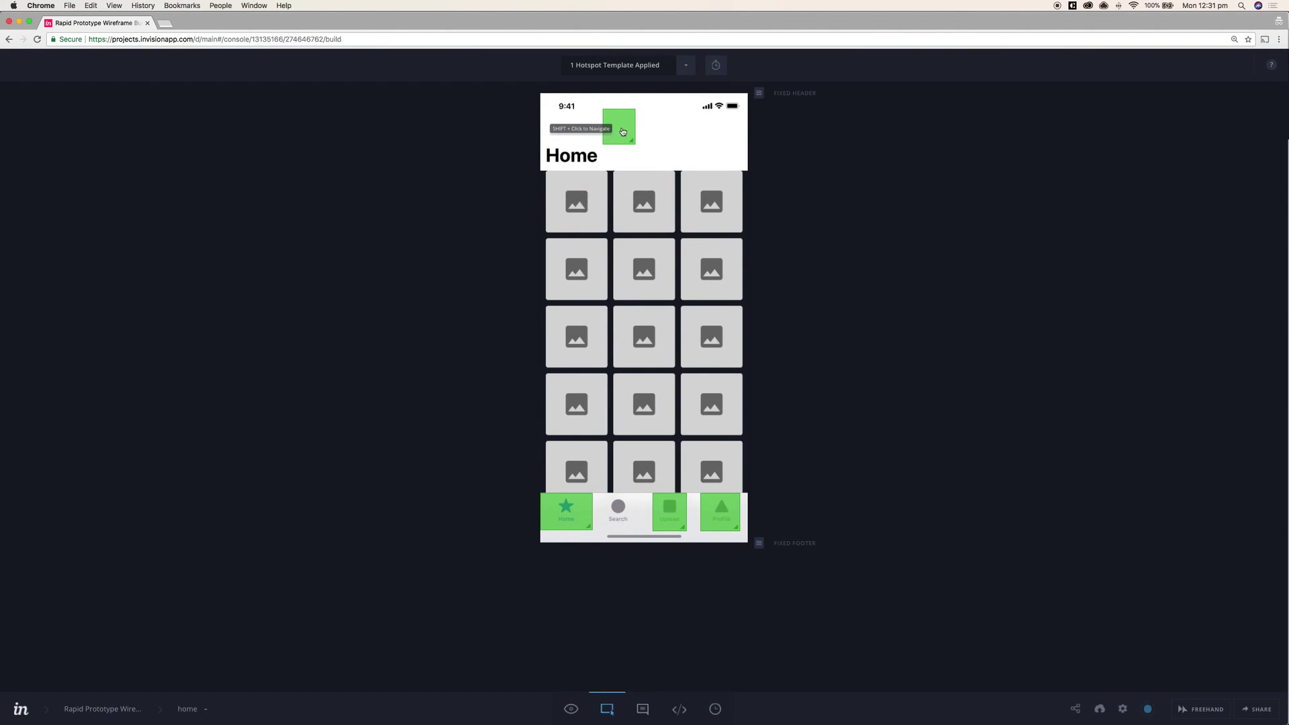
left_click_drag(627, 443, 621, 514)
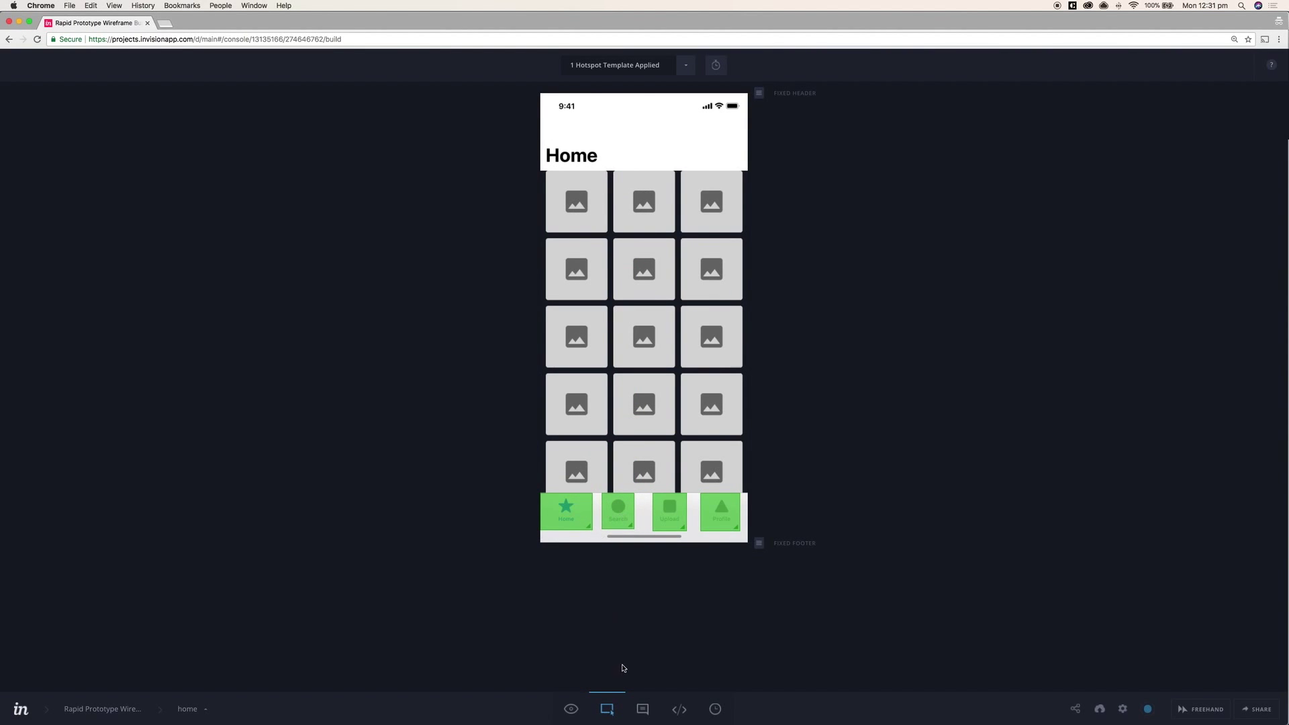
left_click(569, 710)
left_click(617, 556)
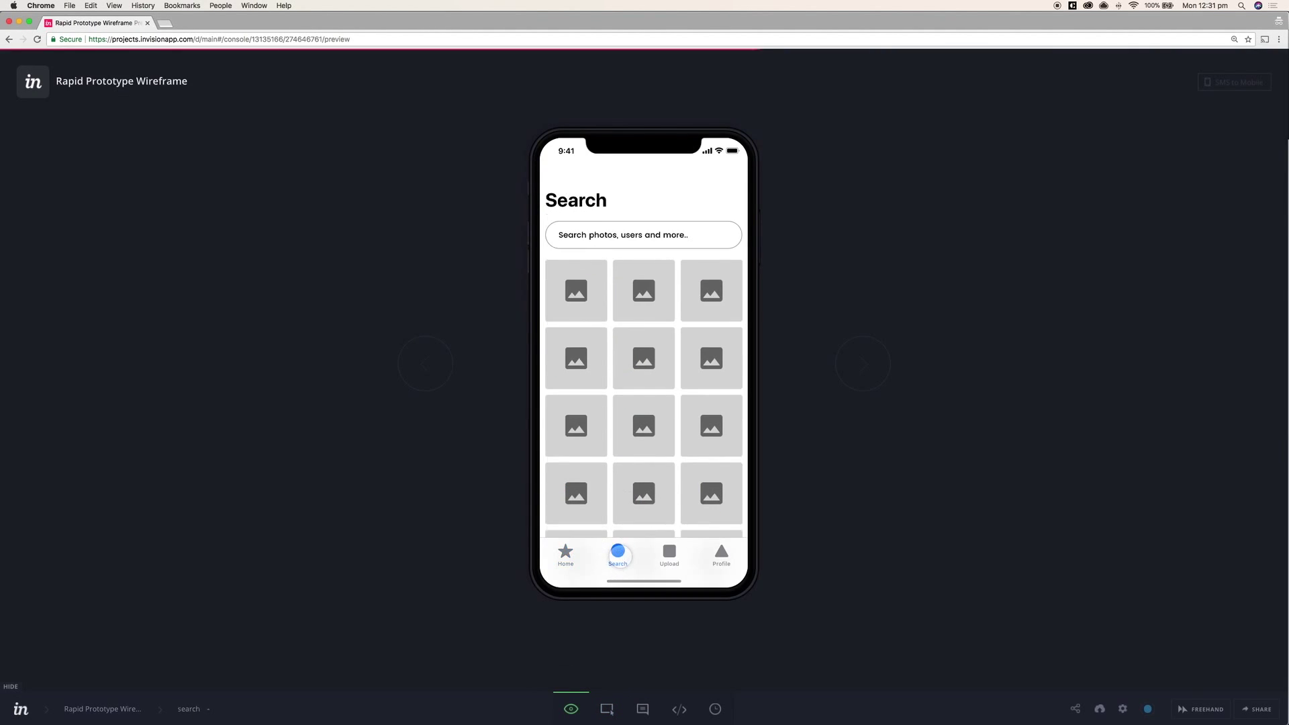
left_click(670, 552)
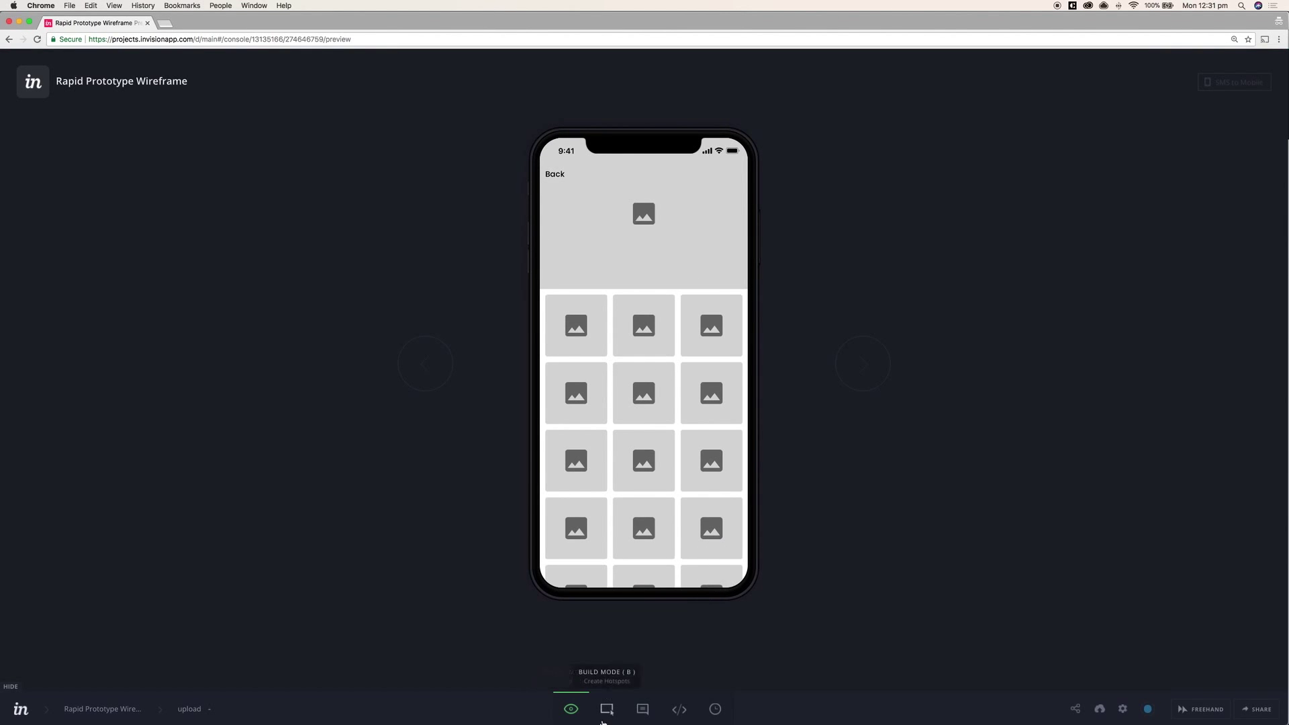
- Remove the icons template from the upload screen
left_click(607, 711)
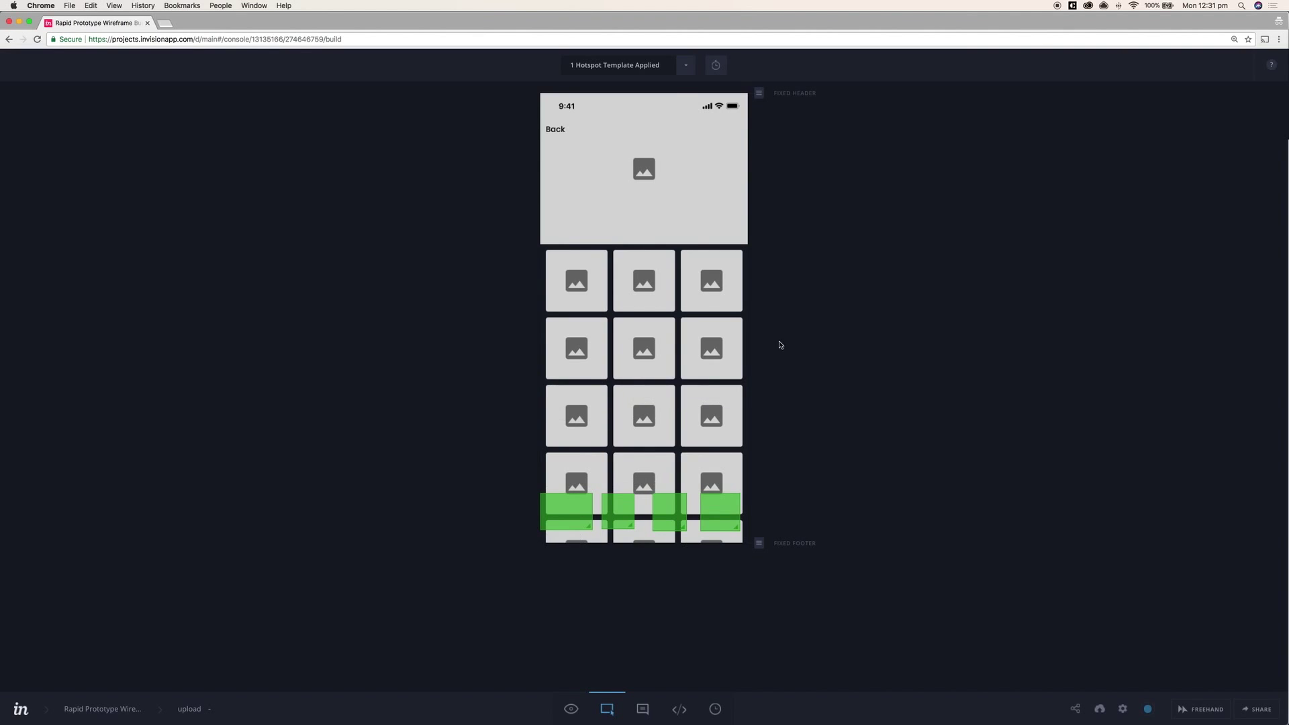
left_click(685, 65)
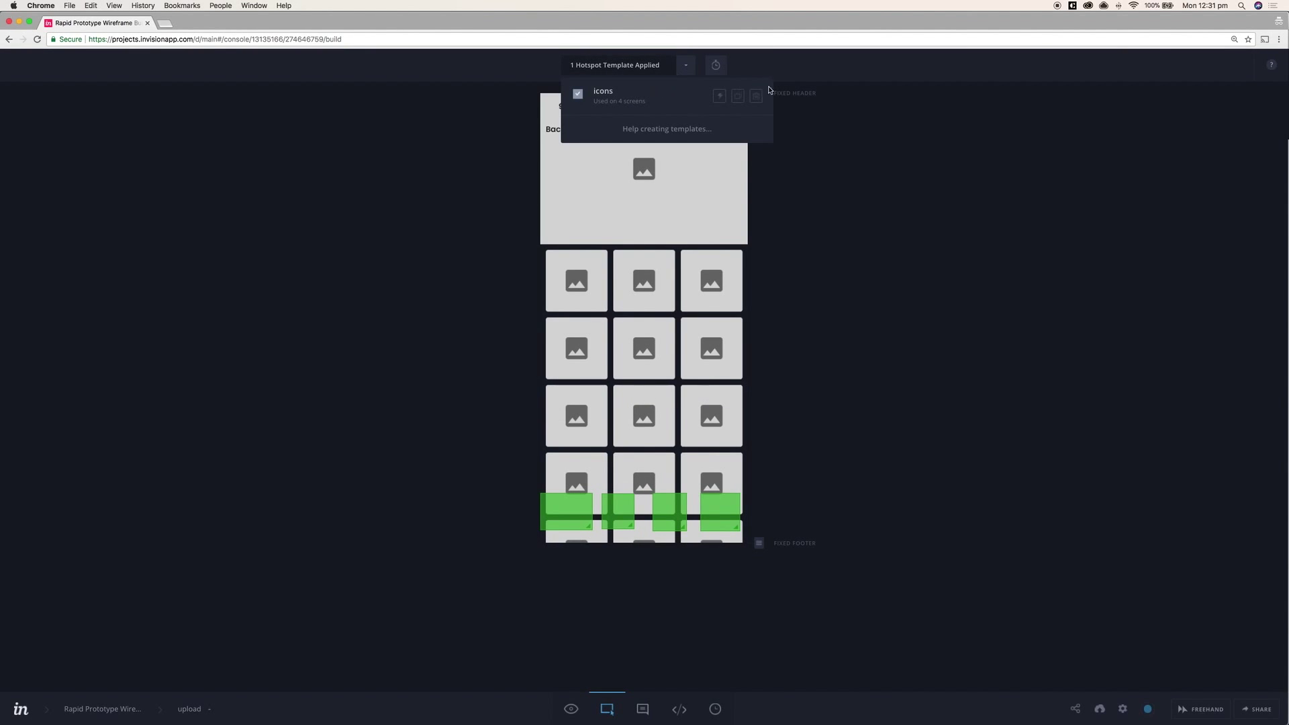
left_click(756, 97)
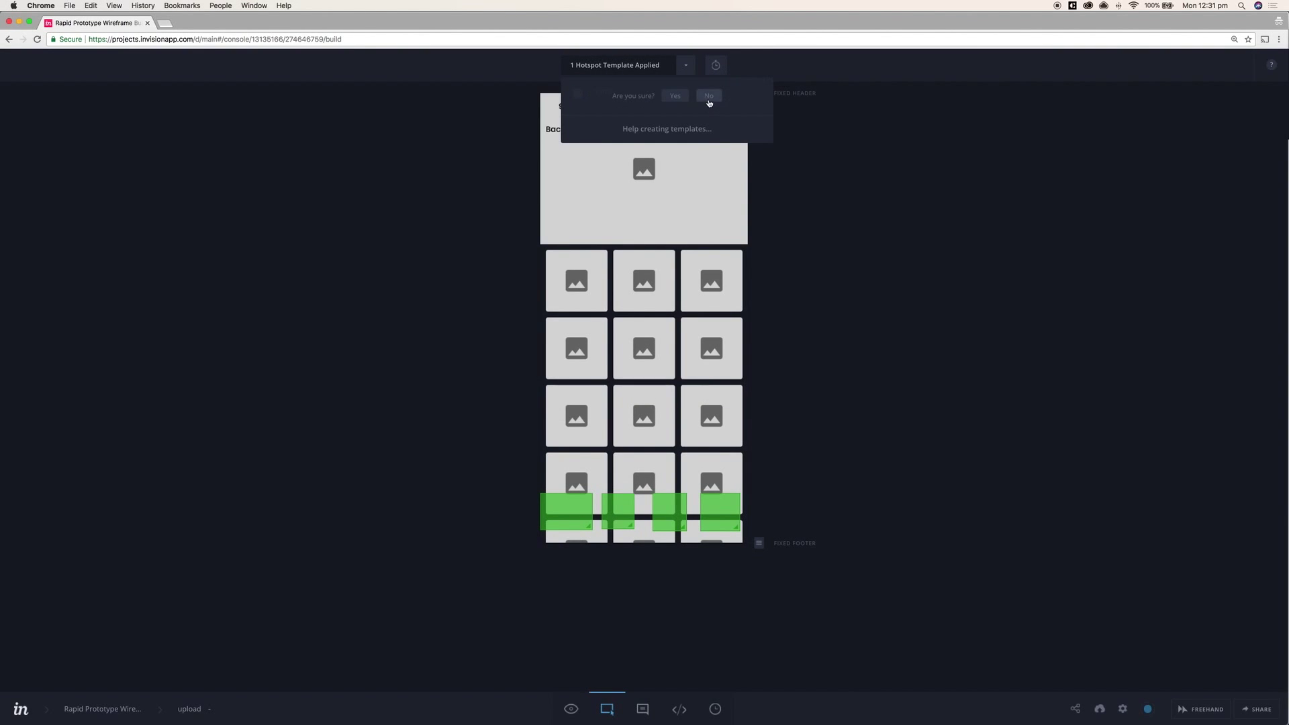
left_click(709, 98)
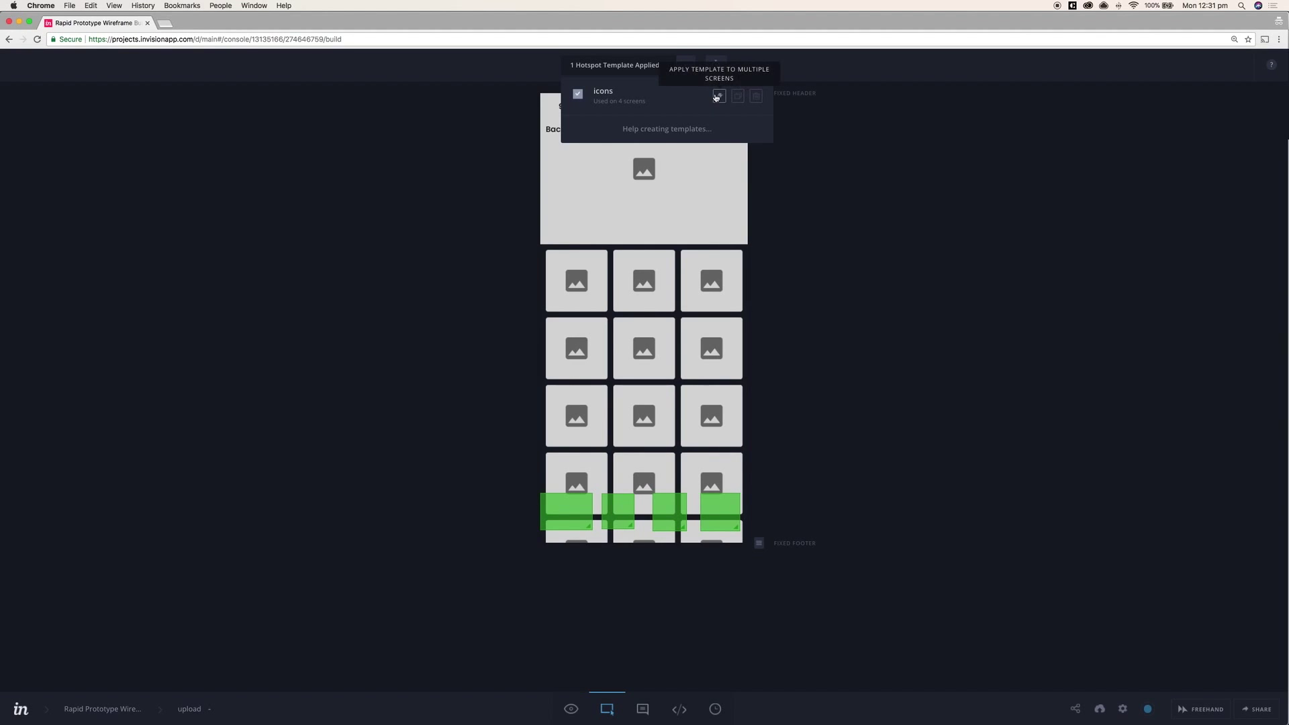
left_click(719, 97)
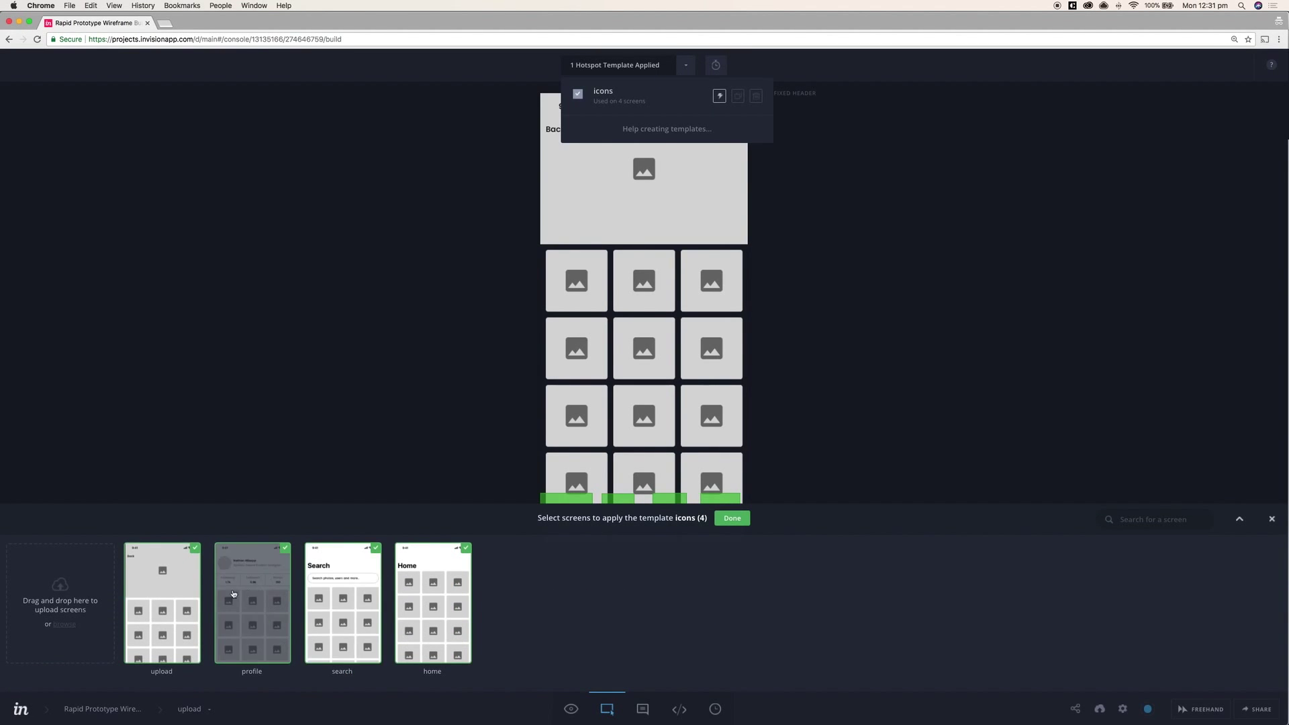
left_click(161, 598)
left_click(743, 518)
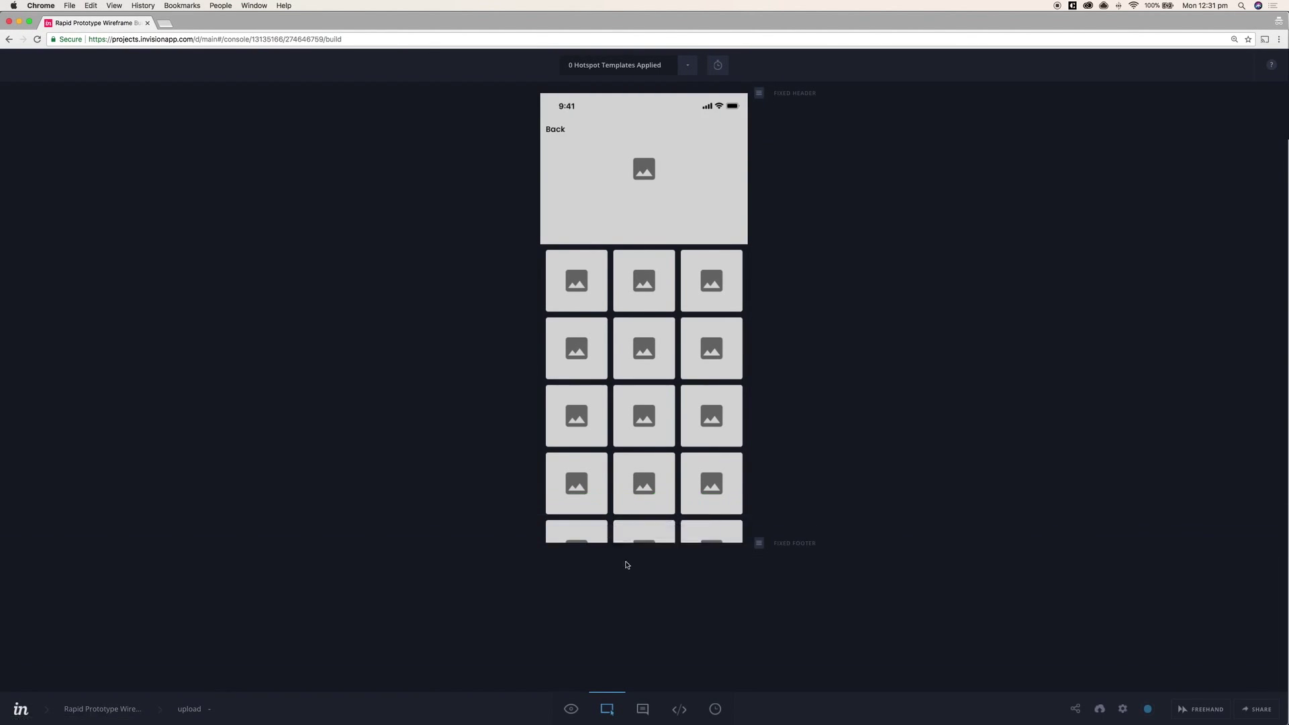
- Draw a Back hotspot on upload linked to the previous screen, then go to Home
left_click(597, 713)
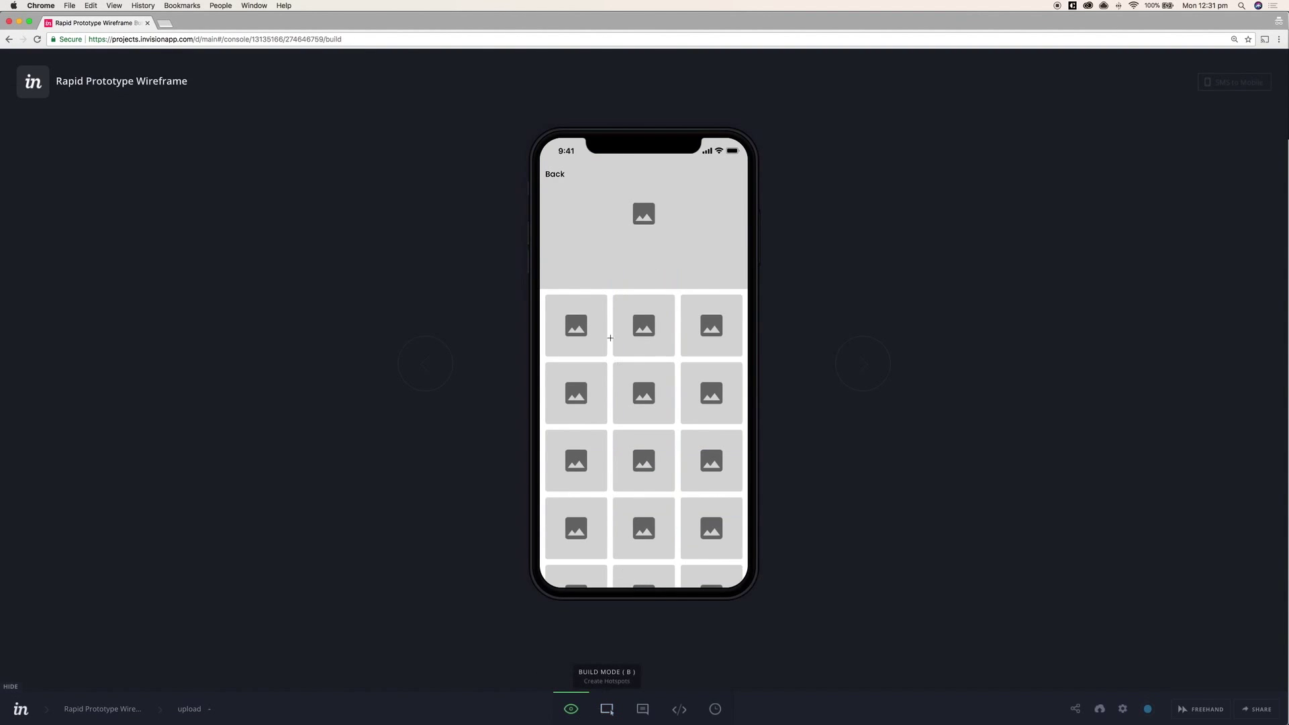
left_click(601, 712)
left_click(544, 126)
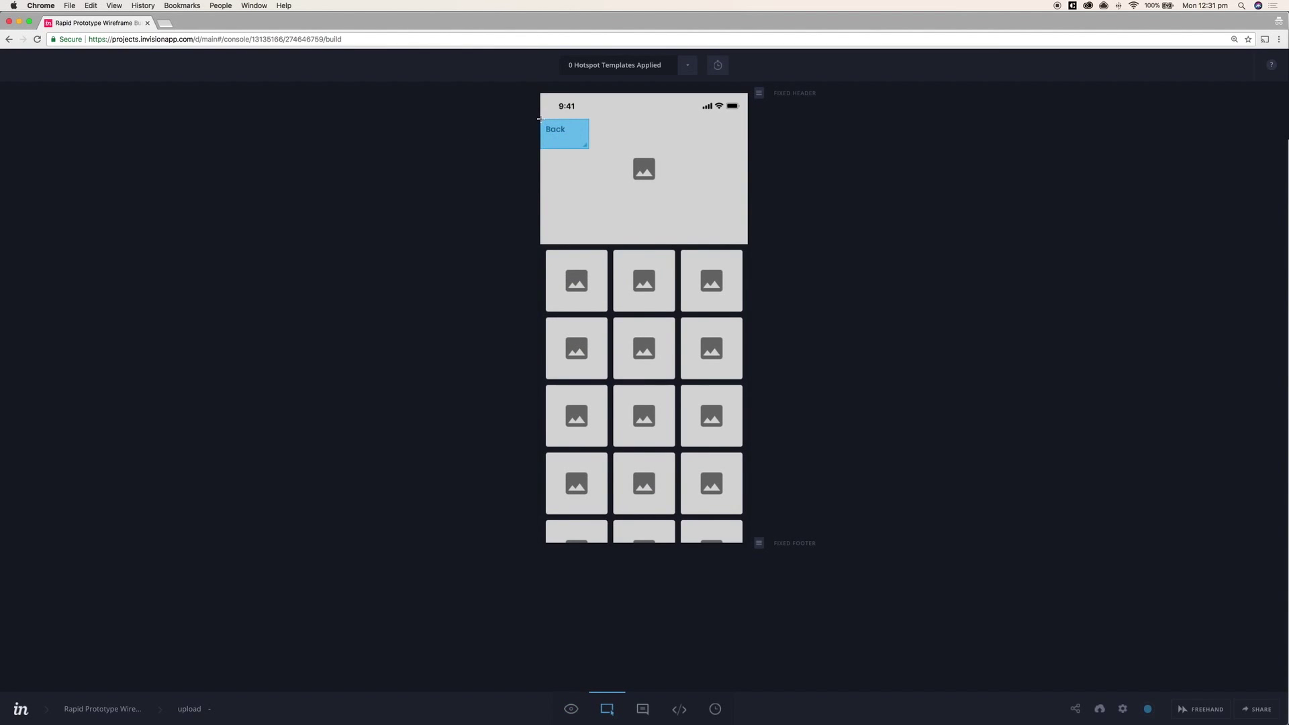
left_click(671, 164)
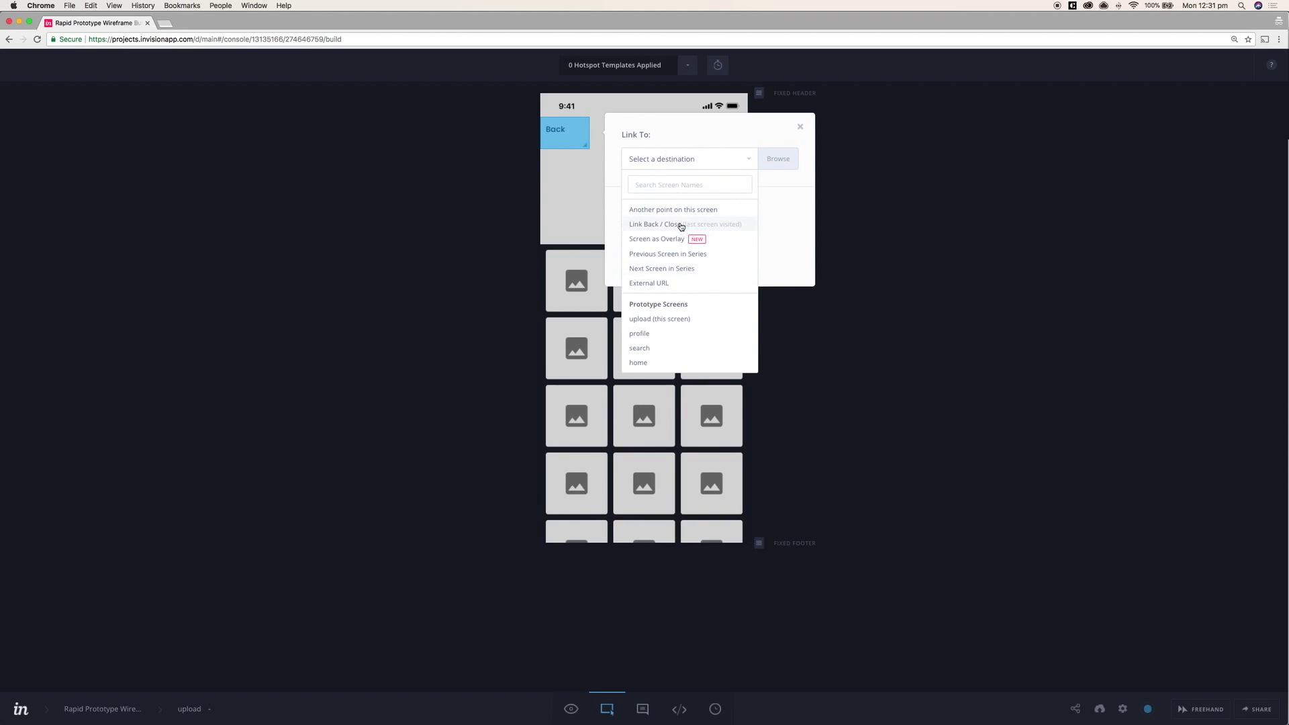
left_click(682, 227)
left_click(646, 303)
left_click(212, 710)
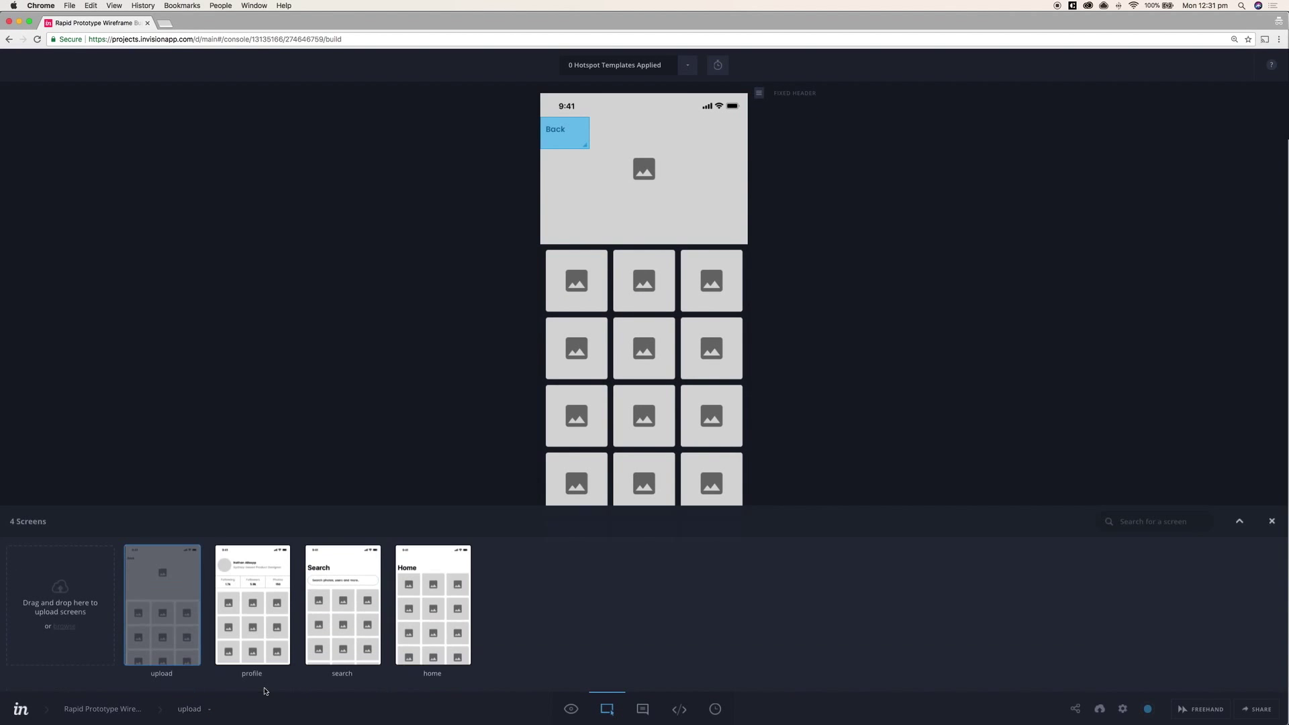
left_click(460, 630)
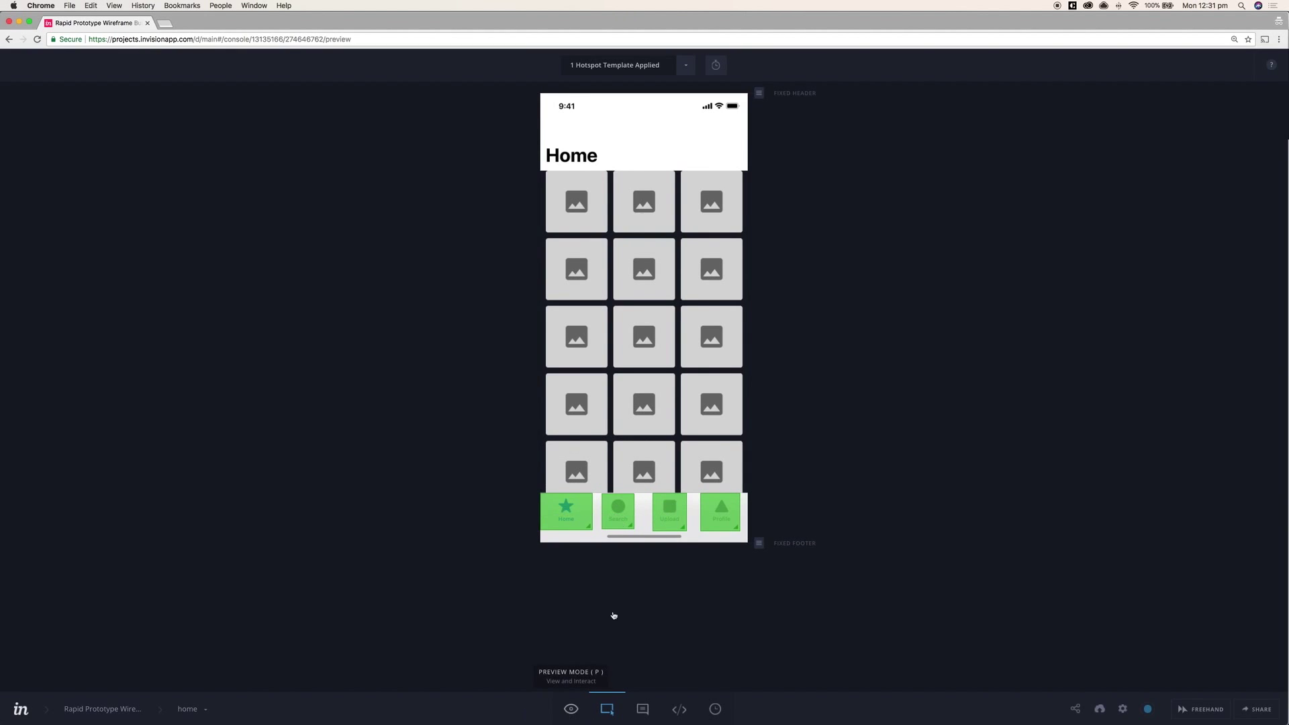
- Preview the prototype and test the Home, Search, Upload and Profile tabs and the Back link
key("p")
left_click(619, 556)
left_click(669, 554)
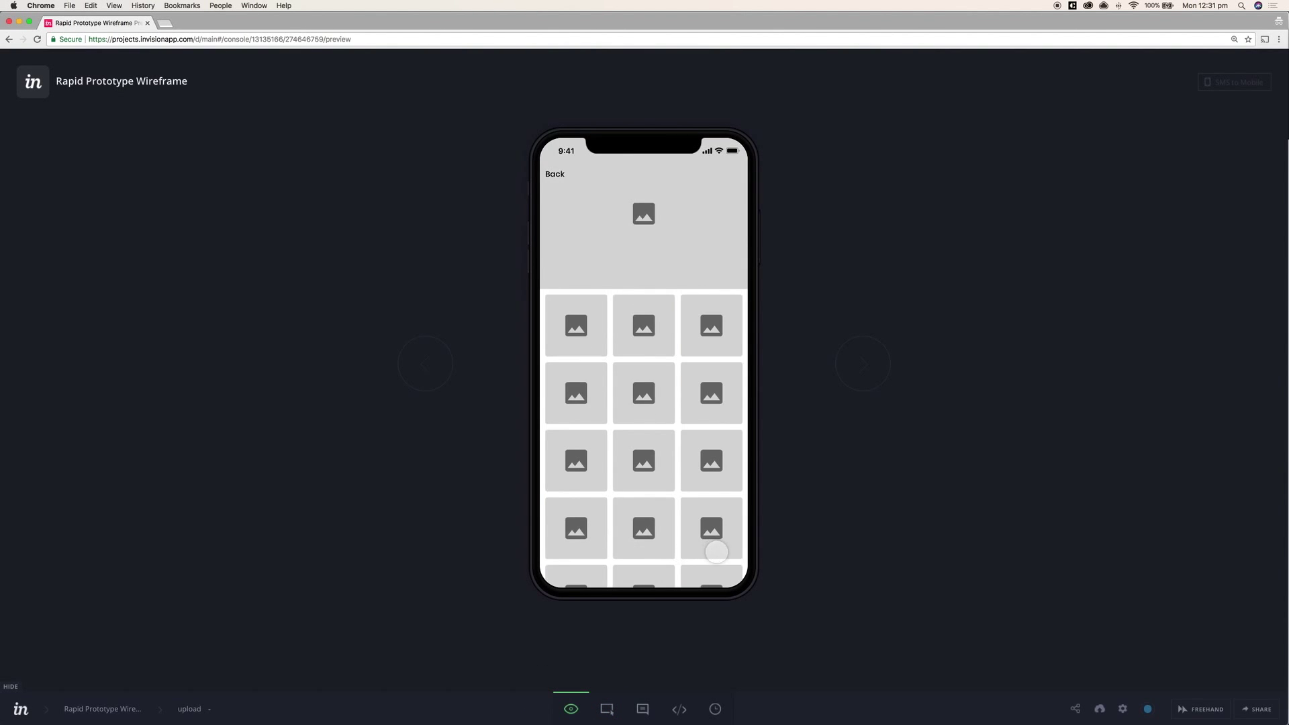
left_click(552, 163)
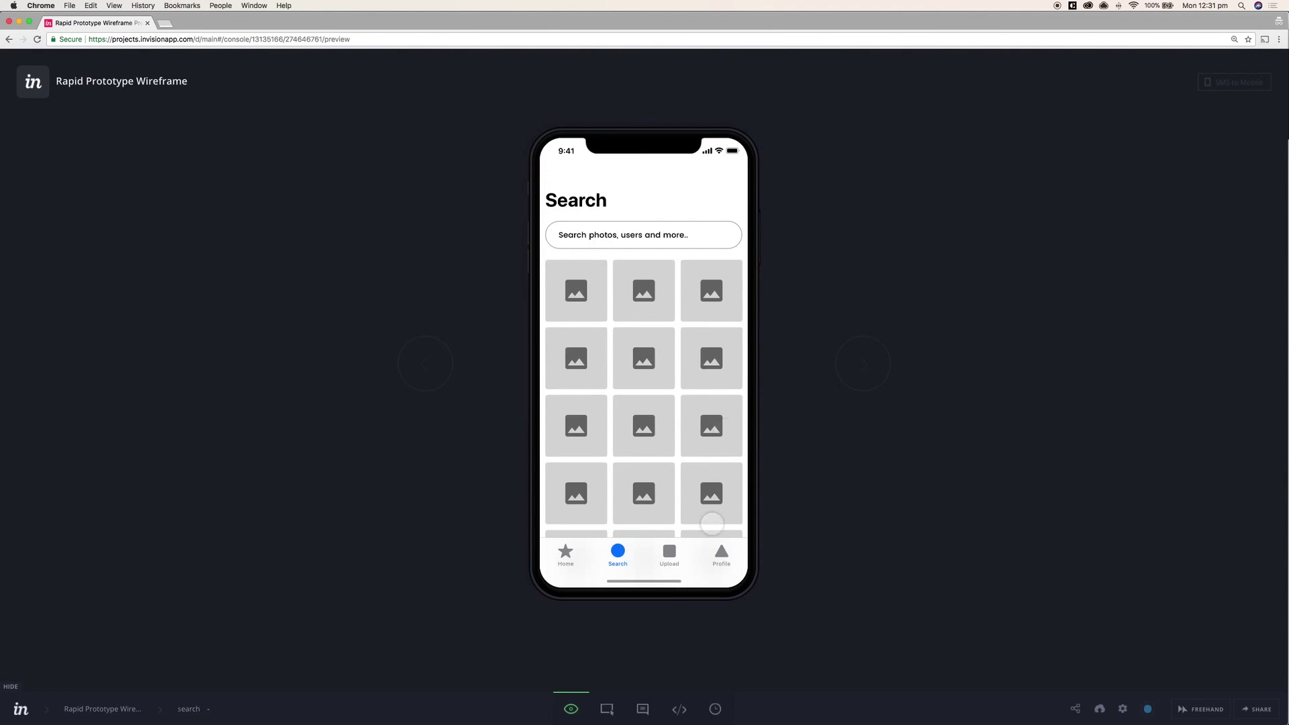
left_click(716, 559)
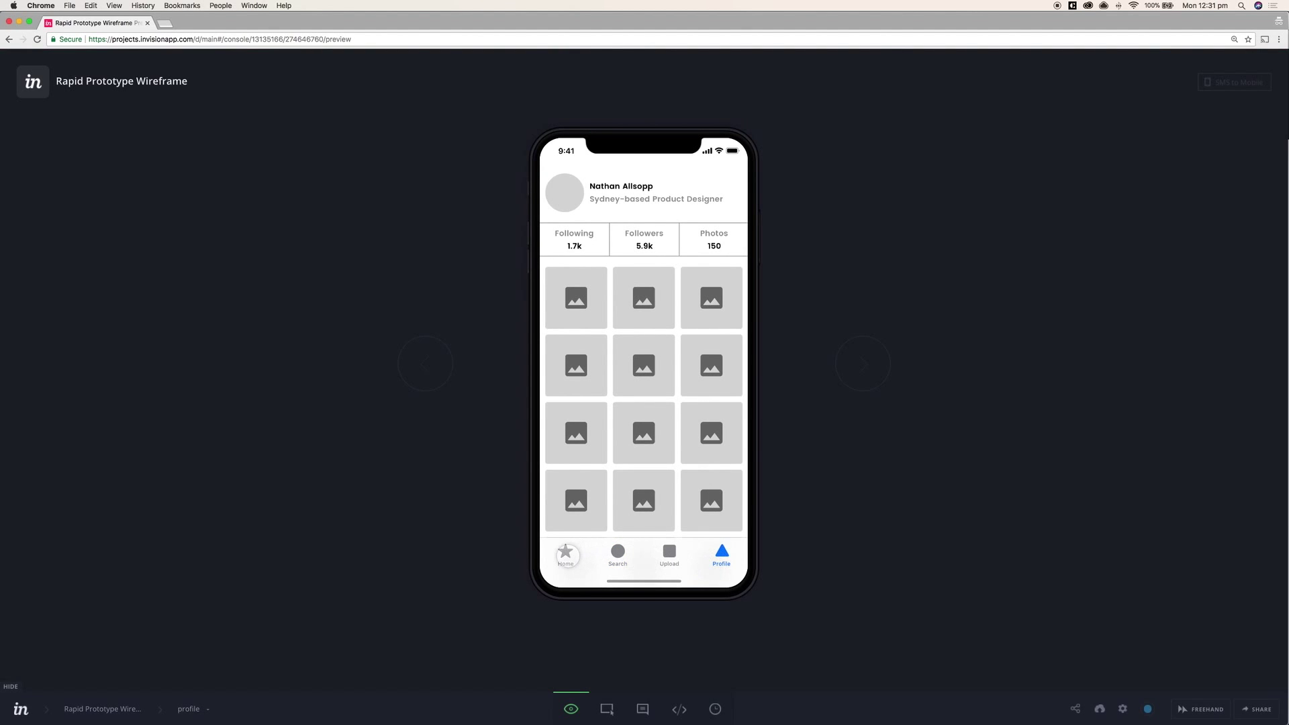
left_click(566, 556)
left_click(618, 556)
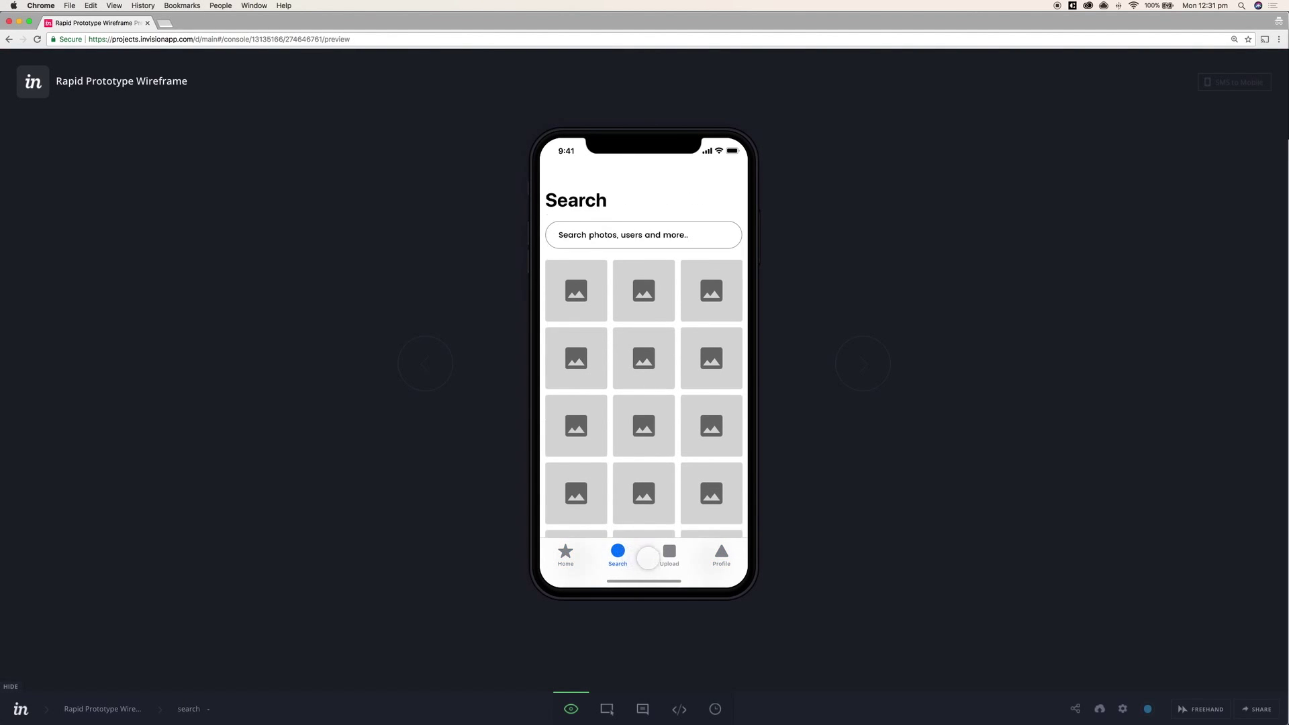
left_click(665, 557)
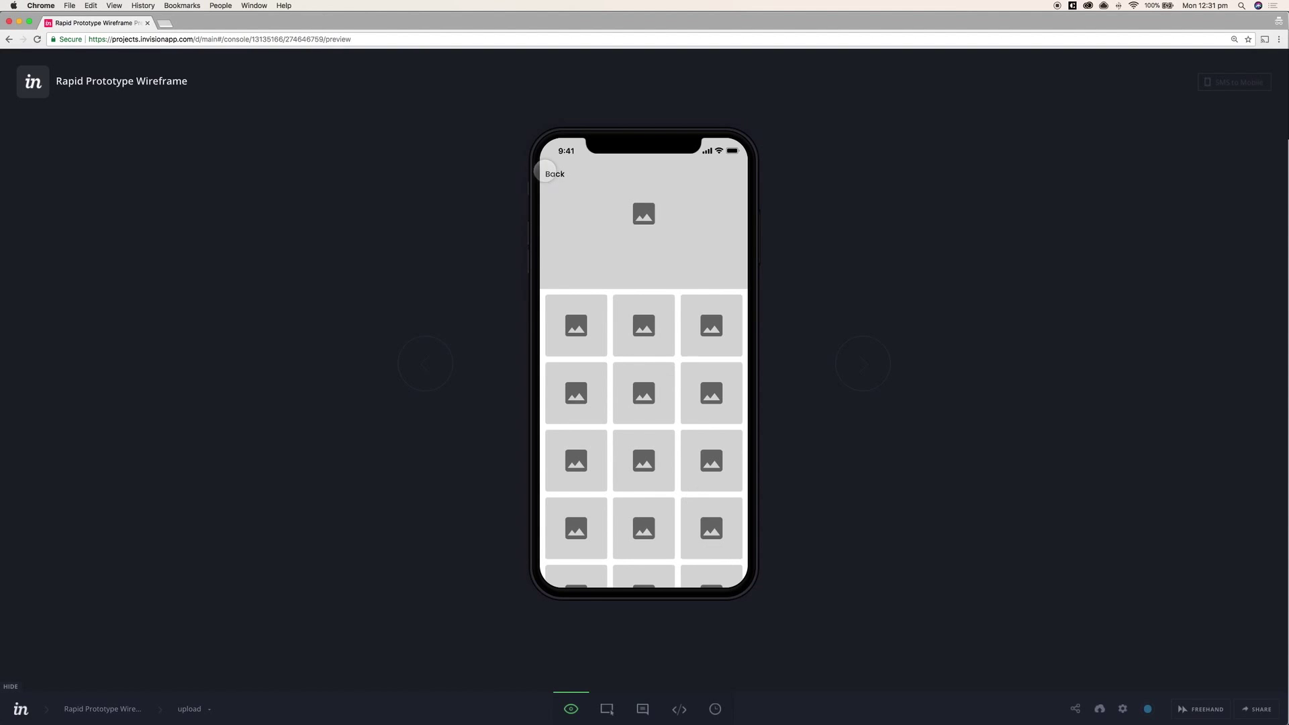
left_click(548, 169)
left_click(566, 554)
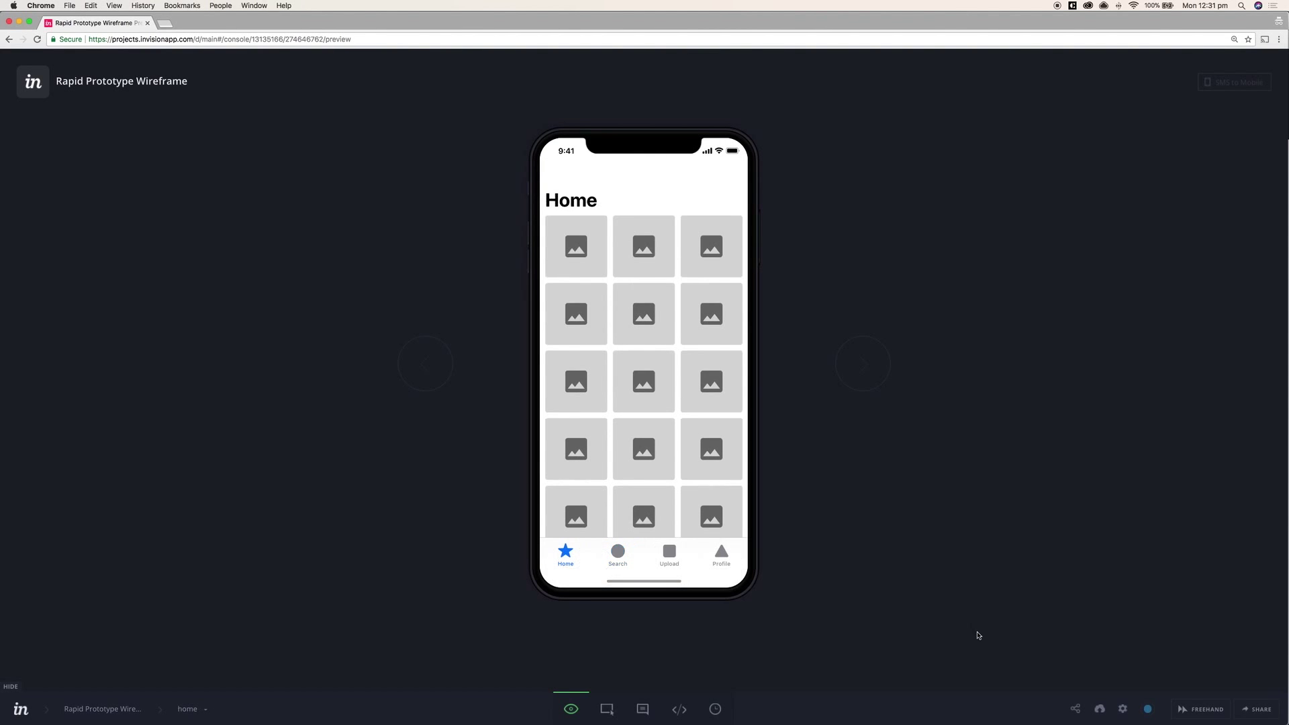
- Copy the project's public share link, then confirm Back on upload returns to Home
left_click(1260, 714)
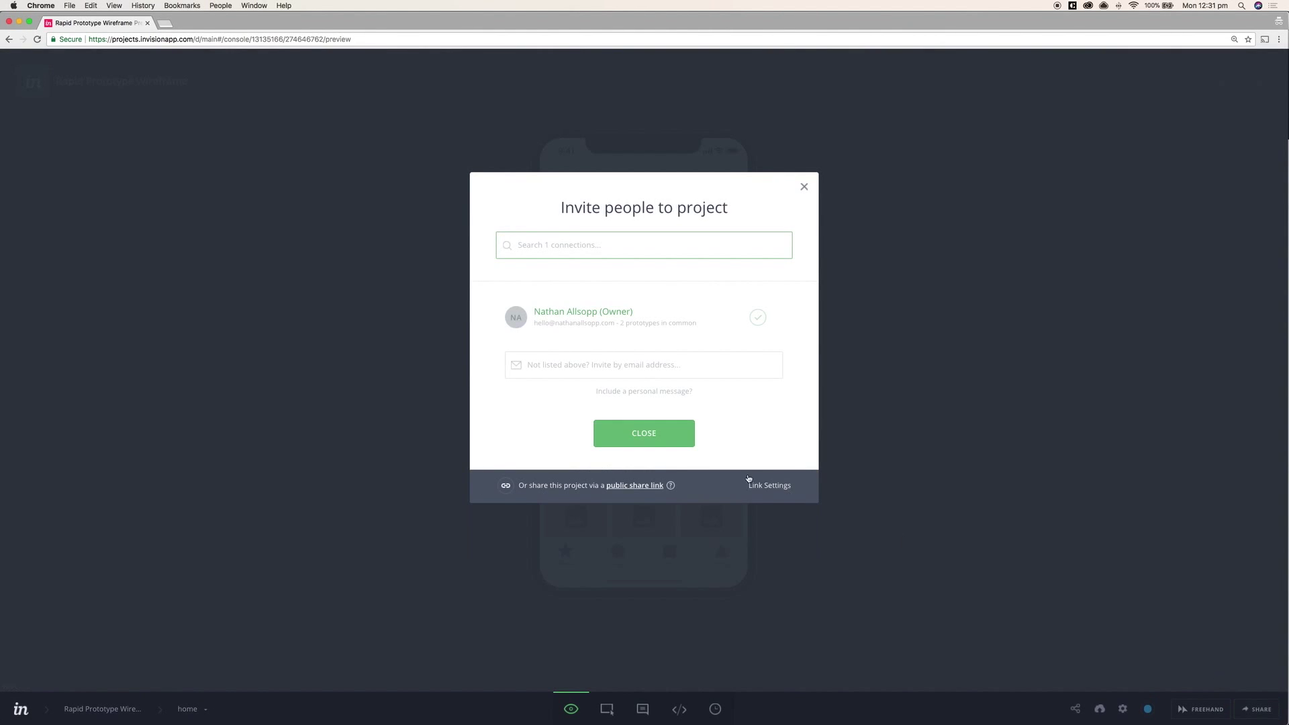
left_click(614, 486)
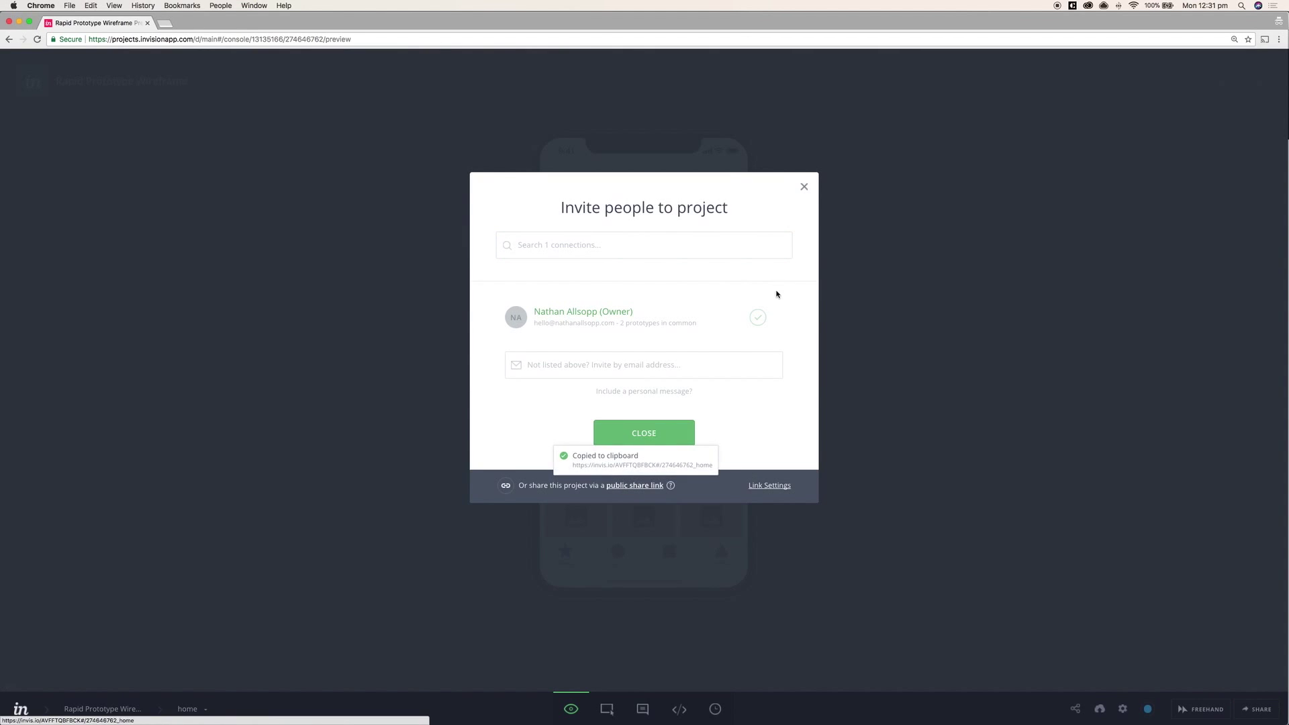
left_click(804, 188)
left_click(855, 342)
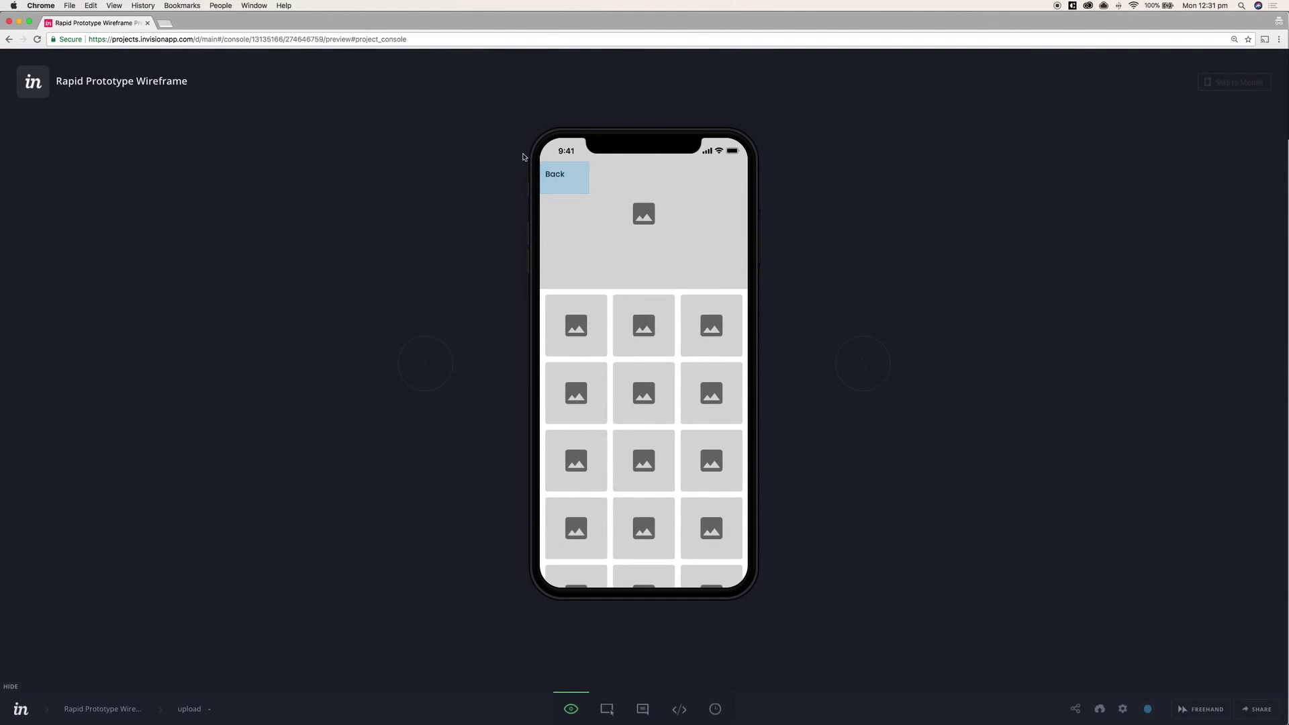
left_click(552, 174)
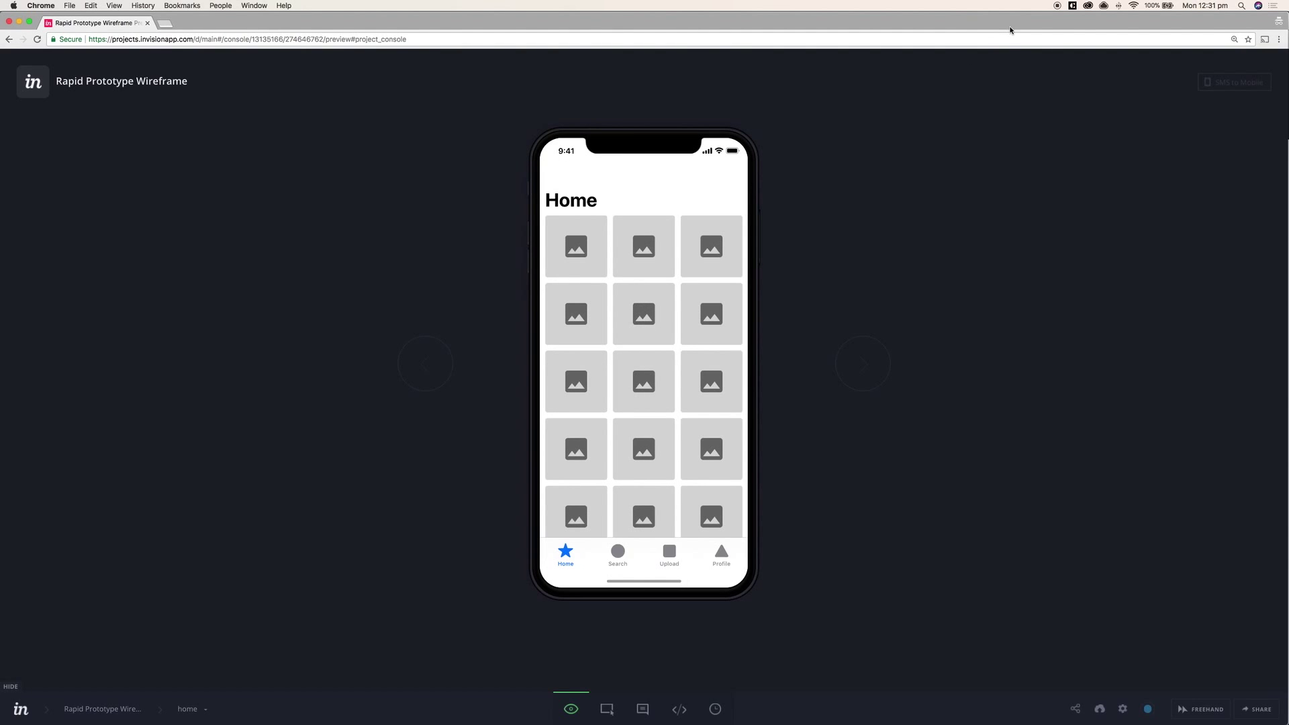